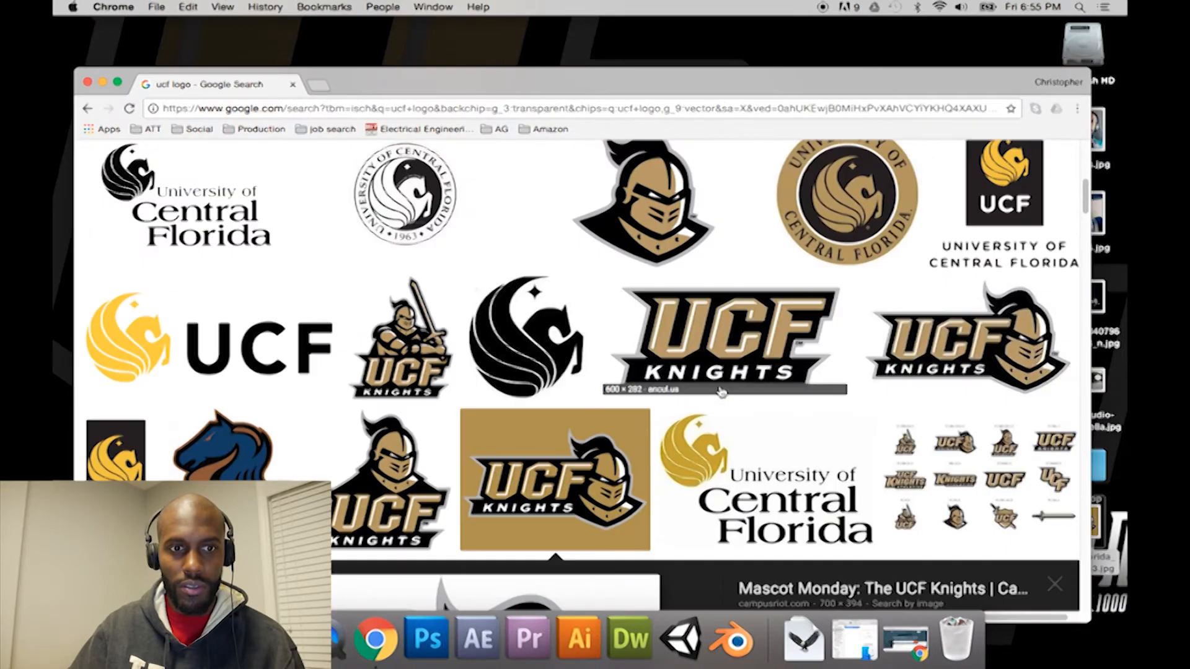
Step: Browse the image search results for the UCF logo to examine the available versions
scroll(721, 391, "down", 3)
scroll(721, 390, "up", 10)
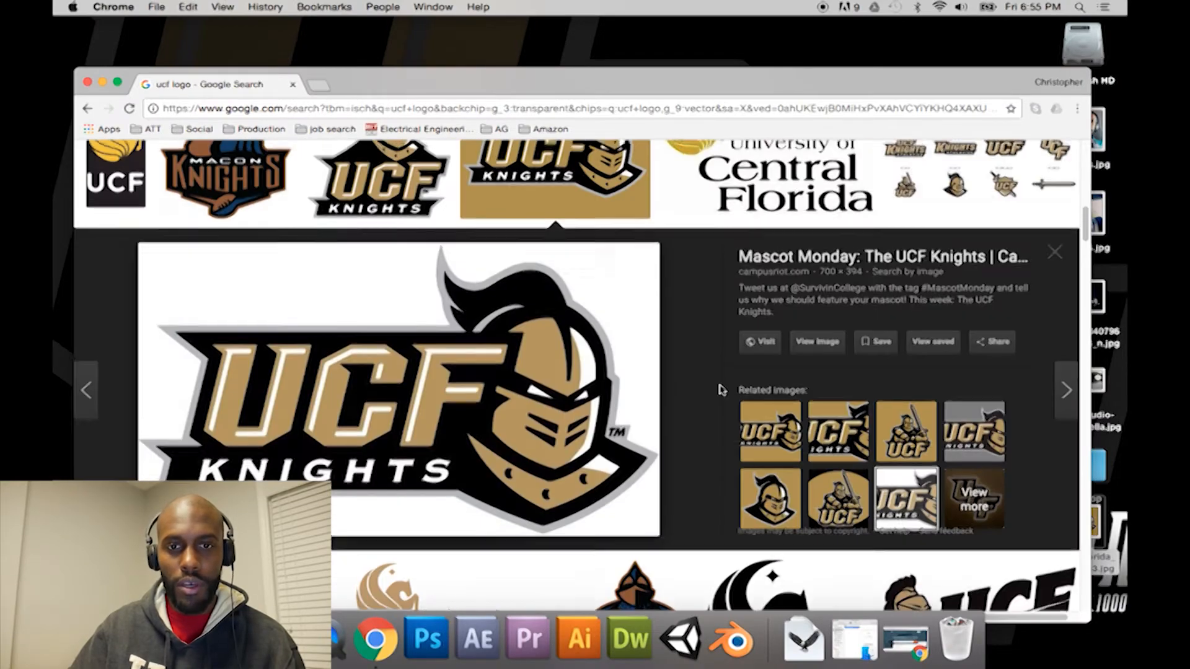
scroll(722, 389, "down", 5)
scroll(721, 390, "up", 5)
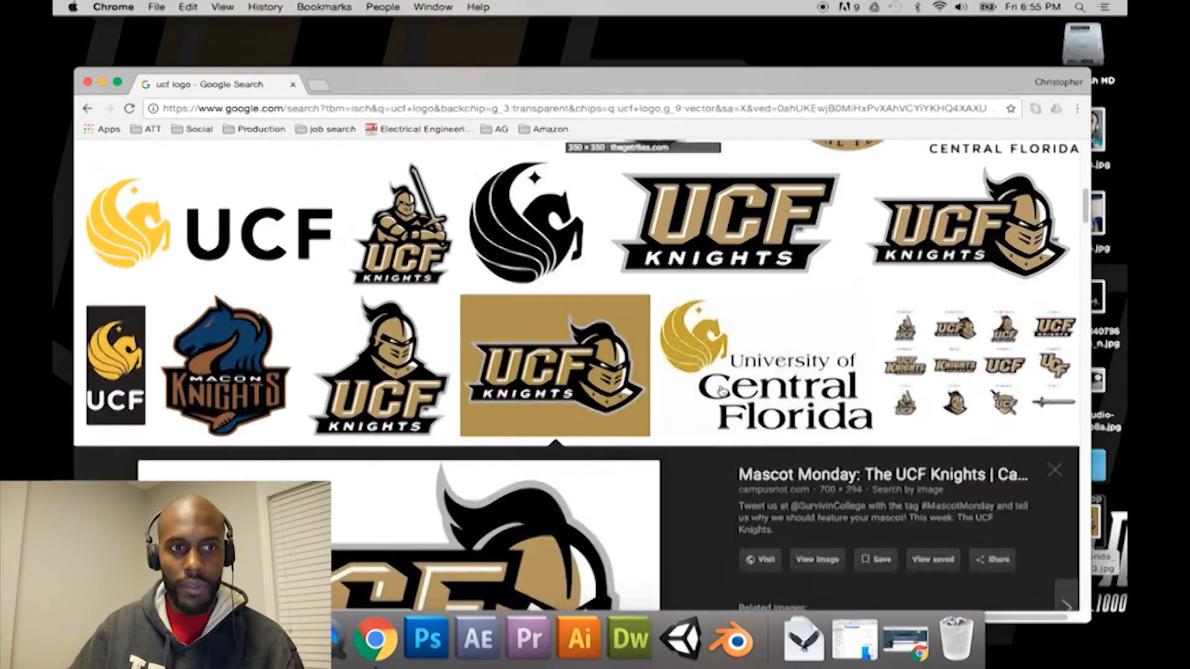
scroll(722, 391, "down", 1)
scroll(721, 392, "up", 6)
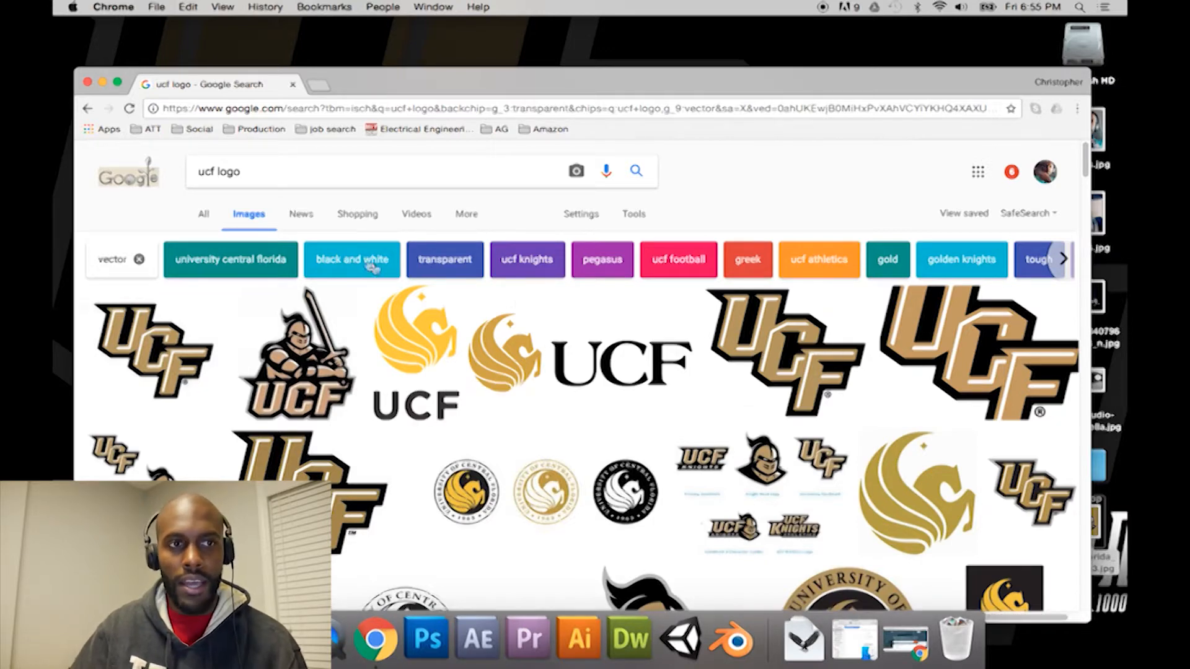
Step: Minimize the browser and preview Central_Florida_Golden_Knights3.jpg from the desktop
left_click(103, 83)
left_click(1079, 524)
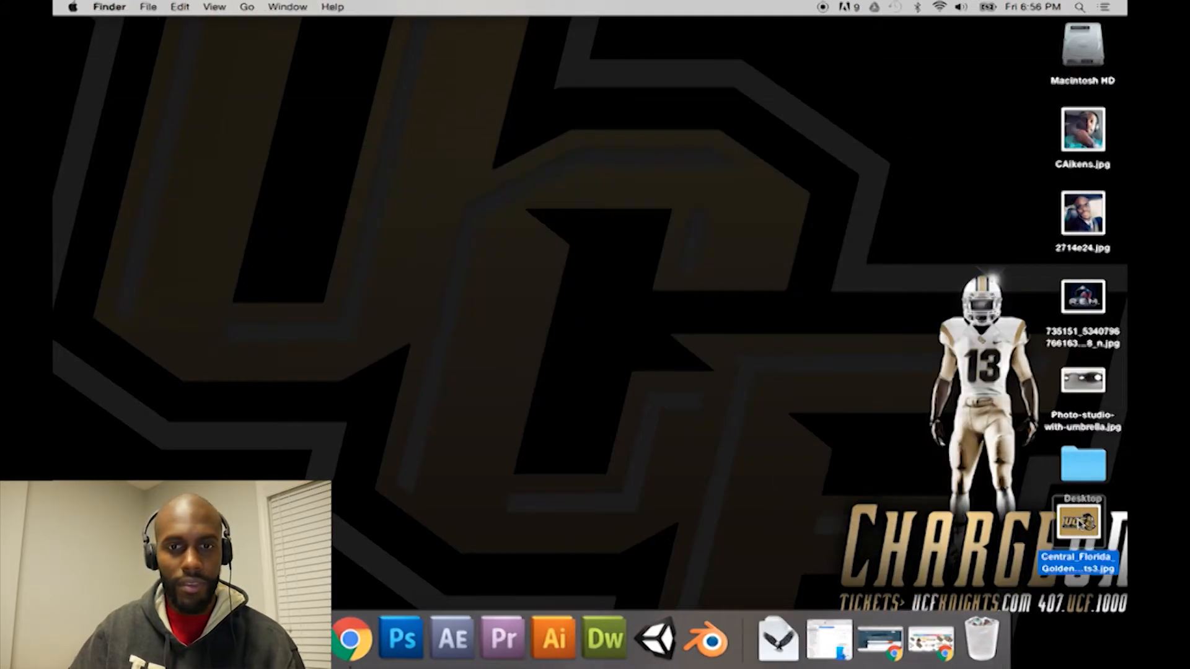
key("space")
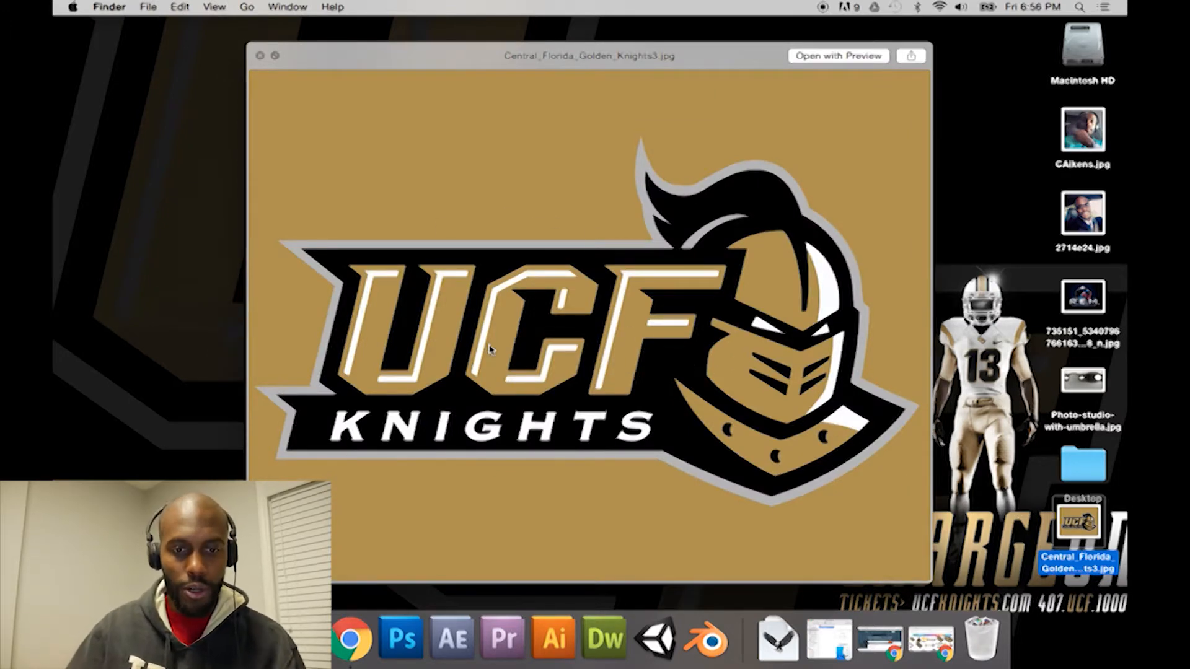
Step: Switch to Illustrator and create a new 1000 pt by 1000 pt document named UCF_Logo
left_click(553, 639)
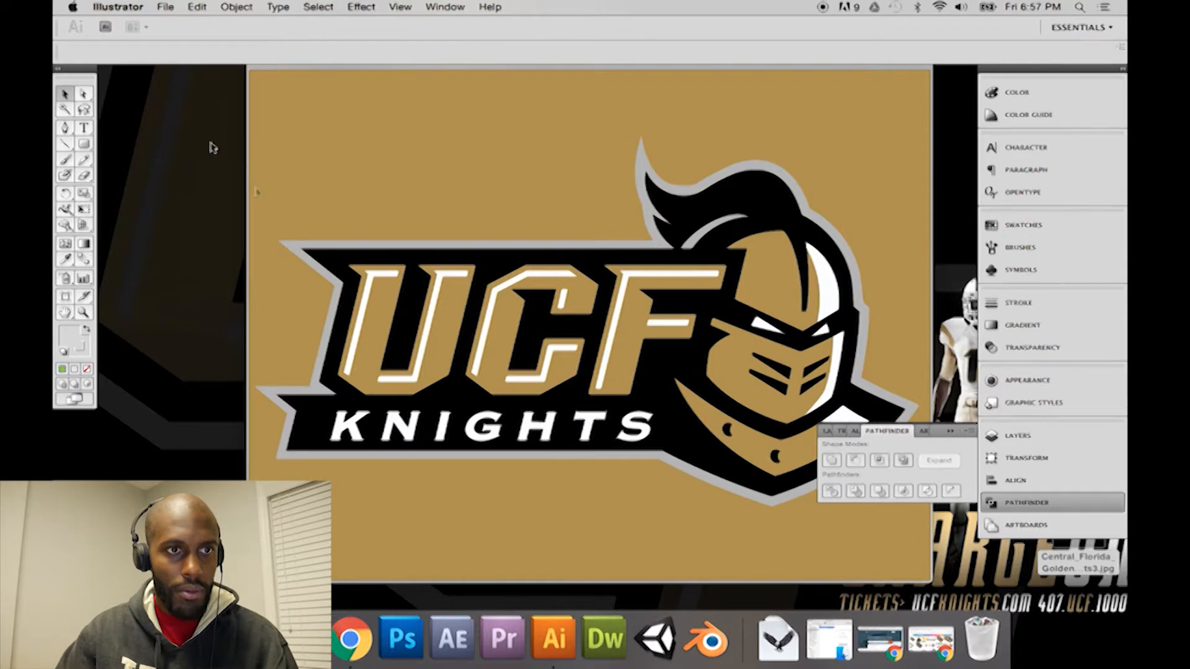
left_click(163, 7)
left_click(183, 28)
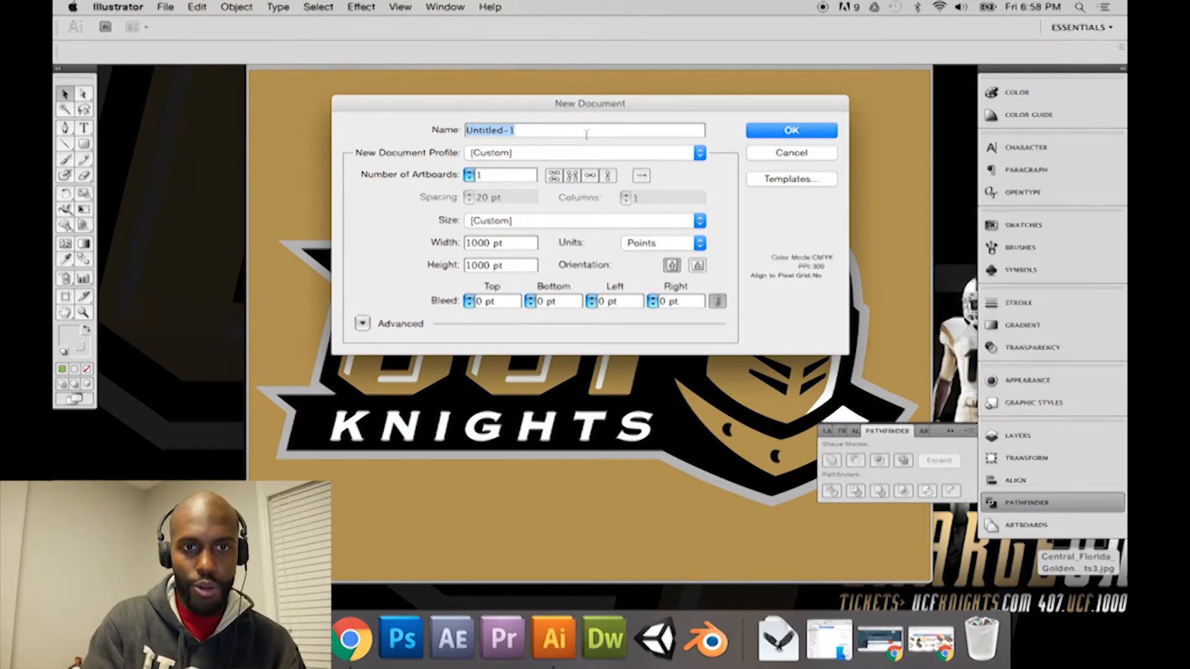
type("UCF ")
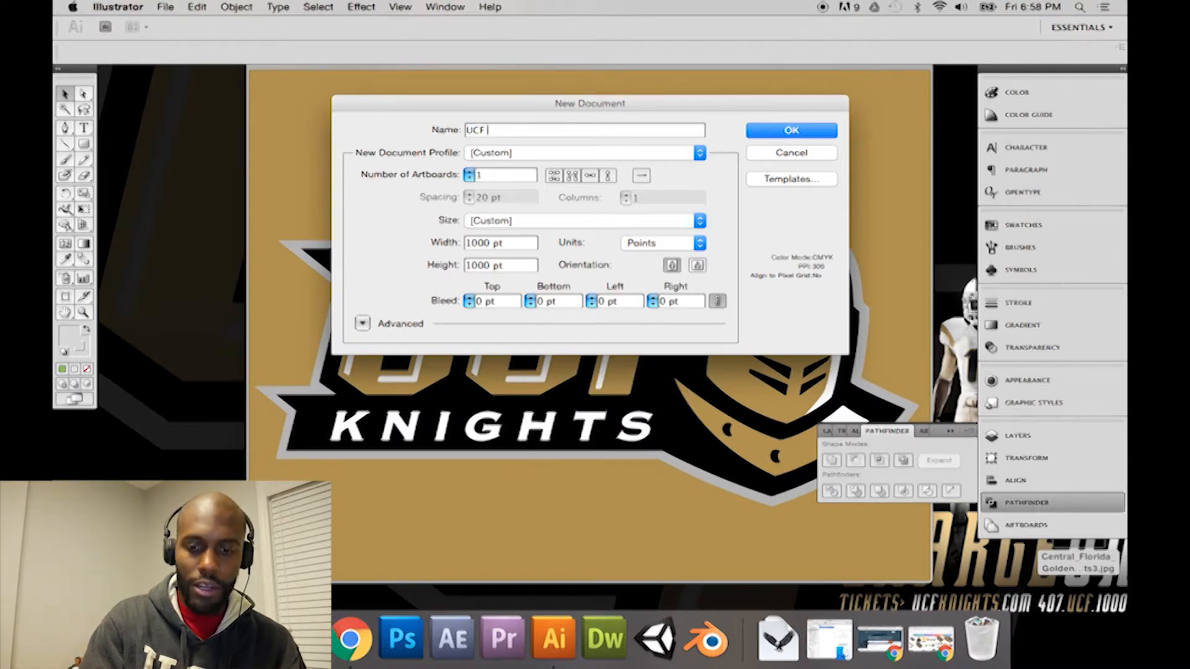
type("= _Logo")
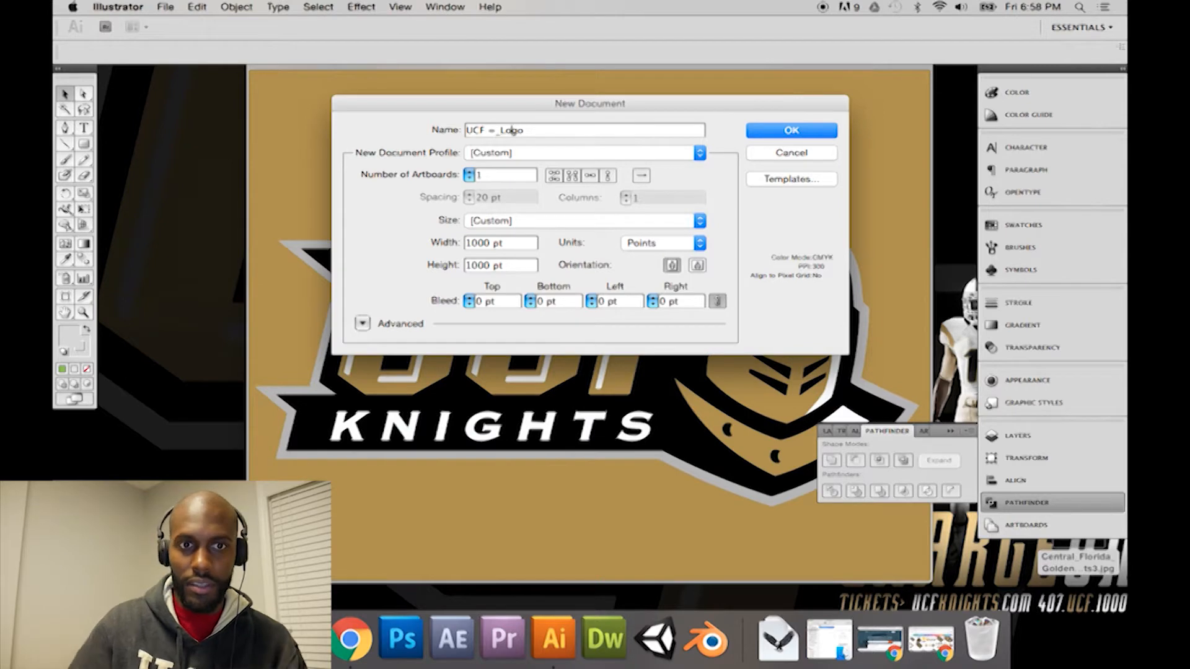
key("BackSpace")
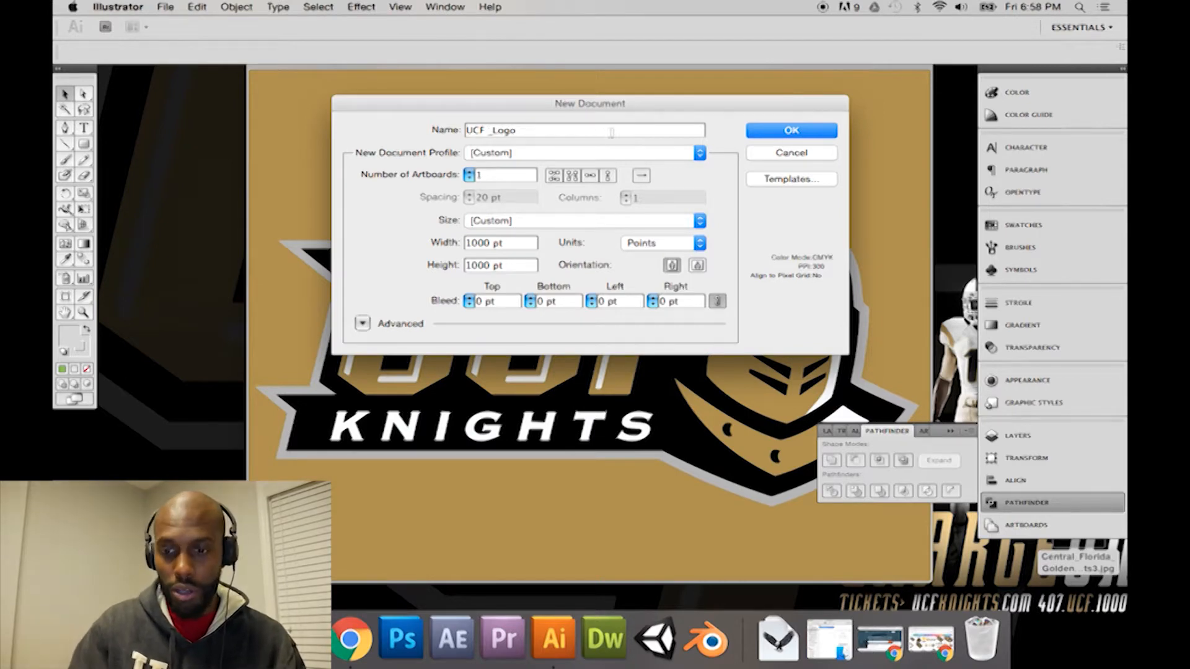
left_click(484, 131)
key("BackSpace")
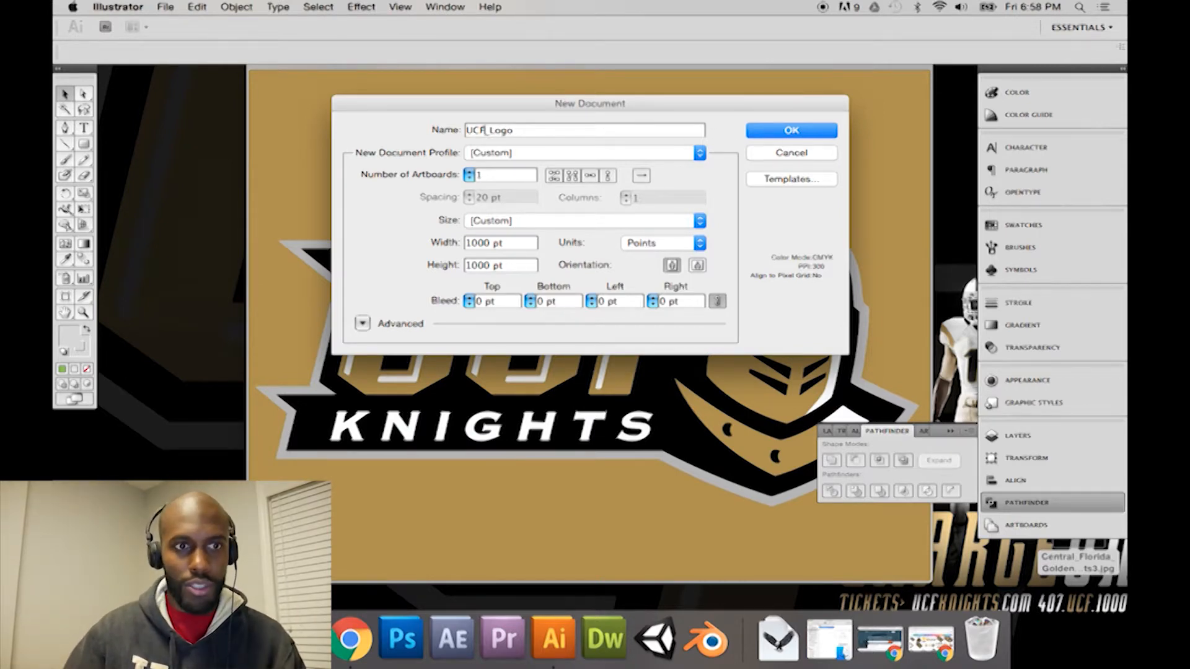
key("Return")
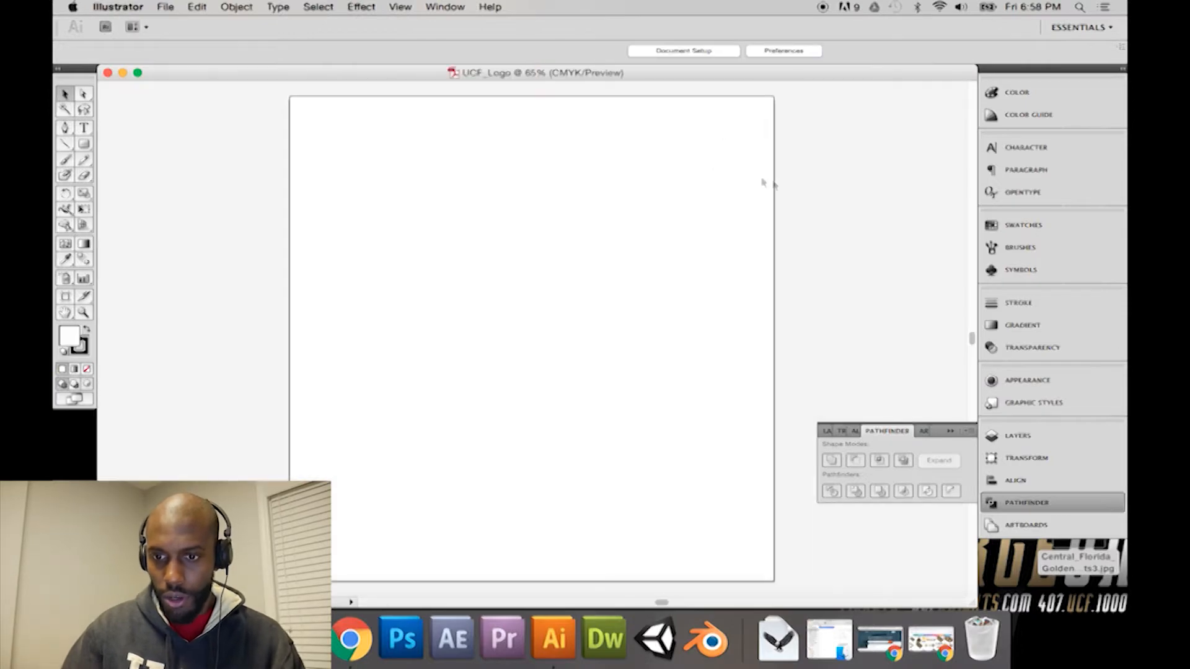
Step: Close the image preview and shrink the document window so the whole artboard and the desktop image file are accessible
left_click_drag(977, 604, 706, 492)
left_click(799, 335)
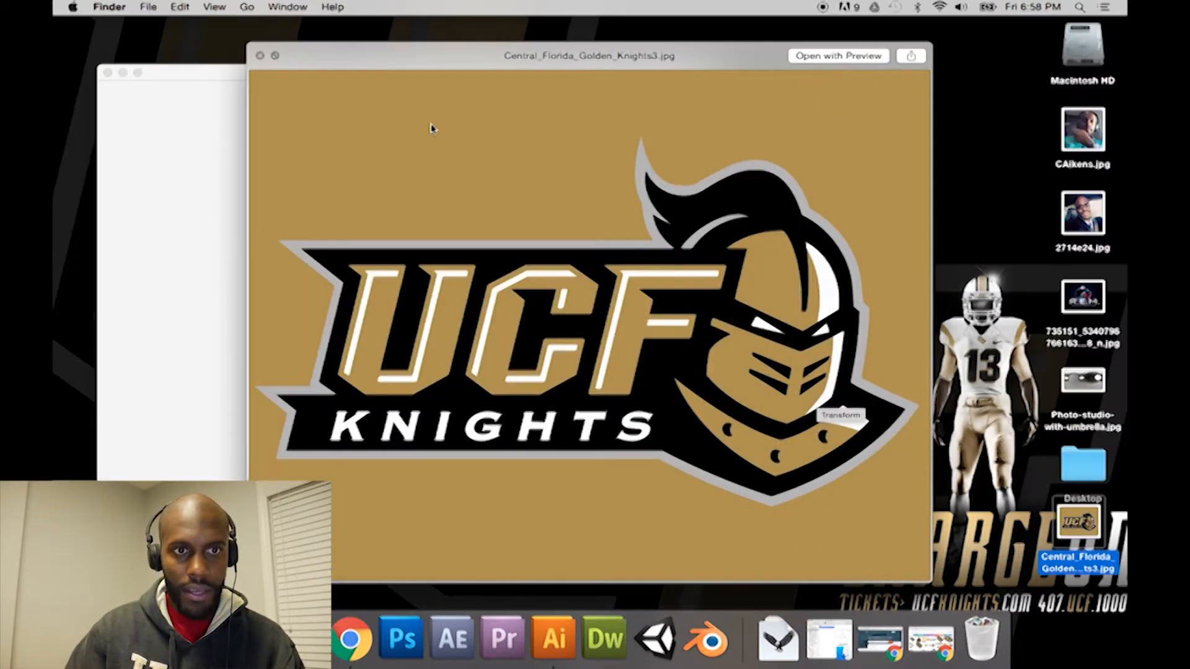
left_click(260, 55)
left_click(323, 77)
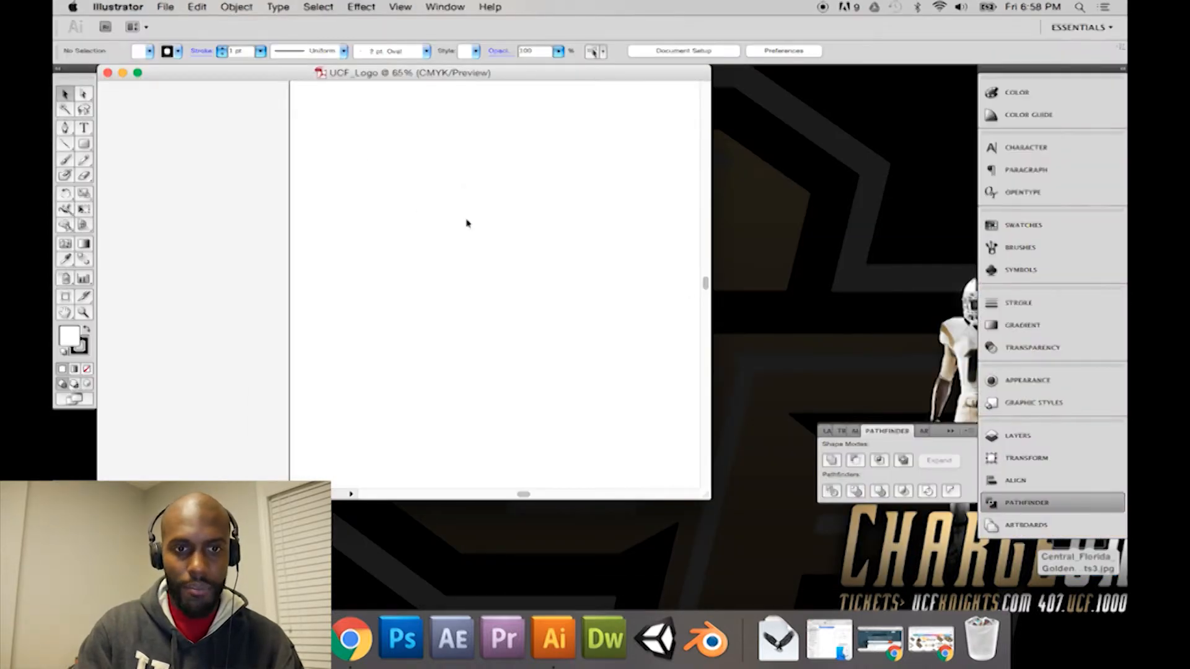
key("super+minus")
key("super+minus")
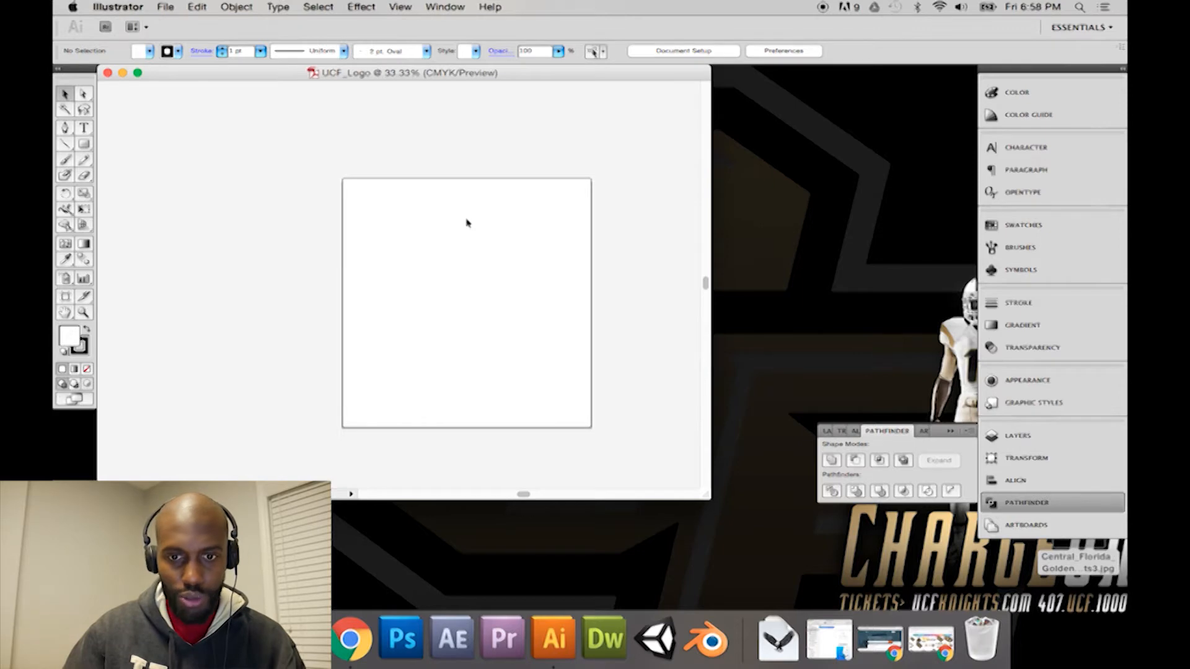
left_click_drag(710, 496, 659, 461)
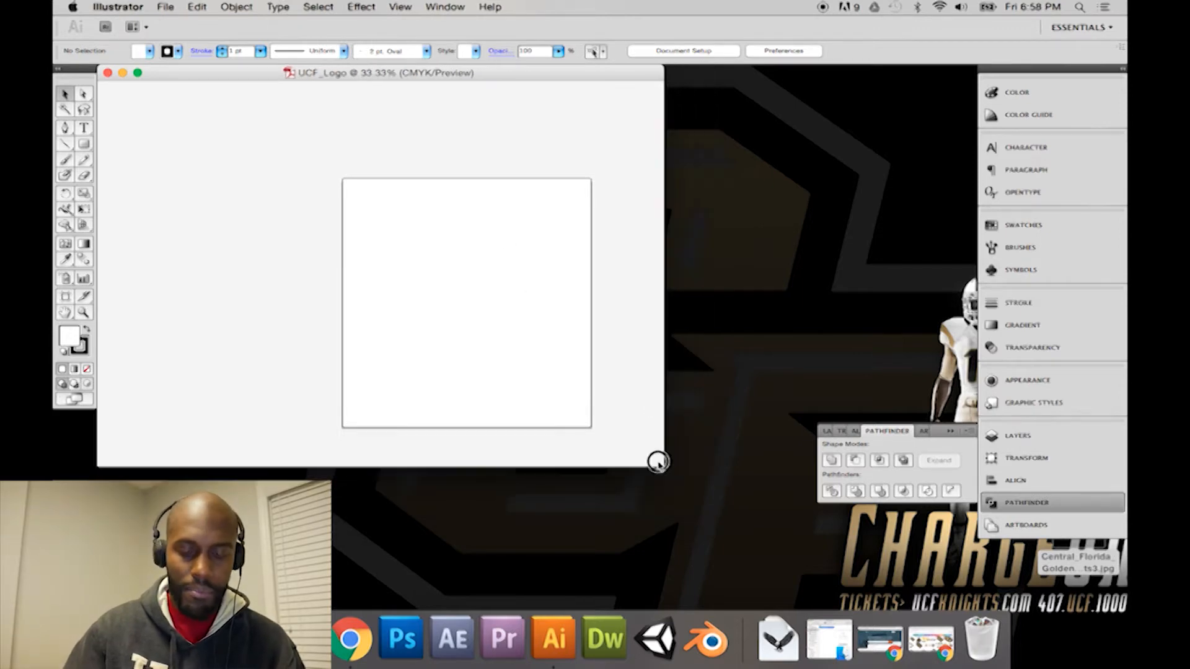
scroll(582, 411, "up", 1)
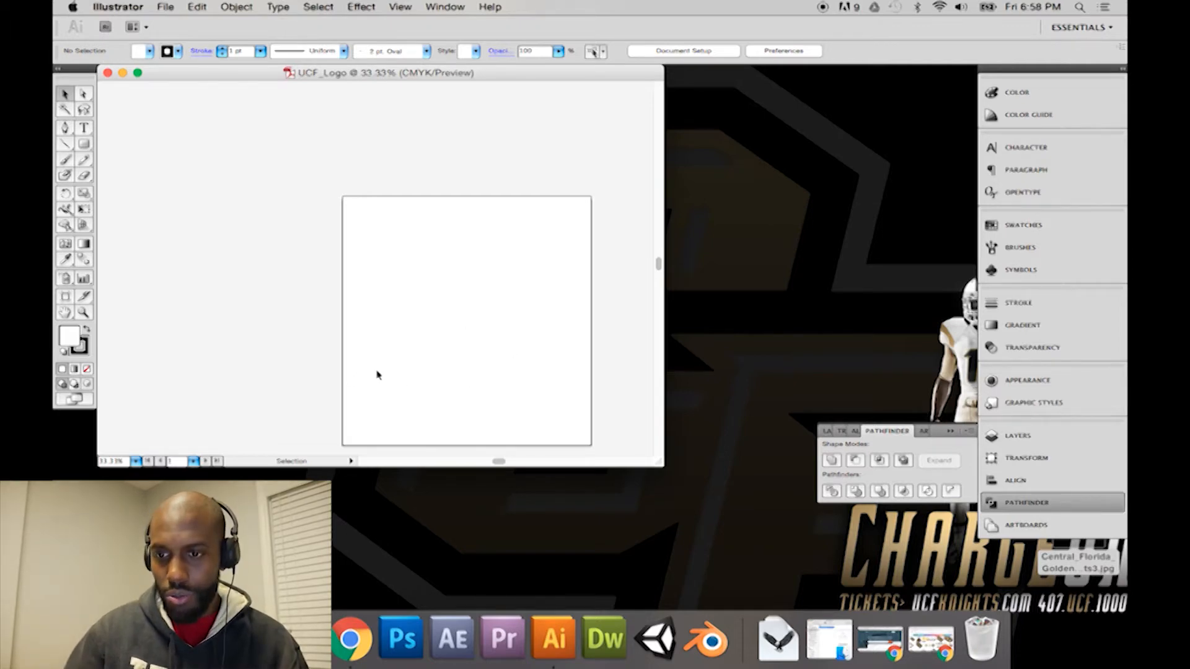
Step: Place Central_Florida_Golden_Knights3.jpg from the desktop into the document and position it over the artboard
left_click_drag(1076, 561, 288, 187)
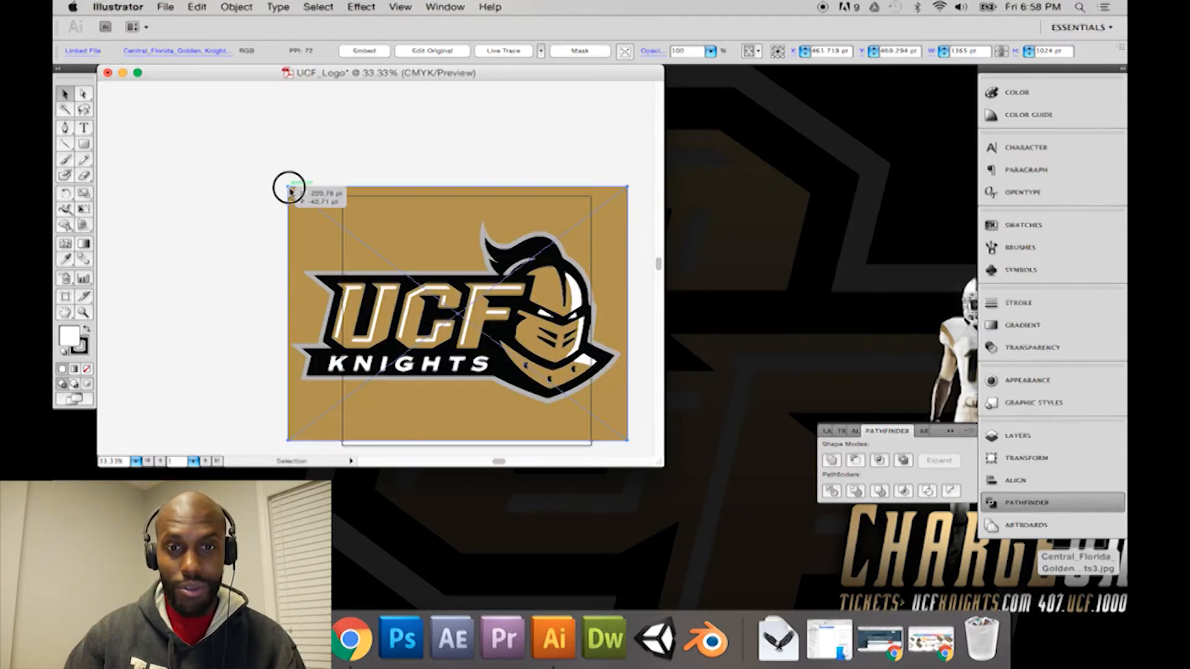
left_click_drag(348, 207, 282, 194, "shift")
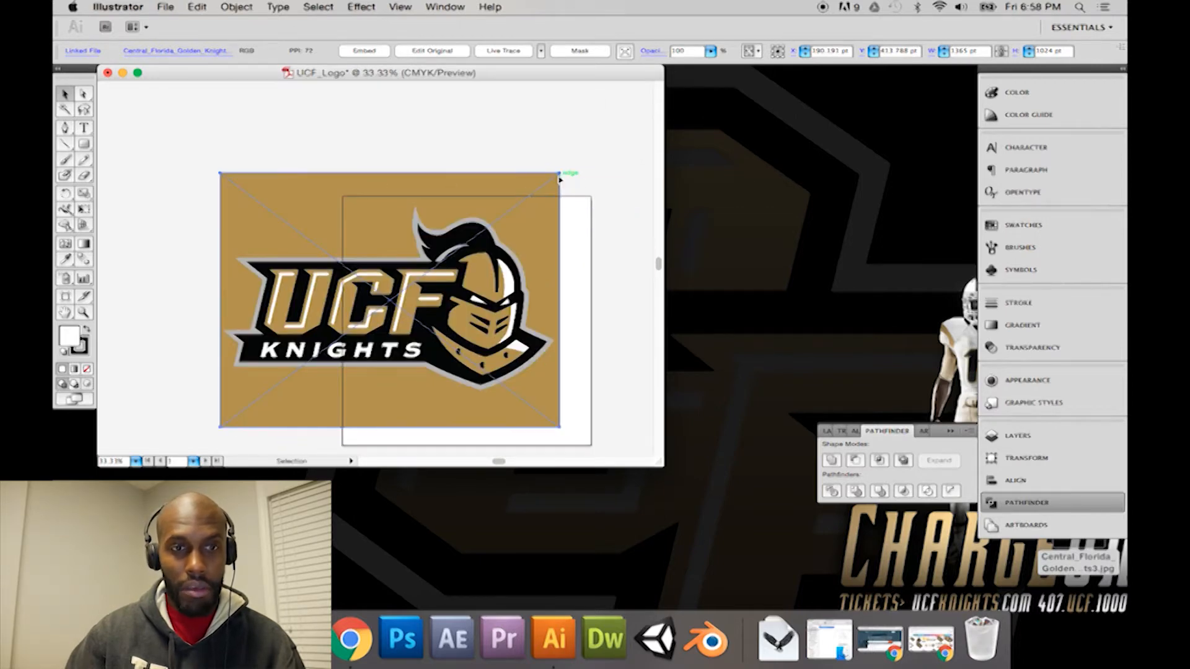
left_click_drag(528, 224, 577, 244)
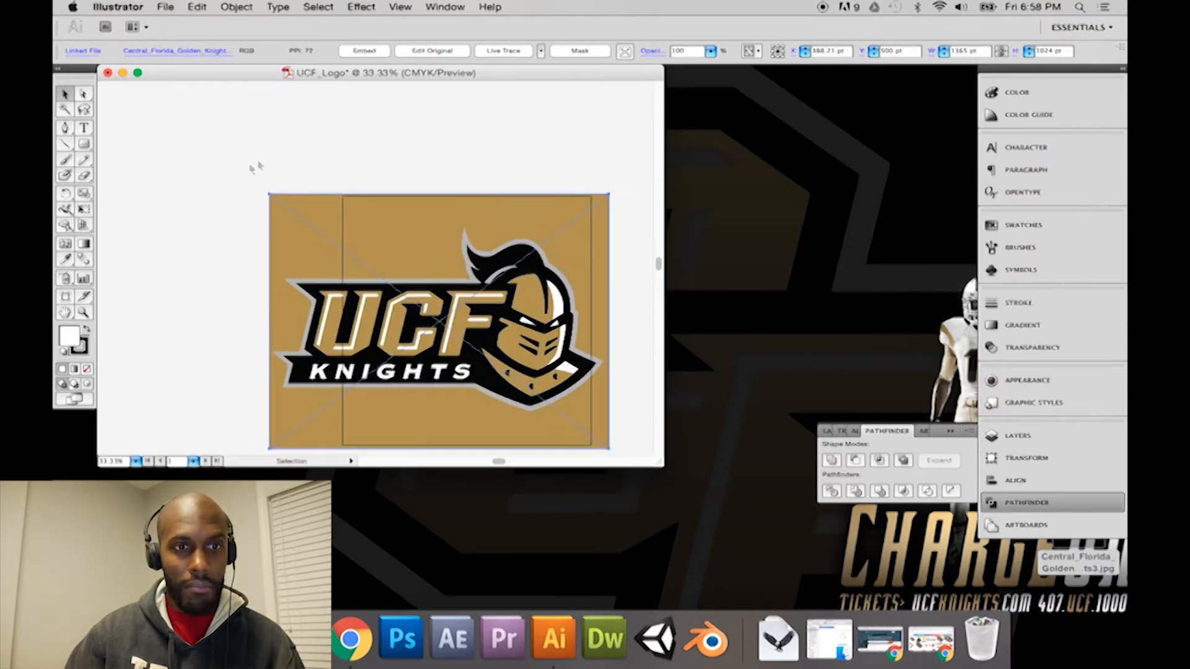
Step: Scale the placed logo image down with Free Transform to fit the artboard's width, about 988 pt wide by 743 pt high
left_click(83, 209)
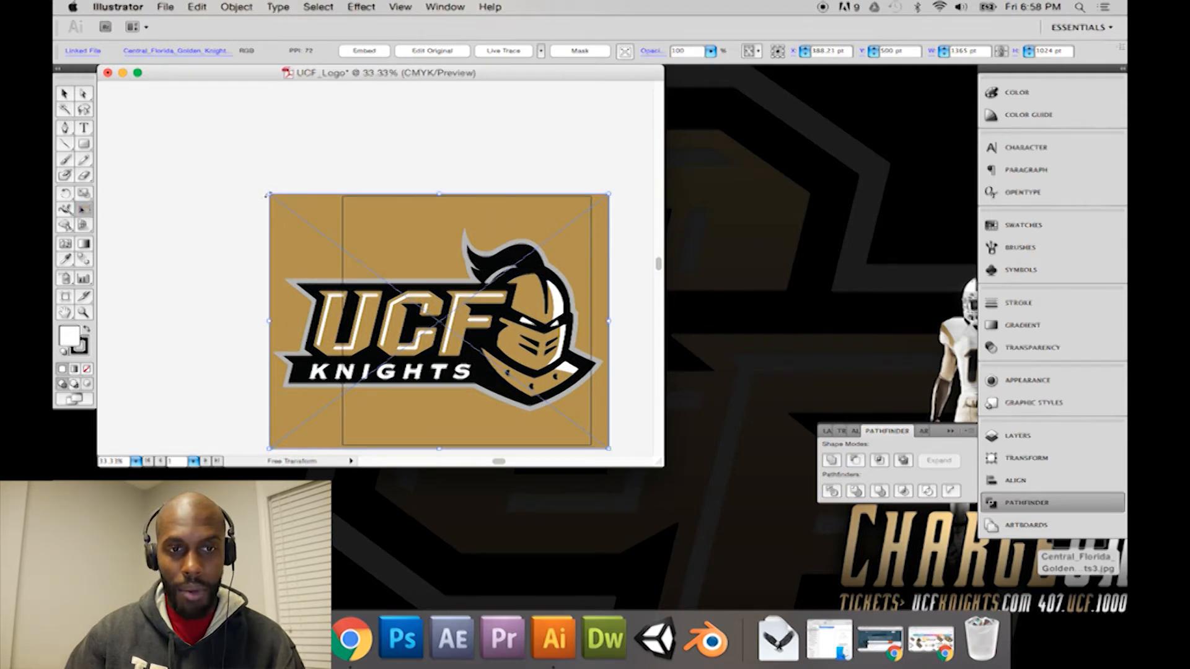
left_click_drag(267, 194, 354, 233)
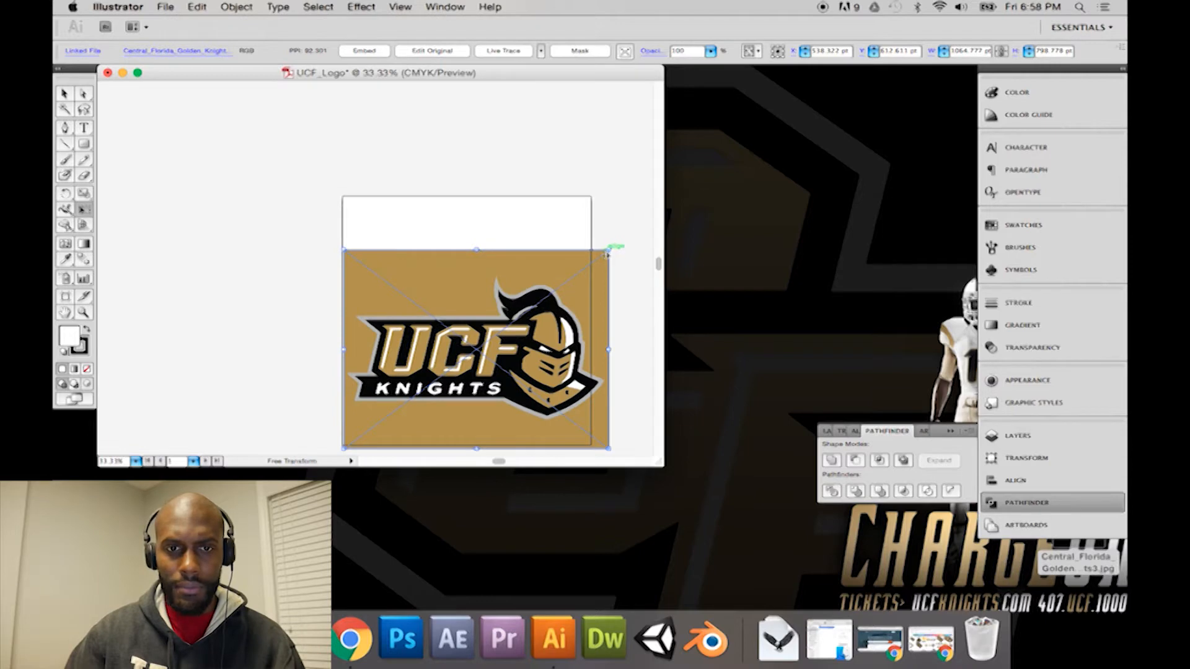
left_click_drag(608, 253, 524, 253)
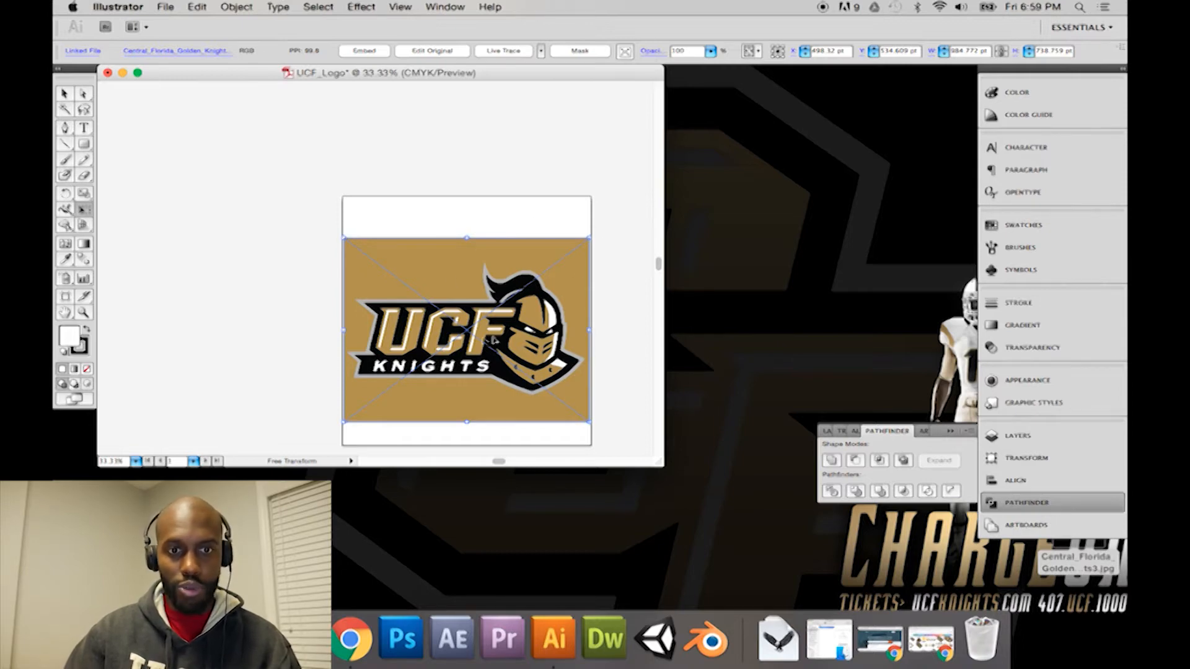
left_click_drag(481, 287, 481, 284)
left_click_drag(331, 315, 332, 314)
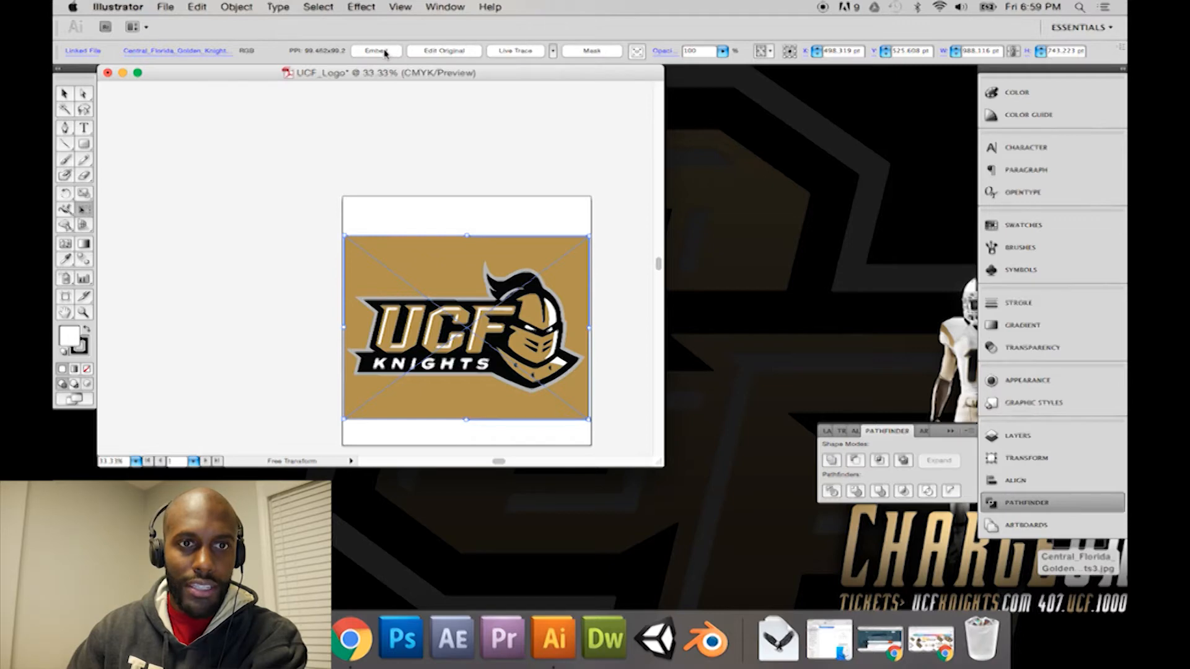
Step: Live Trace the logo image with the default preset and expand the tracing into editable paths
left_click(542, 52)
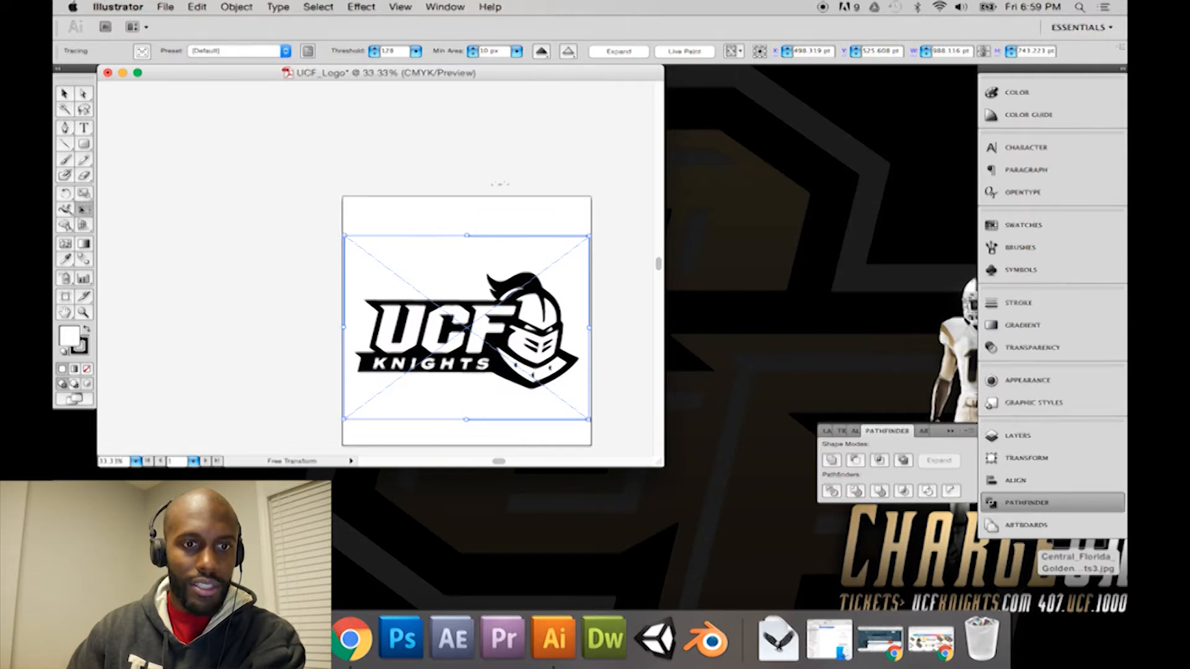
left_click_drag(575, 242, 574, 248)
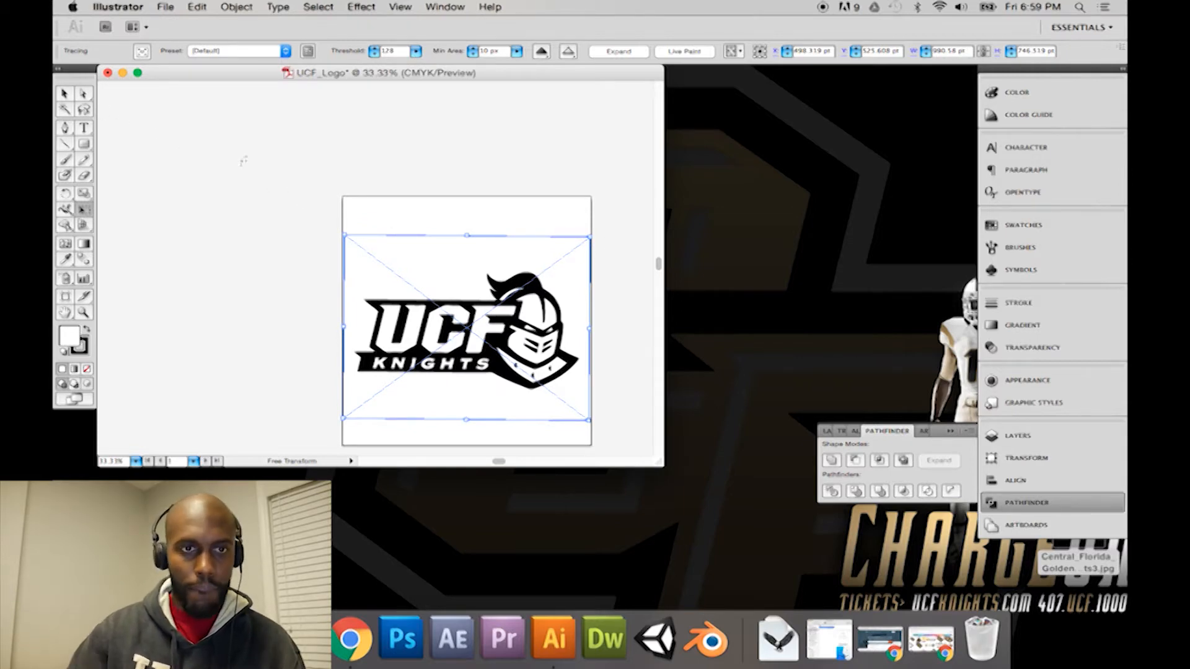
key("super+c")
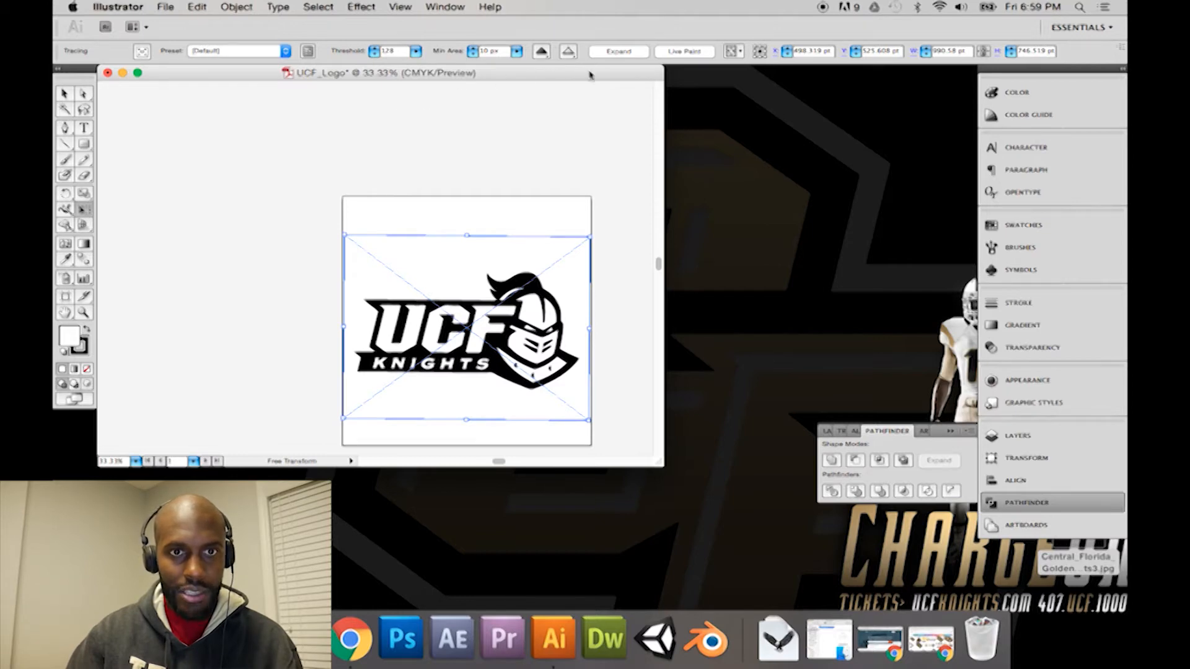
left_click(617, 51)
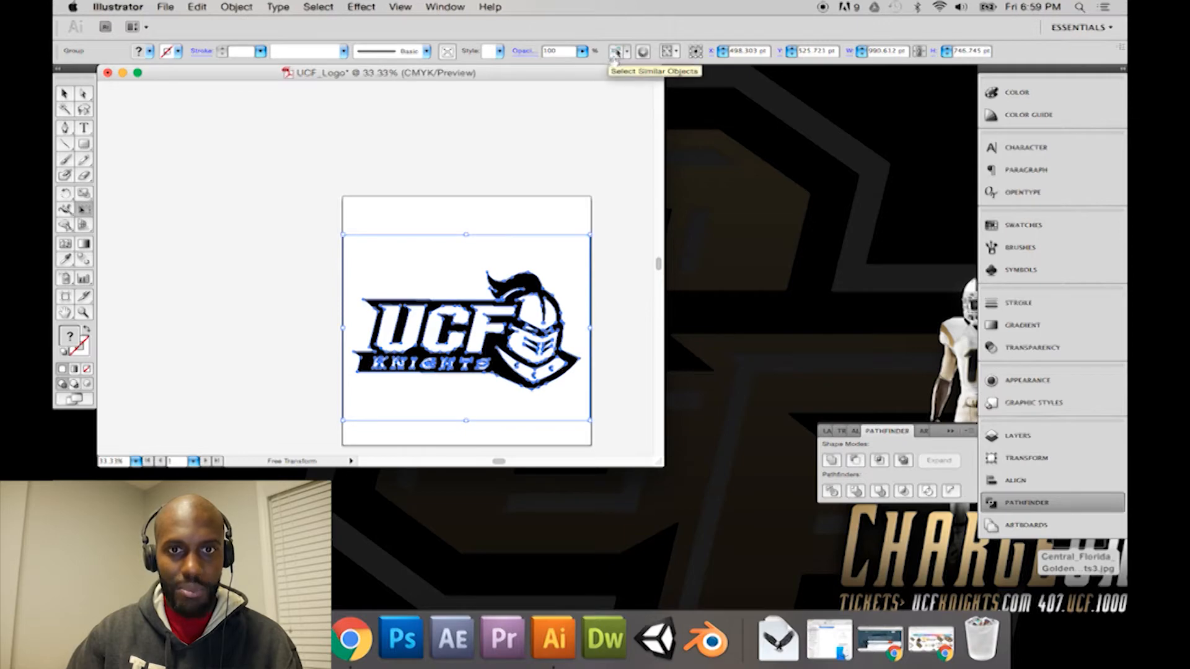
left_click(617, 52)
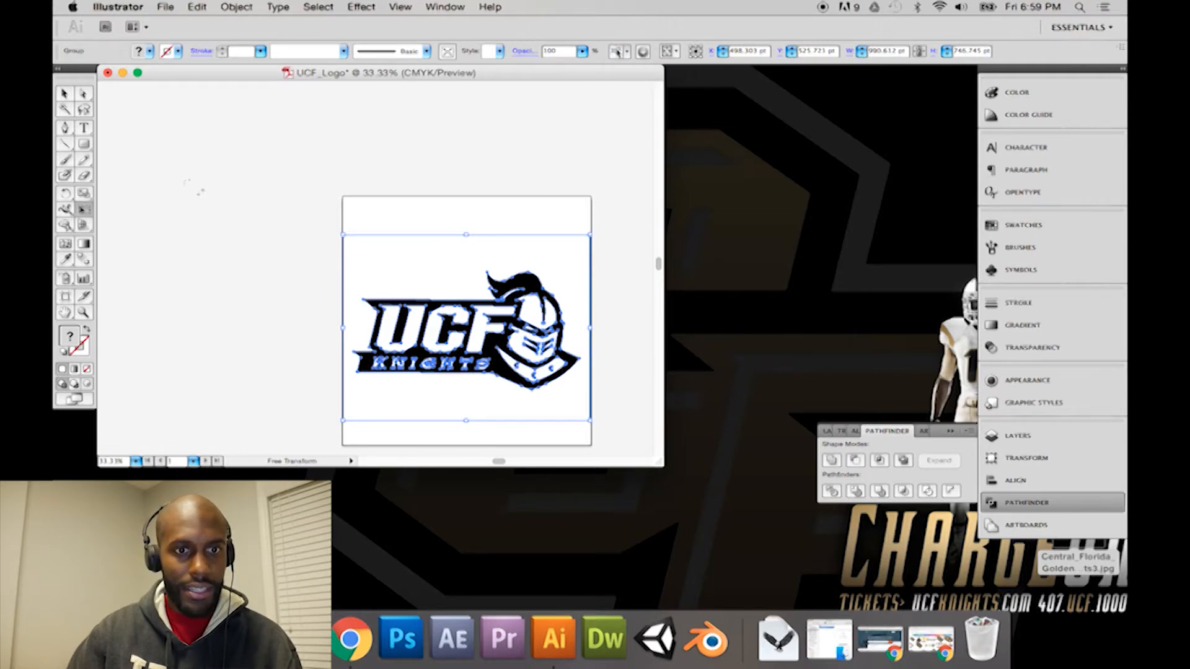
Step: Delete the white background path surrounding the traced logo with the Direct Selection tool
left_click(83, 93)
left_click(170, 160)
left_click(380, 254)
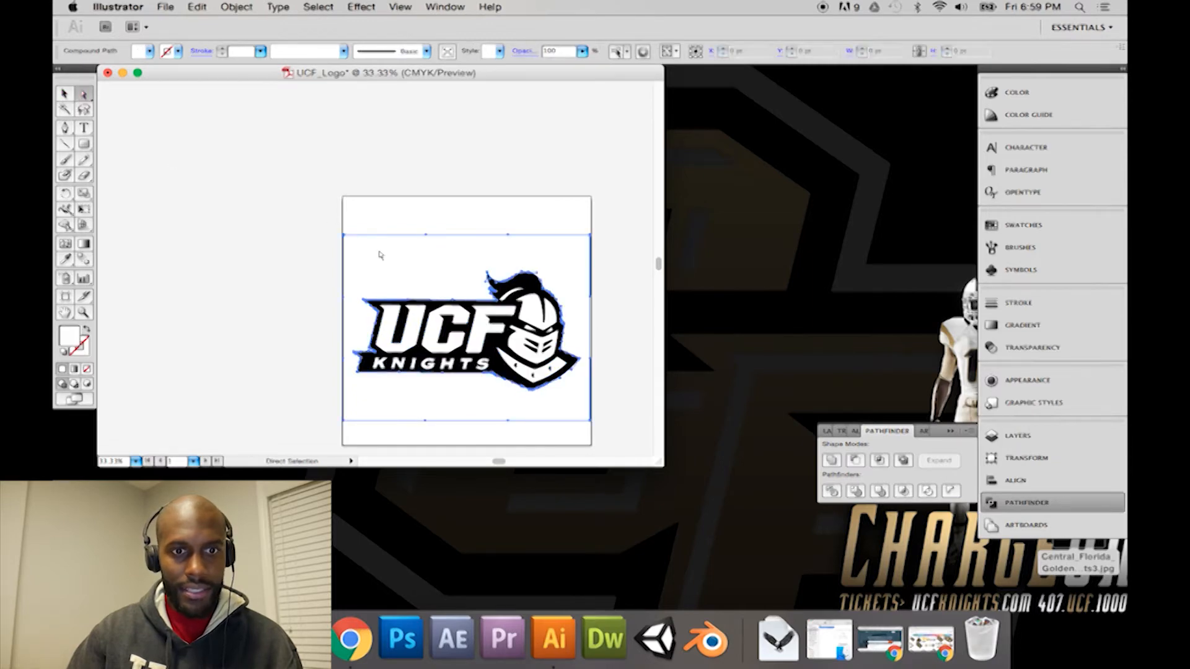
left_click(380, 254)
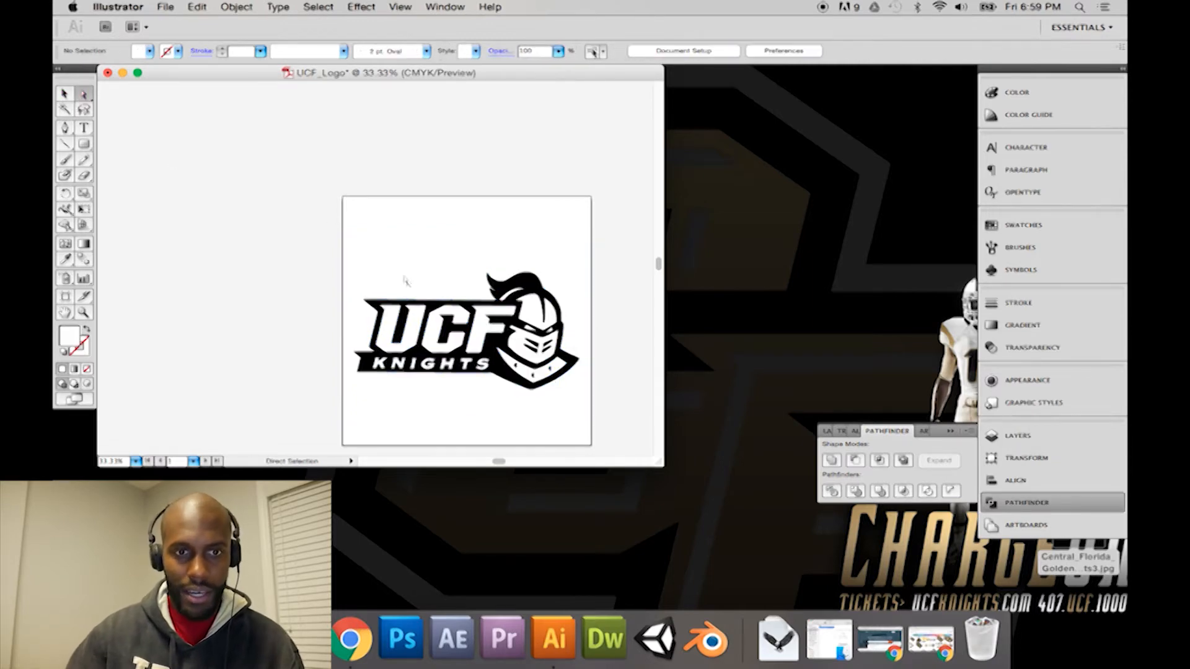
Step: Examine the traced black-and-white logo's letter, helmet and outline paths by selecting them individually with Direct Selection
left_click(414, 321)
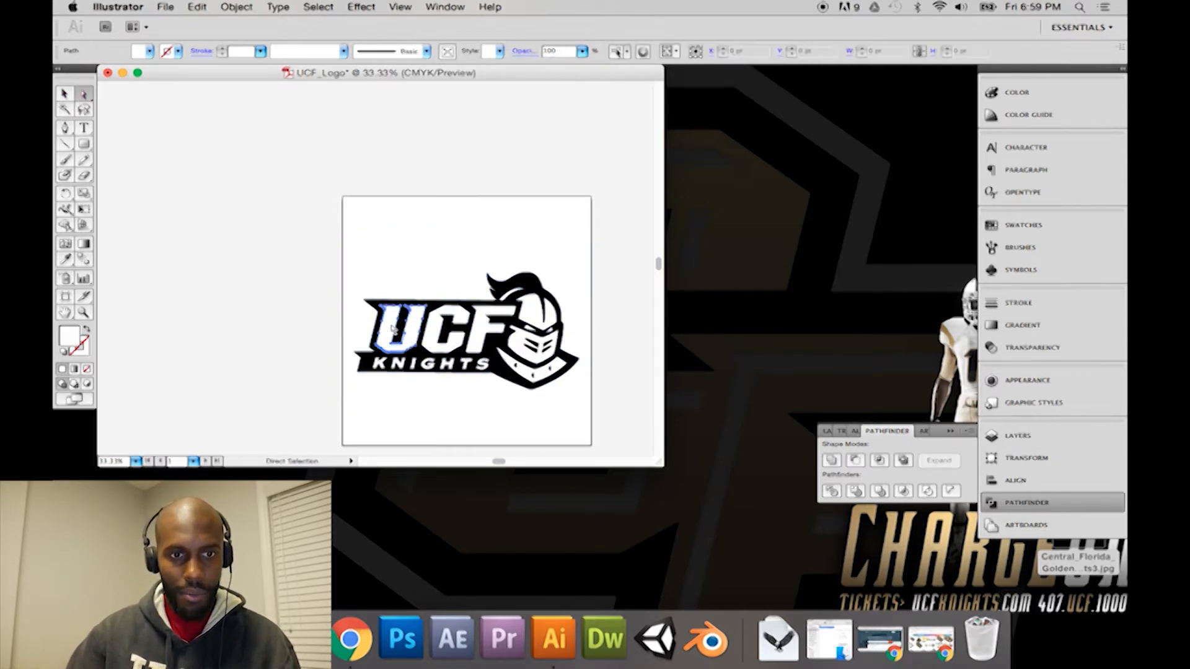
left_click(435, 333)
left_click(486, 323)
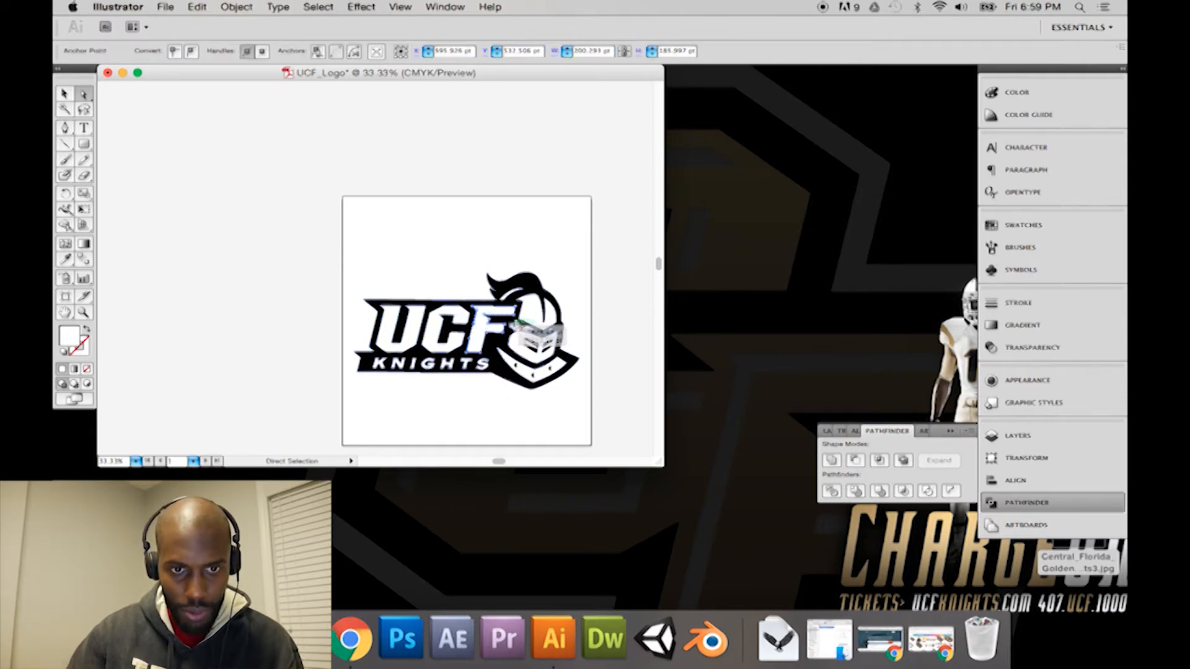
left_click(530, 322, "shift")
left_click(549, 318, "shift")
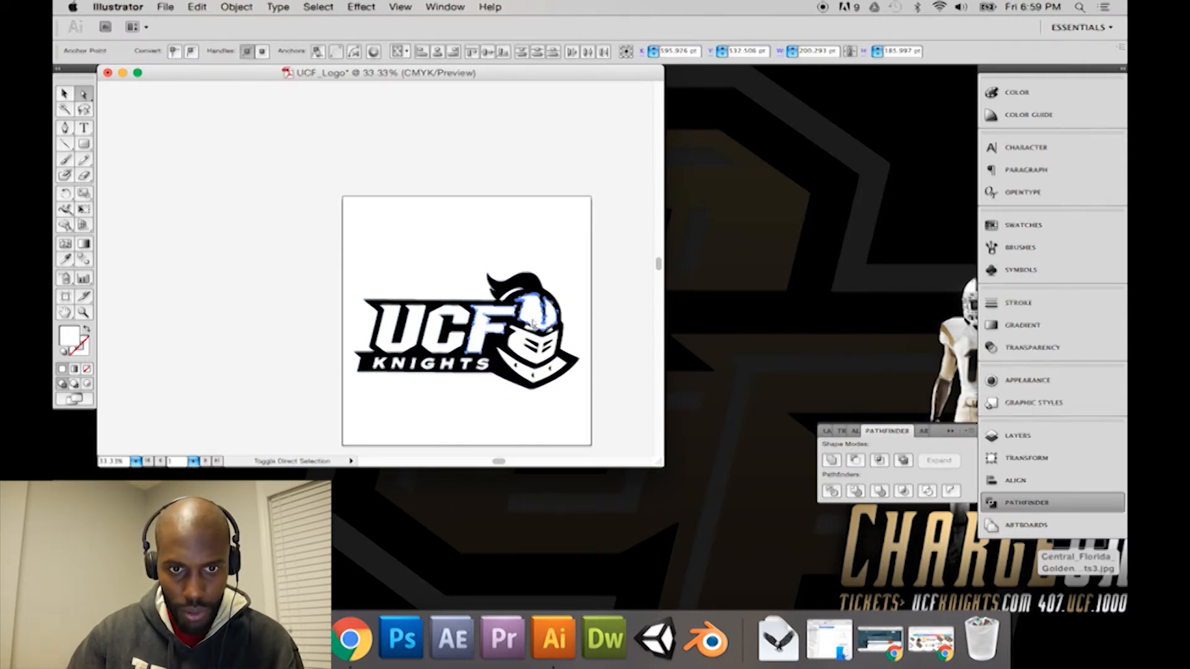
left_click(516, 352)
left_click(503, 371)
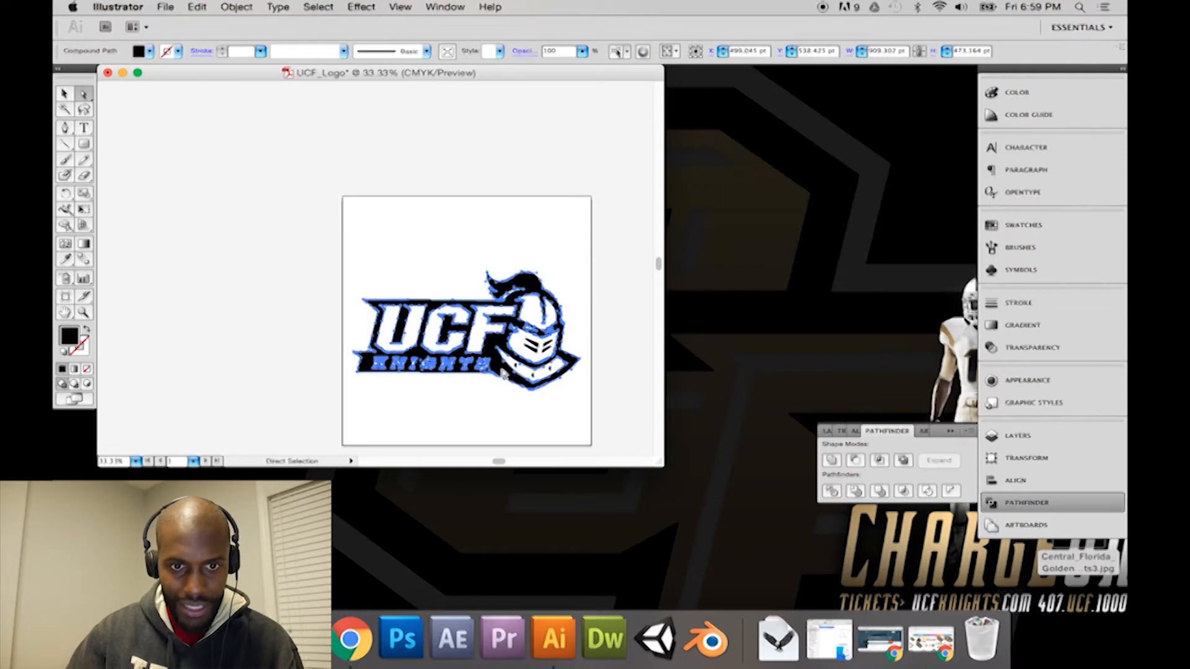
Step: Preview the original Central_Florida_Golden_Knights3.jpg on the desktop to check its colours, and return to the Illustrator document
left_click(1053, 561)
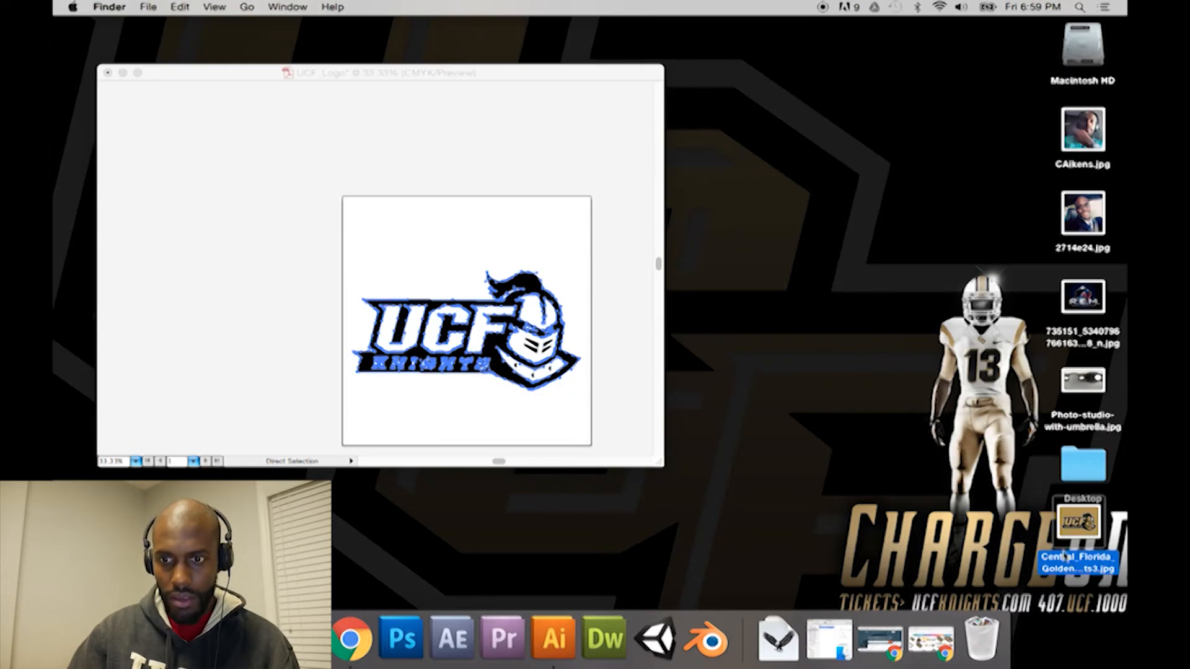
key("space")
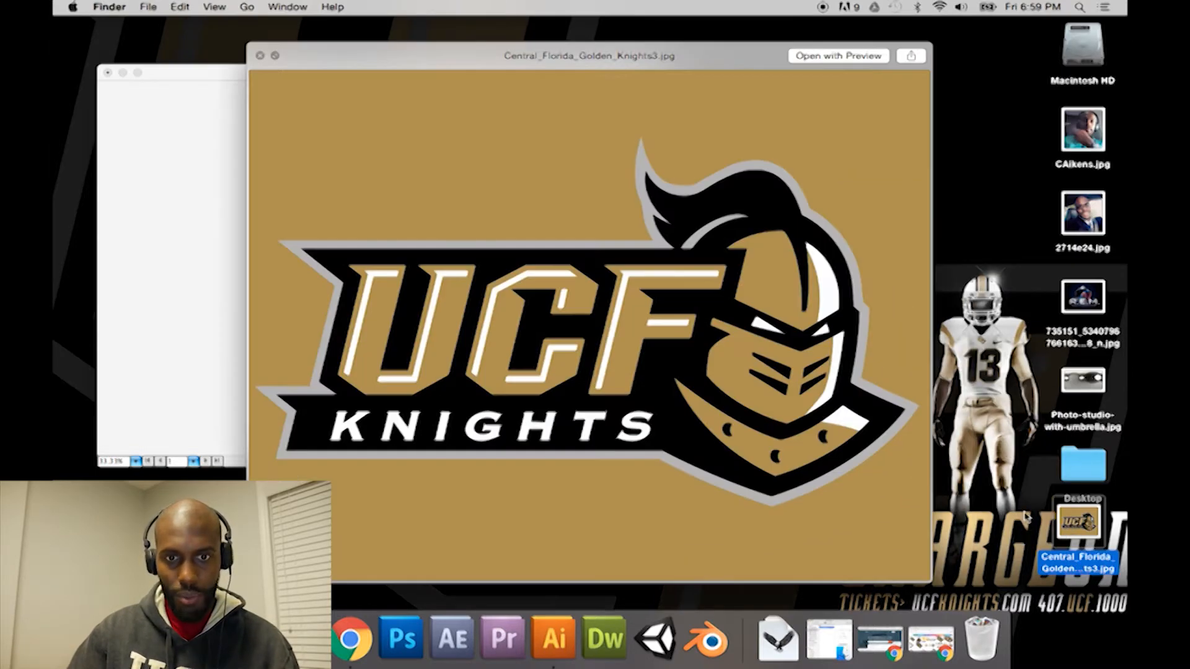
key("space")
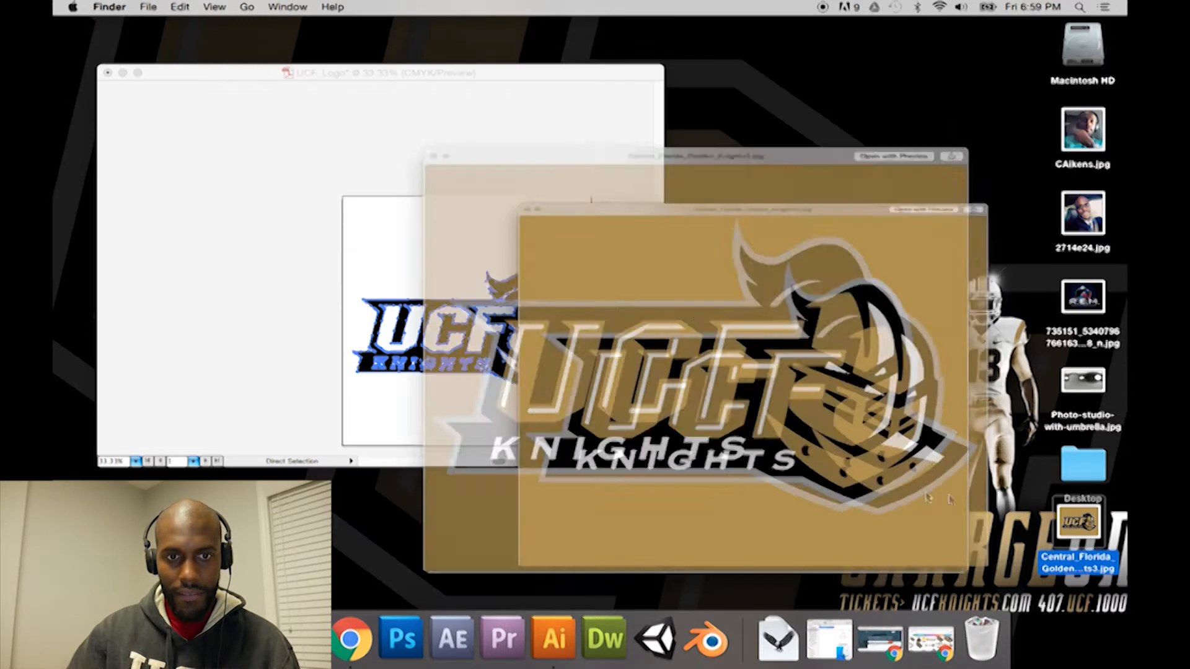
left_click(479, 323)
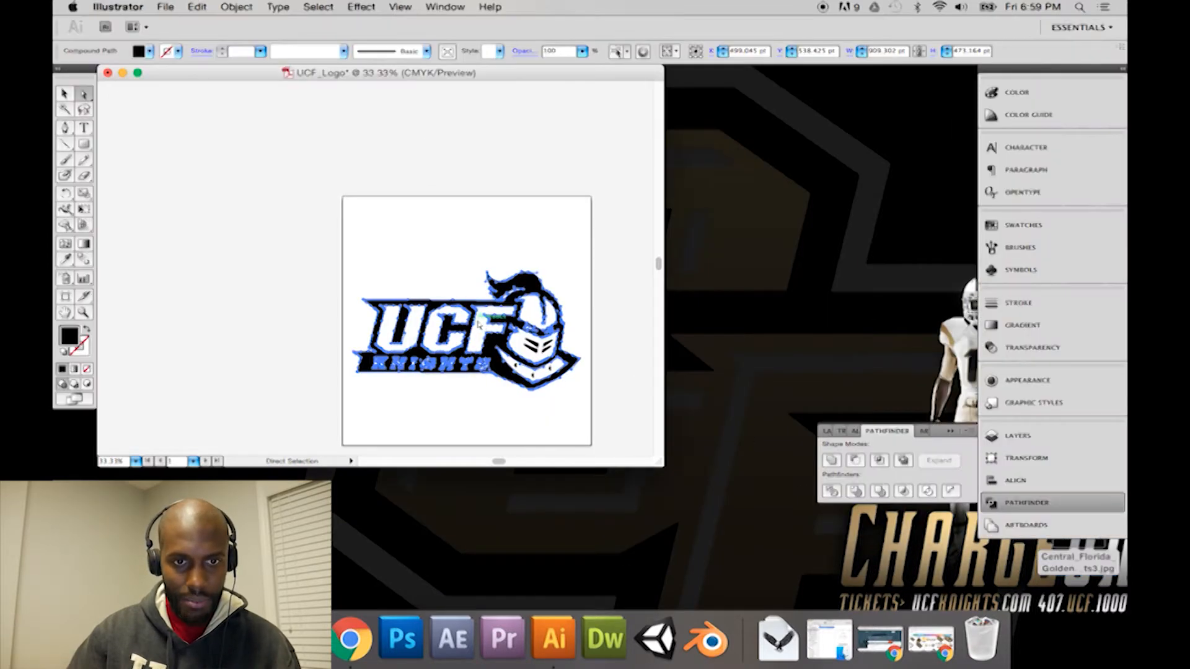
Step: Undo the black-and-white tracing and background deletion to bring back the placed colour logo image
left_click(596, 292)
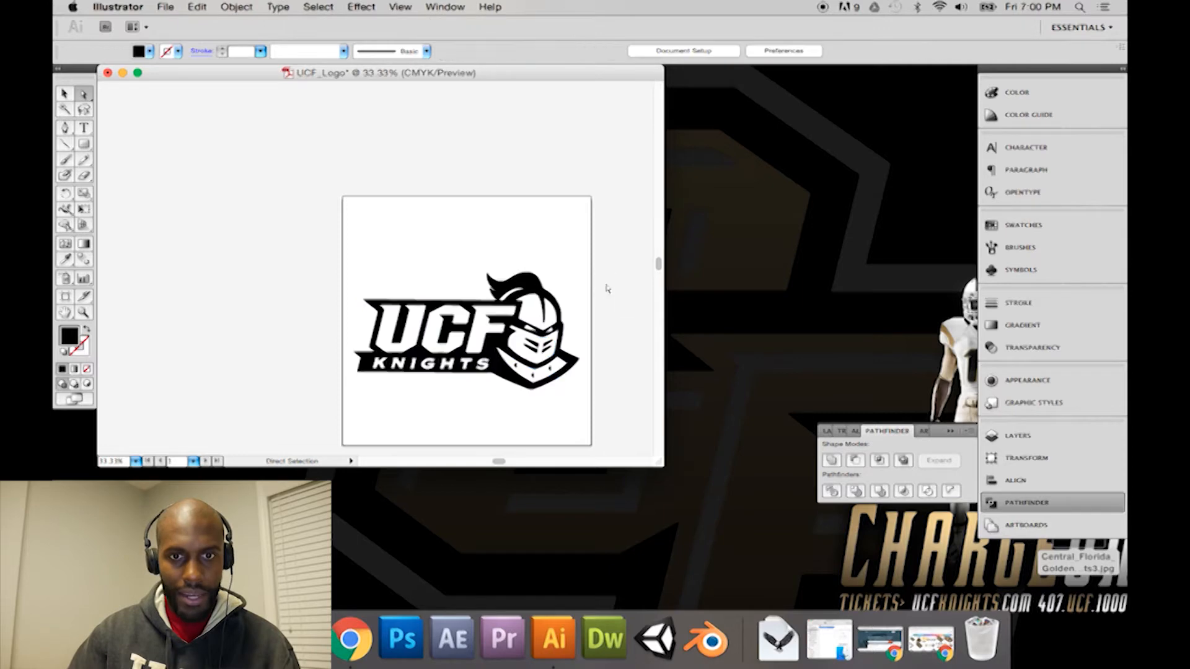
left_click(64, 93)
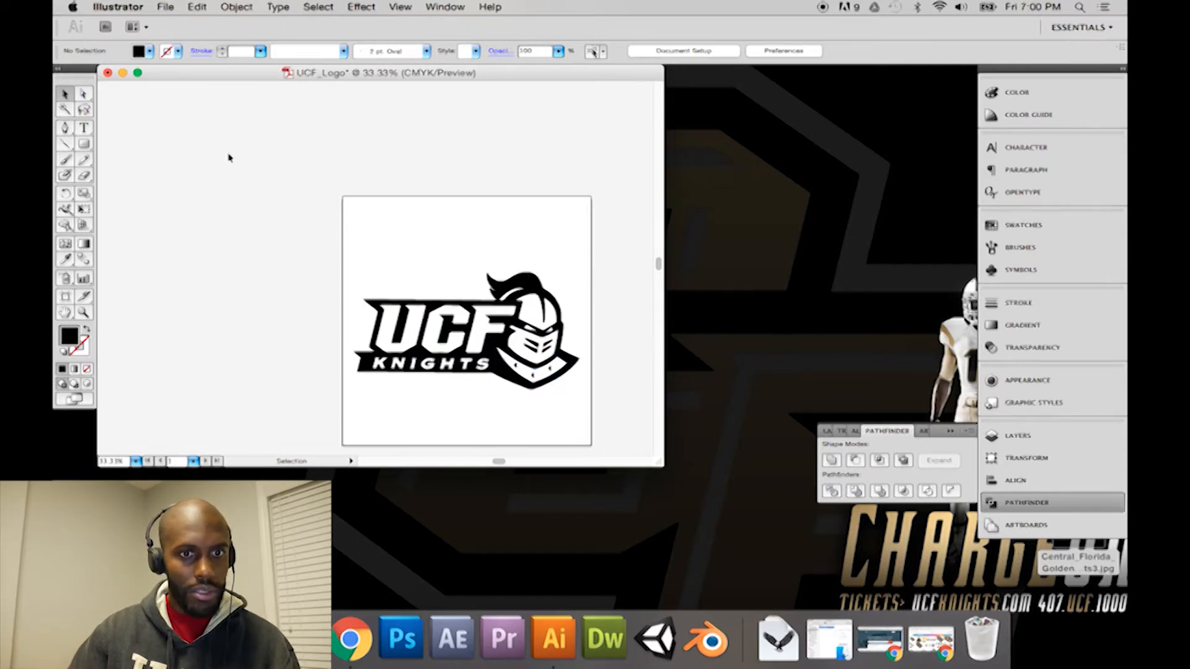
key("super+v")
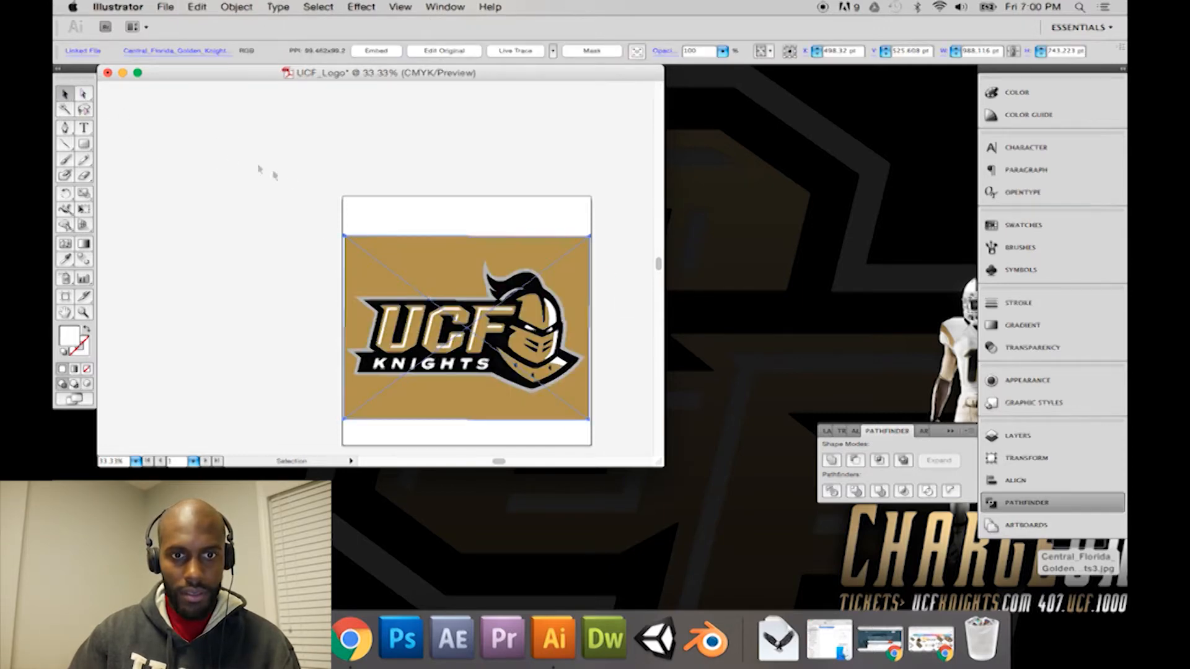
left_click(589, 195)
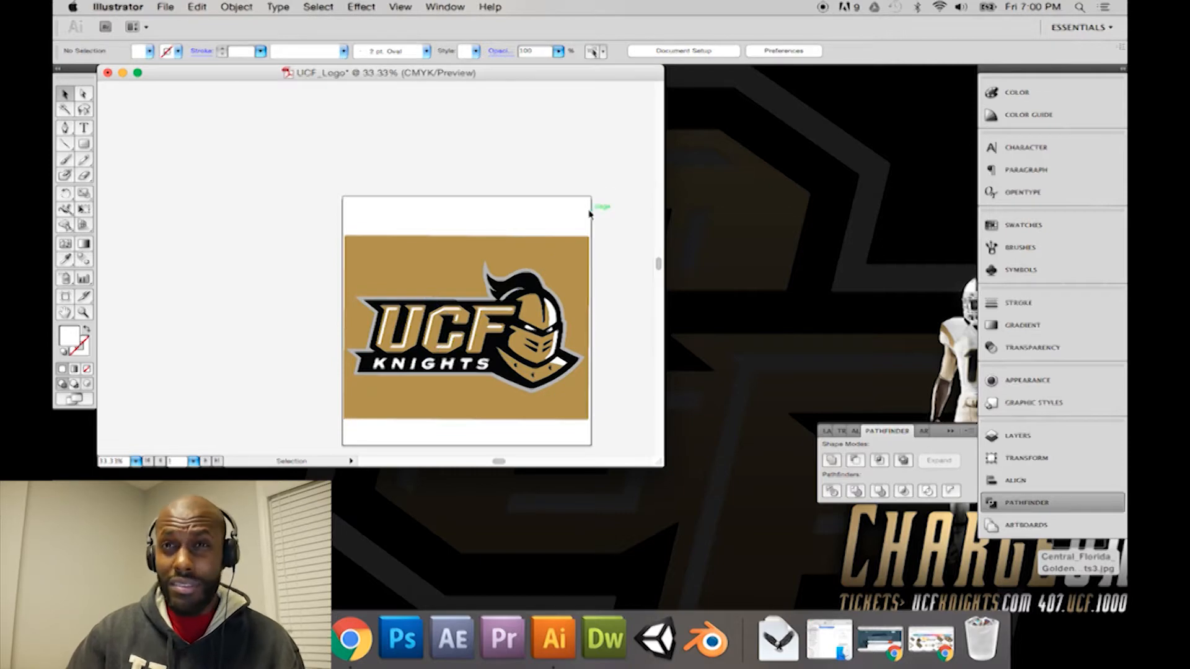
Step: Try a Live Trace of the placed logo image with the Simple Trace preset and undo it
left_click(503, 246)
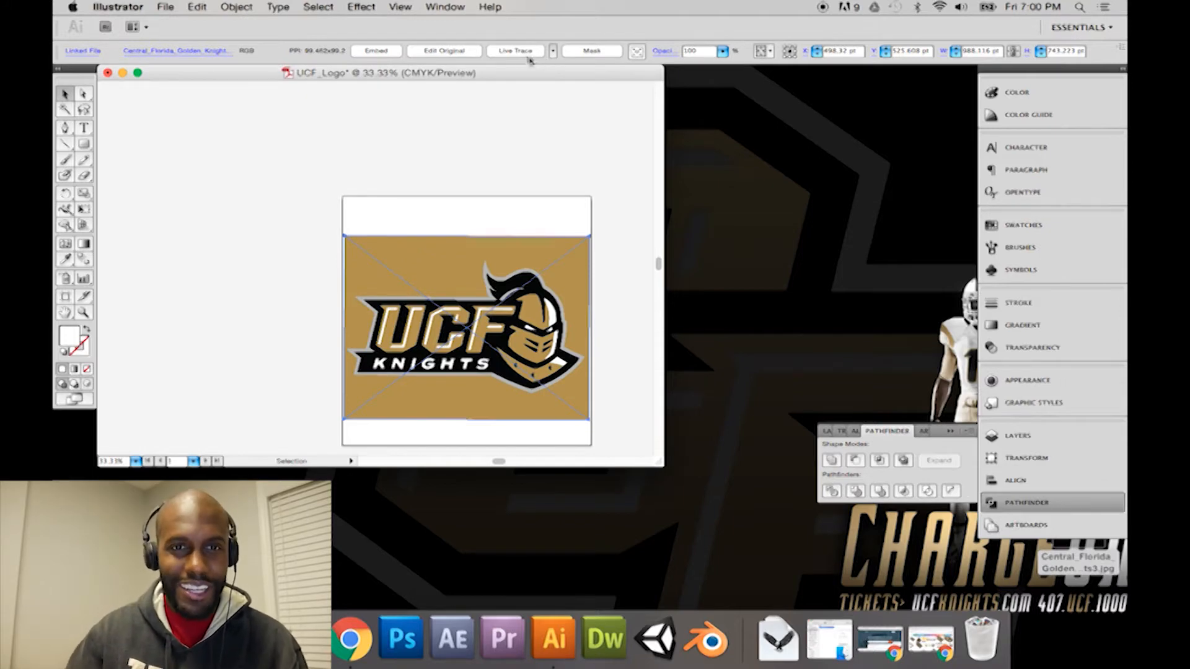
left_click(552, 51)
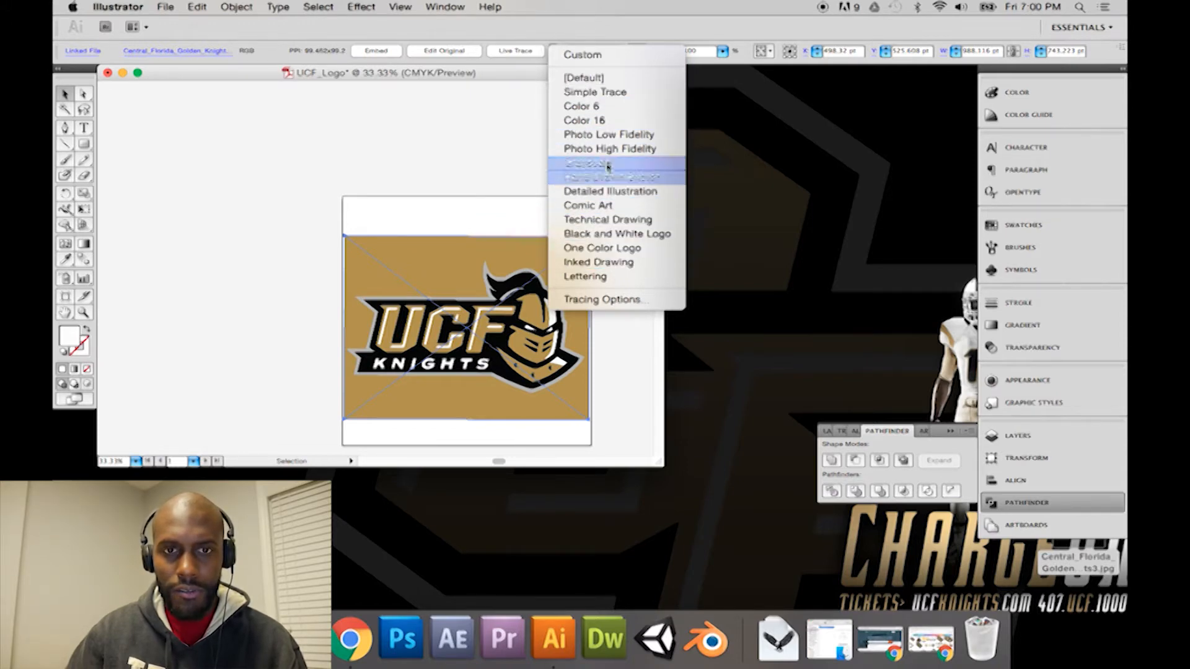
left_click(601, 92)
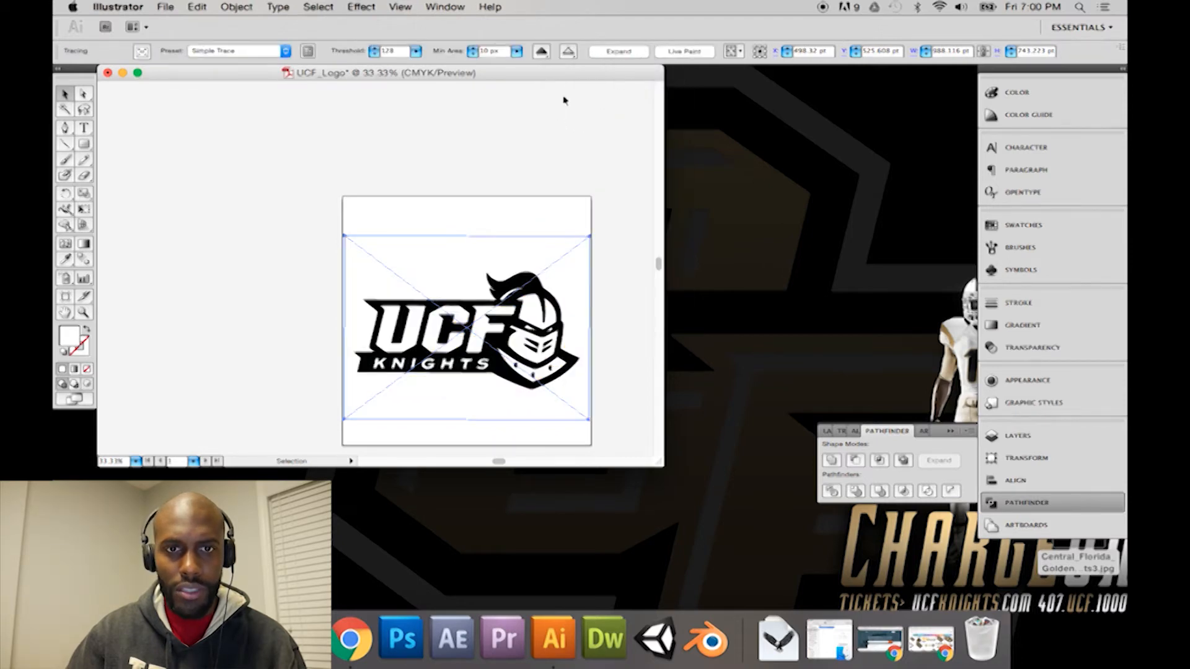
key("super+z")
Step: Live Trace the placed logo image with the Color 6 preset and expand the tracing into editable paths
left_click(552, 51)
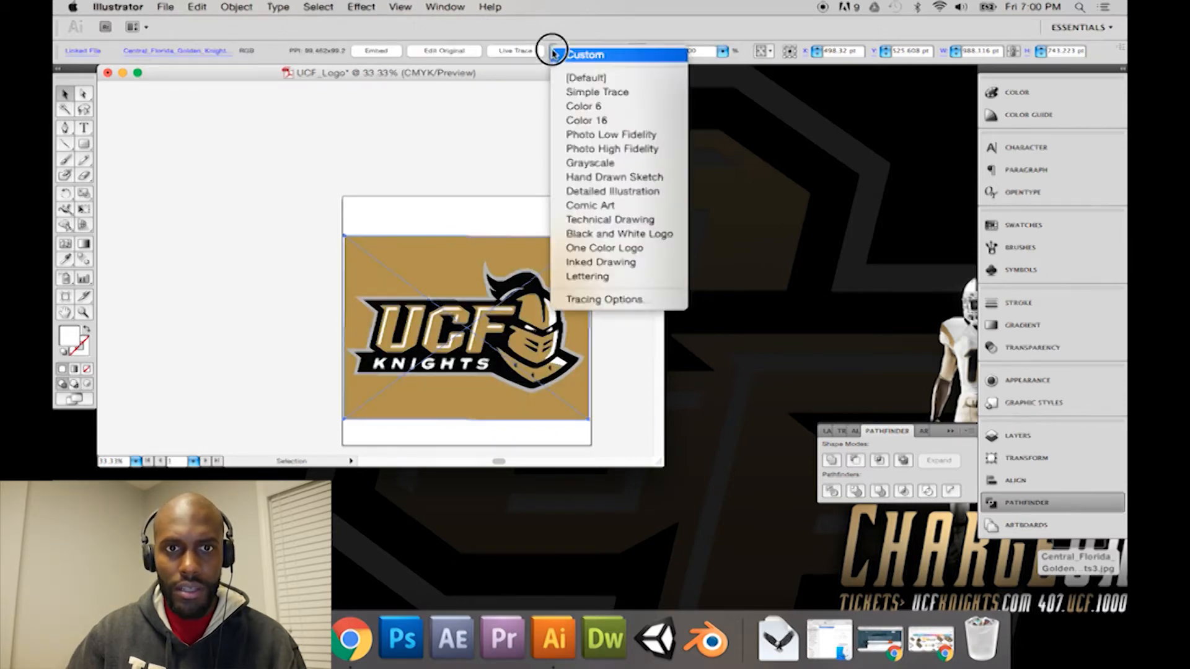
left_click(585, 108)
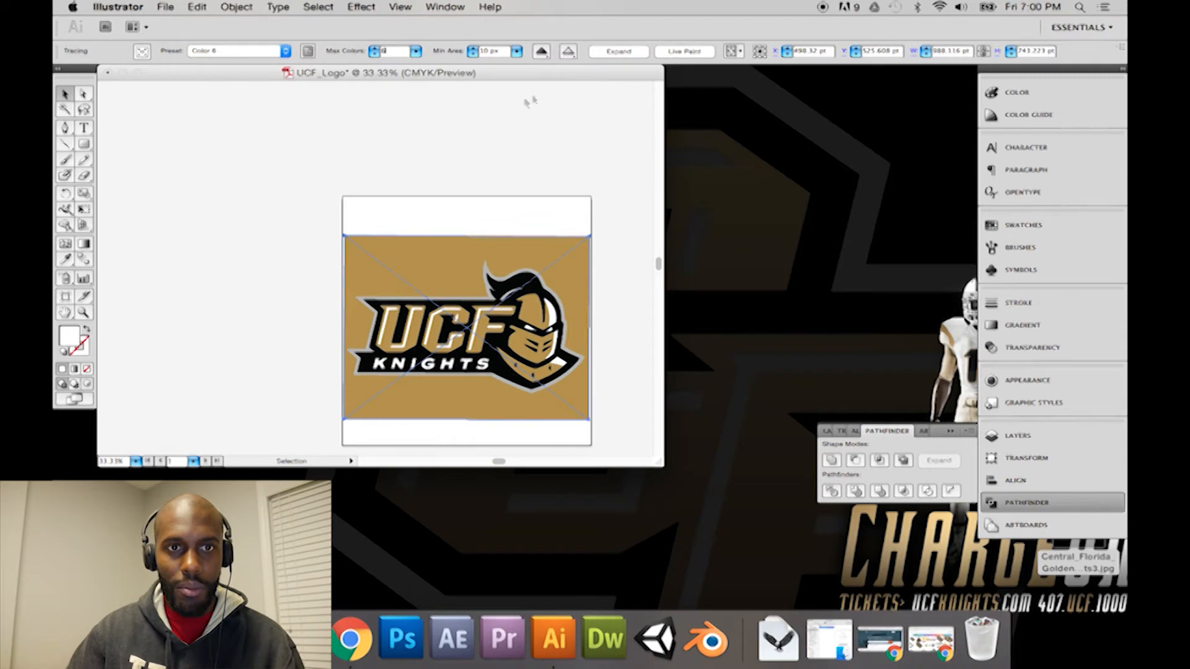
left_click(605, 52)
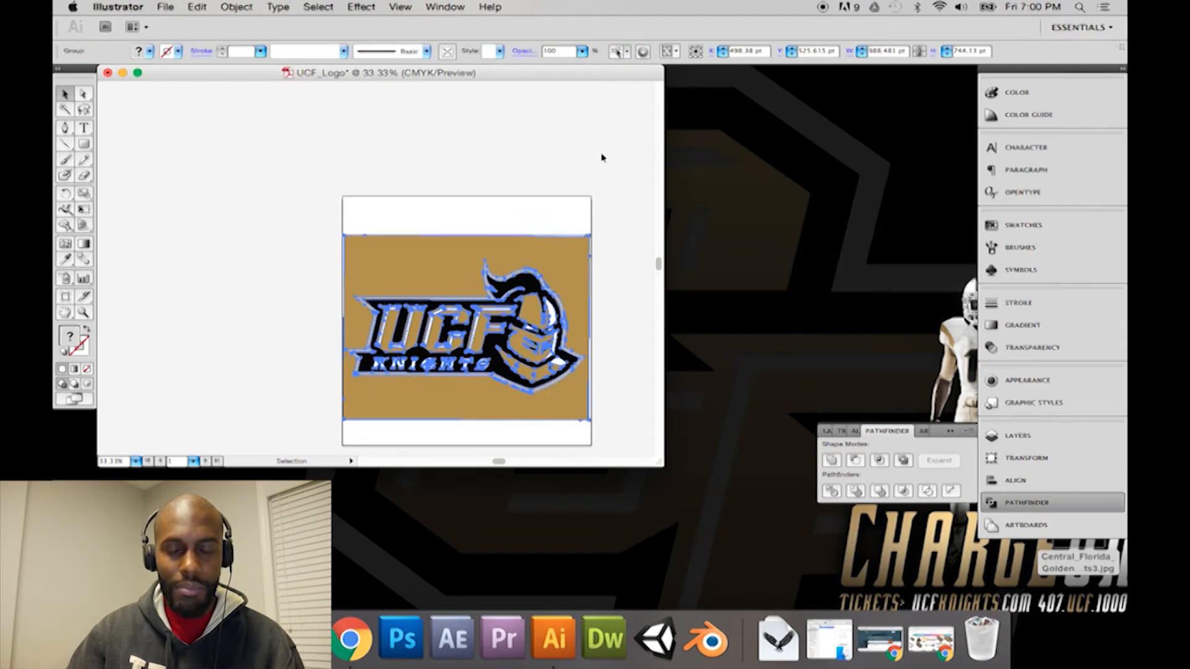
left_click(609, 190)
Step: Delete the gold background path surrounding the traced logo with the Direct Selection tool
key("a")
left_click(572, 253)
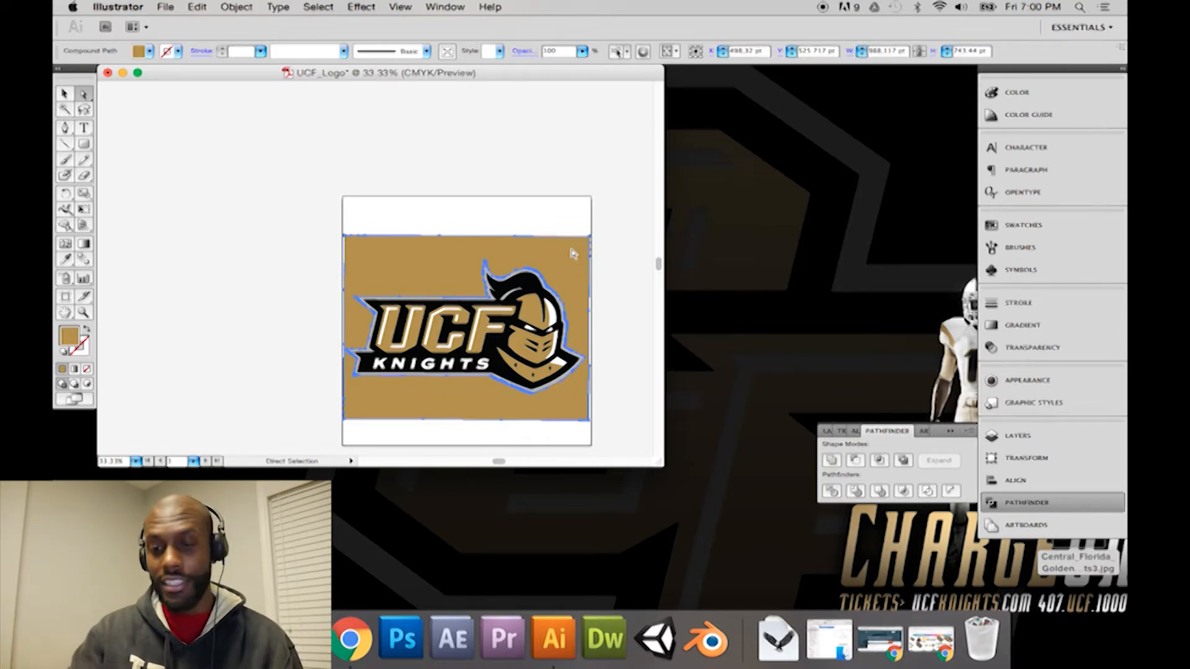
key("Delete")
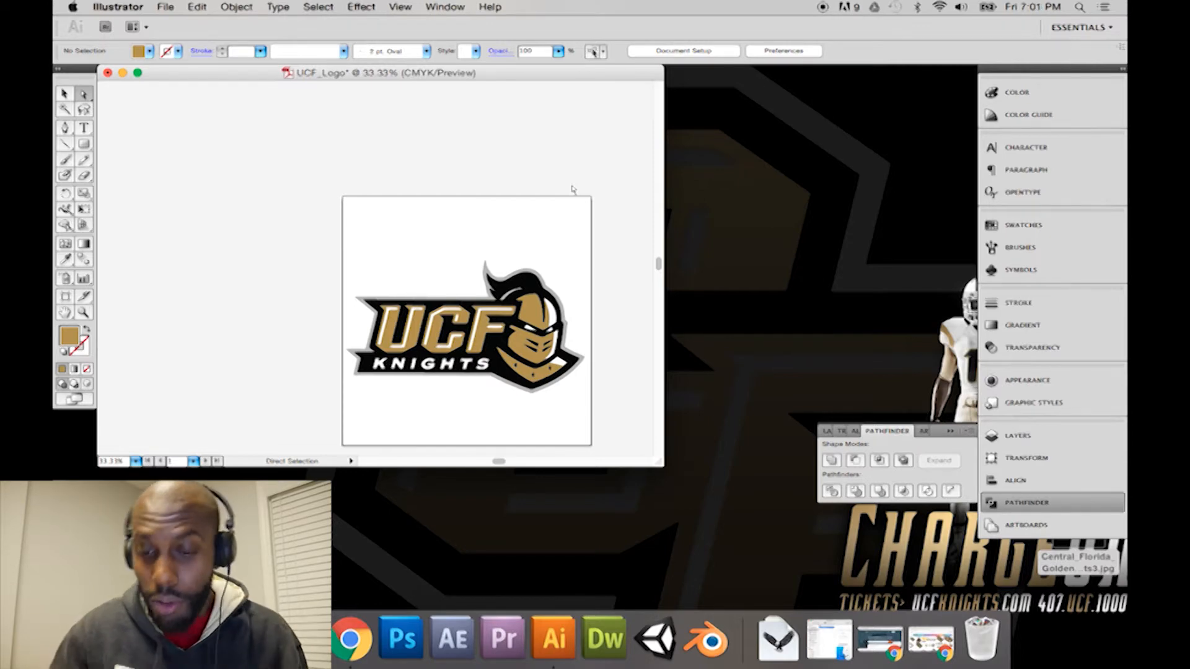
Step: Examine the traced colour logo up close, selecting the gold paths of the letters U and C
key("super+equal")
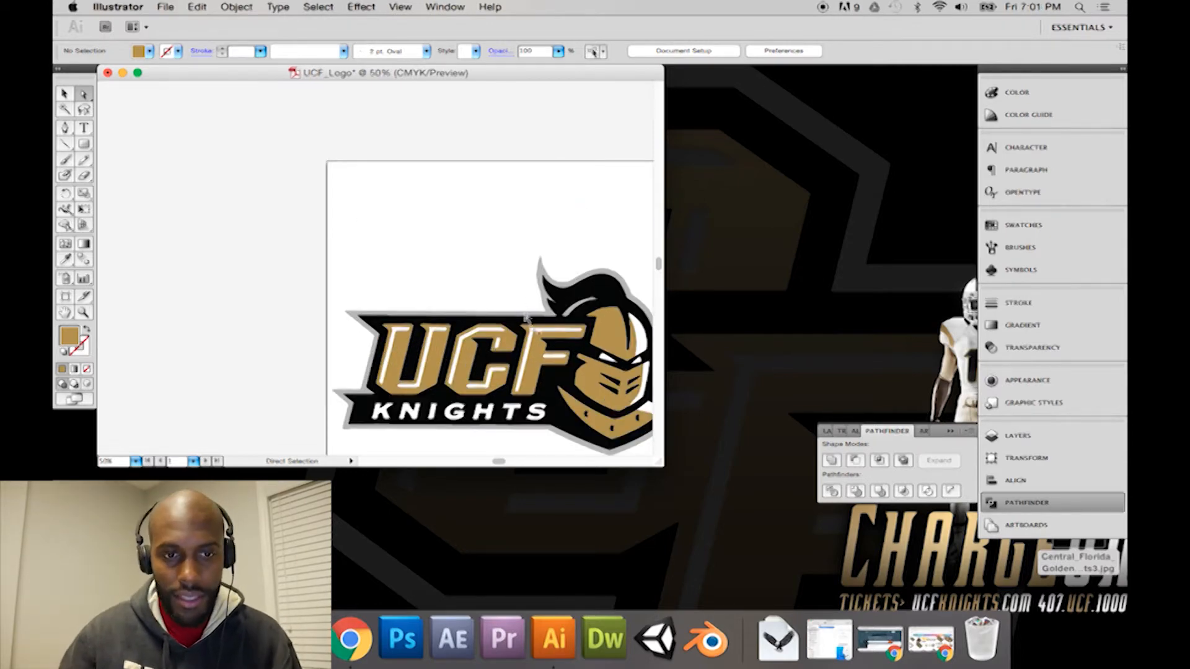
scroll(499, 457, "right", 4)
scroll(500, 457, "down", 1)
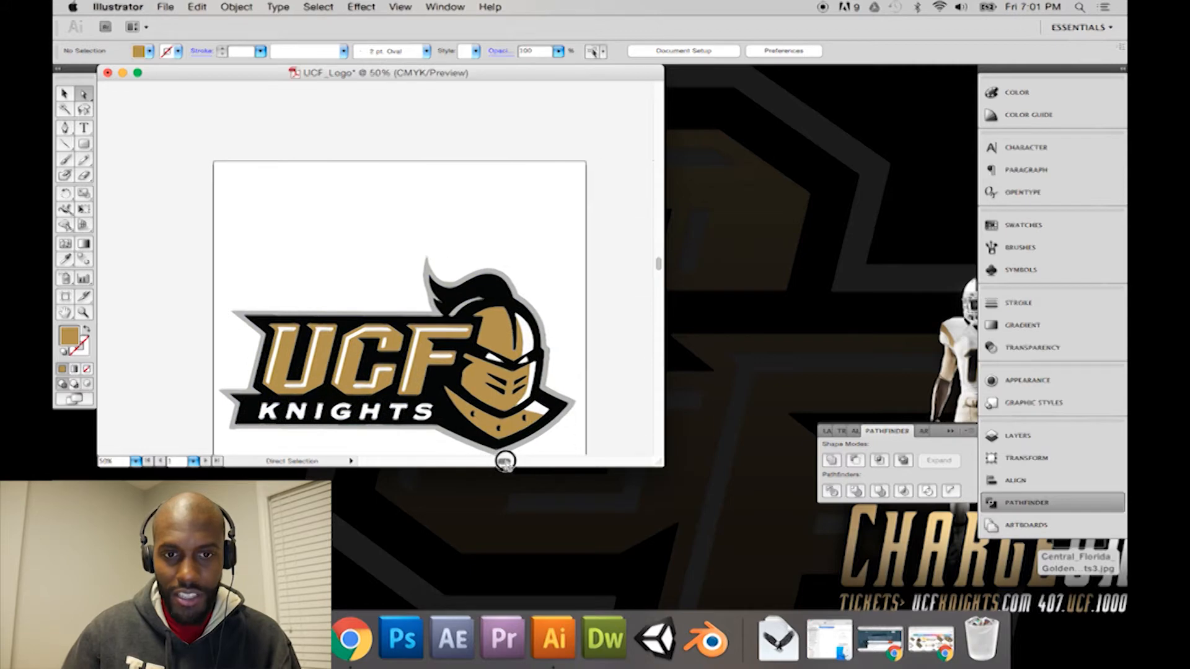
scroll(526, 397, "down", 2)
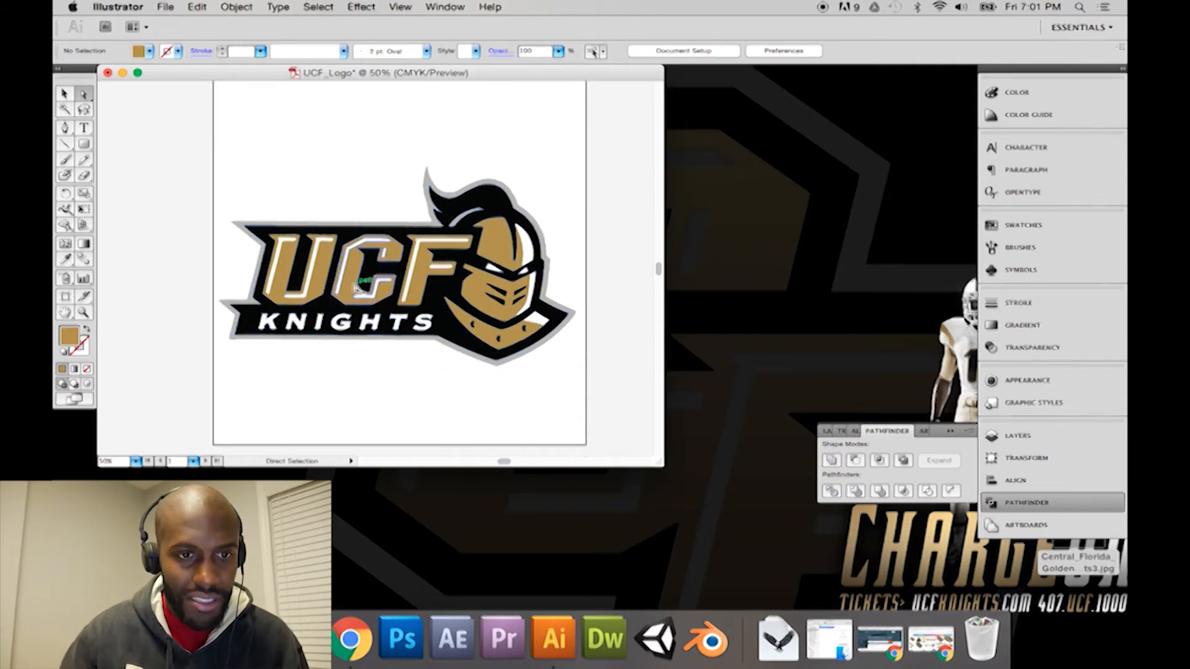
left_click(282, 297)
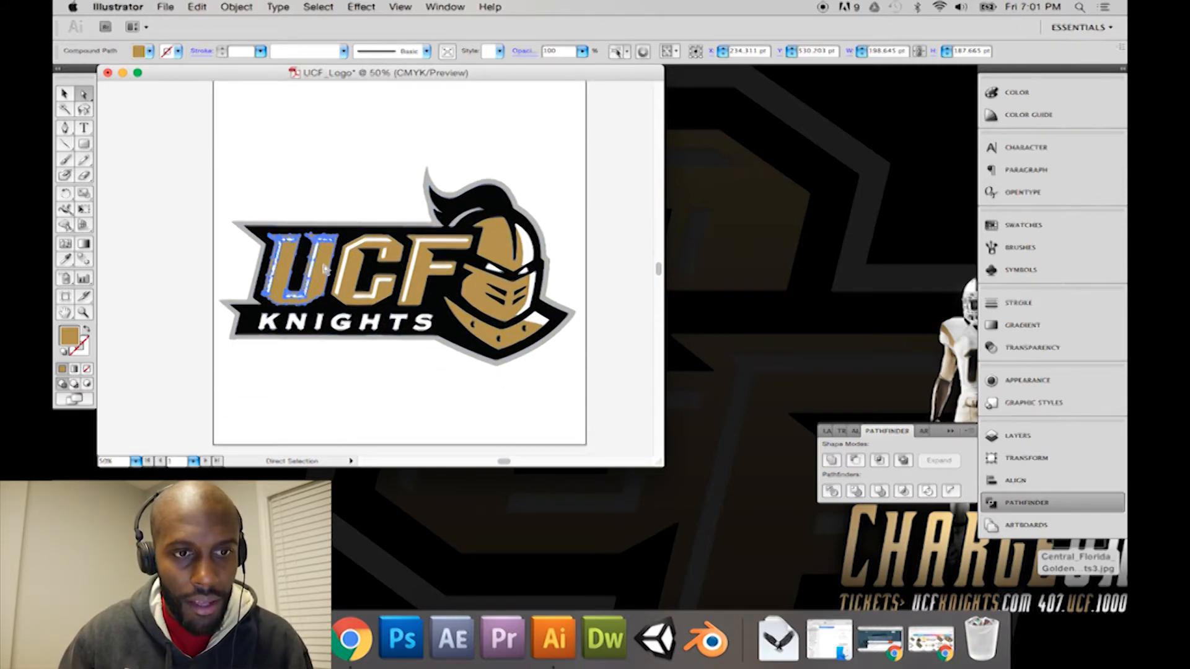
key("super+equal")
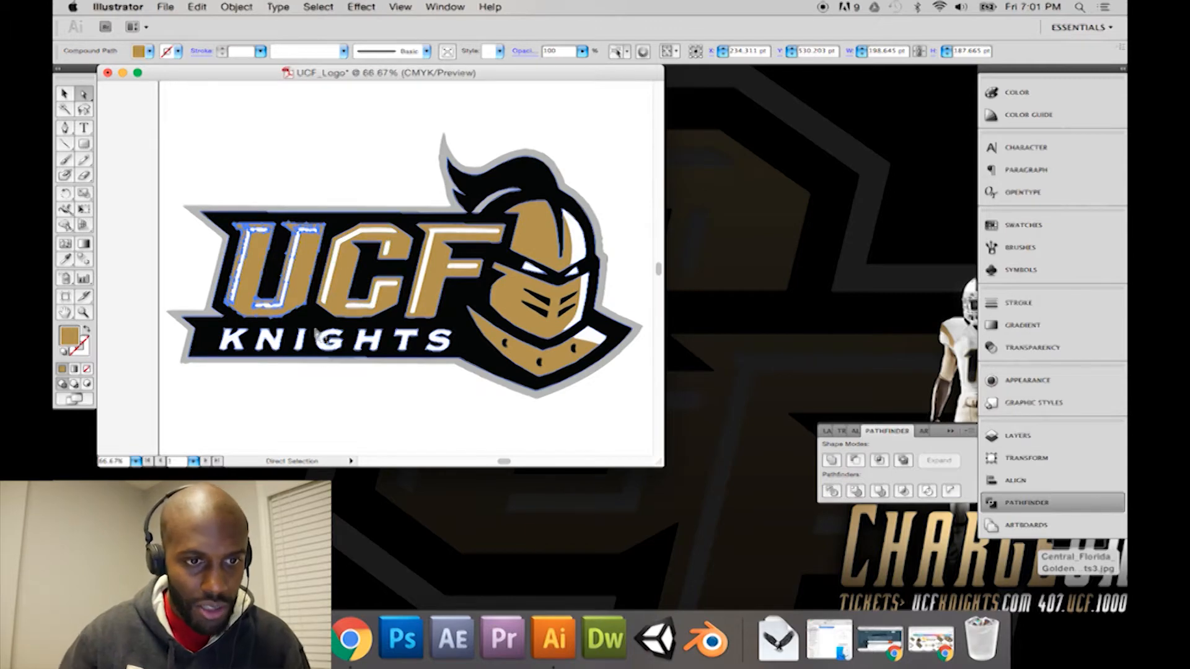
left_click(311, 372)
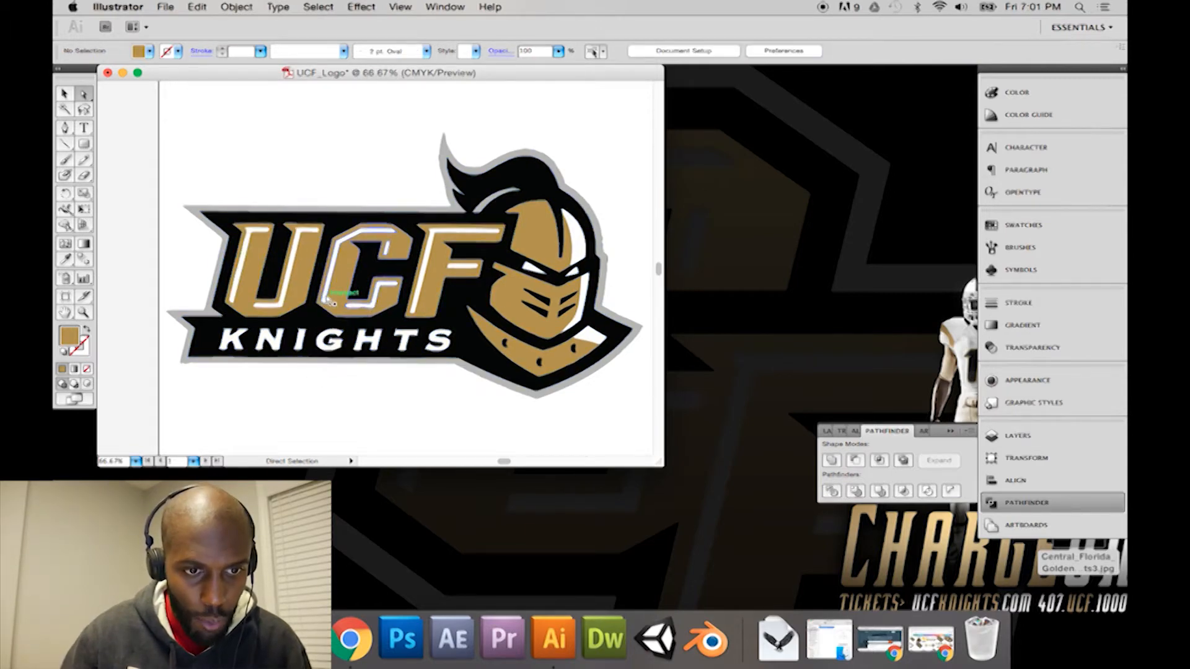
left_click(349, 300)
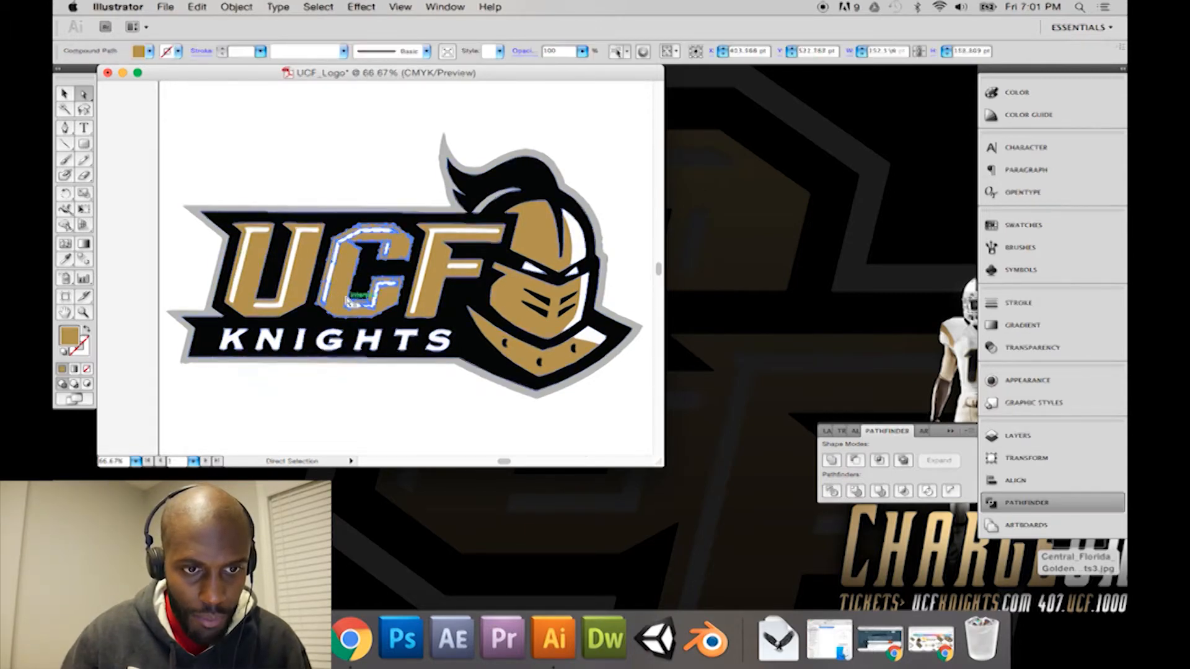
left_click(388, 385)
Step: Try moving the gold path of the letter C up off the wordmark, and undo the move
left_click(340, 297)
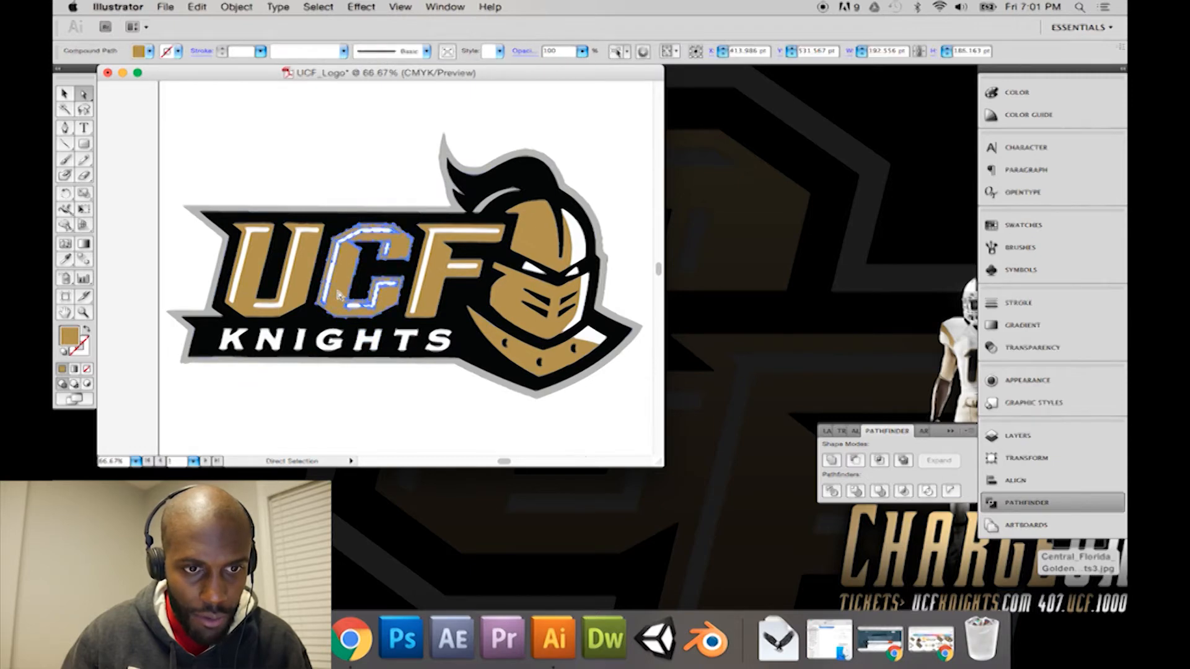
key("v")
left_click_drag(339, 290, 309, 222)
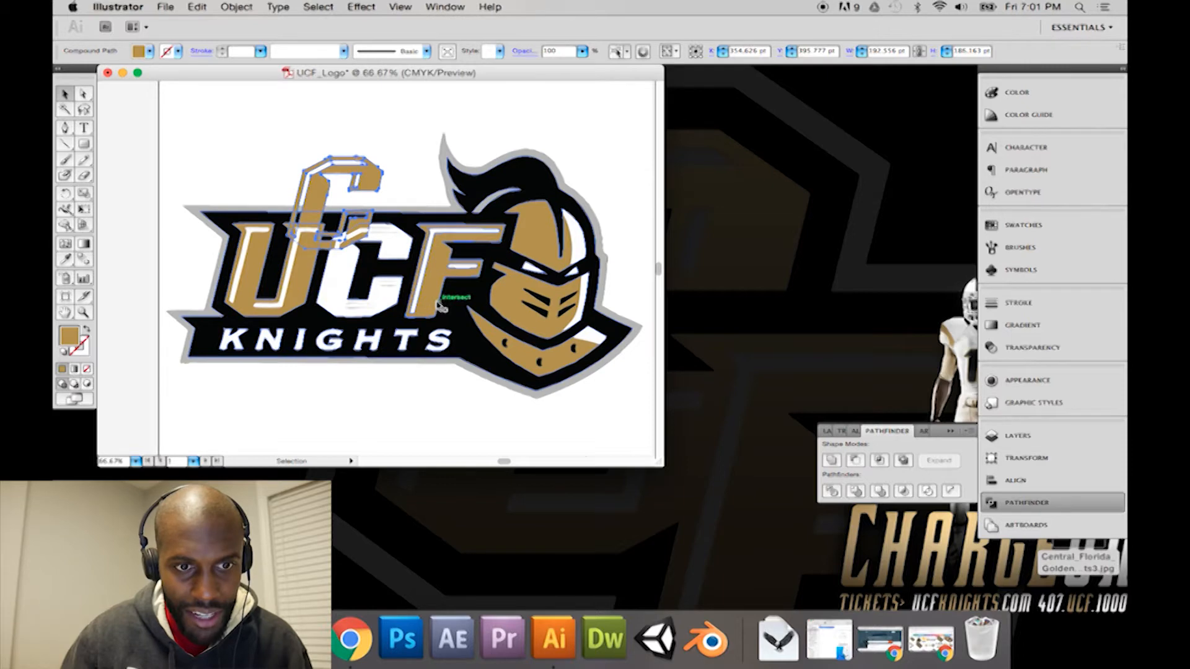
key("ctrl+z")
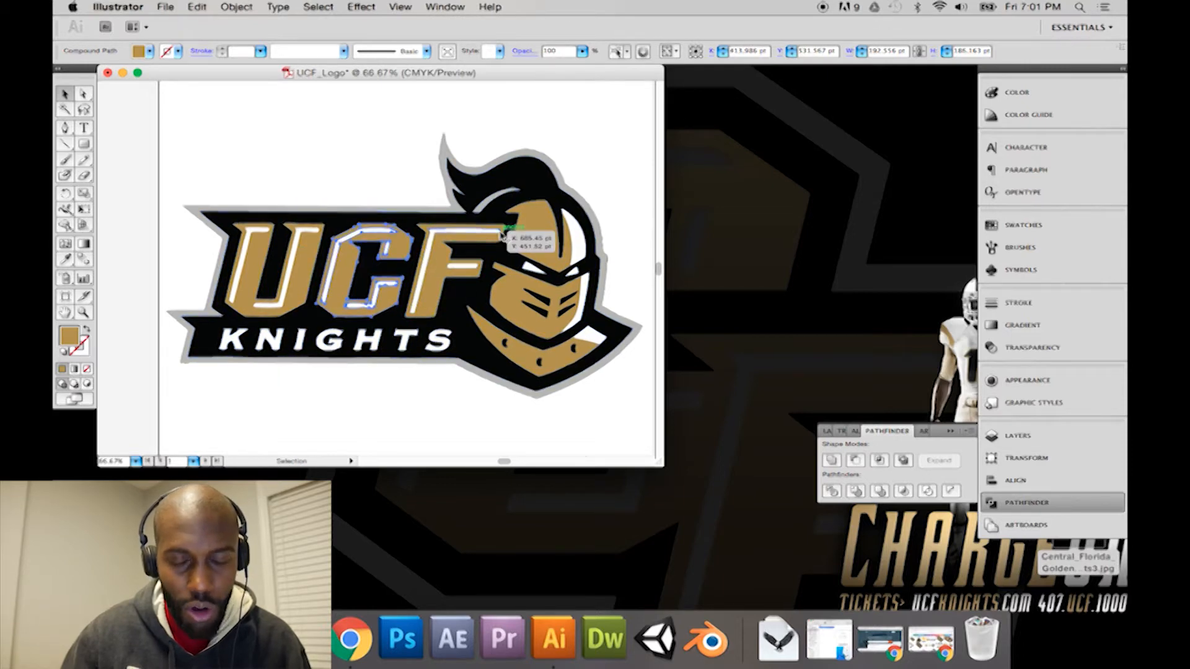
left_click(606, 194)
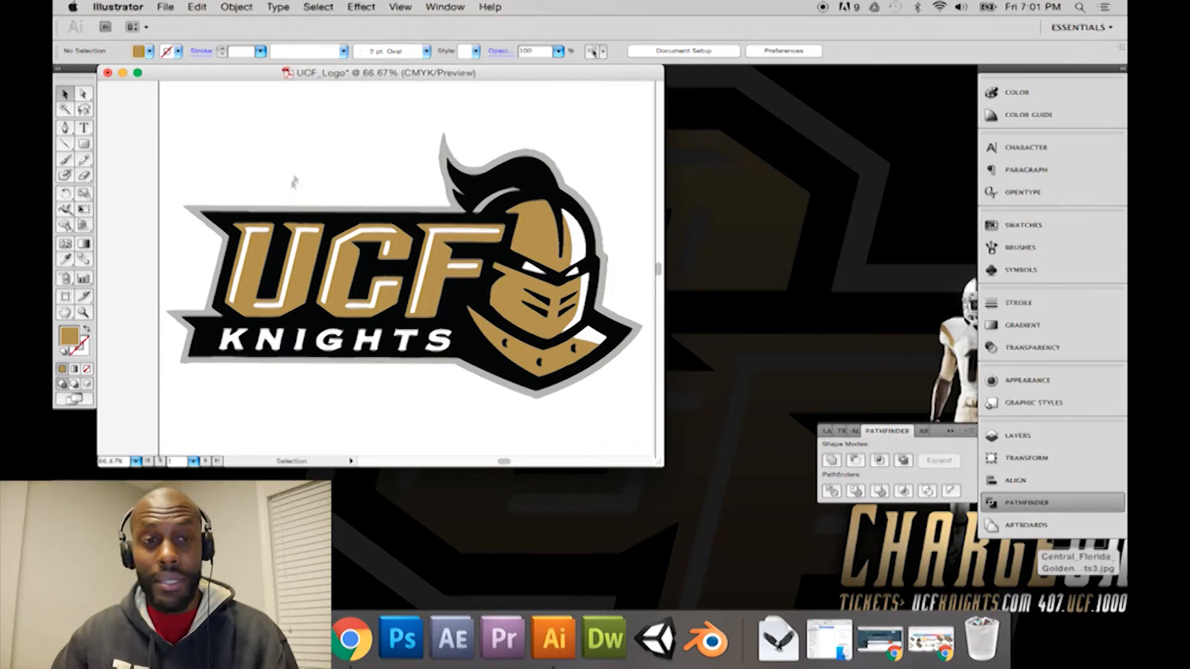
Step: Check the artboard's left edge for leftover white tracing paths with the Direct Selection tool
left_click(84, 94)
left_click_drag(162, 126, 306, 243)
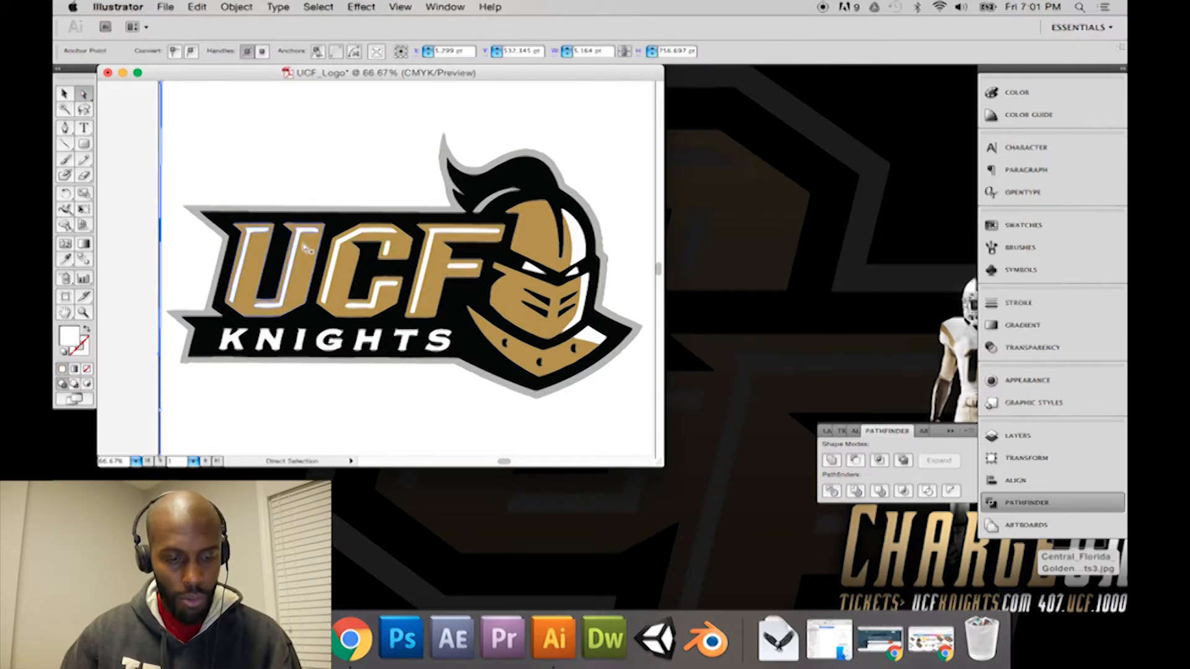
left_click(168, 165)
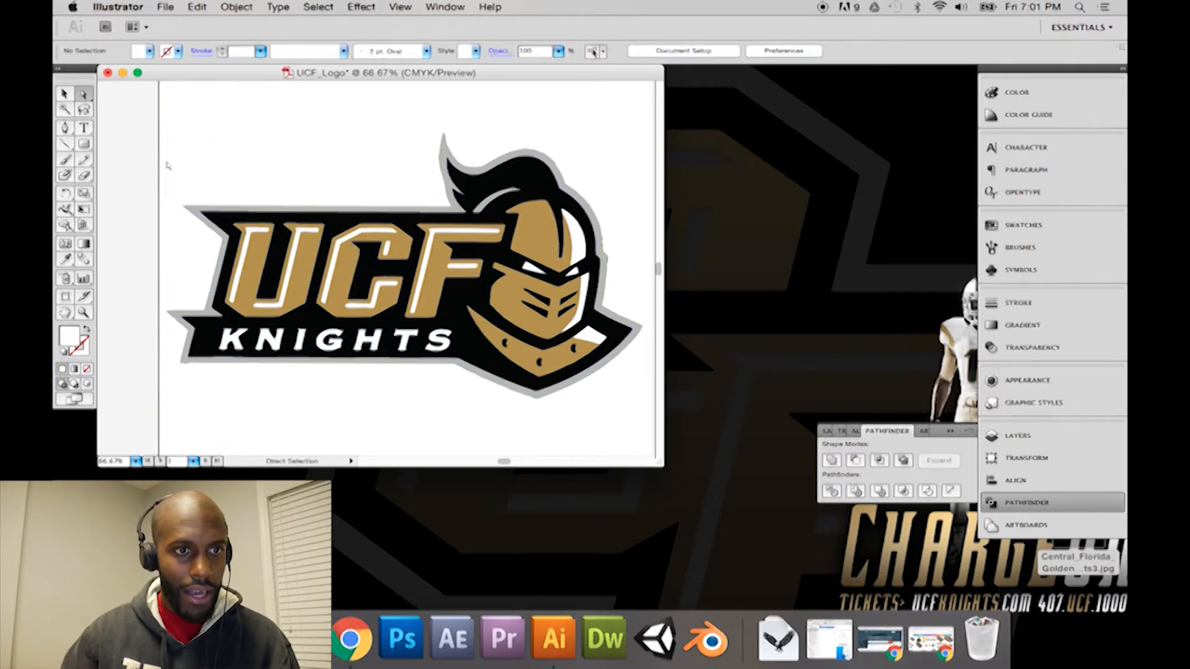
left_click(162, 178)
left_click(163, 180)
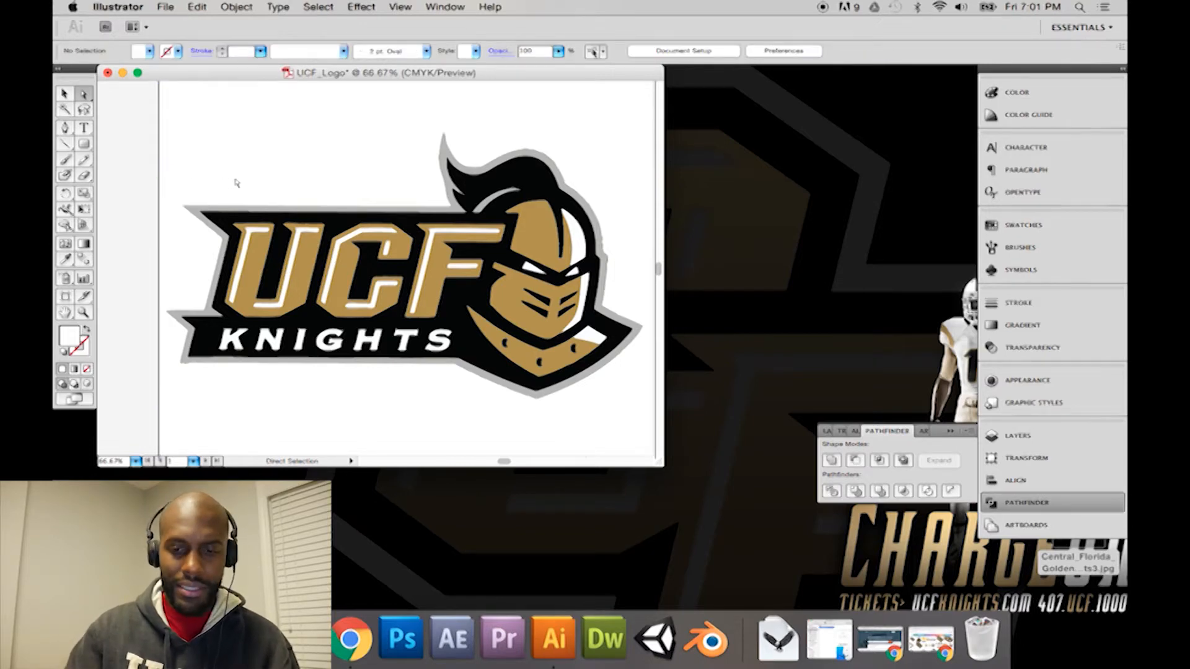
key("super+minus")
key("super+minus")
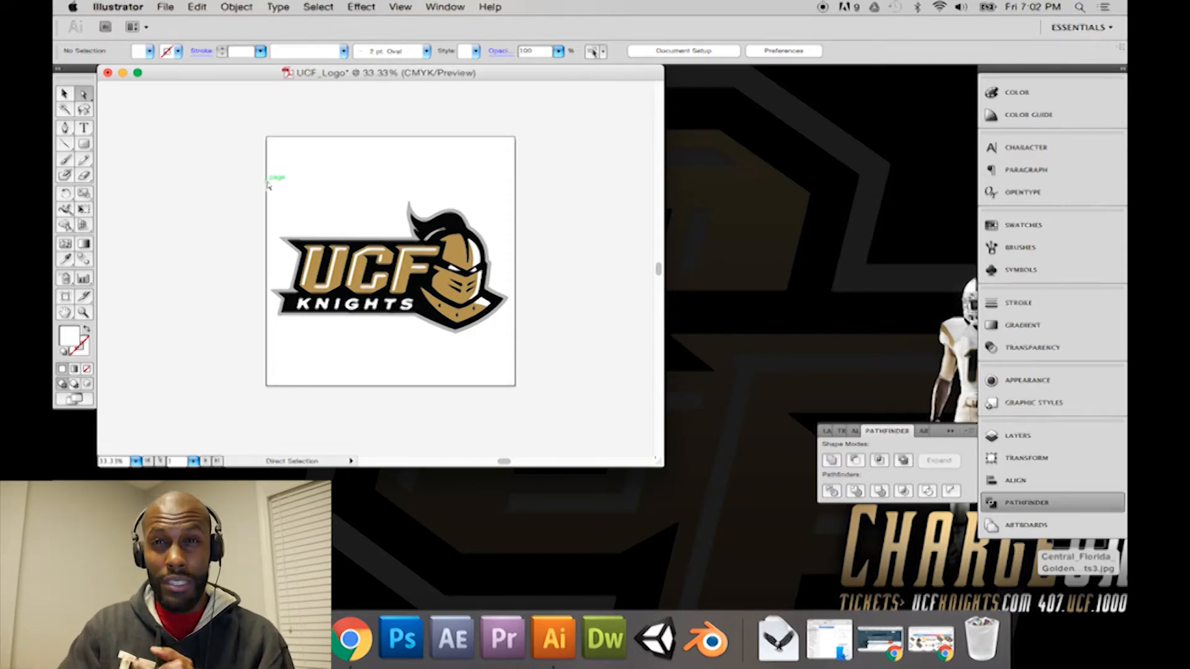
Step: Switch to Preview to view the original Central_Florida_Golden_Knights3.jpg for comparison, close it, and return to the UCF_Logo document in Illustrator
left_click(1071, 563)
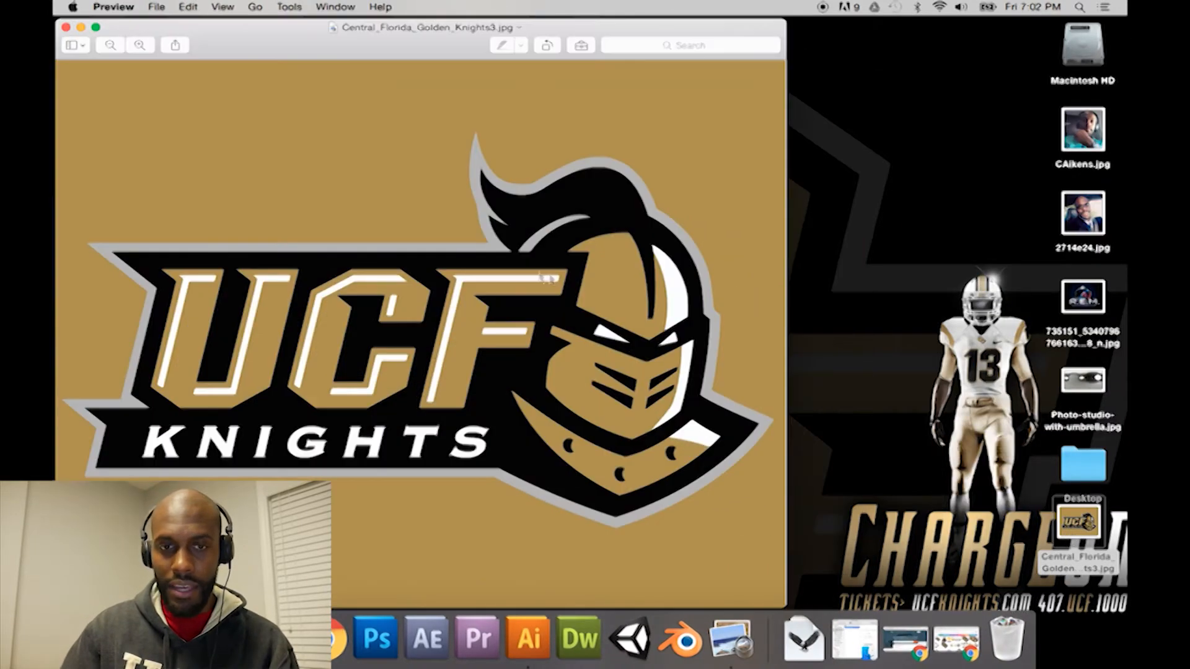
left_click_drag(138, 34, 305, 31)
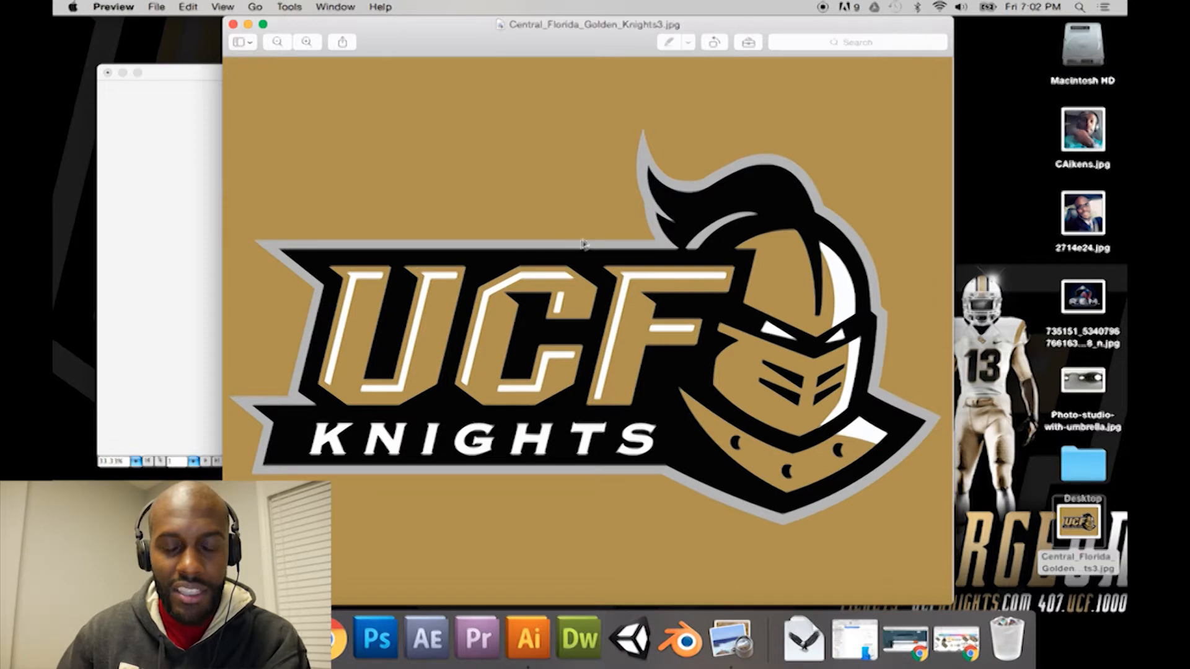
left_click(233, 25)
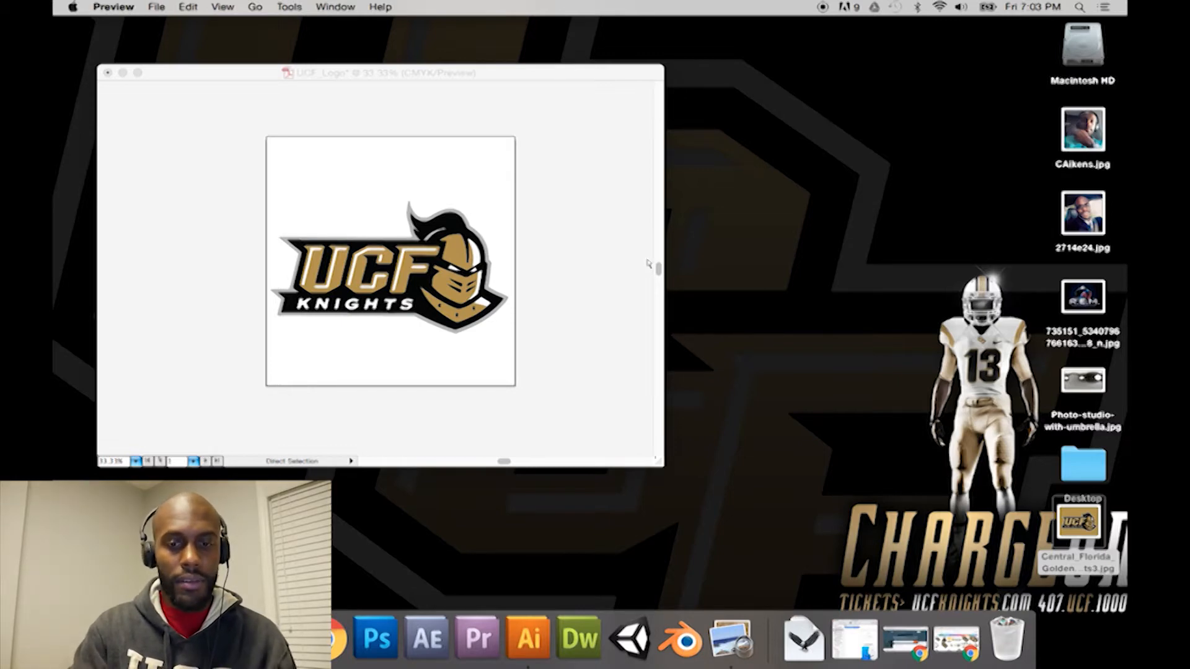
left_click(521, 81)
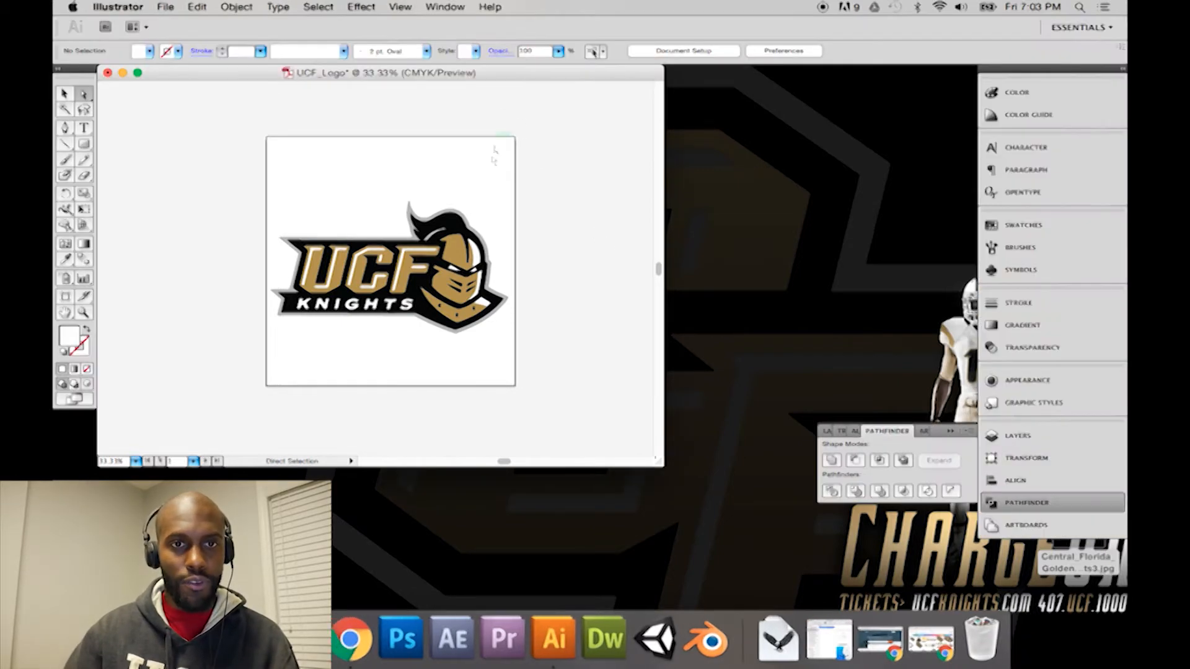
Step: Inspect the gold path on top of the knight's helmet at 50% zoom and deselect it
left_click(463, 263)
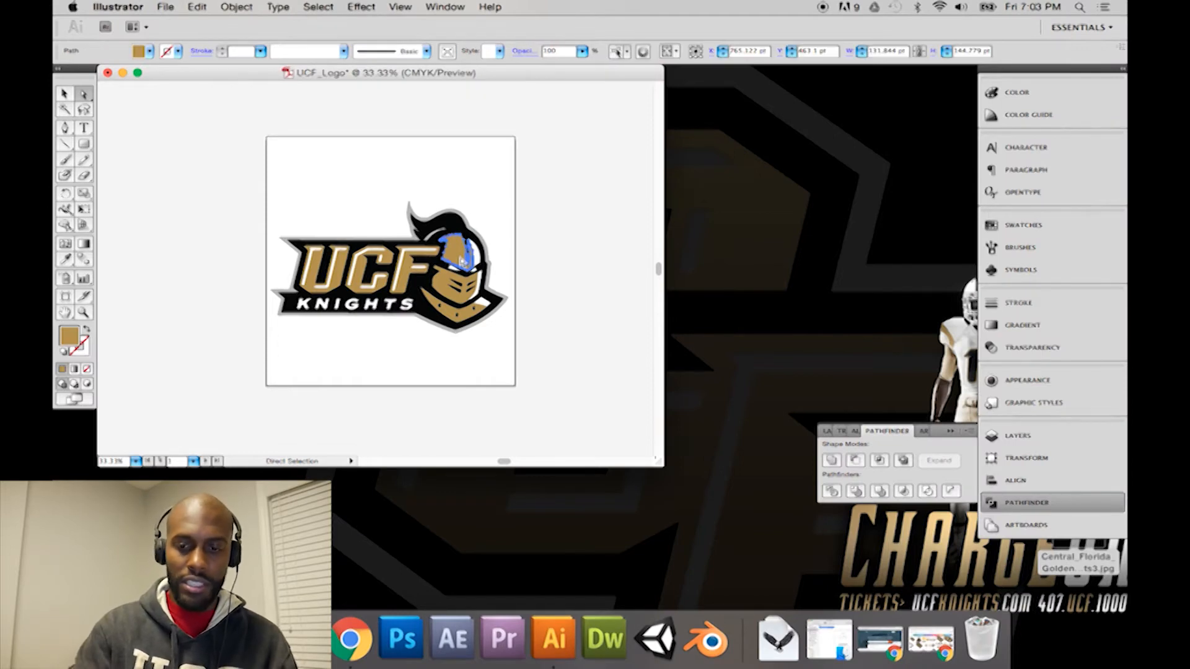
key("super+equal")
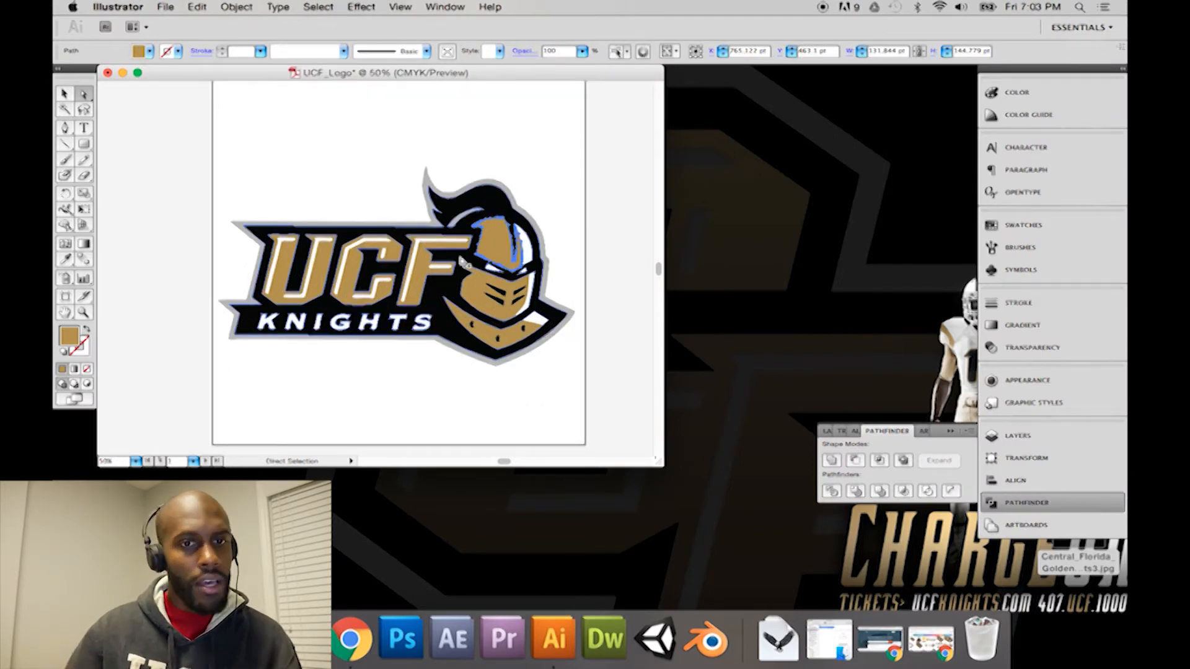
key("v")
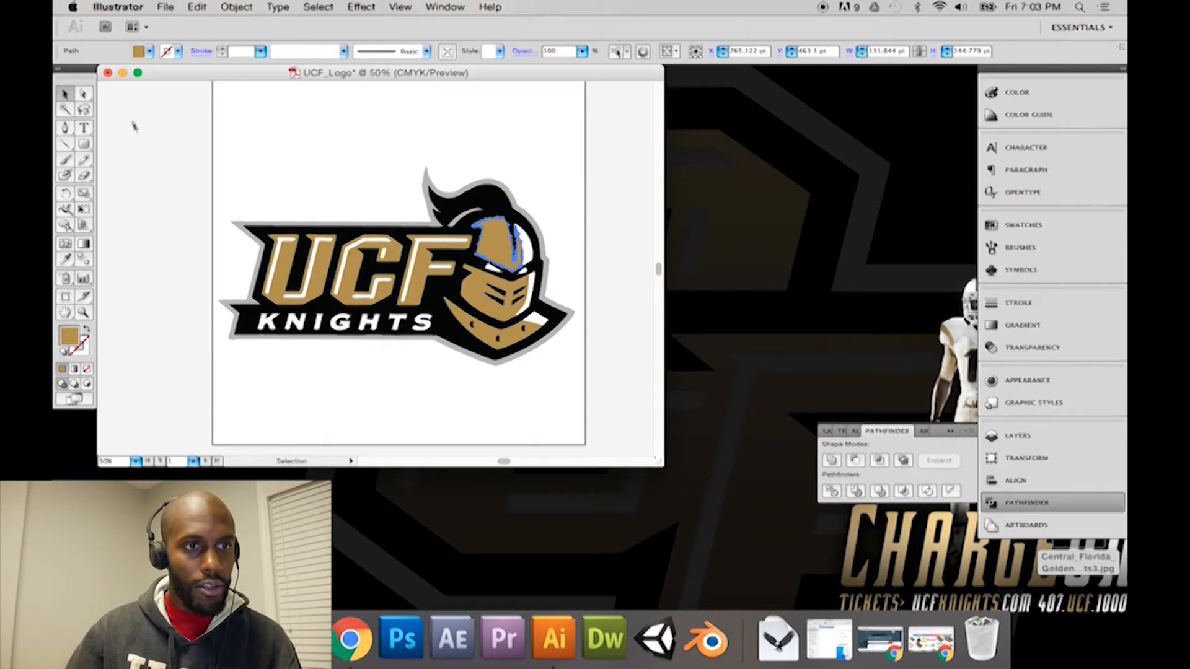
left_click(552, 202)
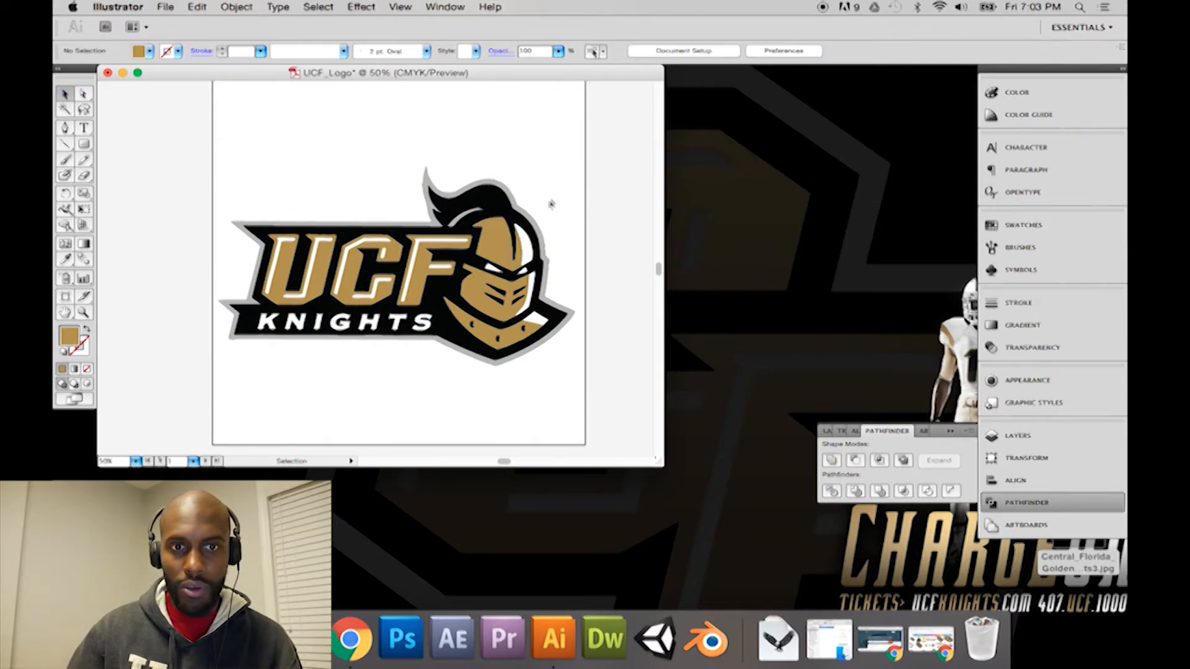
left_click(526, 199)
Step: Delete the leftover white tracing paths above and below the logo with the Direct Selection tool
key("a")
left_click_drag(231, 107, 597, 144)
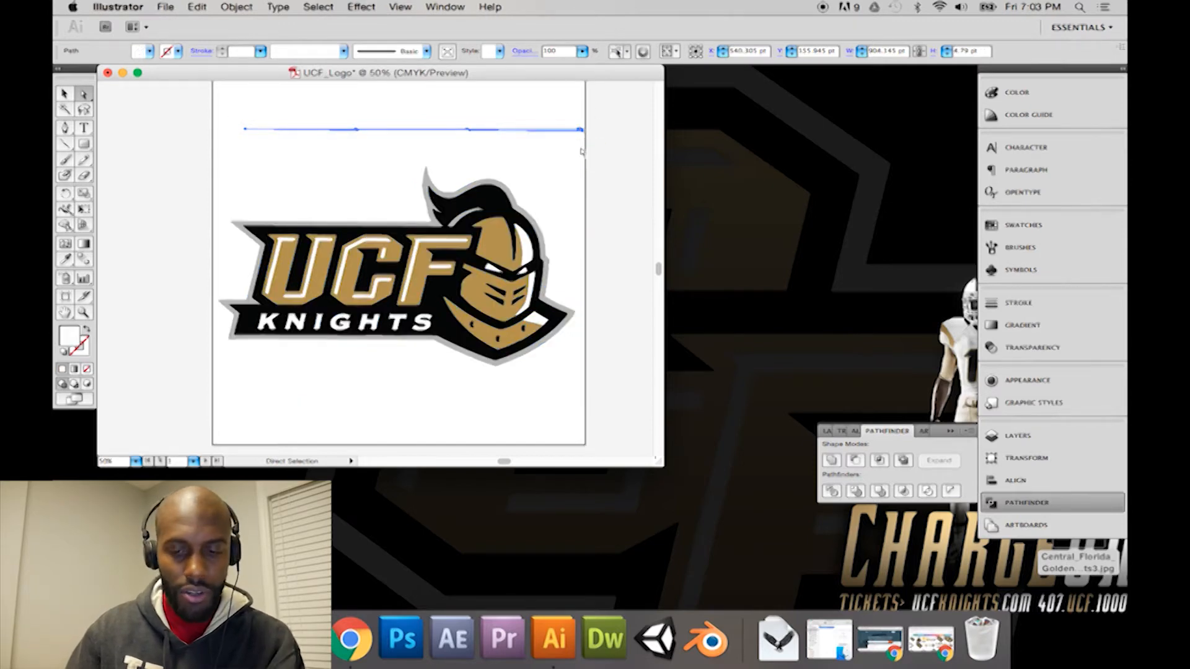
left_click(581, 151)
left_click_drag(594, 129, 348, 427)
key("Delete")
key("Delete")
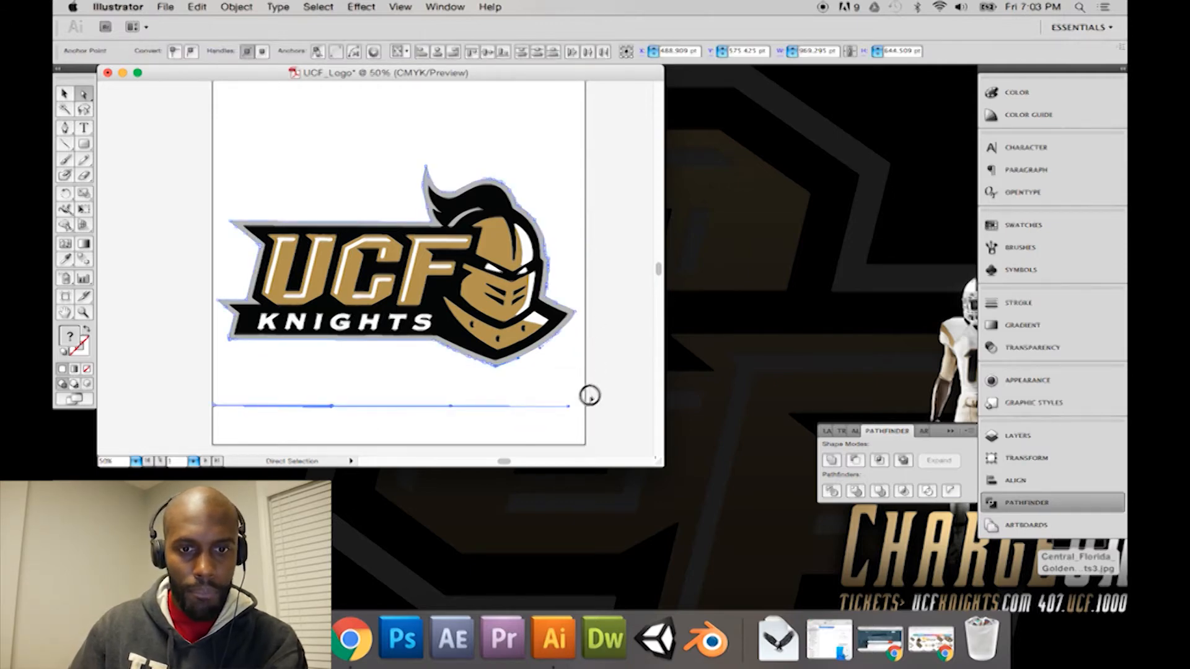
key("Delete")
key("Delete")
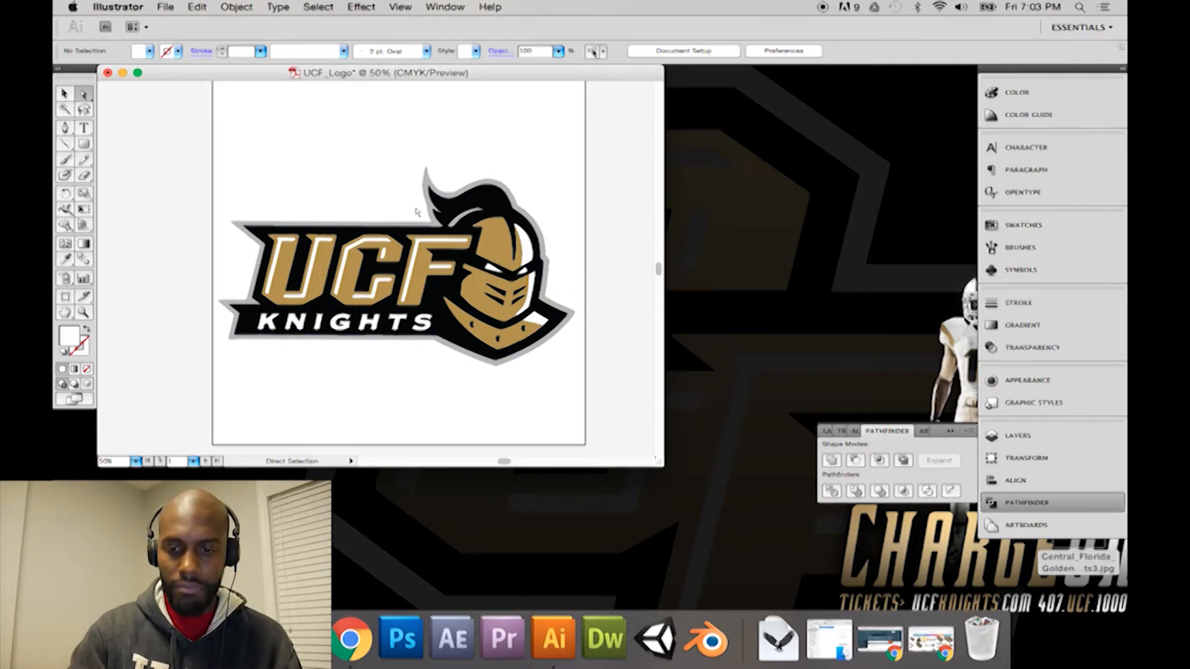
Step: Check the blank areas around the logo for remaining white tracing paths using Direct Selection marquees
left_click_drag(213, 371, 538, 420)
left_click_drag(600, 375, 213, 441)
scroll(150, 397, "down", 3)
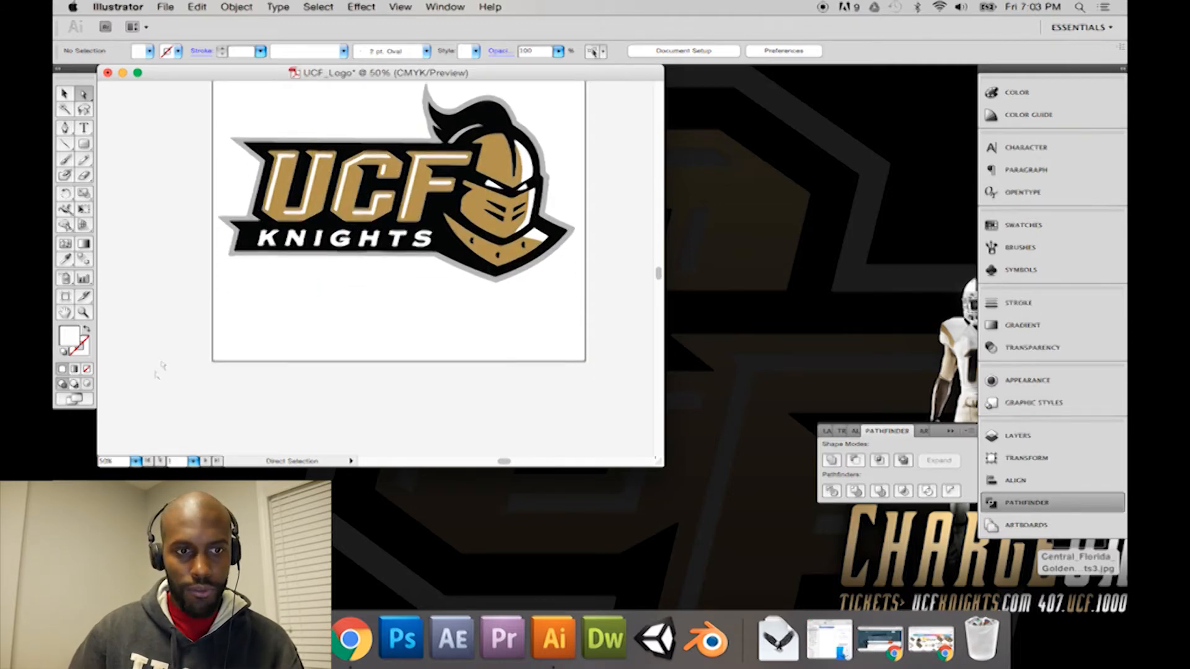
scroll(292, 317, "up", 5)
left_click_drag(220, 289, 559, 304)
scroll(611, 302, "down", 4)
left_click_drag(189, 189, 214, 422)
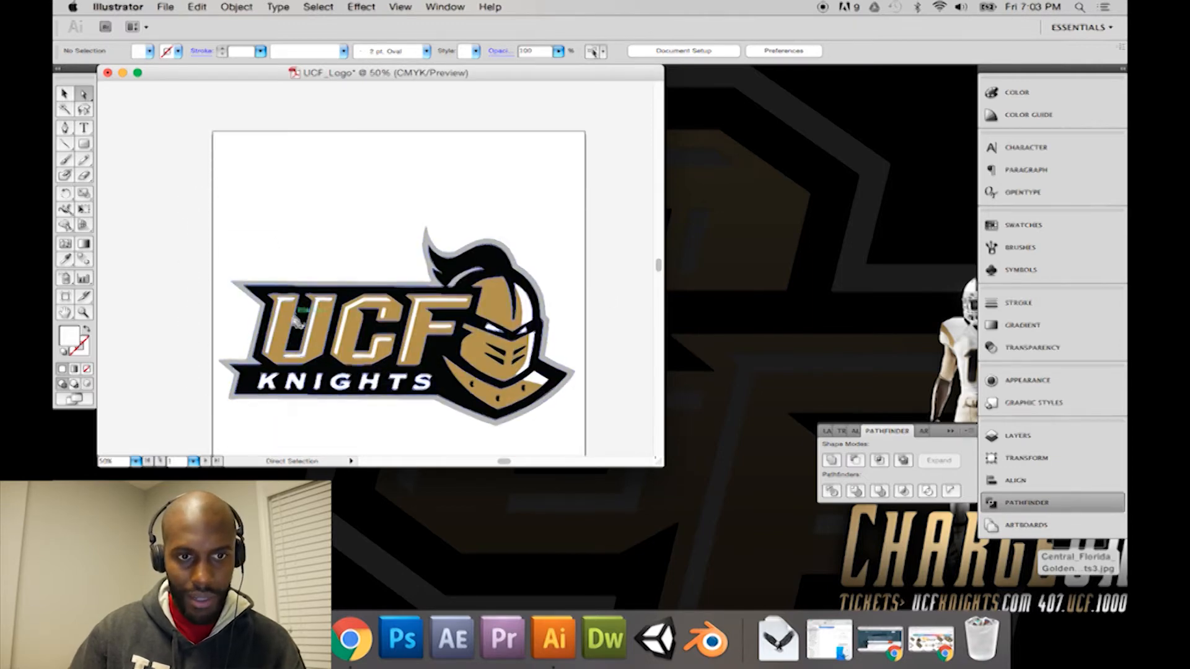
Step: Inspect the grey outline, the gold U, C and F, and the gold helmet path by selecting each one
left_click(293, 315)
left_click(259, 335)
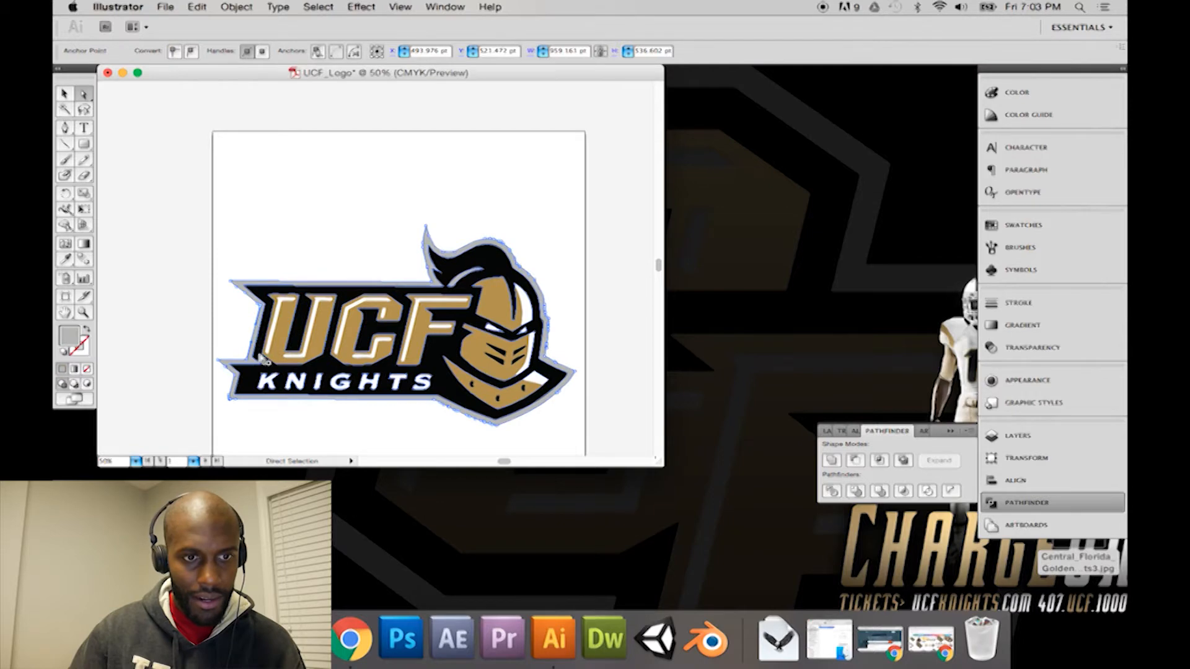
left_click(254, 379)
left_click(412, 355)
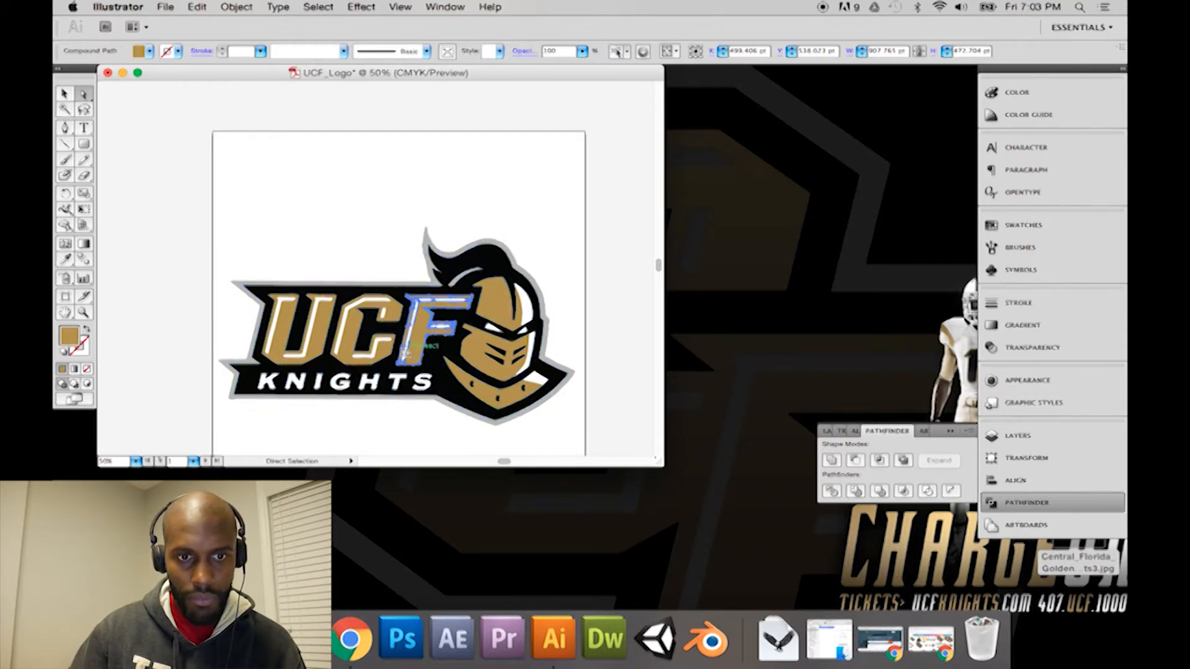
left_click(350, 355)
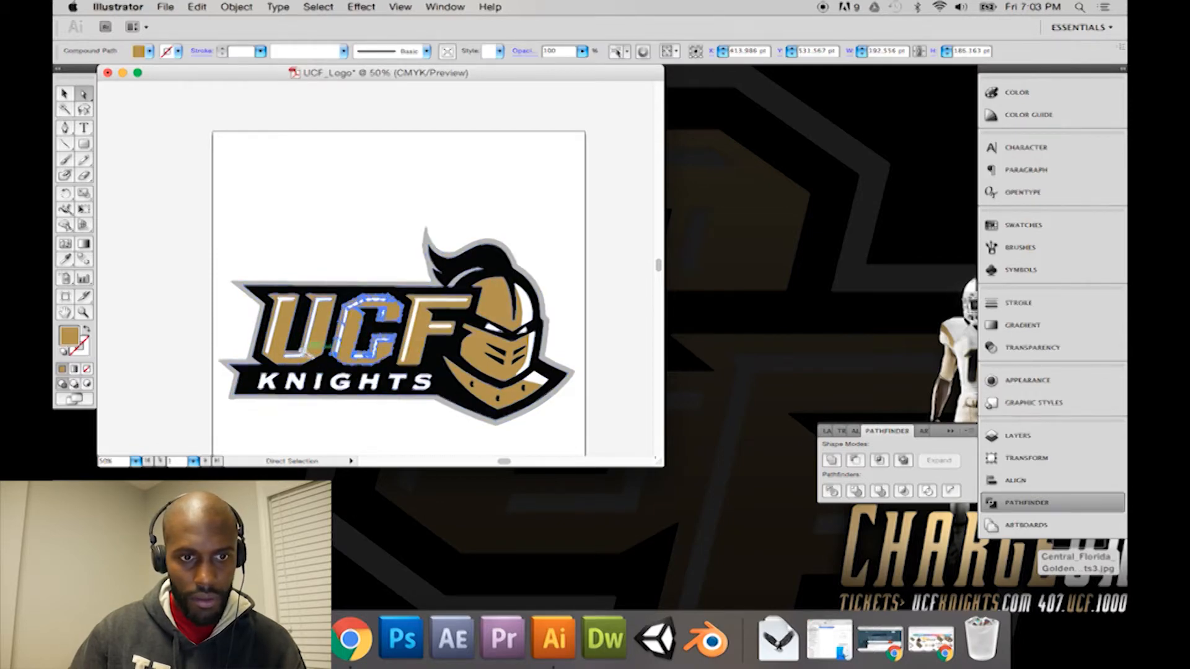
left_click(282, 357)
left_click(504, 315)
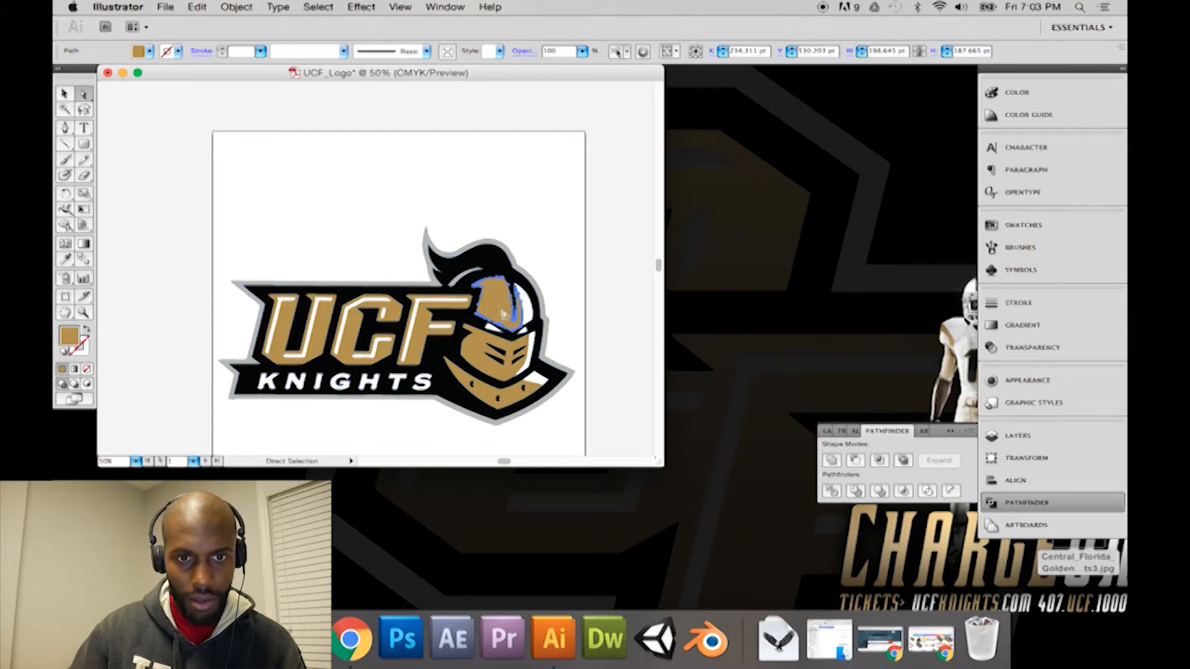
Step: Zoom to 100% and enlarge the document window so the full width of the logo fits in view
key("super+plus")
key("super+plus")
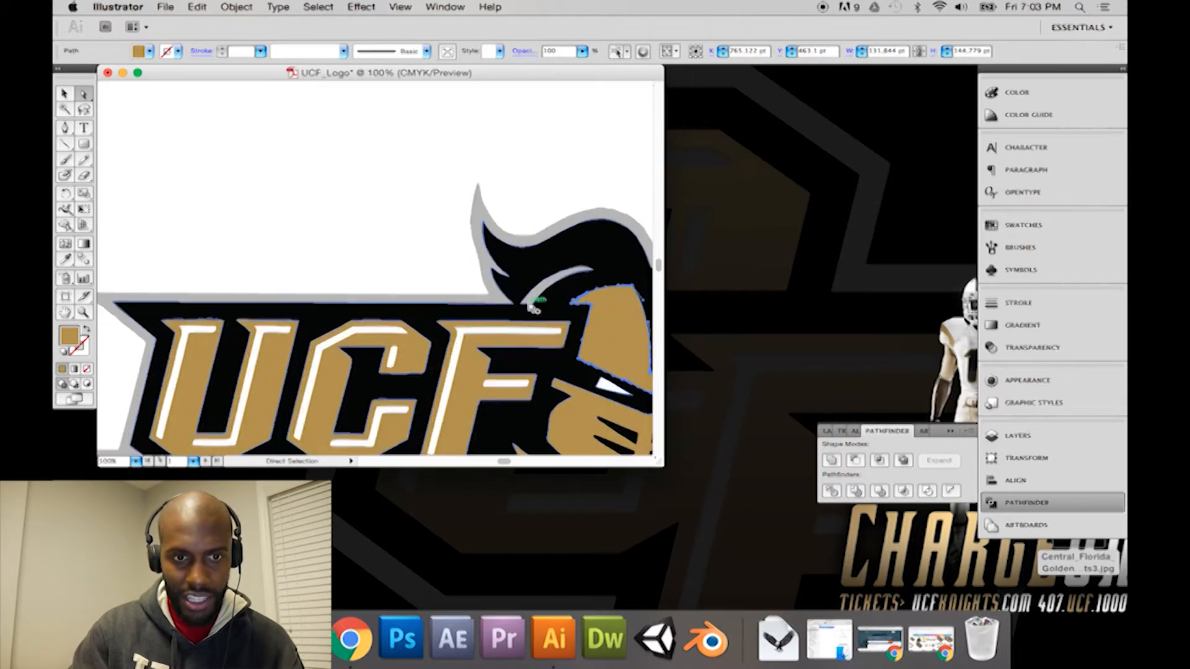
left_click_drag(660, 469, 980, 590)
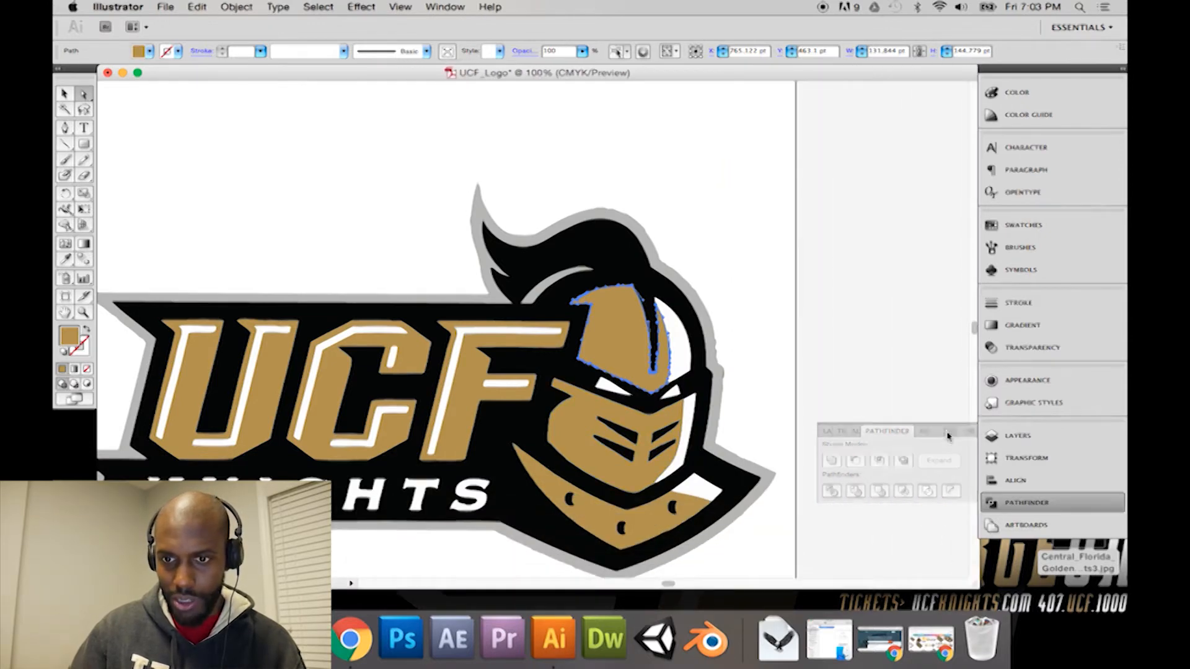
scroll(725, 397, "down", 2)
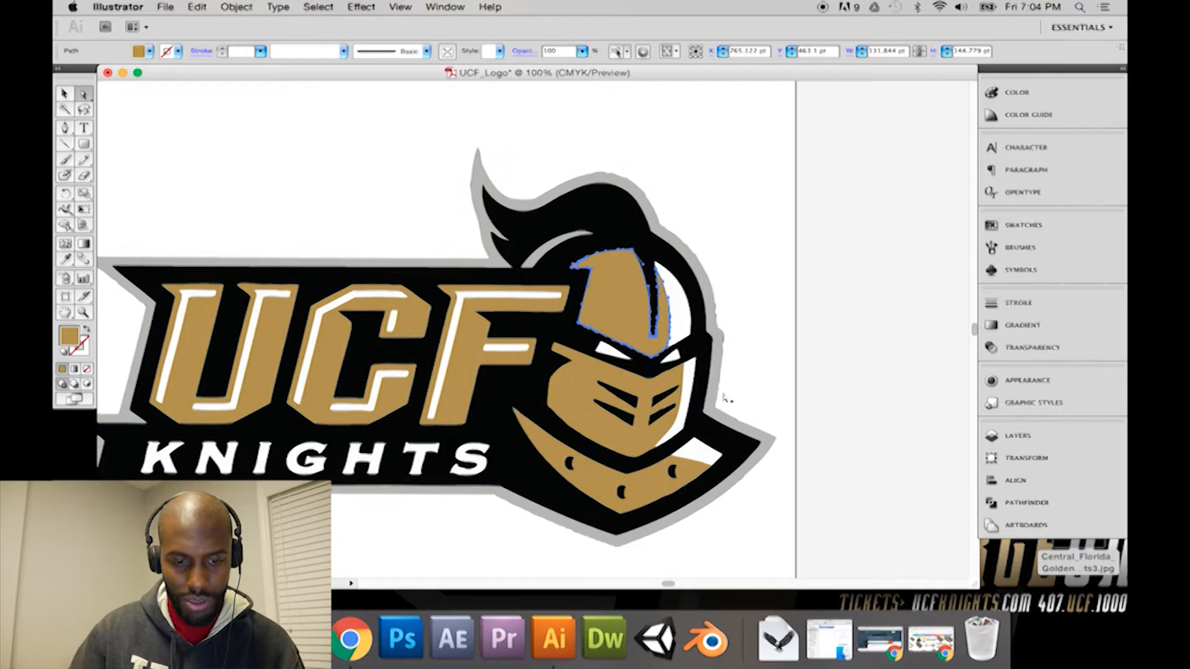
left_click_drag(670, 584, 664, 583)
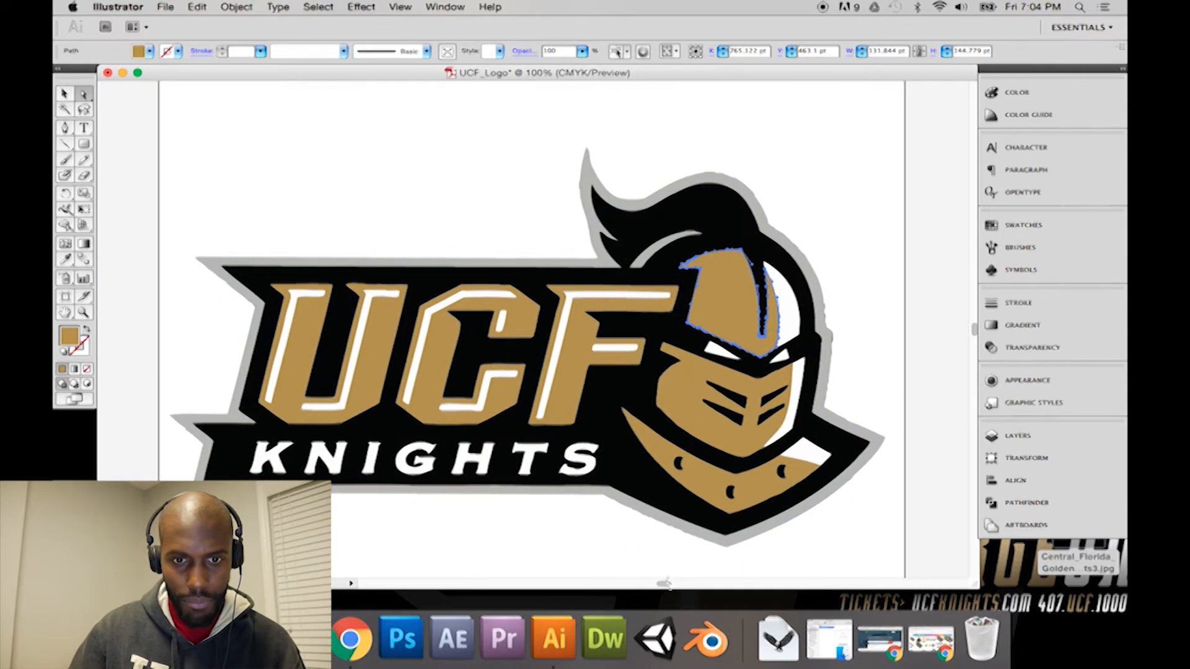
Step: Examine the logo's separate colour paths, selecting the black shape, grey outline, gold C and white collar highlight
left_click(780, 286)
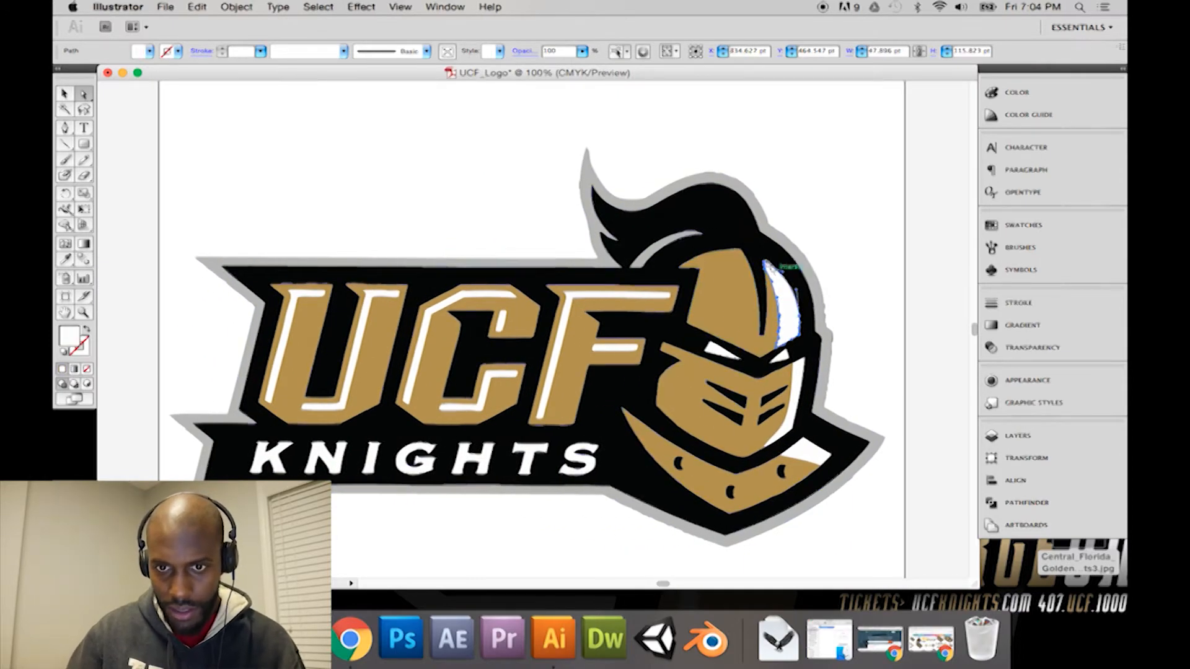
left_click(589, 181)
left_click(587, 181)
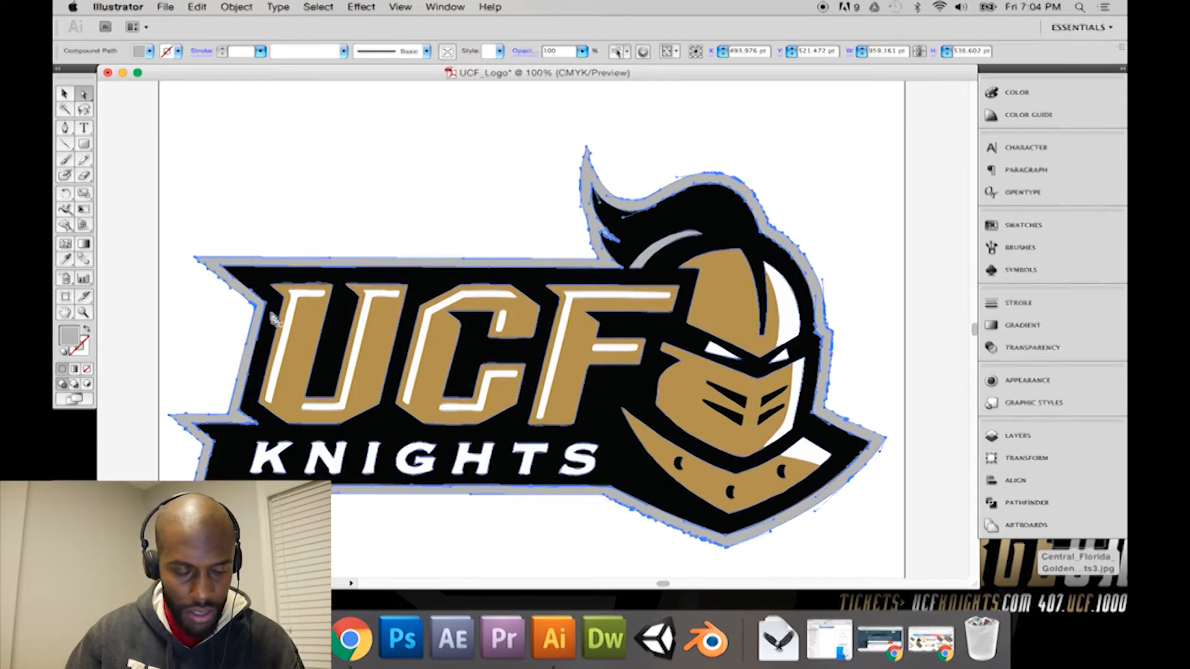
left_click(563, 494)
left_click(615, 473)
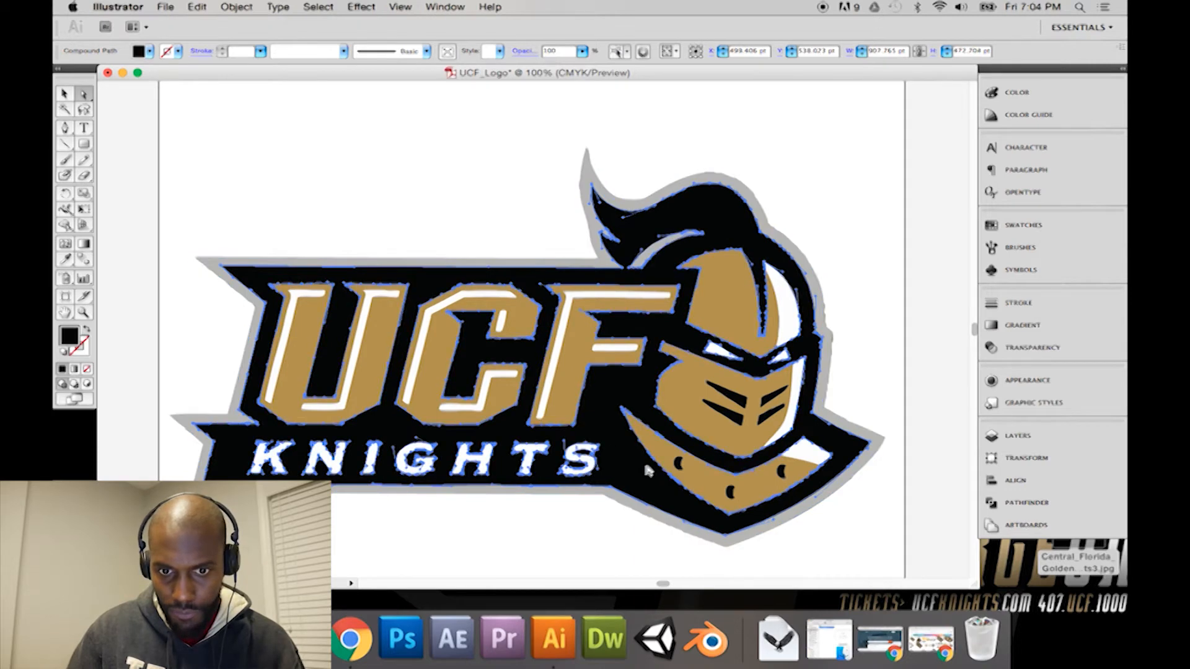
left_click(659, 456)
left_click(811, 457)
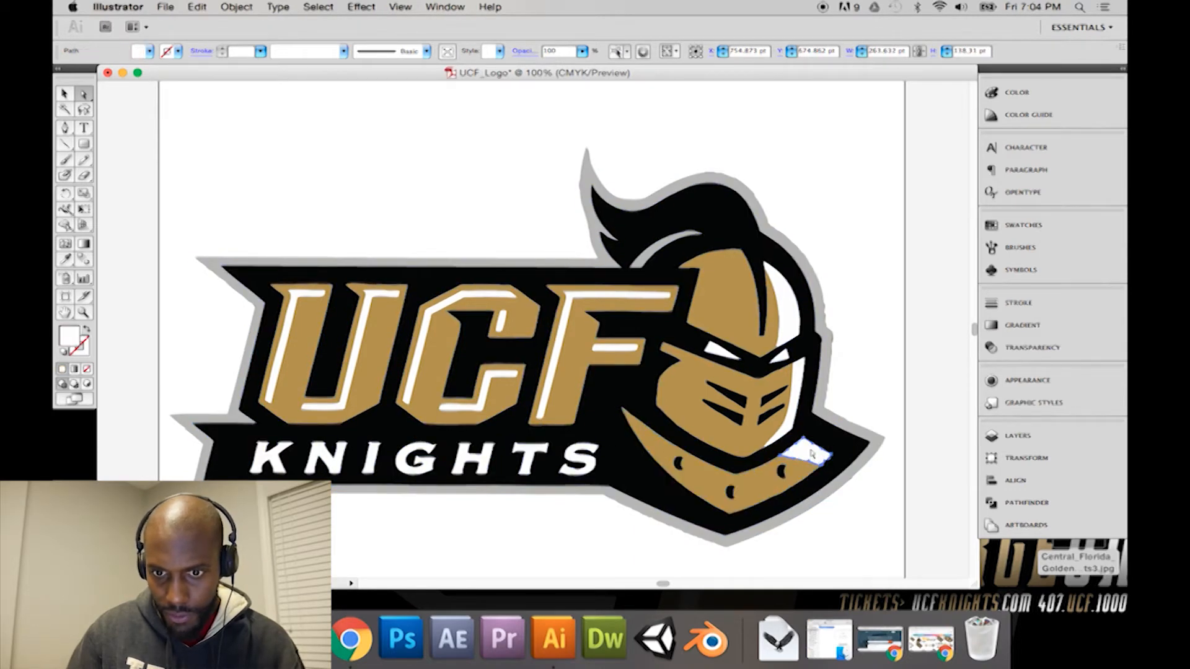
left_click(501, 407)
left_click(591, 423)
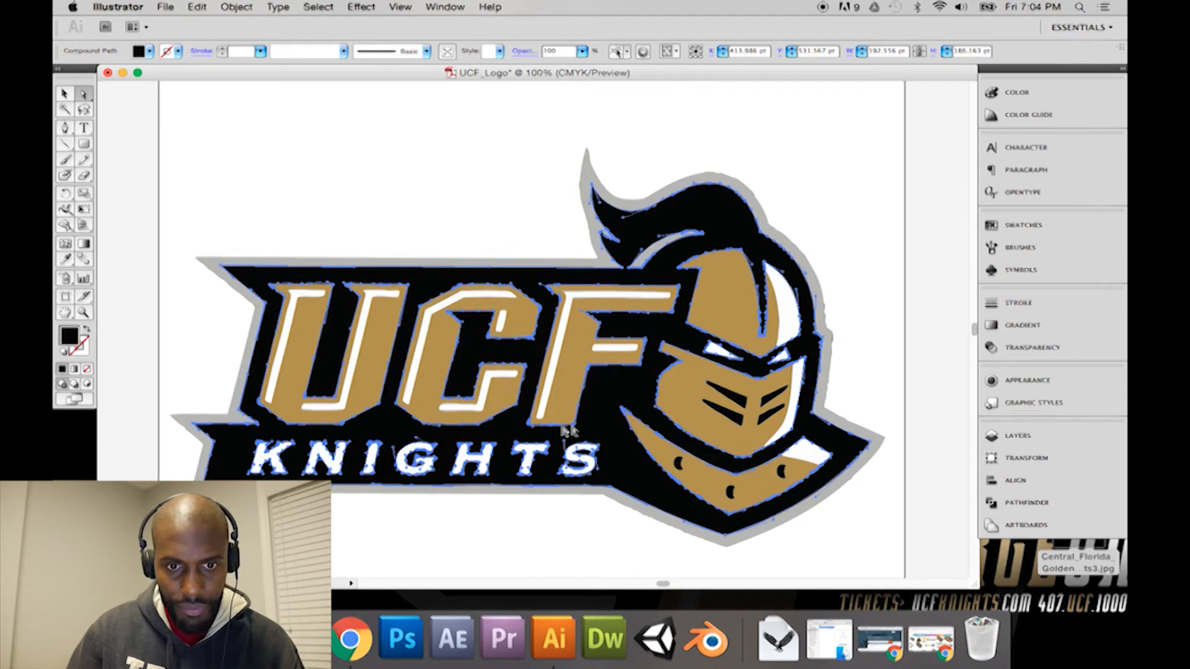
left_click(232, 414)
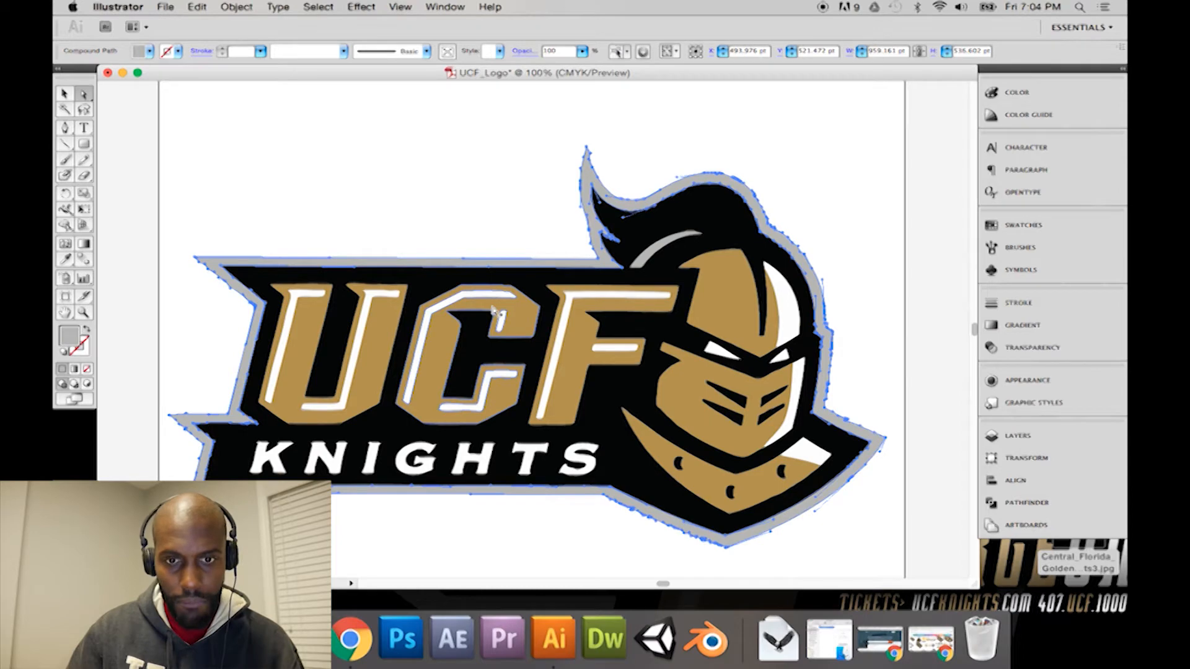
left_click(843, 268)
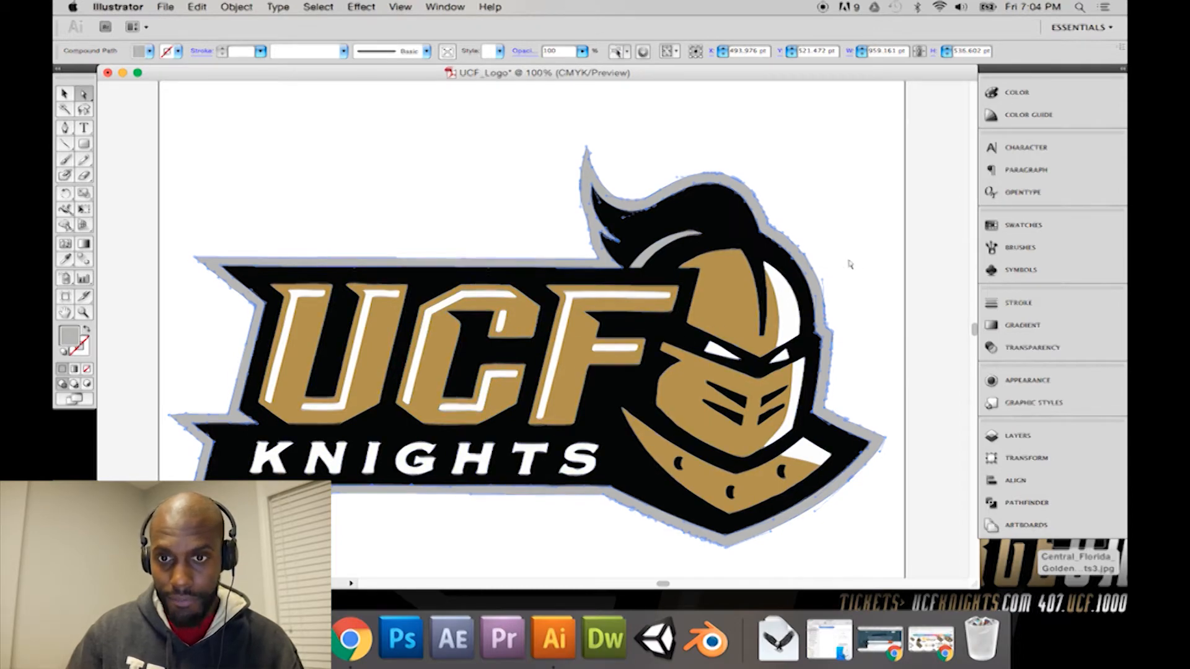
Step: Try deleting an anchor point on the grey outline's upper-left slanted edge with the Direct Selection tool
left_click(611, 253)
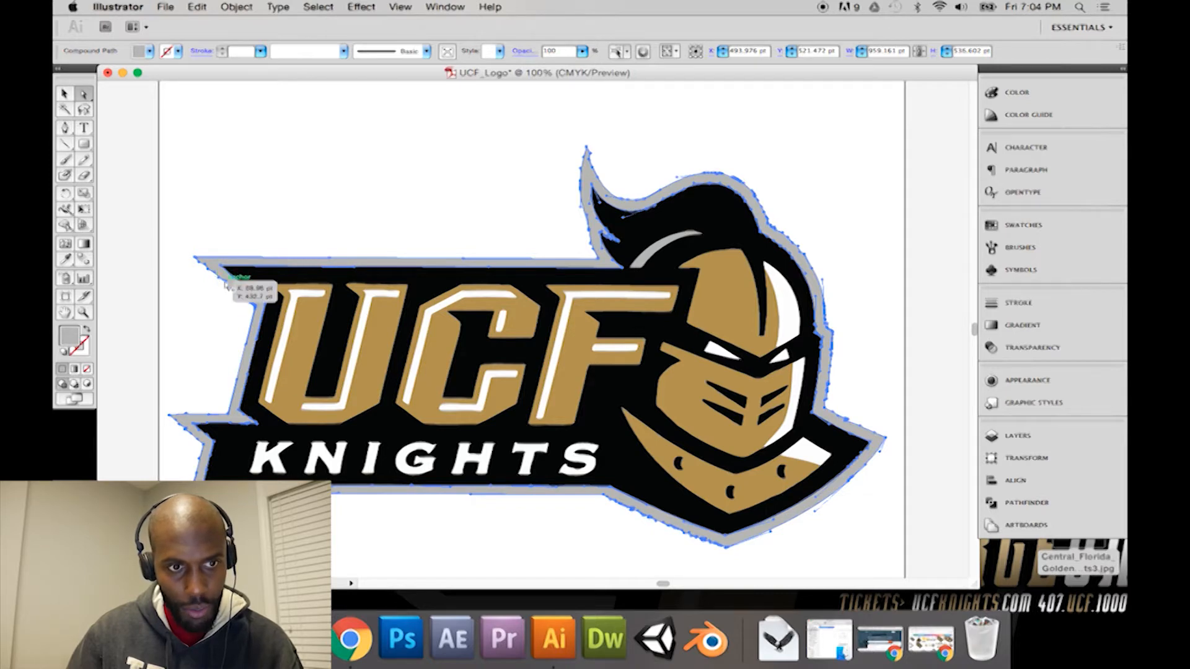
left_click(228, 284)
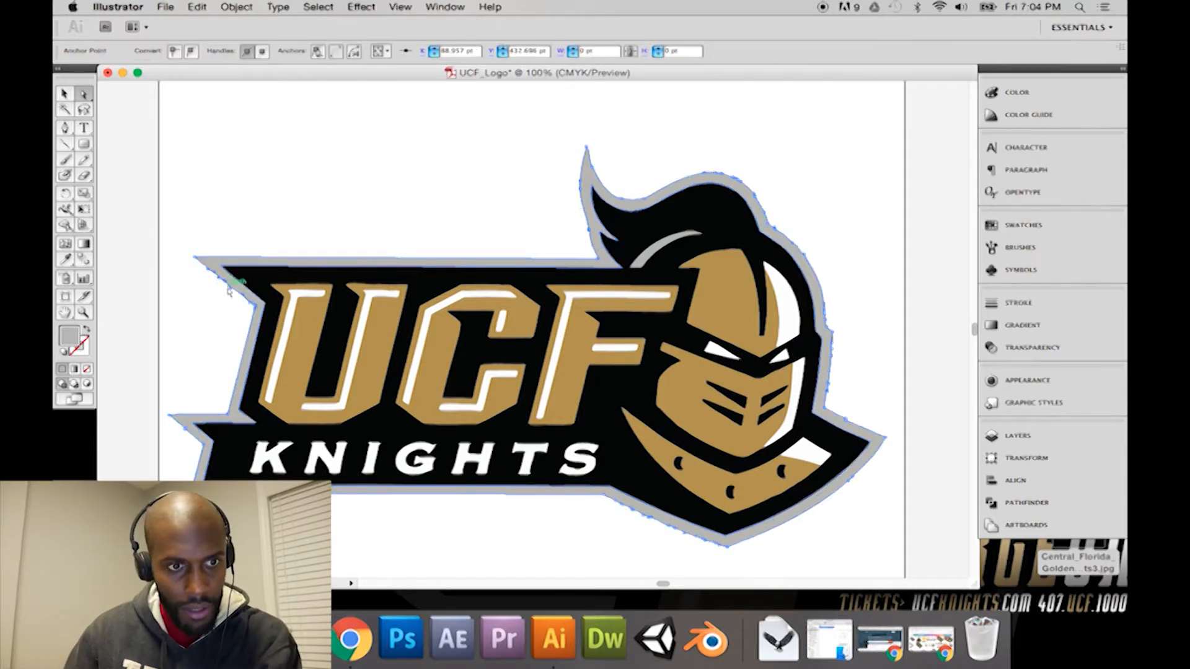
key("Delete")
left_click(226, 284)
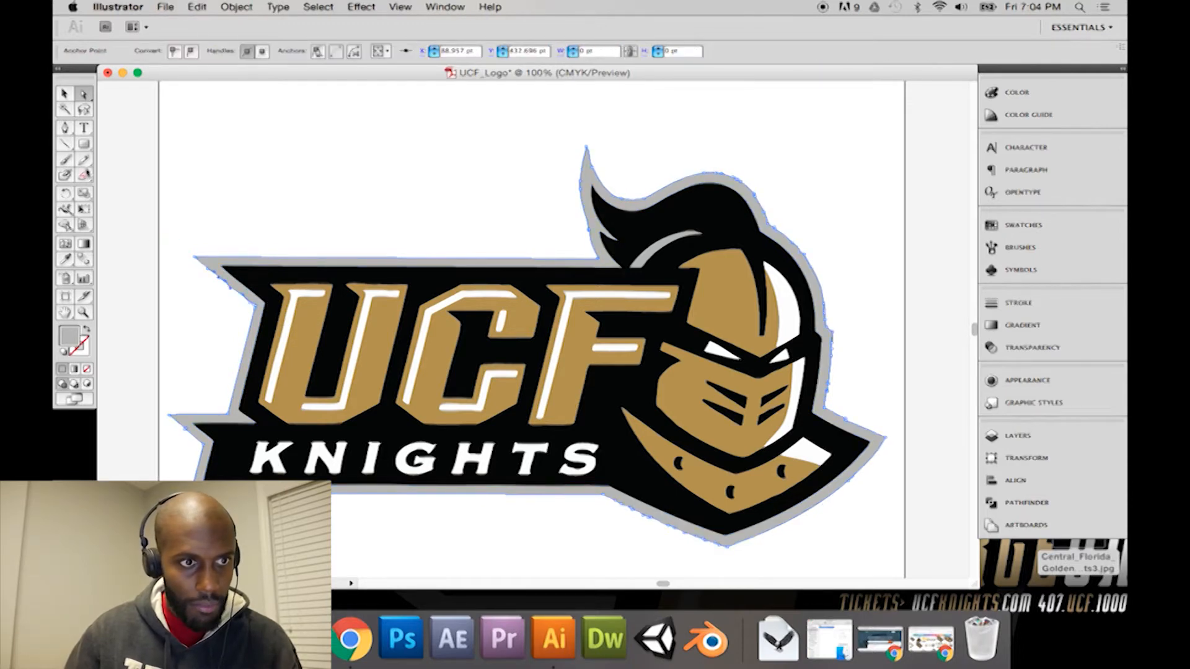
Step: Delete the surplus anchor points on the grey outline's slanted upper-left edge with the Delete Anchor Point tool
left_click(65, 128)
left_click_drag(71, 134, 102, 161)
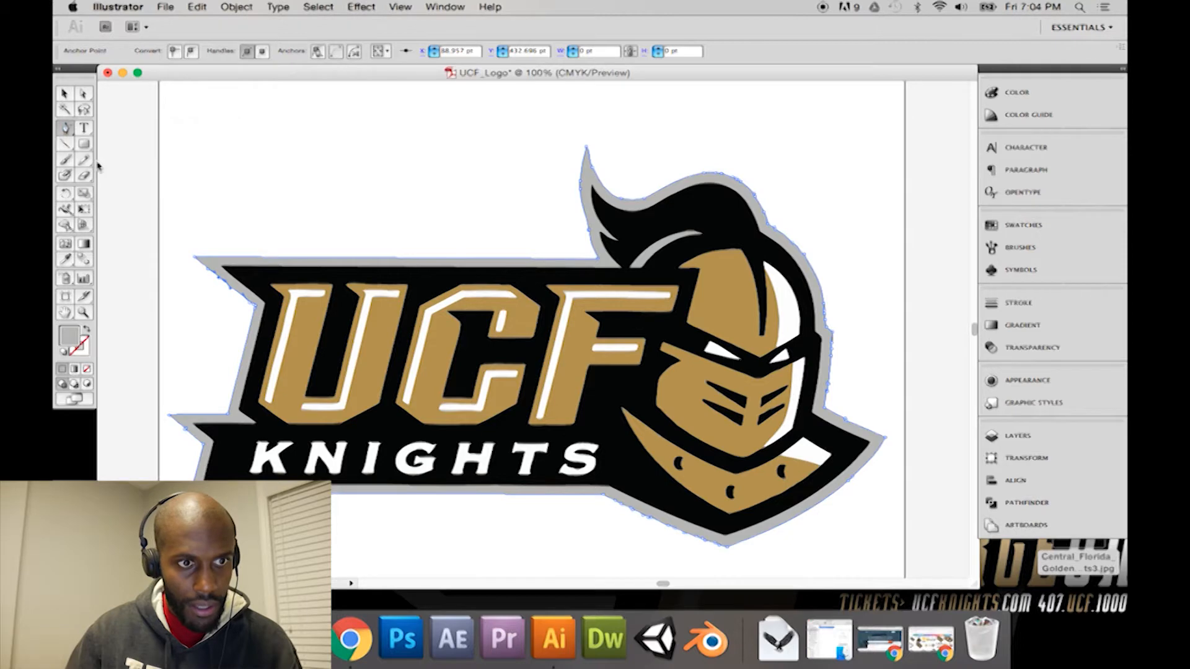
left_click(232, 288)
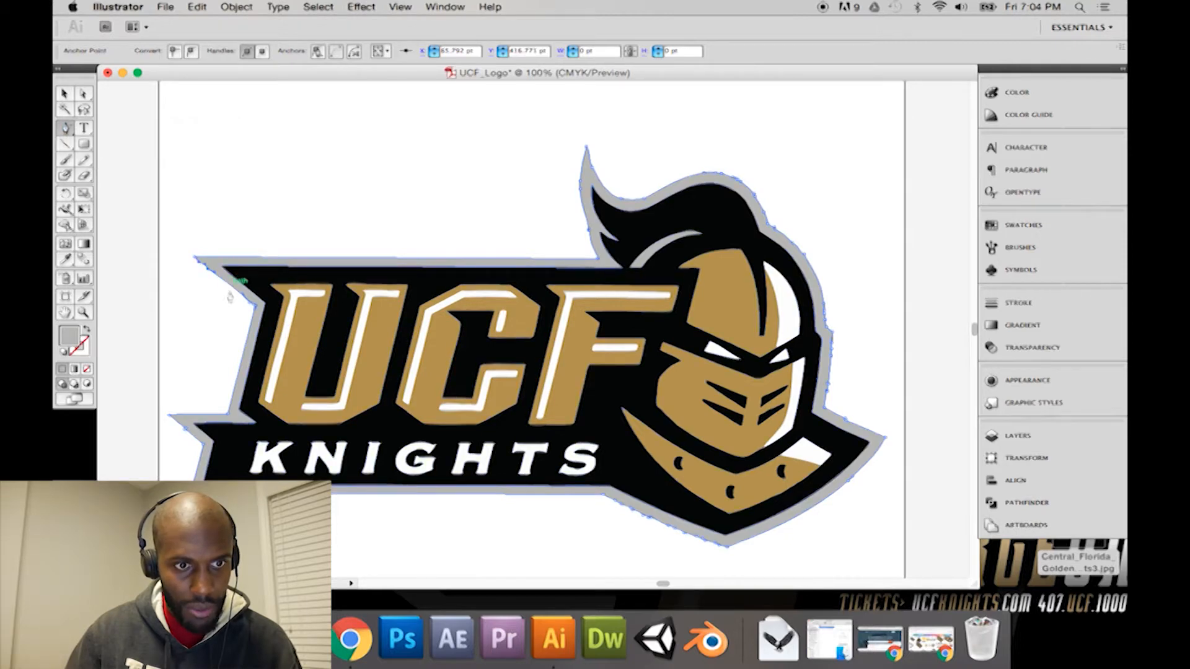
left_click(207, 267)
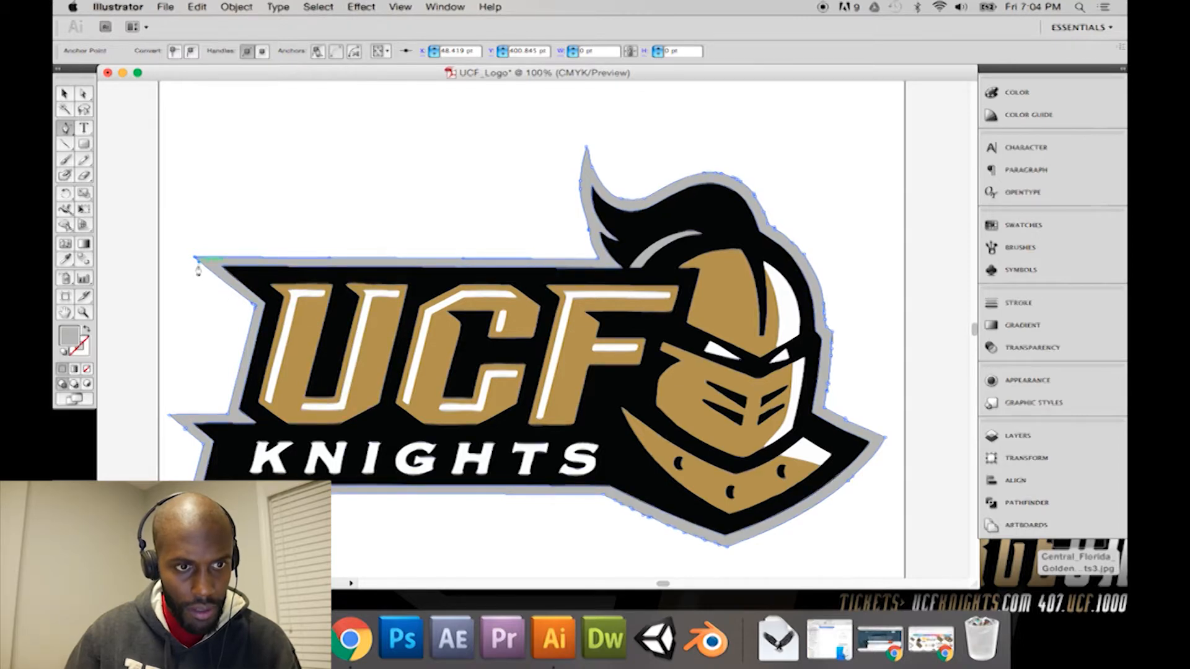
left_click(329, 262)
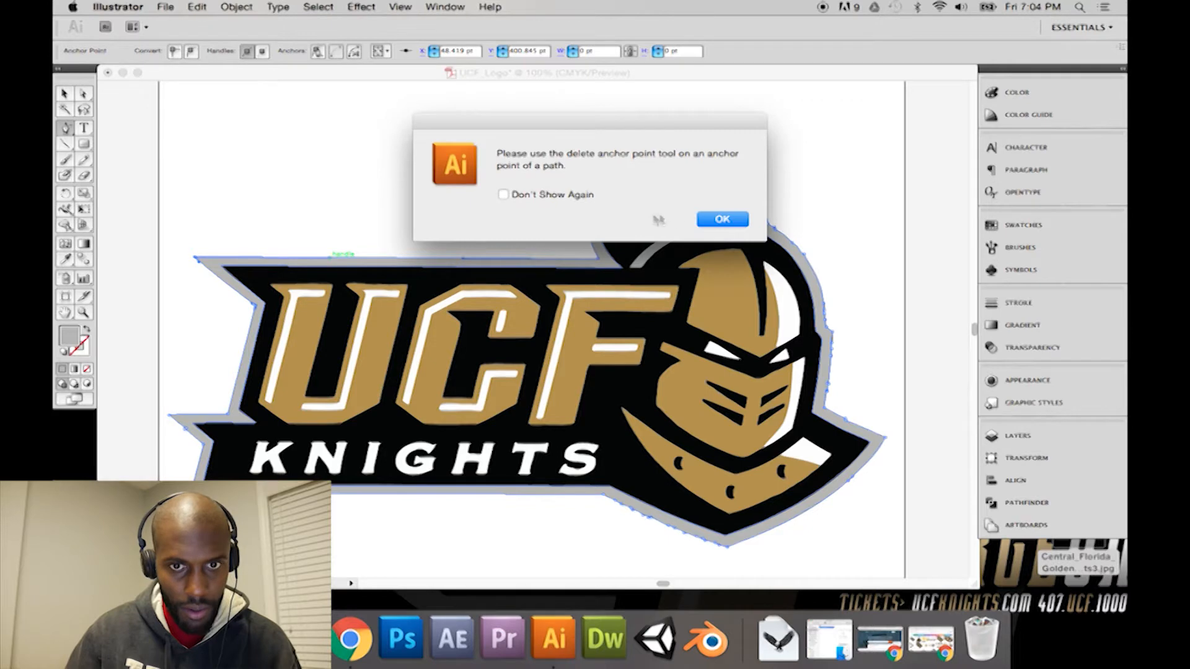
left_click(722, 219)
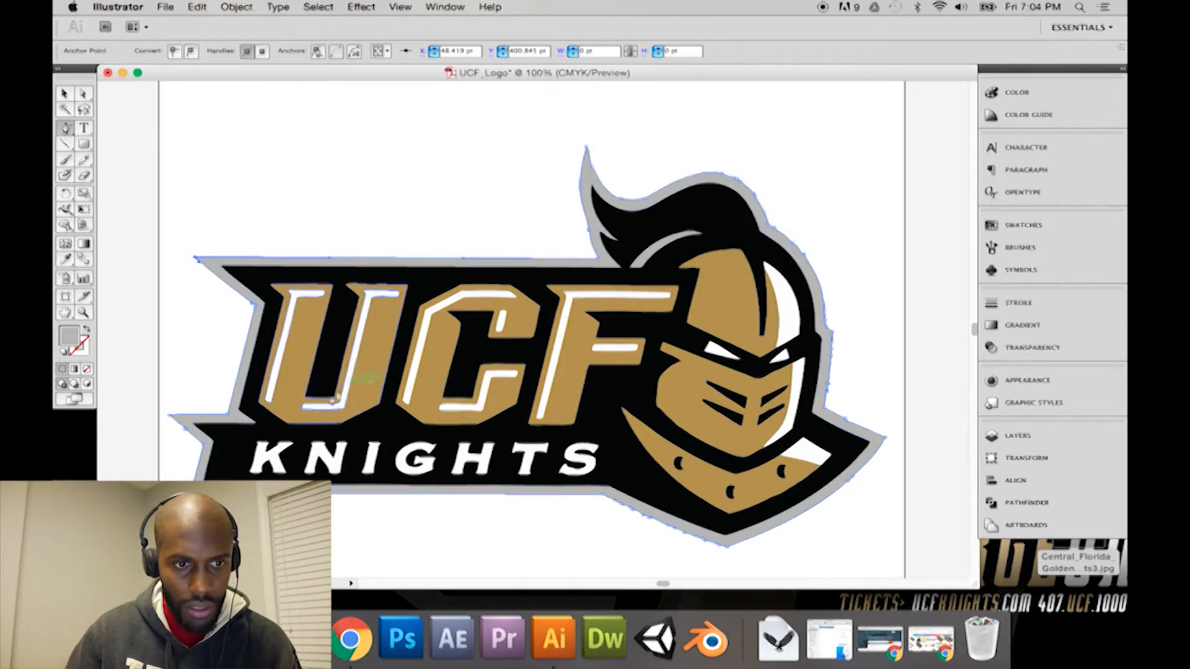
Step: Delete surplus anchor points from the grey outline's lower-left spike and its slanted bottom edge below the helmet collar
left_click(187, 429)
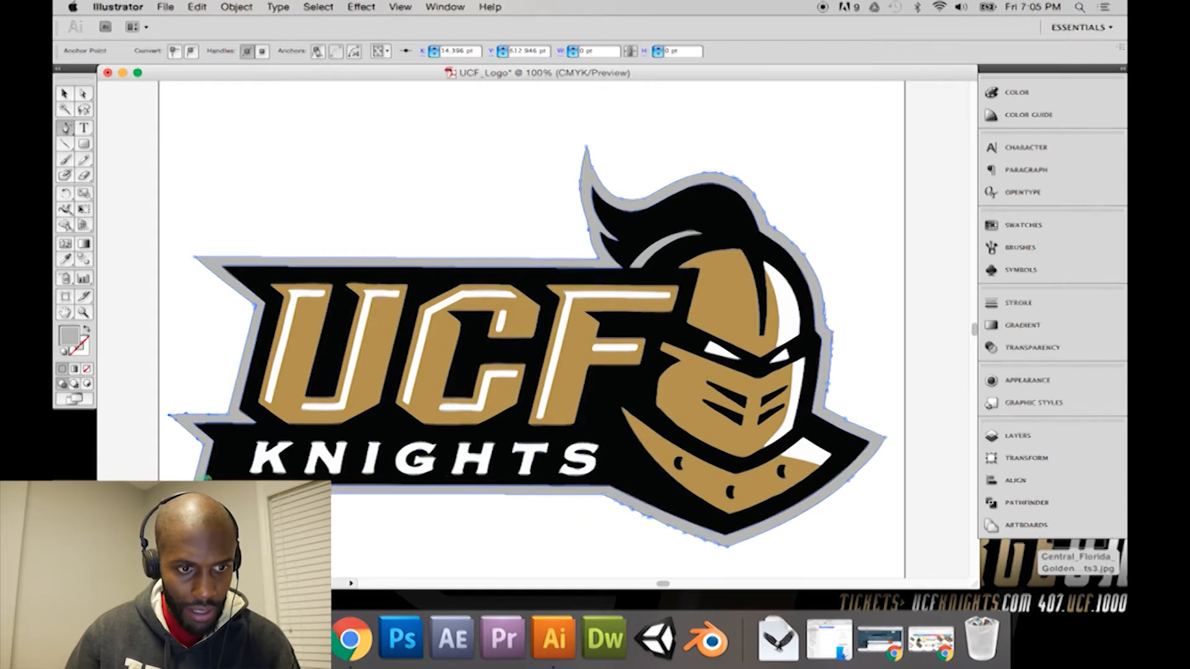
left_click(193, 482)
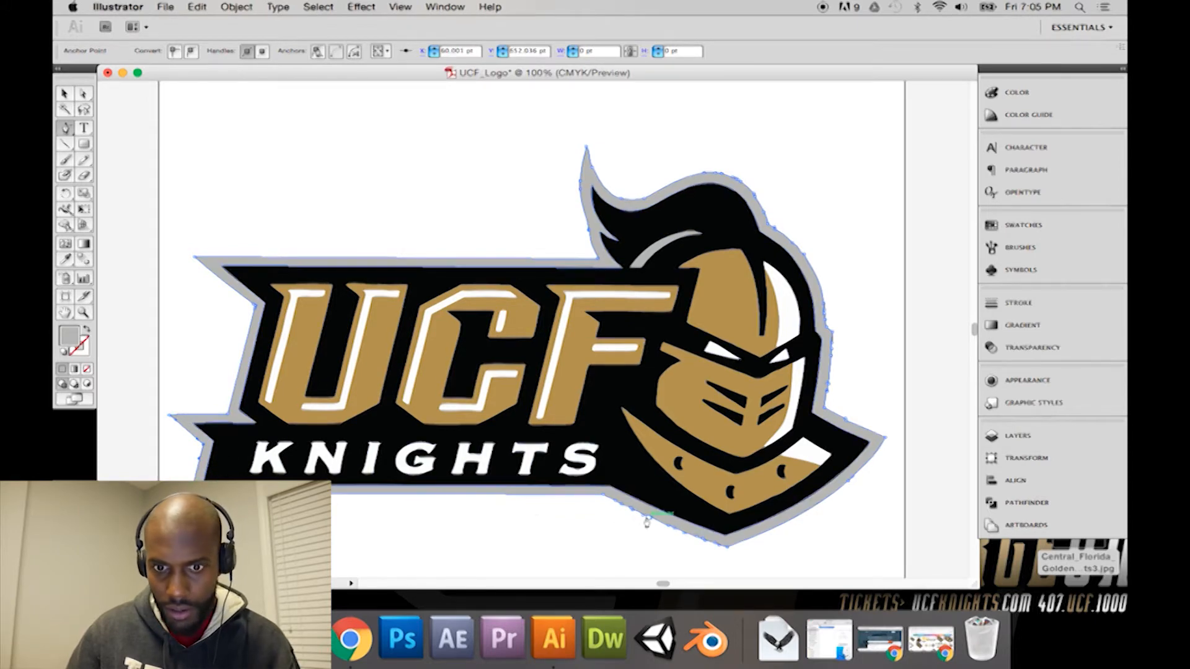
left_click(619, 507)
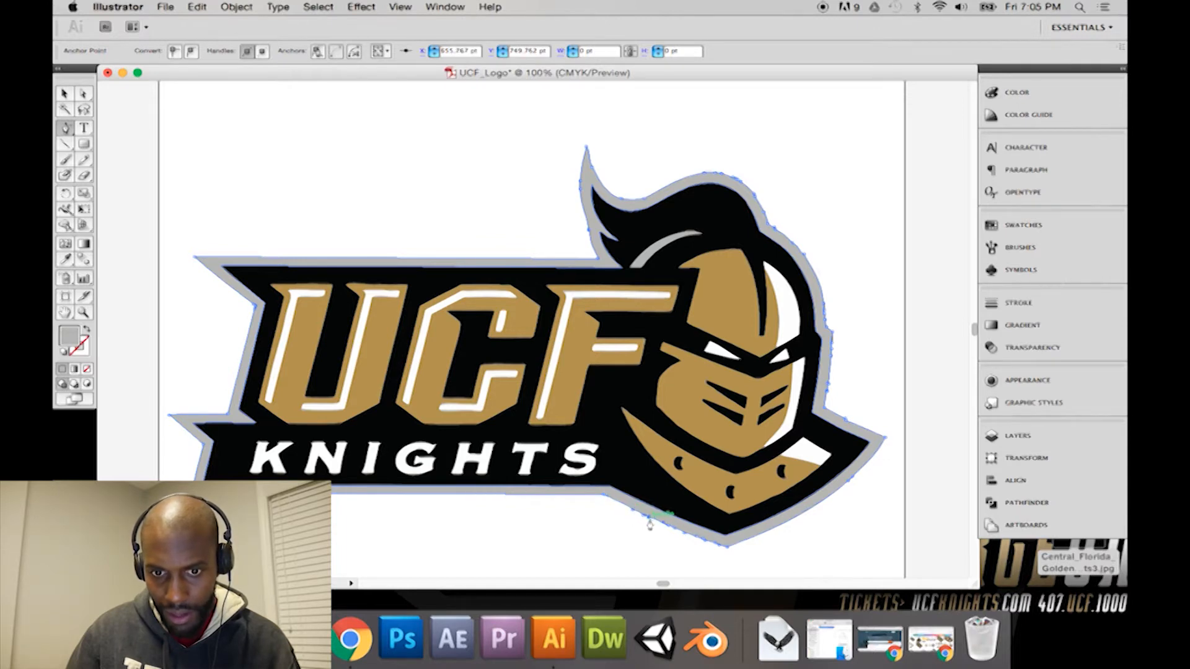
left_click(635, 517)
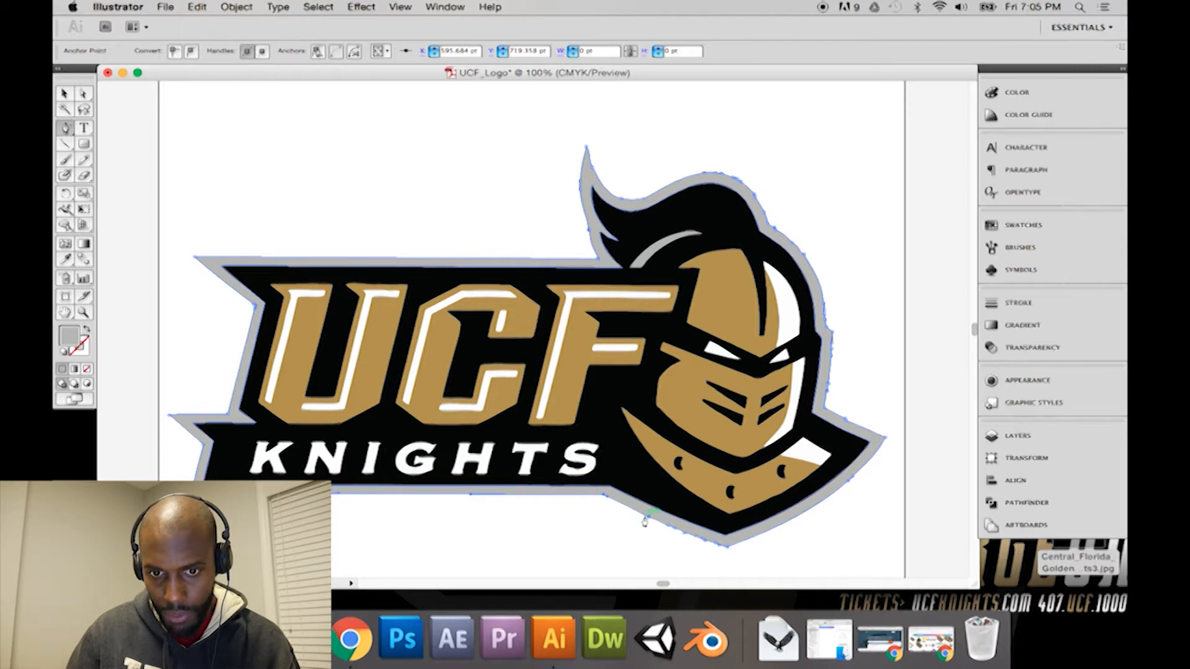
left_click(703, 541)
key("super+z")
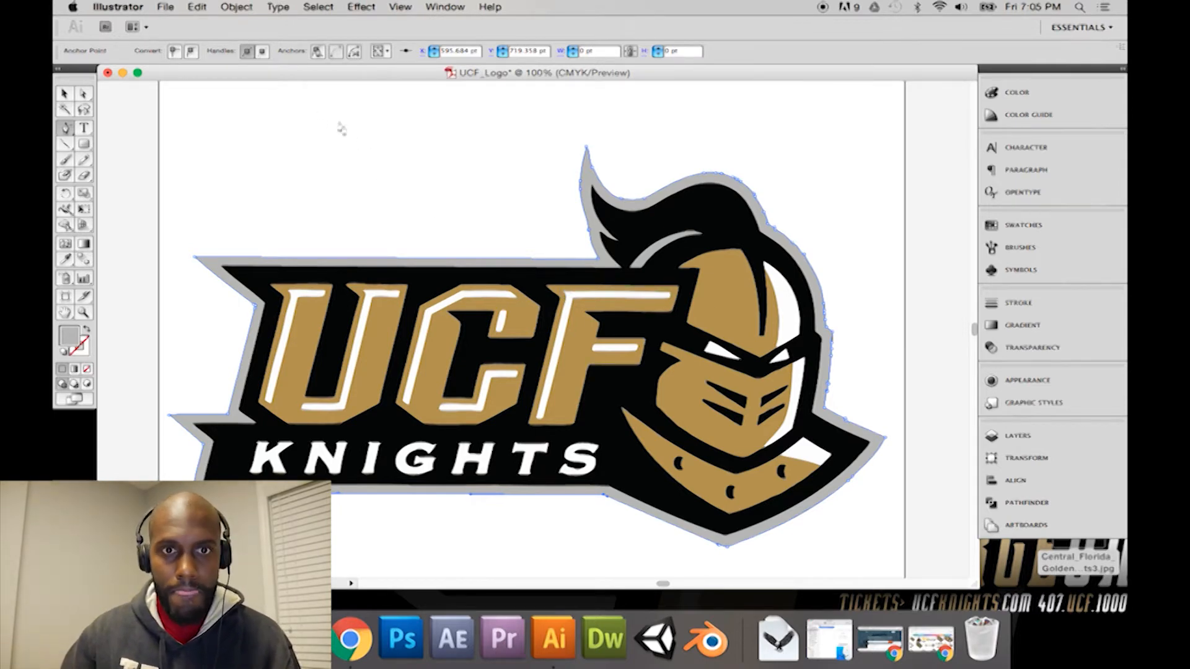
Step: Inspect the letter C at 300% with the Direct Selection tool, selecting its white highlight and its gold shape
key("a")
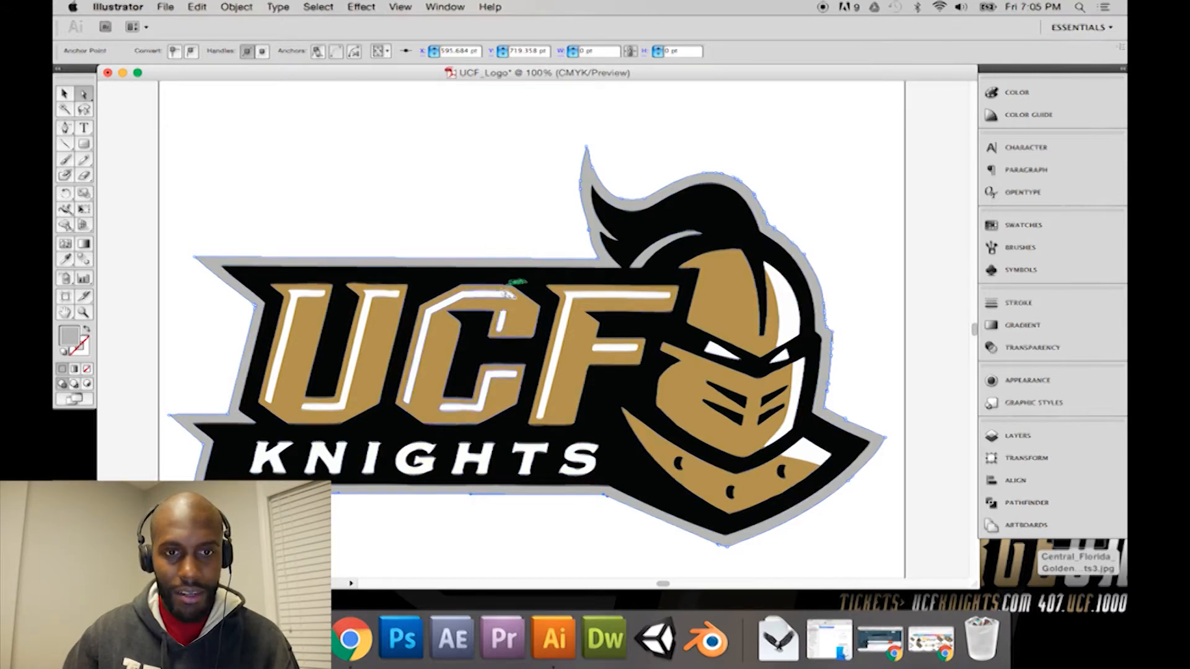
left_click(491, 242)
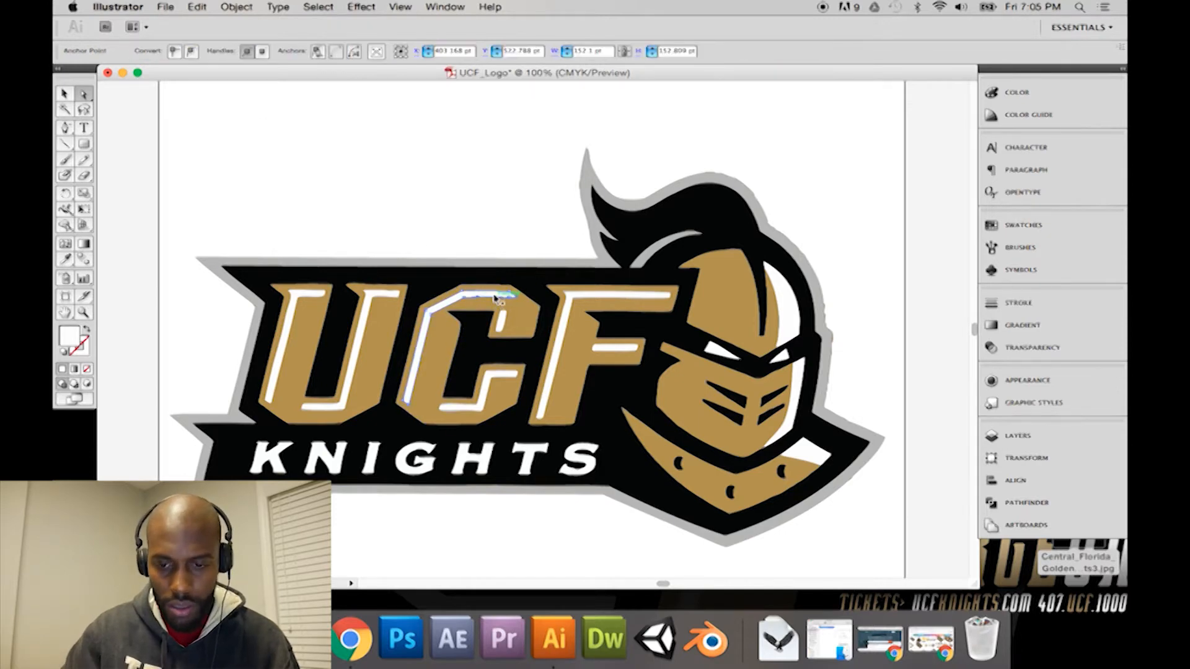
scroll(496, 299, "up", 3, "alt")
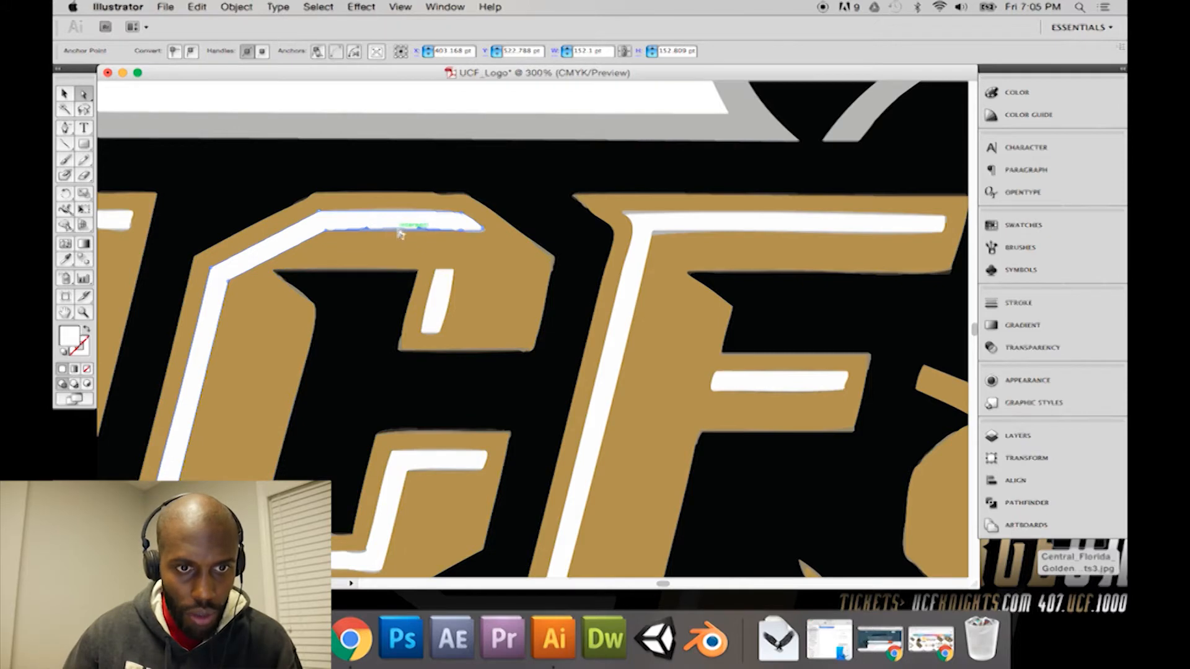
left_click(398, 233)
left_click(426, 258)
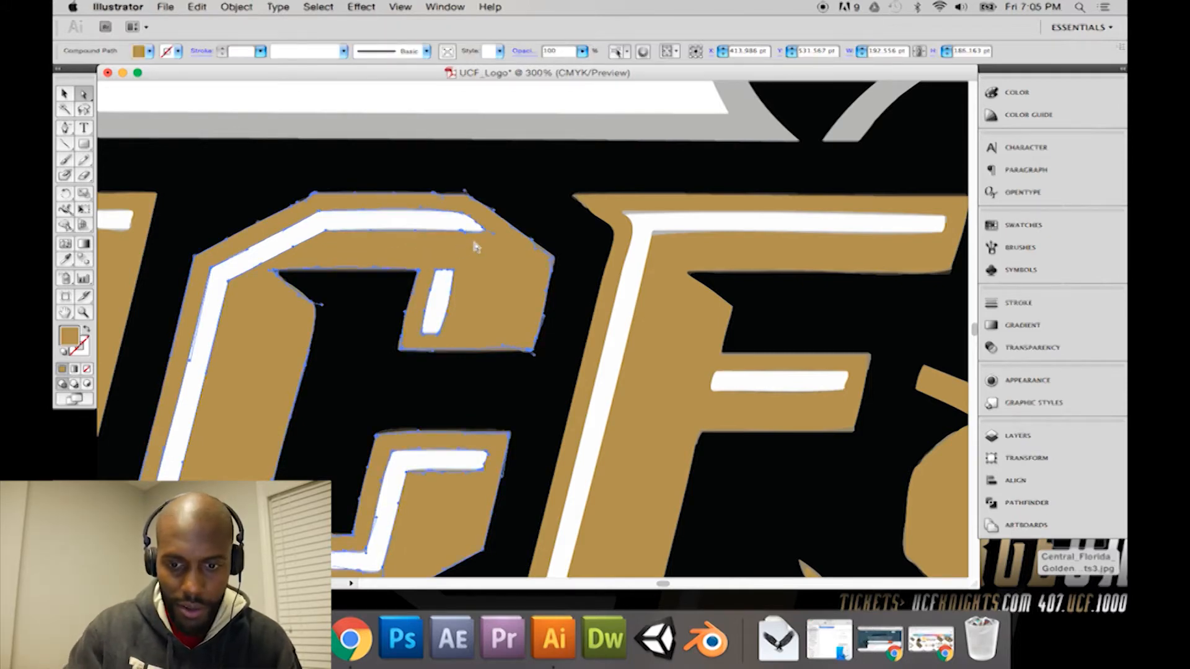
key("super+minus")
key("super+minus")
key("super+minus")
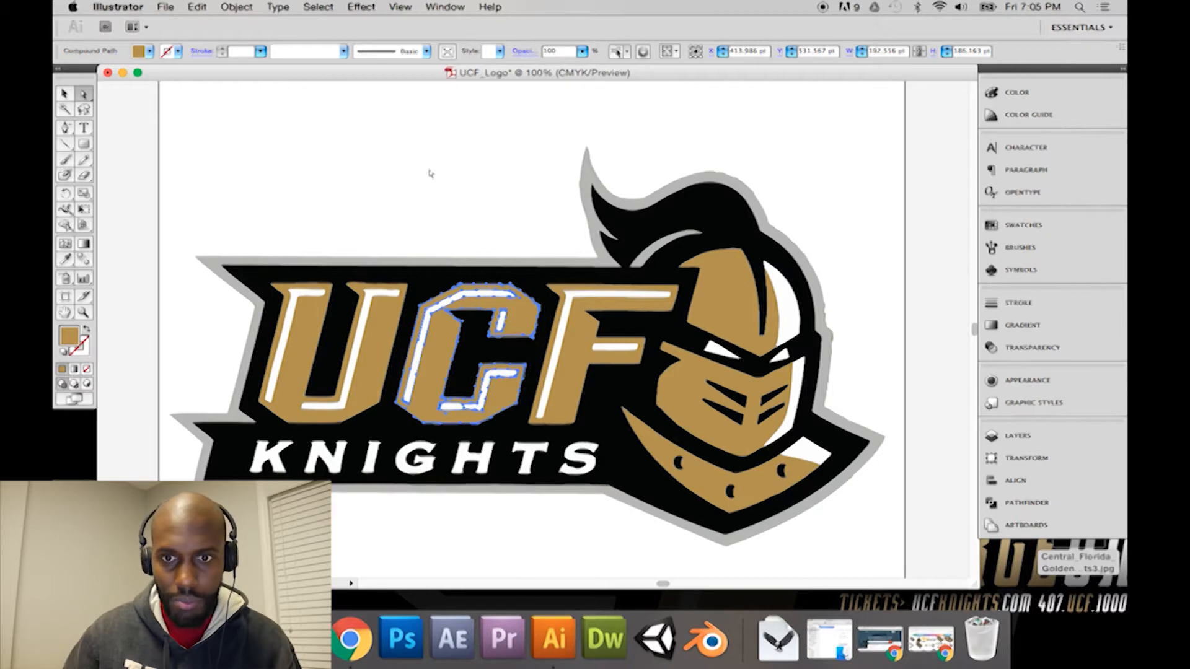
Step: Examine the tiny stray brown shapes on the grey outline's right edge beside the helmet, selecting them one at a time
left_click(833, 339)
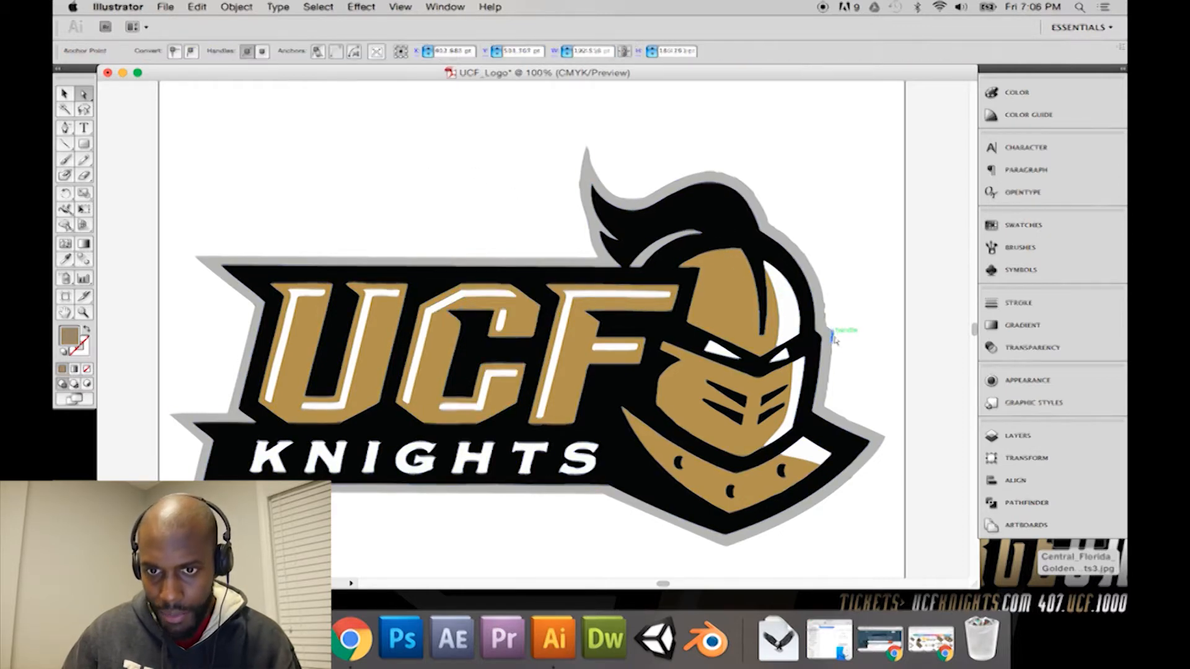
left_click(841, 334)
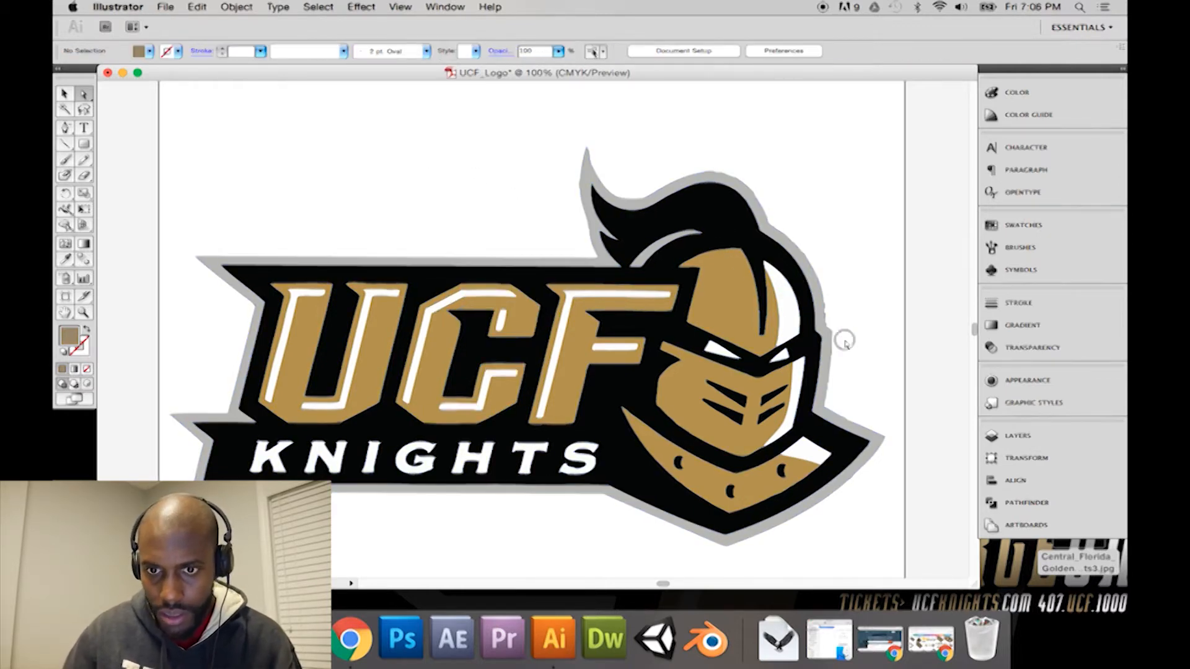
left_click(827, 317)
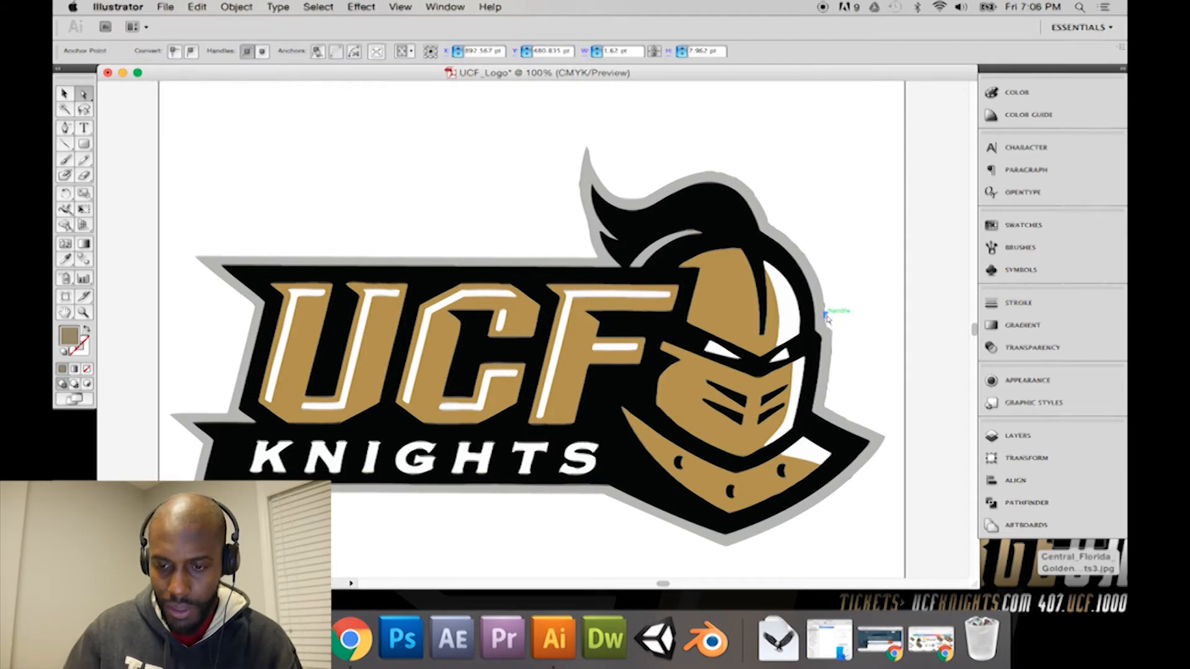
left_click(827, 317)
left_click(828, 311)
left_click(835, 313)
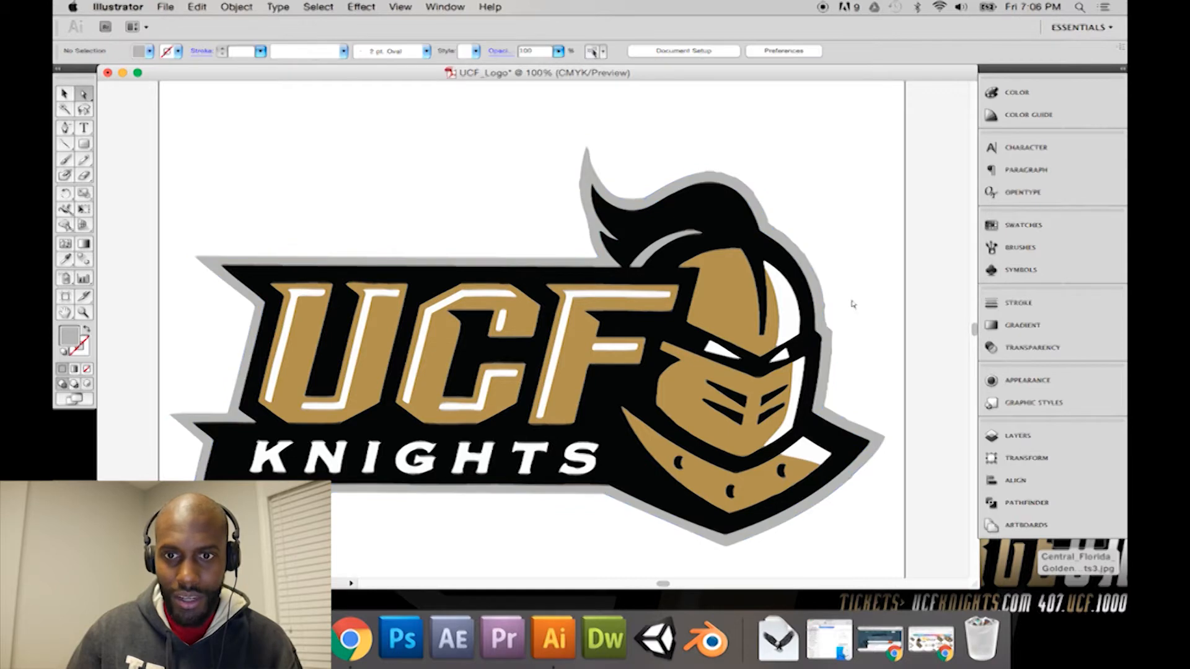
key("super+equal")
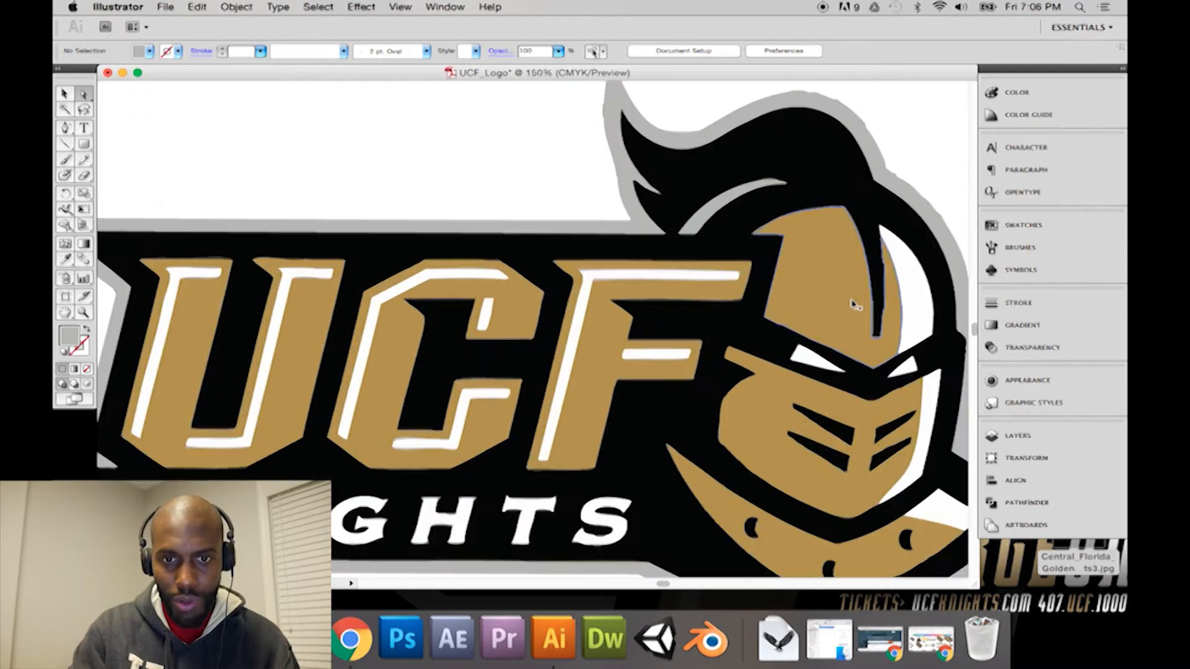
key("super+minus")
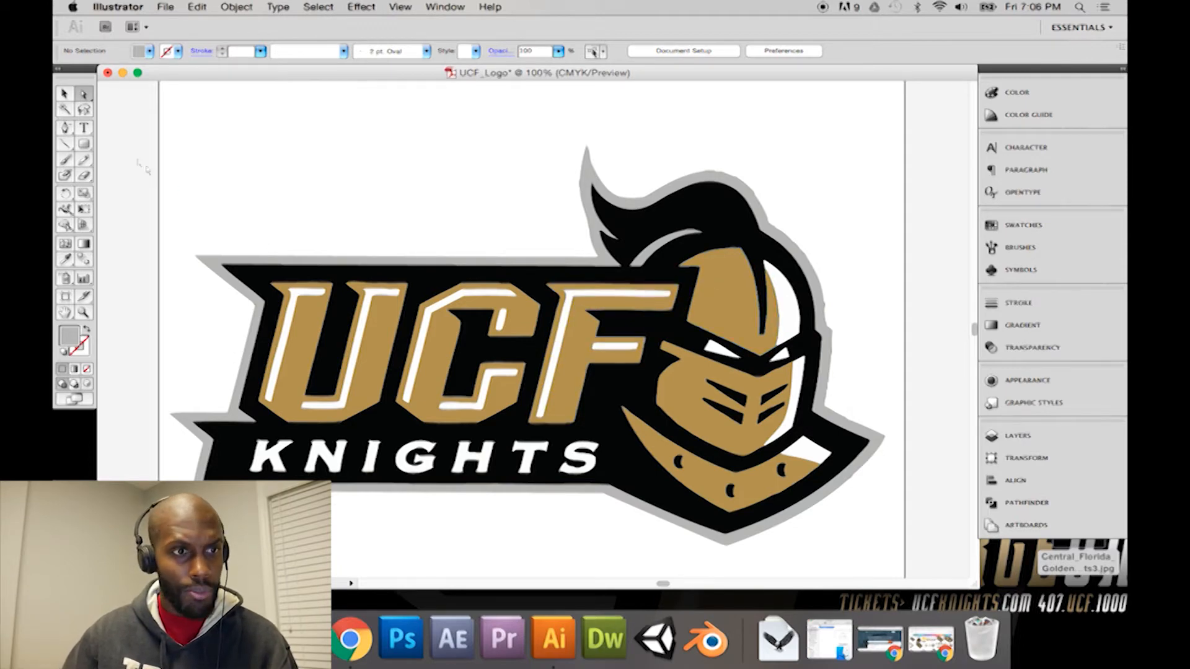
Step: Show the document's layers and check Layer 1's options without changing them
left_click(64, 93)
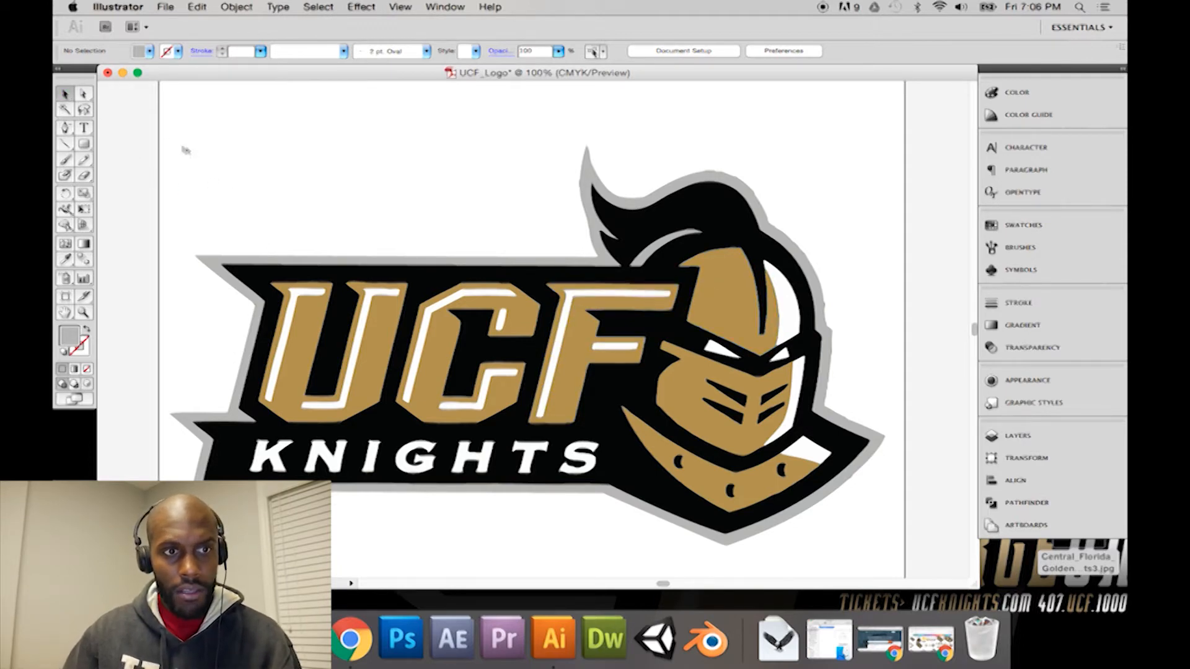
left_click(1024, 435)
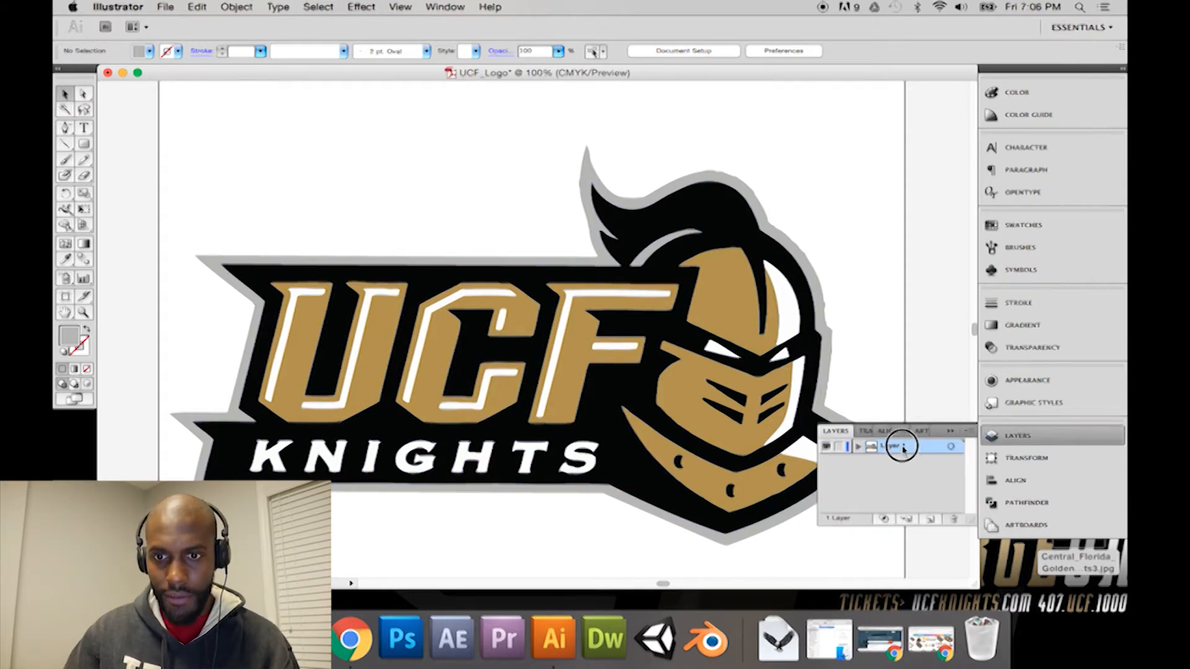
double_click(904, 448)
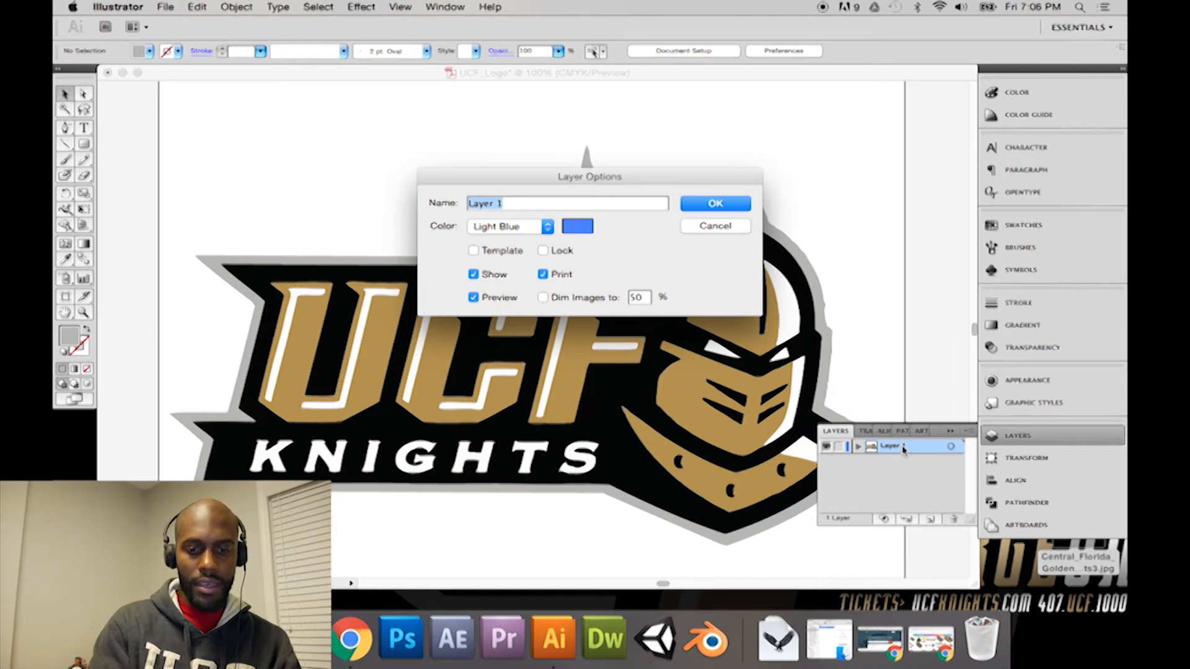
key("Return")
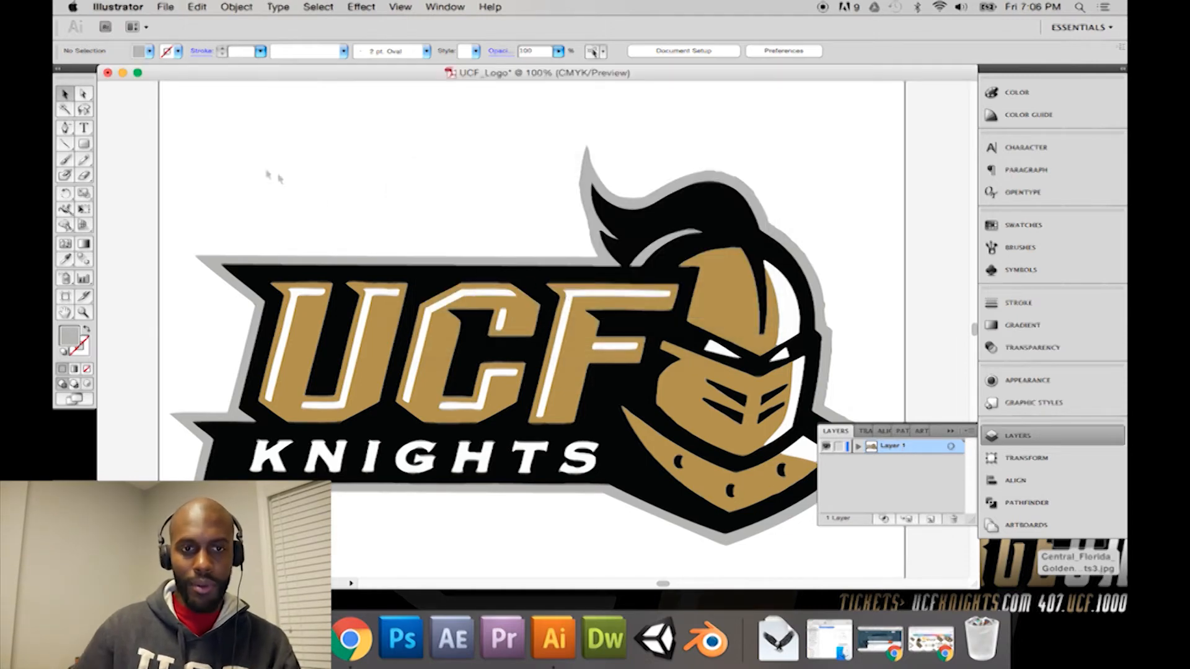
Step: Check that Layer 1 holds the logo by selecting the whole artwork, deselecting it, and switching the layer's visibility off and on
left_click_drag(171, 130, 862, 536)
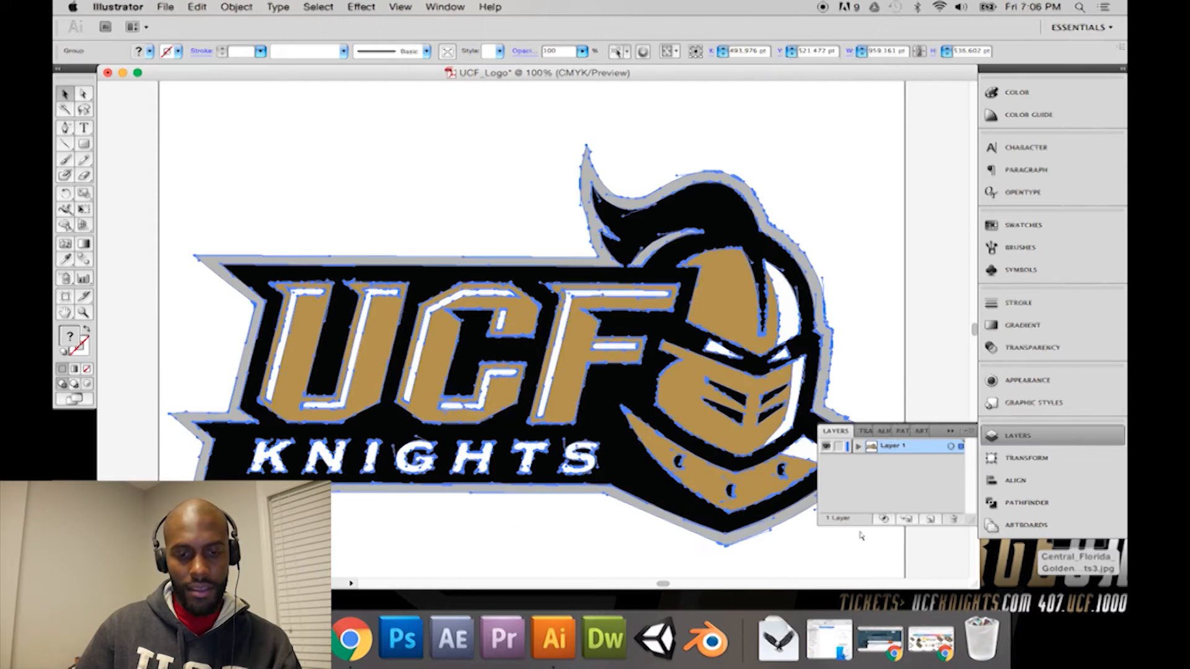
left_click(924, 288)
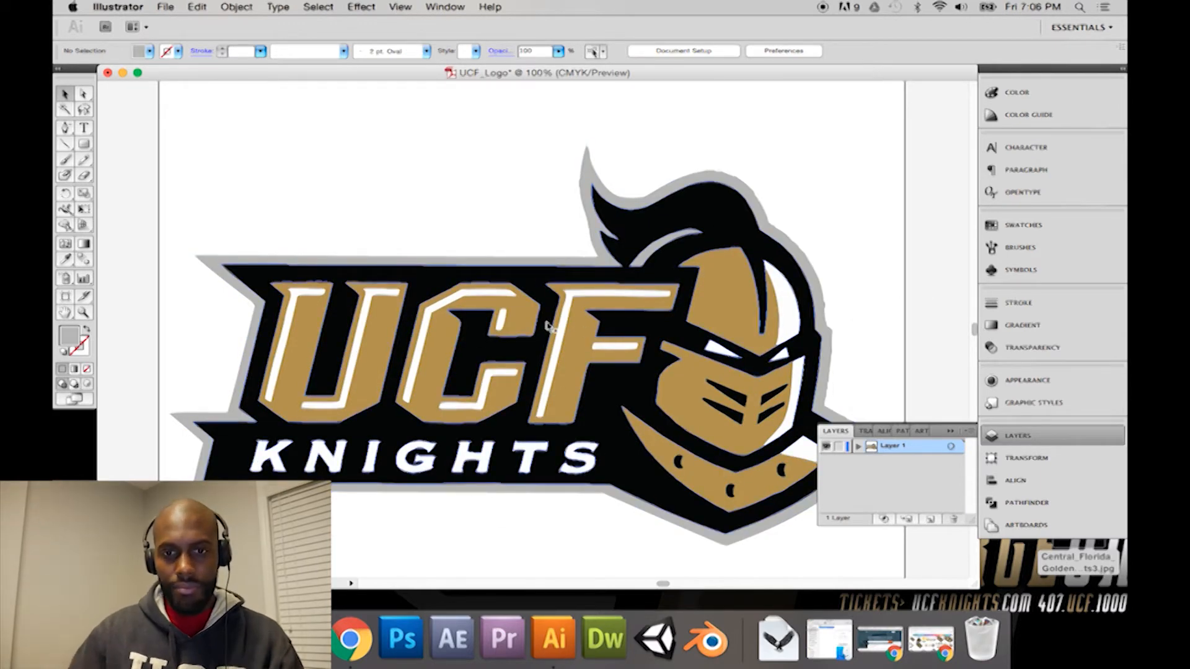
left_click(828, 447)
left_click(828, 447)
left_click(828, 447)
left_click(828, 447)
left_click(828, 447, "super")
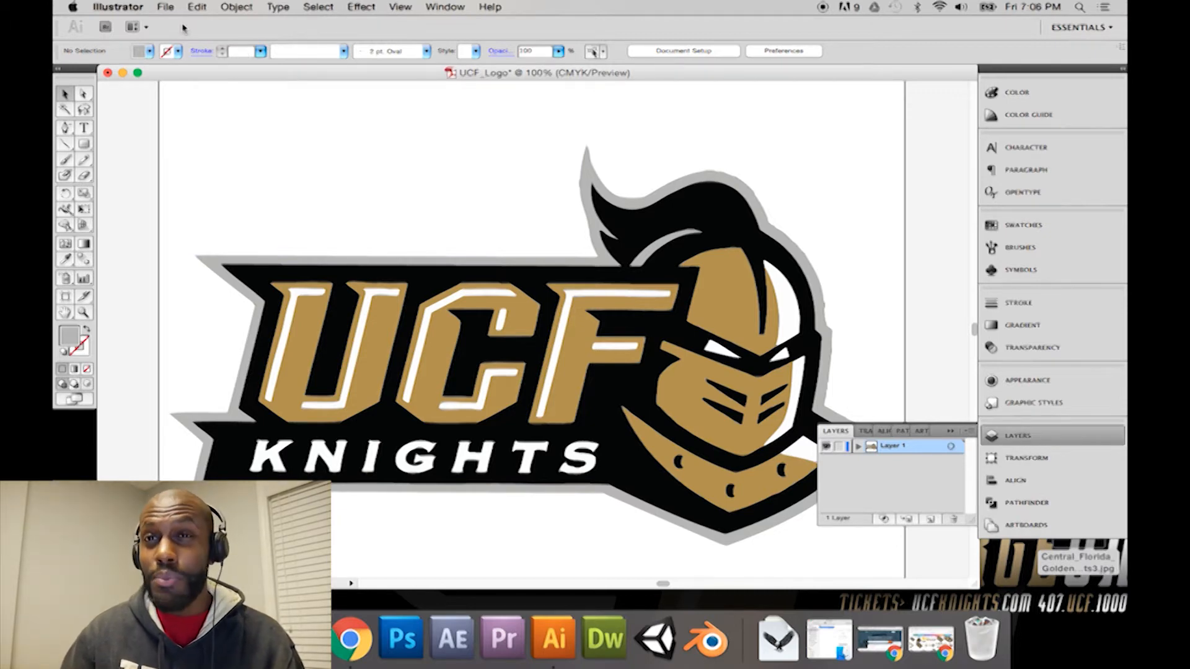
Step: Review the export file formats with Desktop as the destination, and leave without exporting the logo
left_click(163, 8)
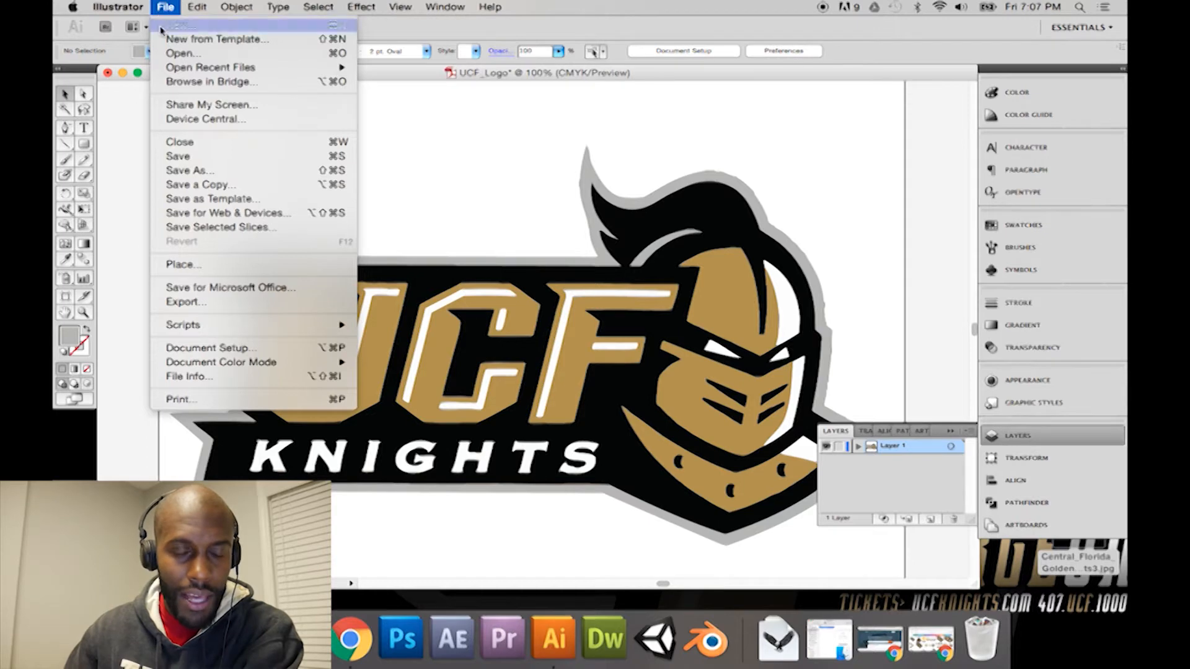
left_click(205, 304)
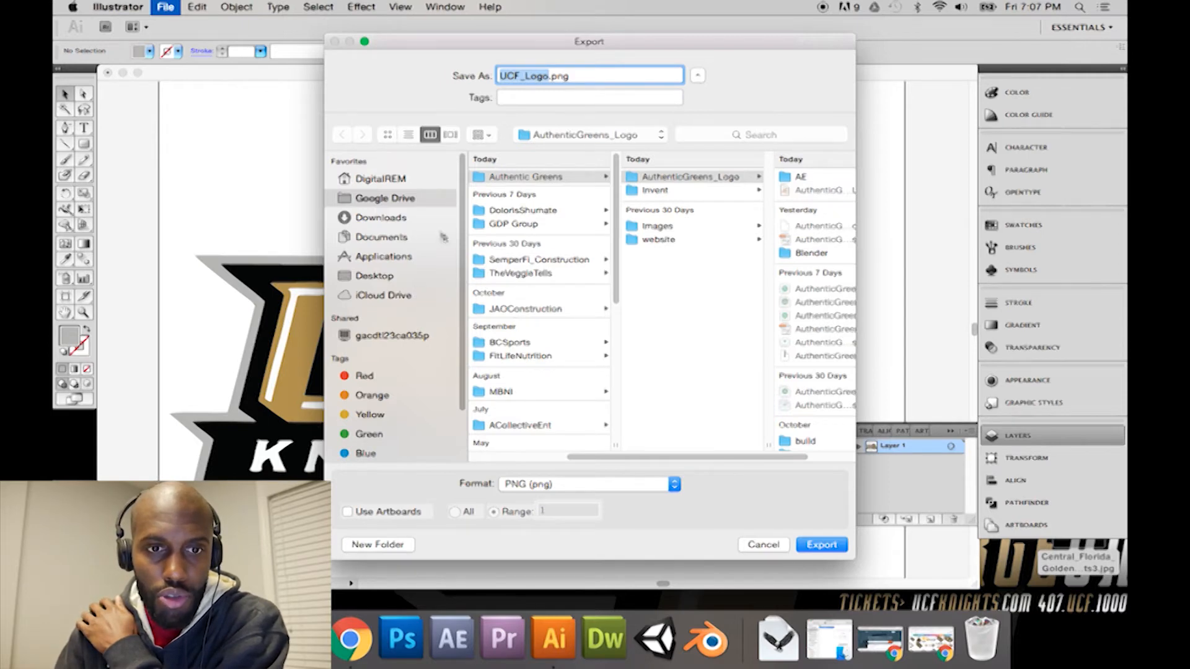
left_click(384, 277)
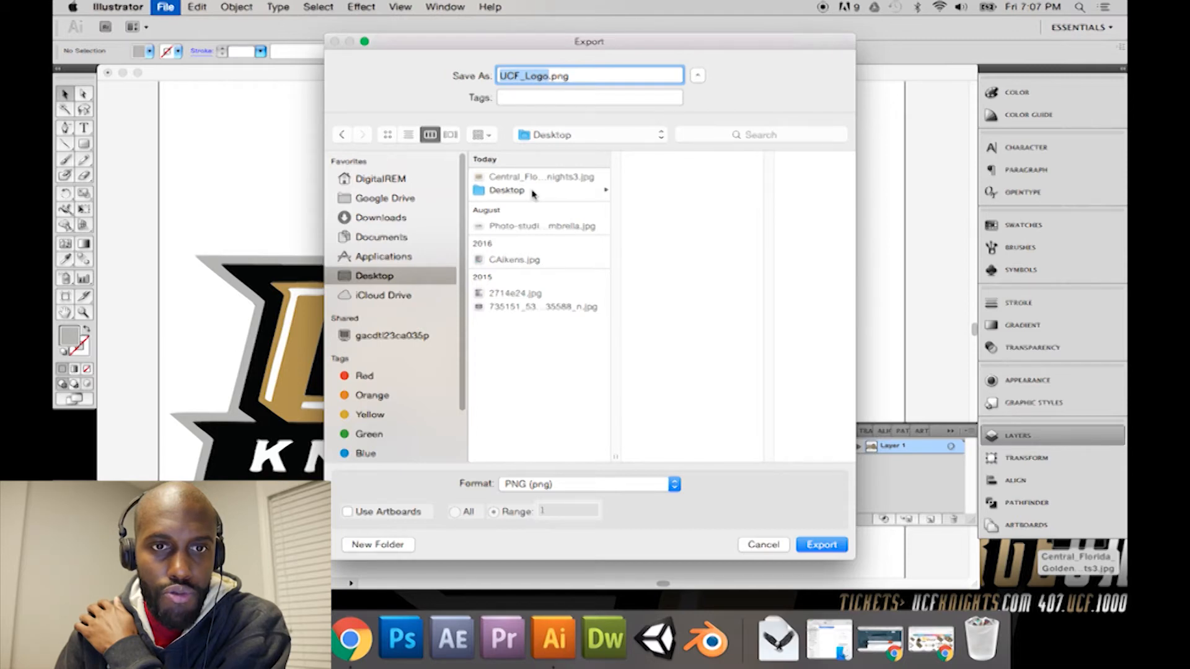
left_click(642, 484)
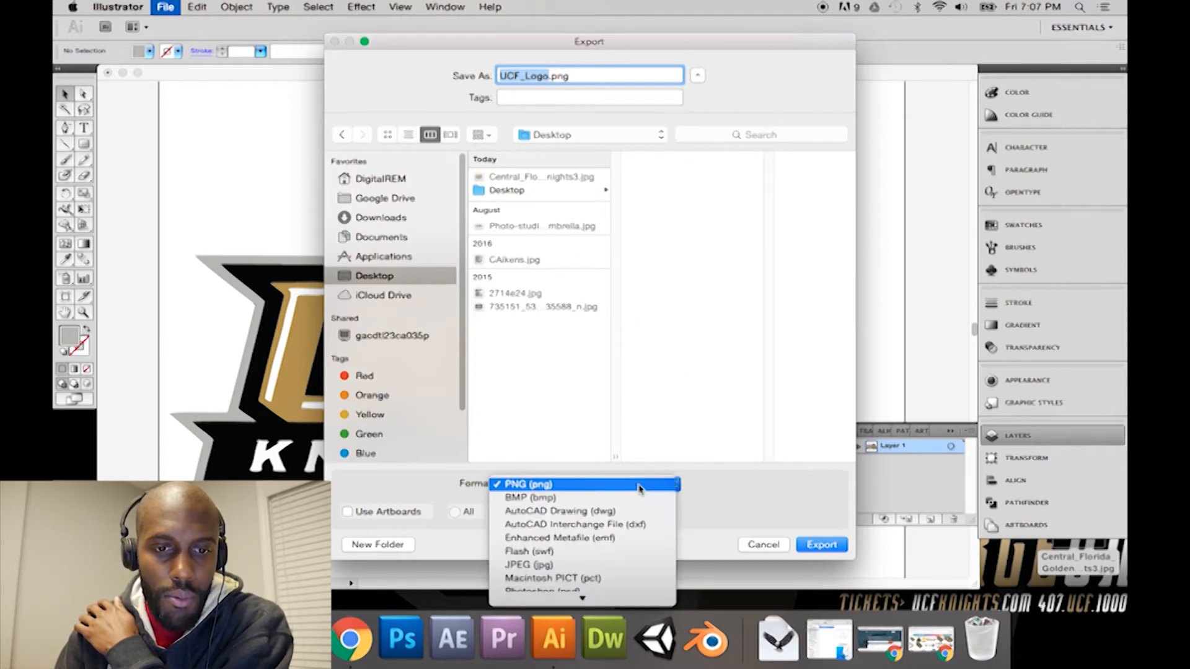
scroll(620, 521, "down", 4)
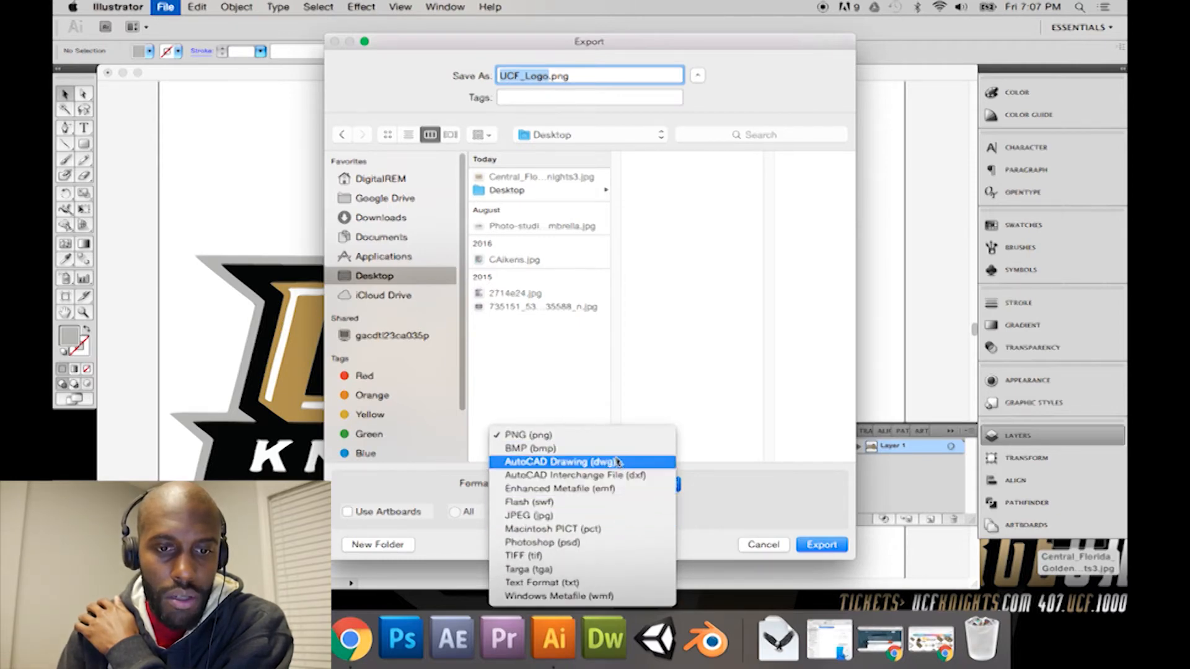
left_click(762, 544)
left_click(762, 545)
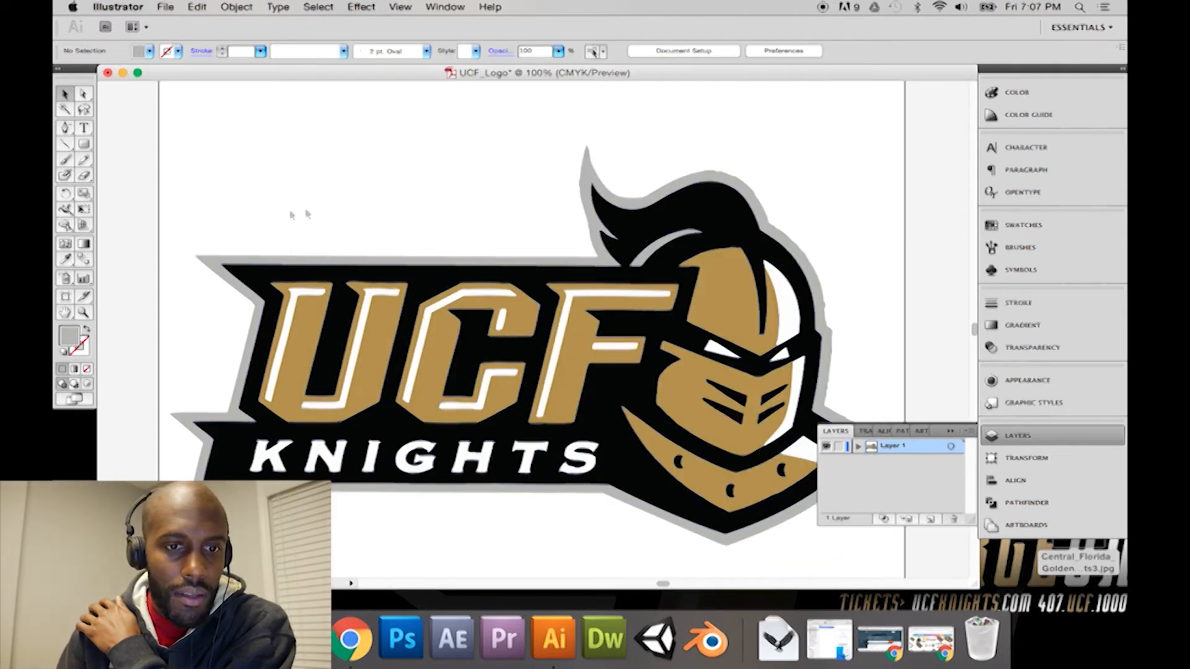
Step: Save the logo to the Desktop as UCF_Logo.svg in SVG format, using the SVG 1.1 profile with fonts converted to outlines
left_click(164, 7)
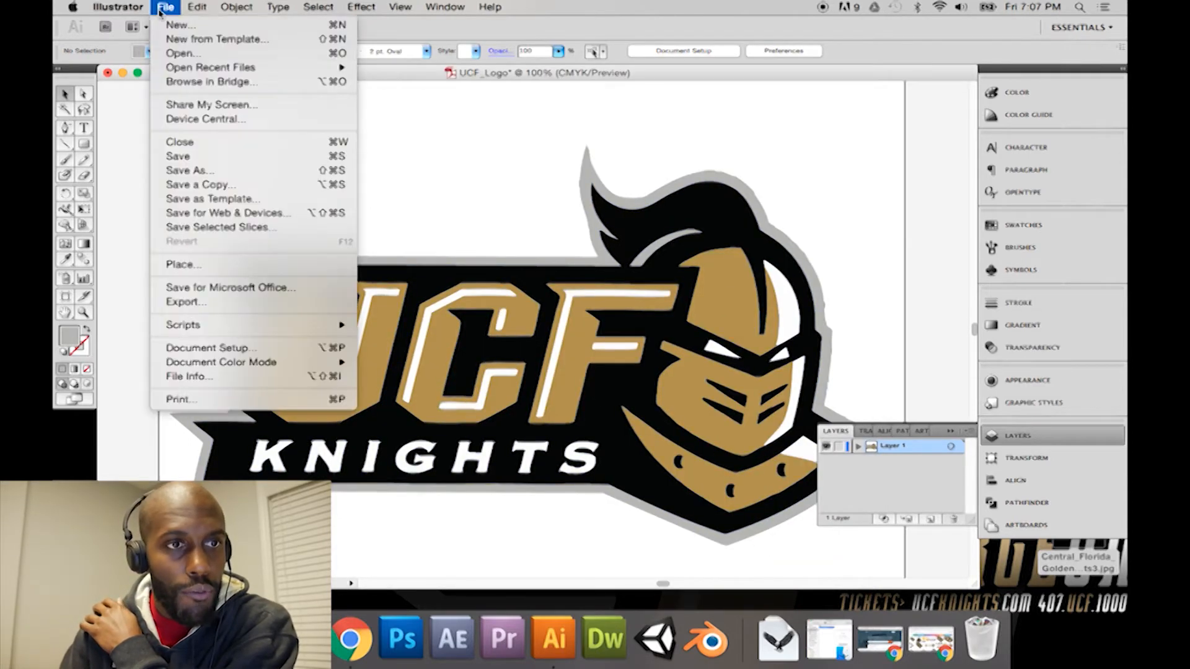
left_click(199, 171)
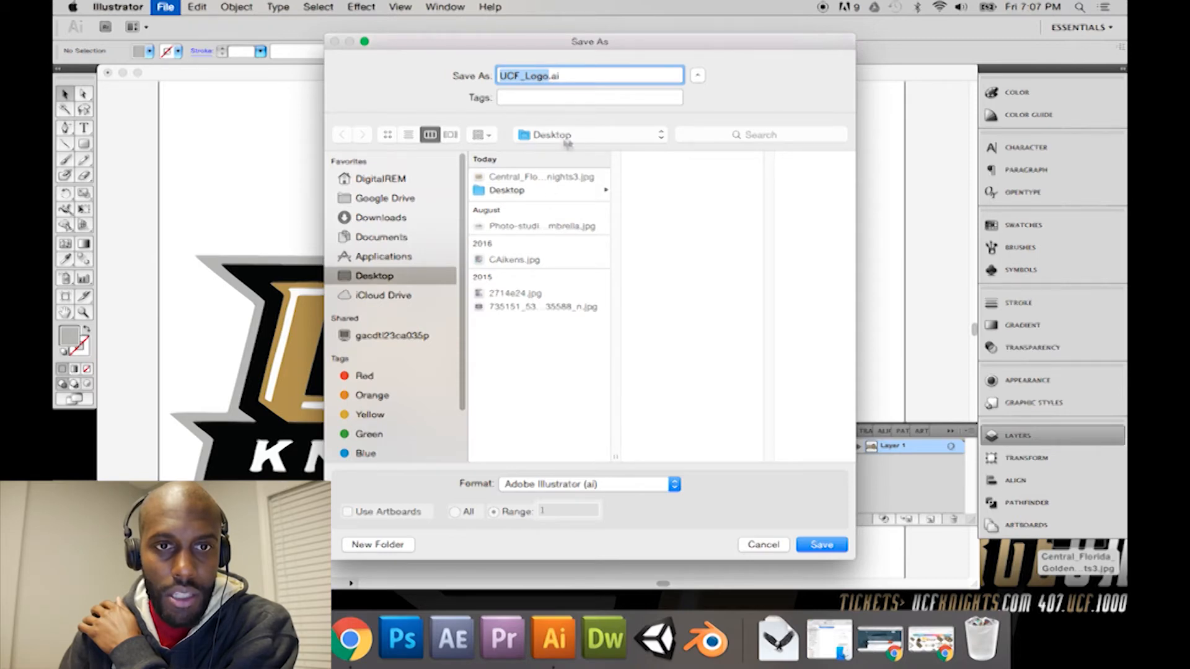
left_click(608, 484)
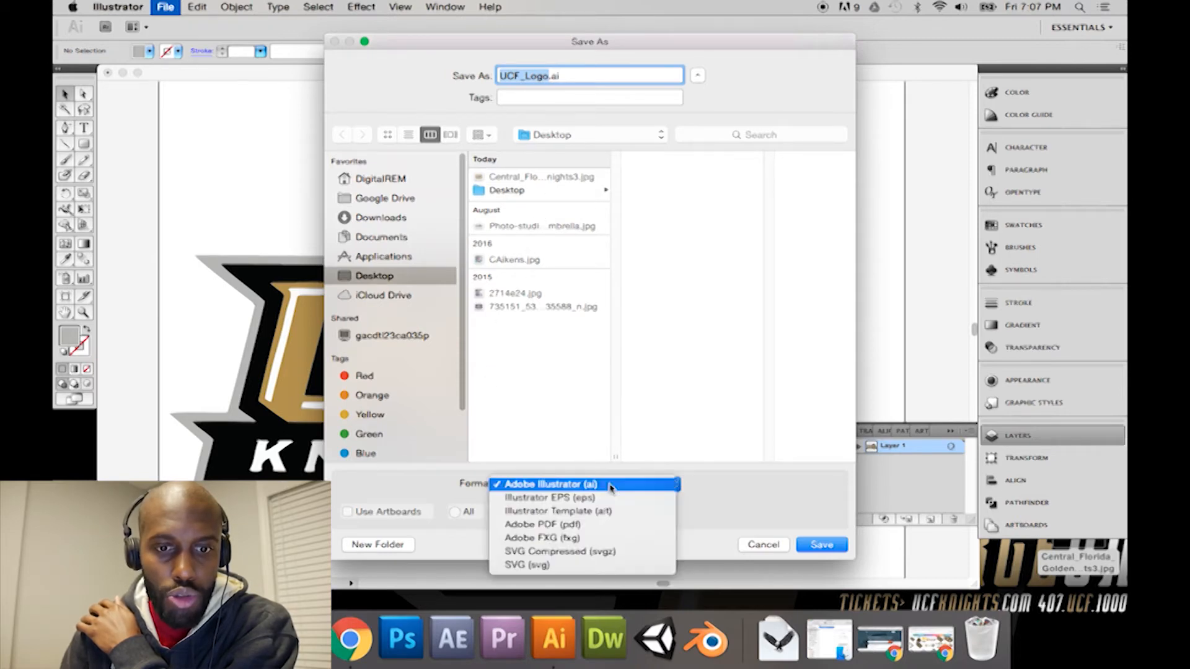
left_click(593, 564)
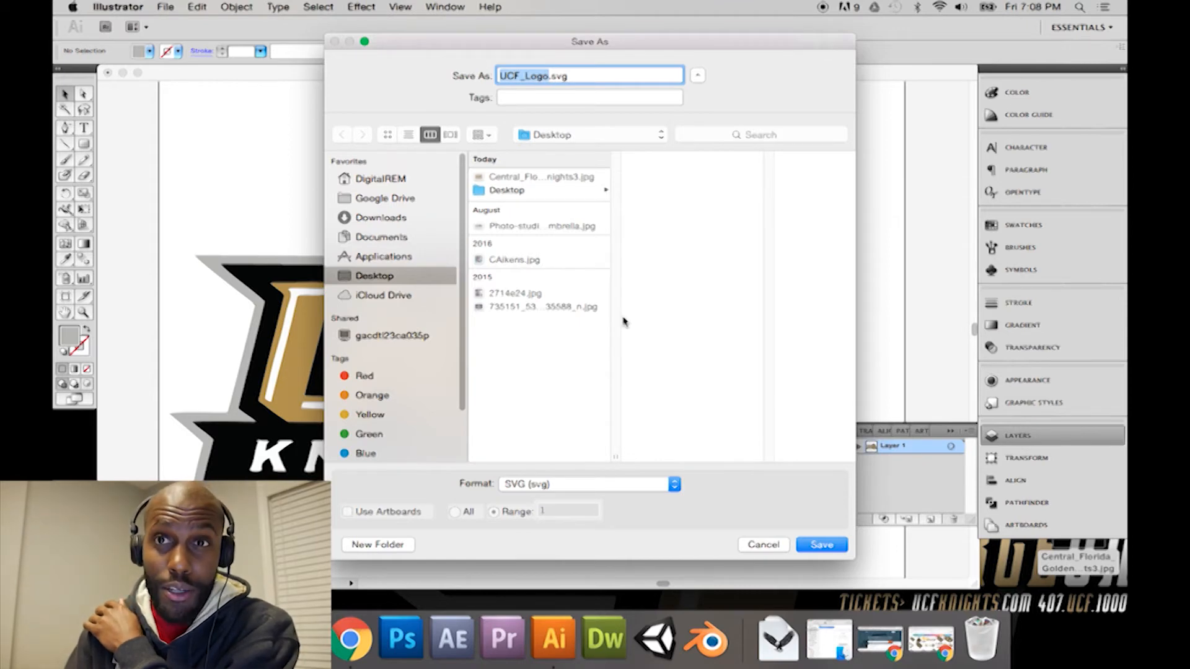
left_click(826, 548)
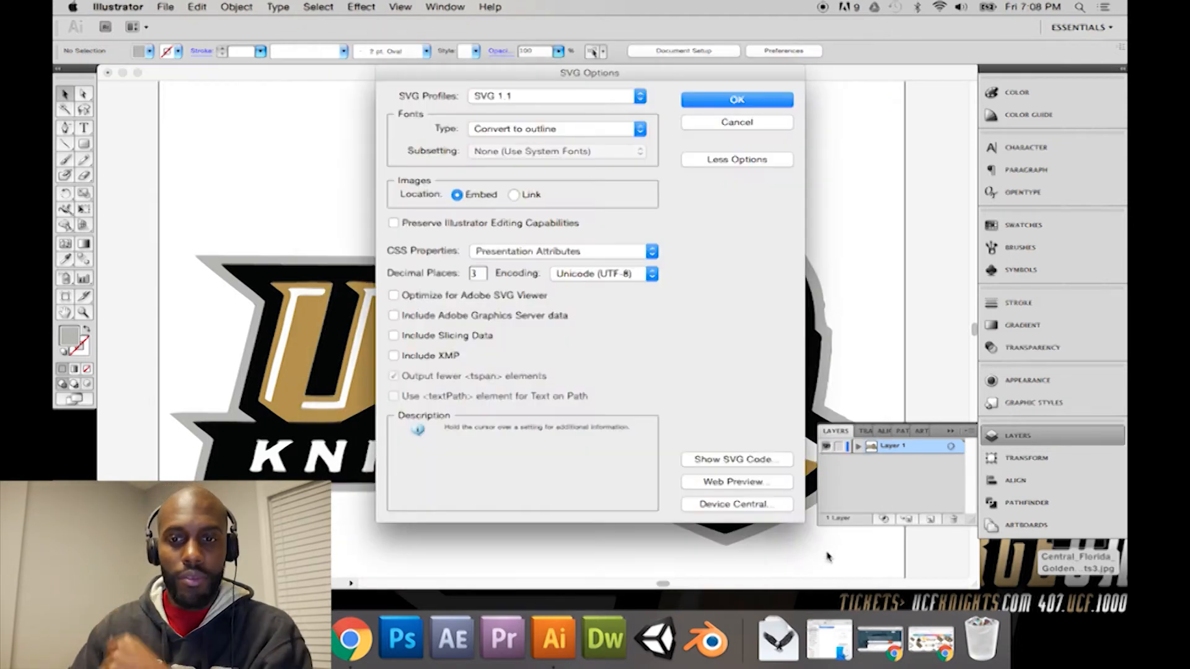
left_click(719, 102)
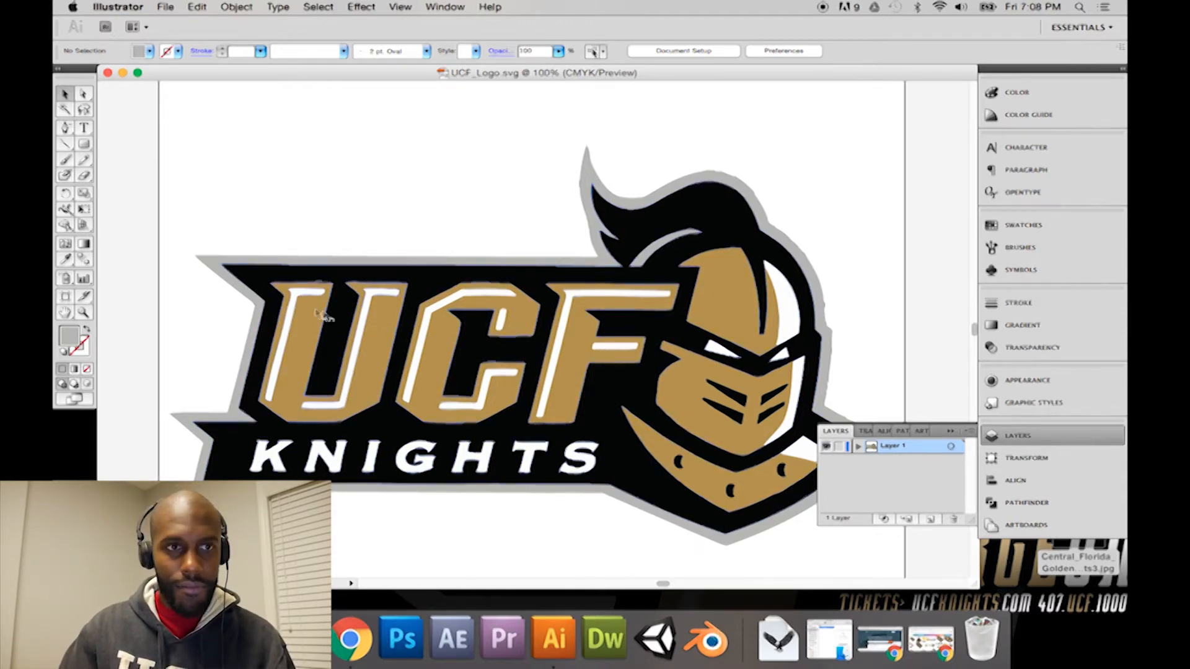
key("super+1")
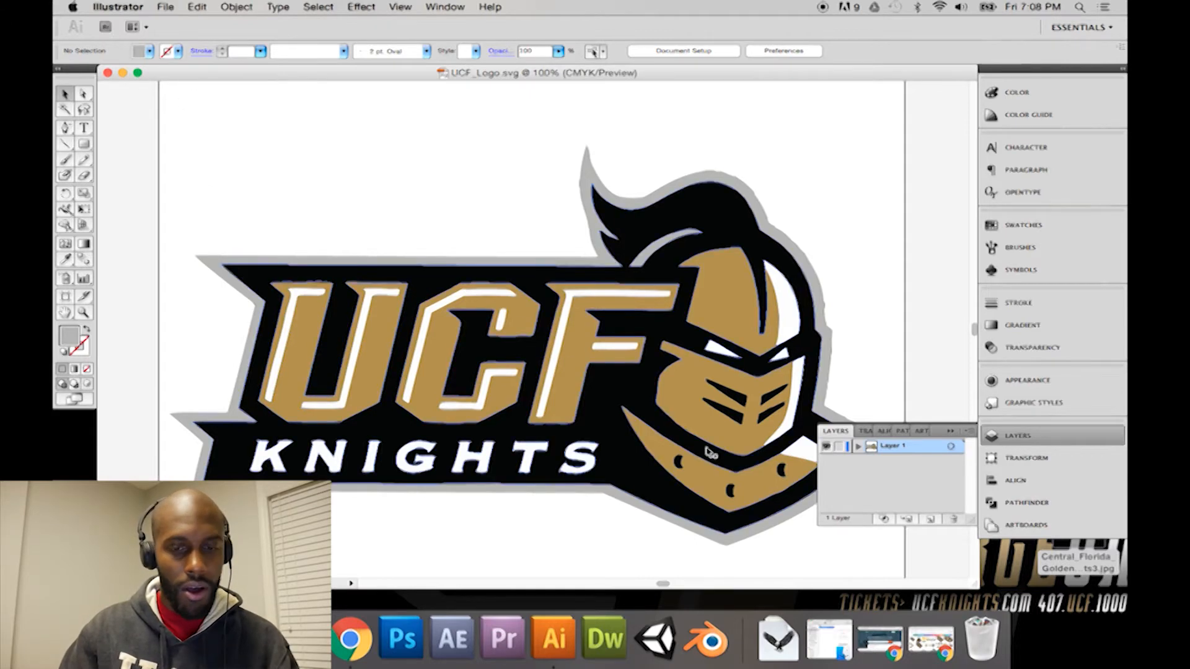
Step: Switch to Blender and empty the default scene by deleting its cube, lamp and camera
left_click(698, 644)
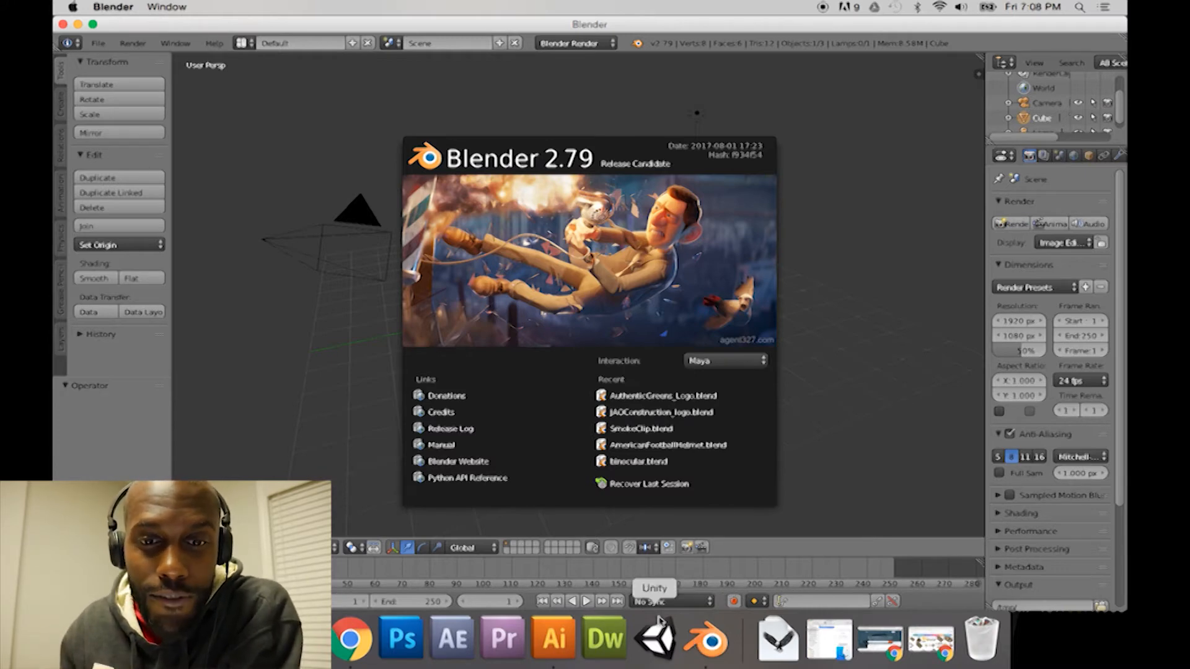
left_click(796, 349)
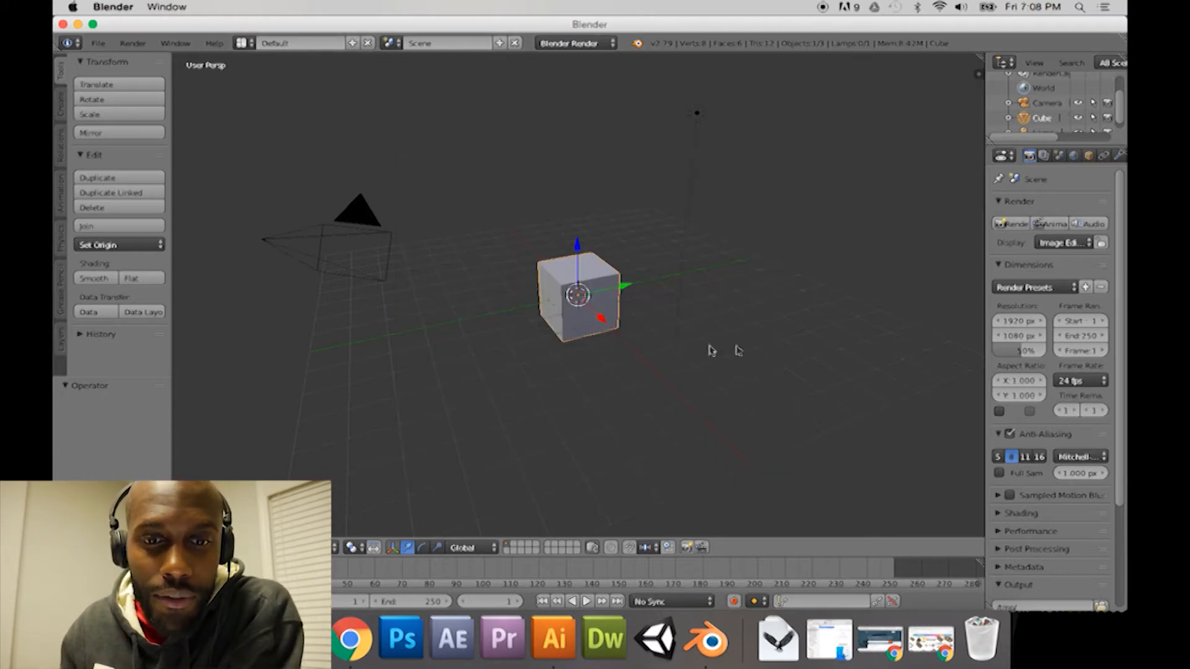
key("x")
left_click(576, 315)
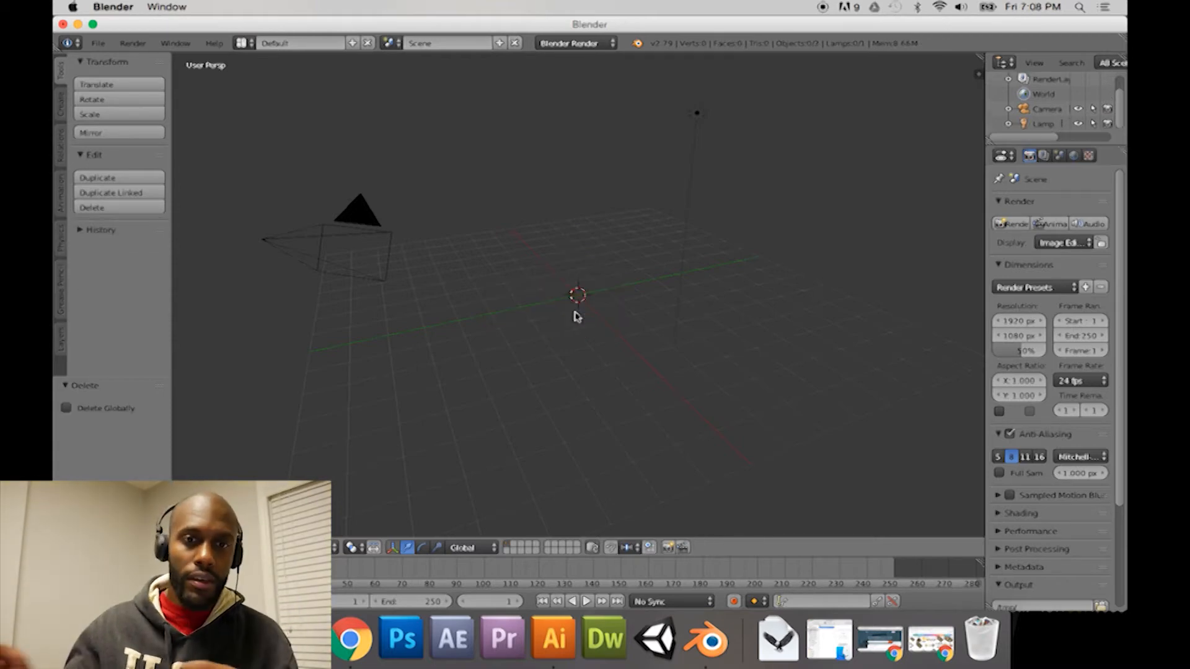
right_click(722, 139)
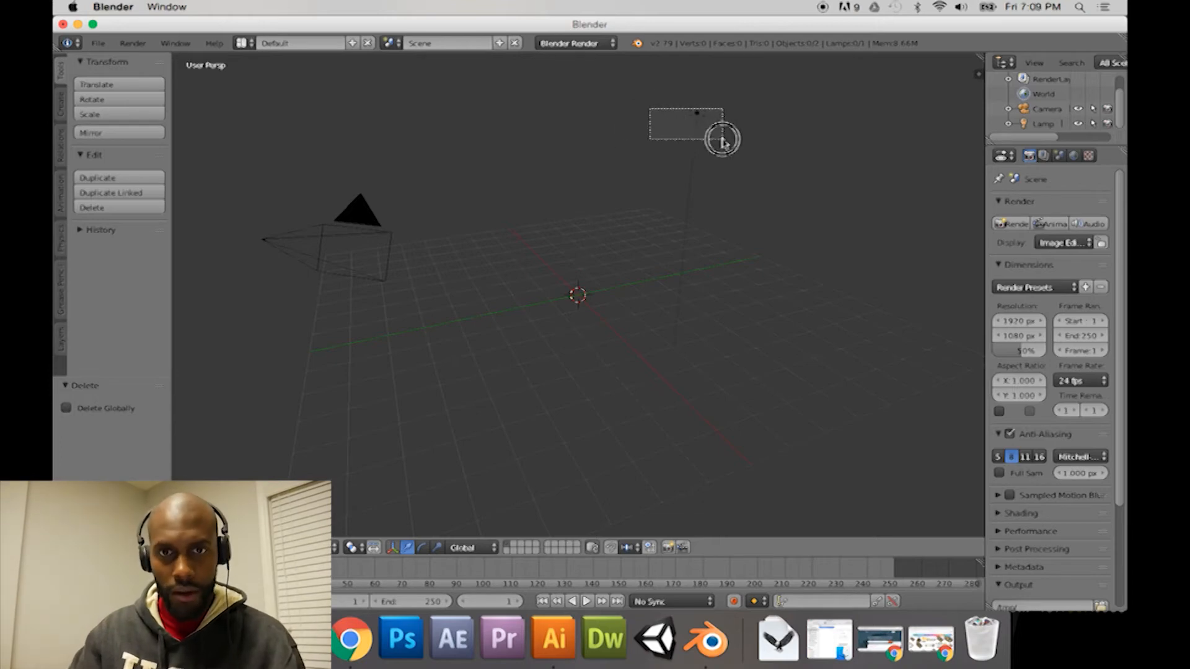
key("x")
left_click(722, 141)
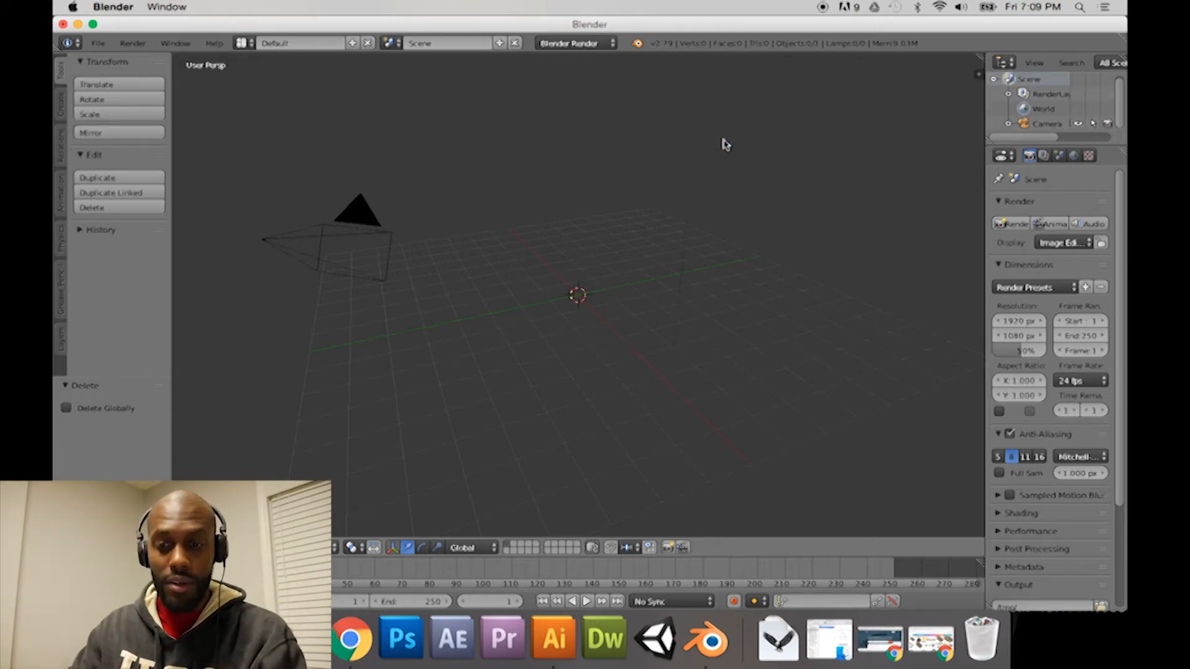
left_click_drag(361, 270, 363, 271)
key("x")
left_click(363, 271)
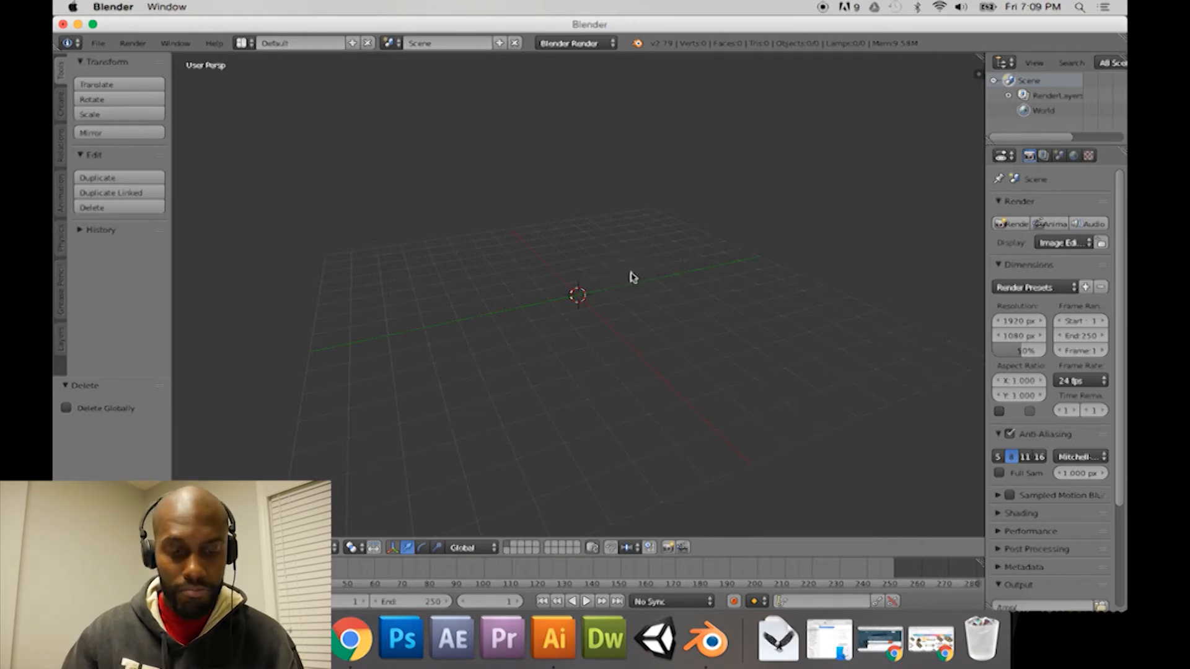
middle_click_drag(630, 277, 558, 282)
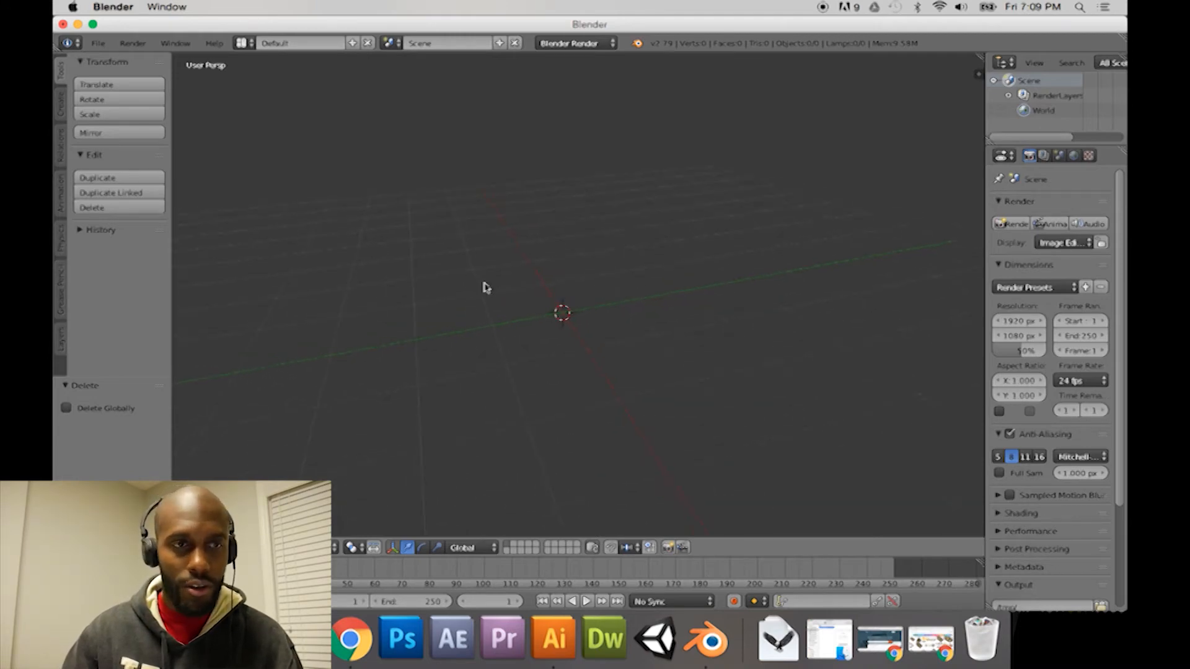
left_click(102, 47)
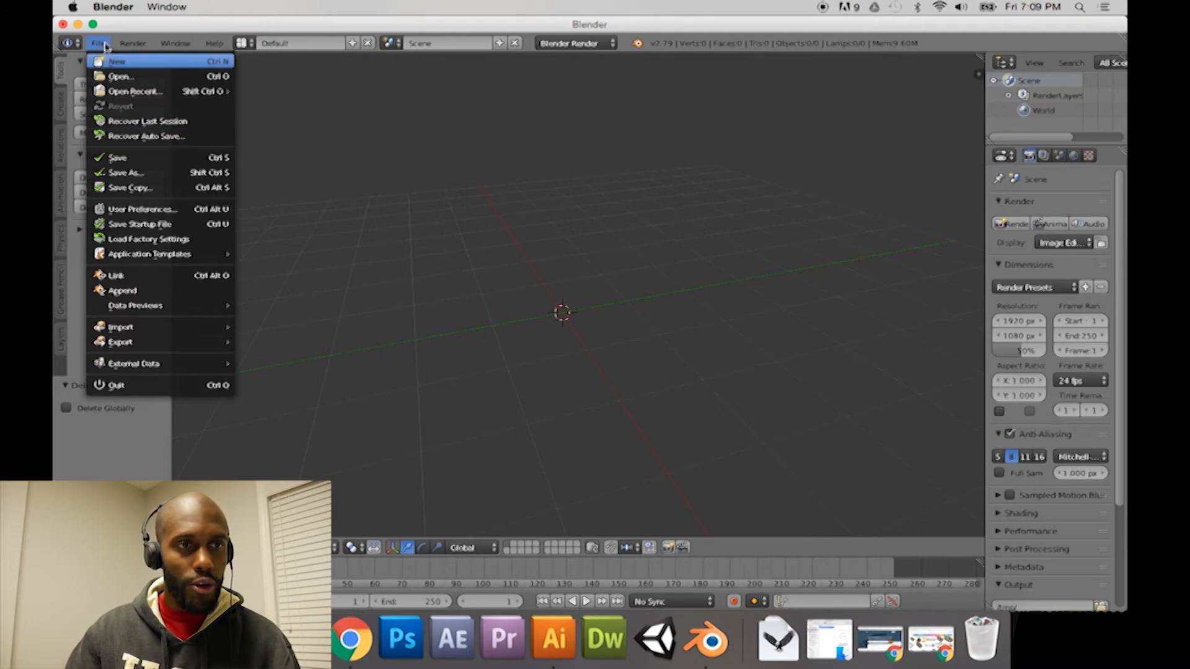
mouse_move(150, 330)
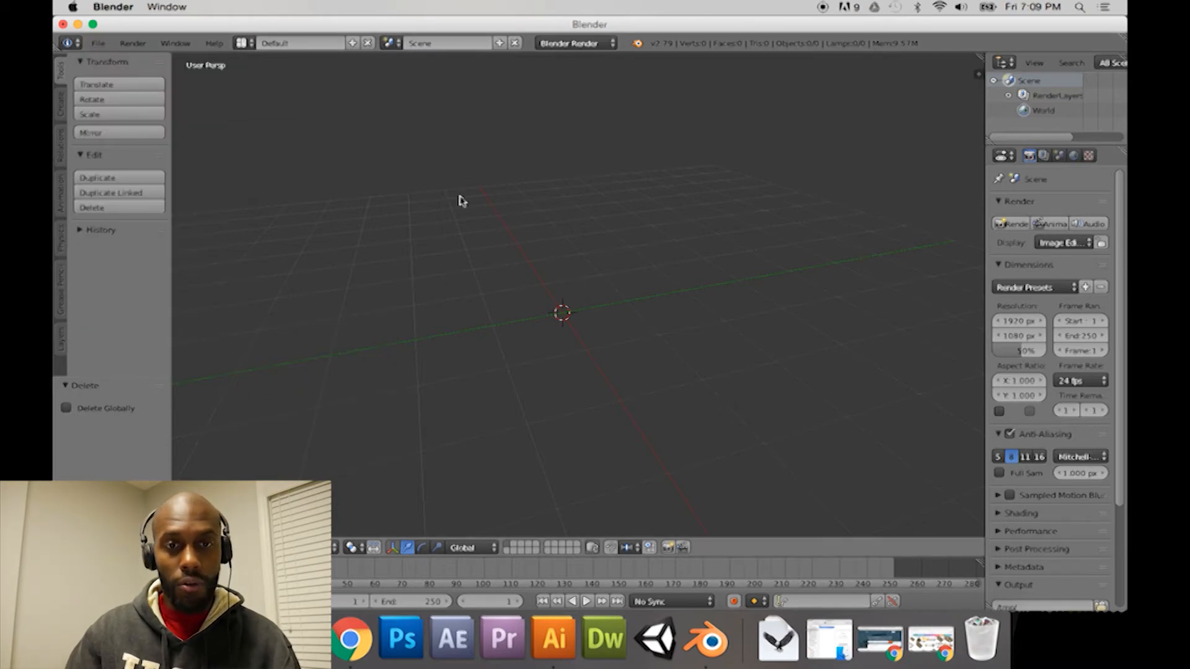
scroll(622, 212, "down", 2)
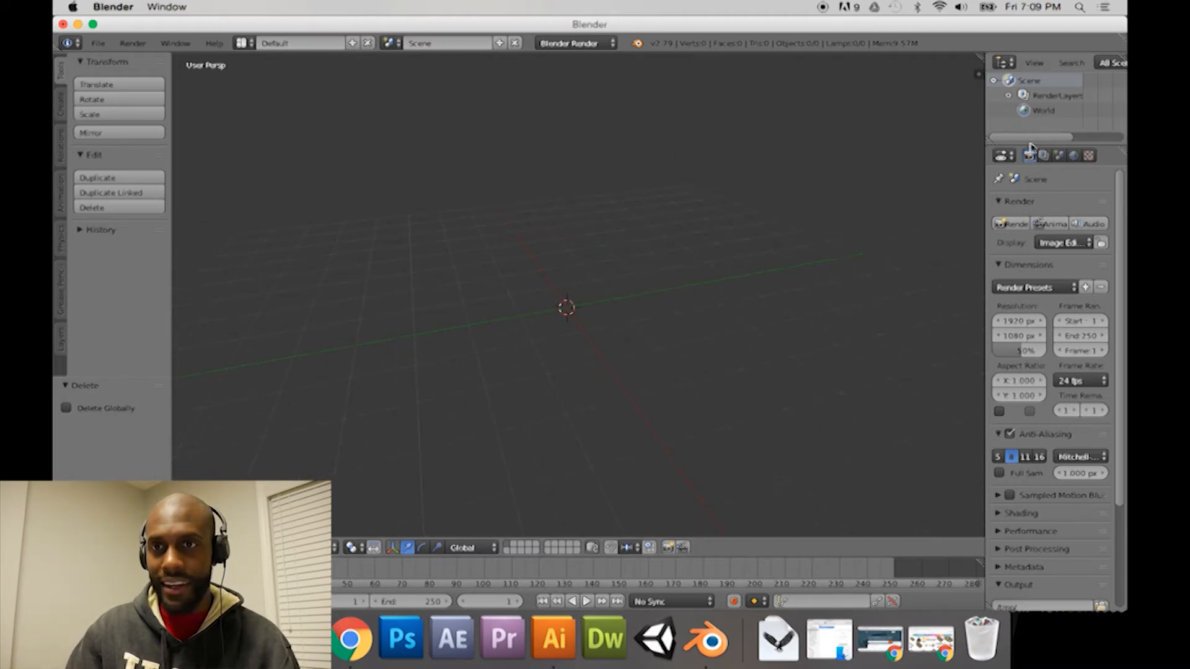
Step: Make the Outliner area taller and wider, and keep Outliner as its editor type
left_click_drag(1031, 147, 1032, 299)
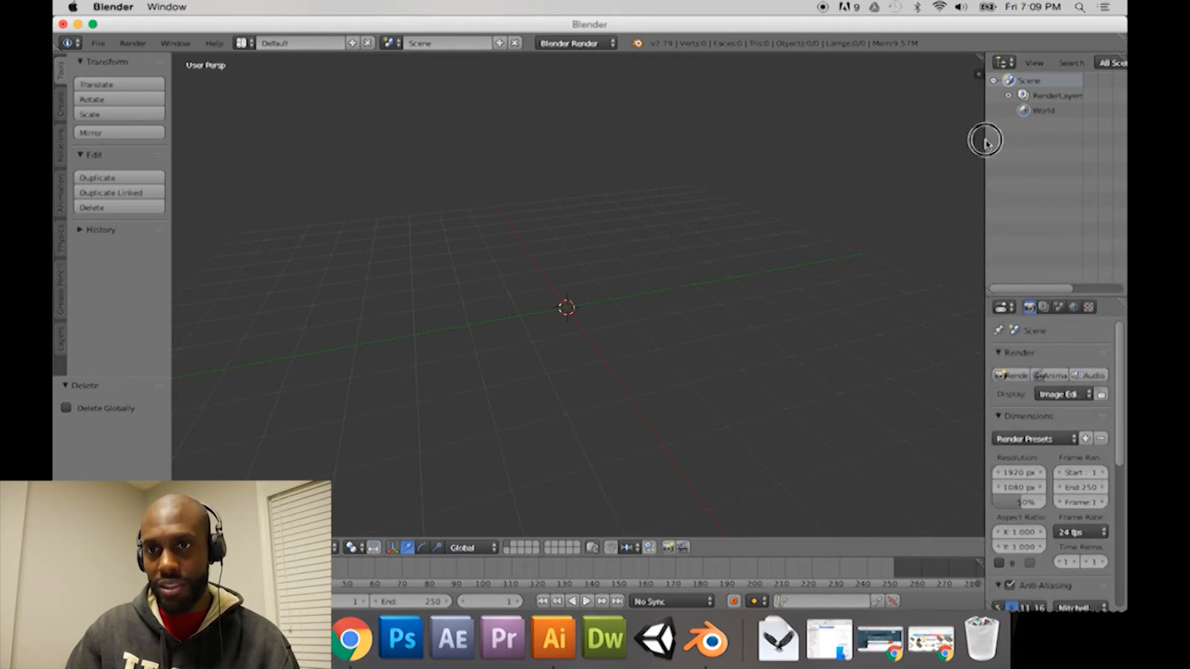
left_click_drag(984, 140, 919, 147)
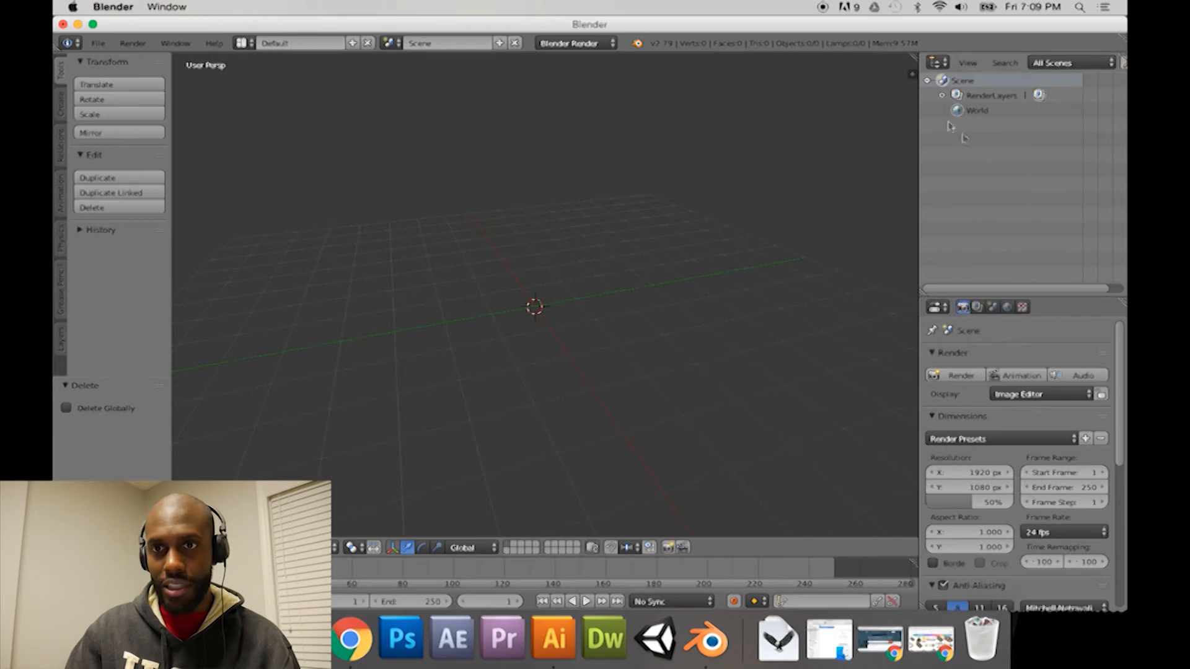
left_click(938, 64)
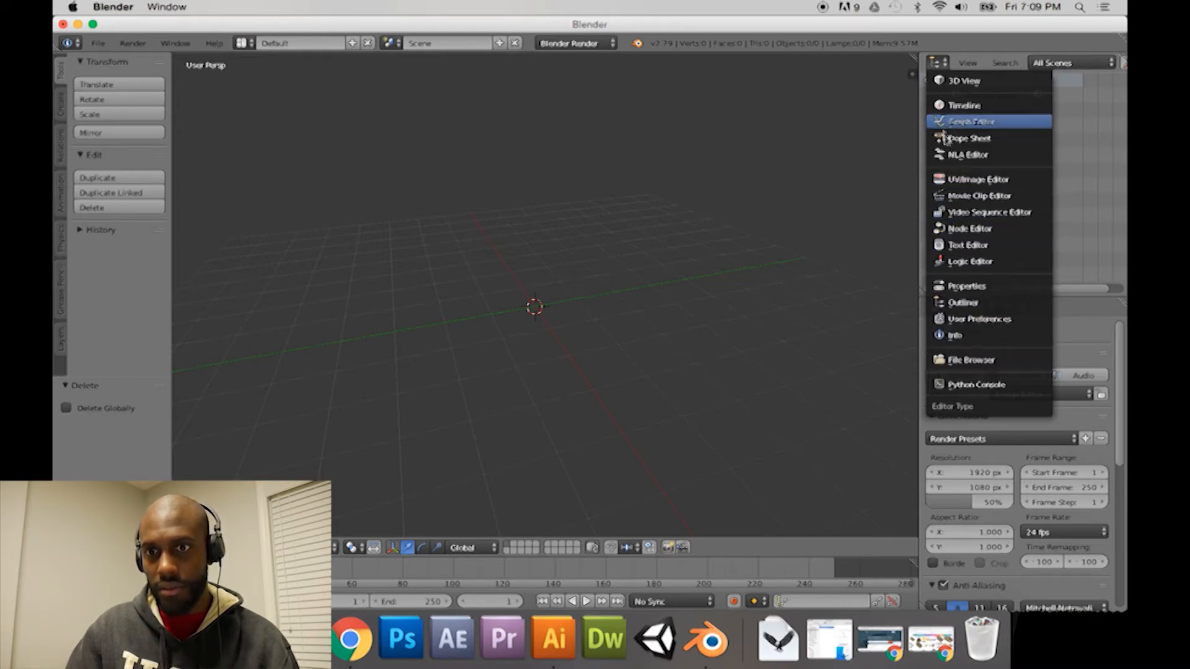
left_click(964, 304)
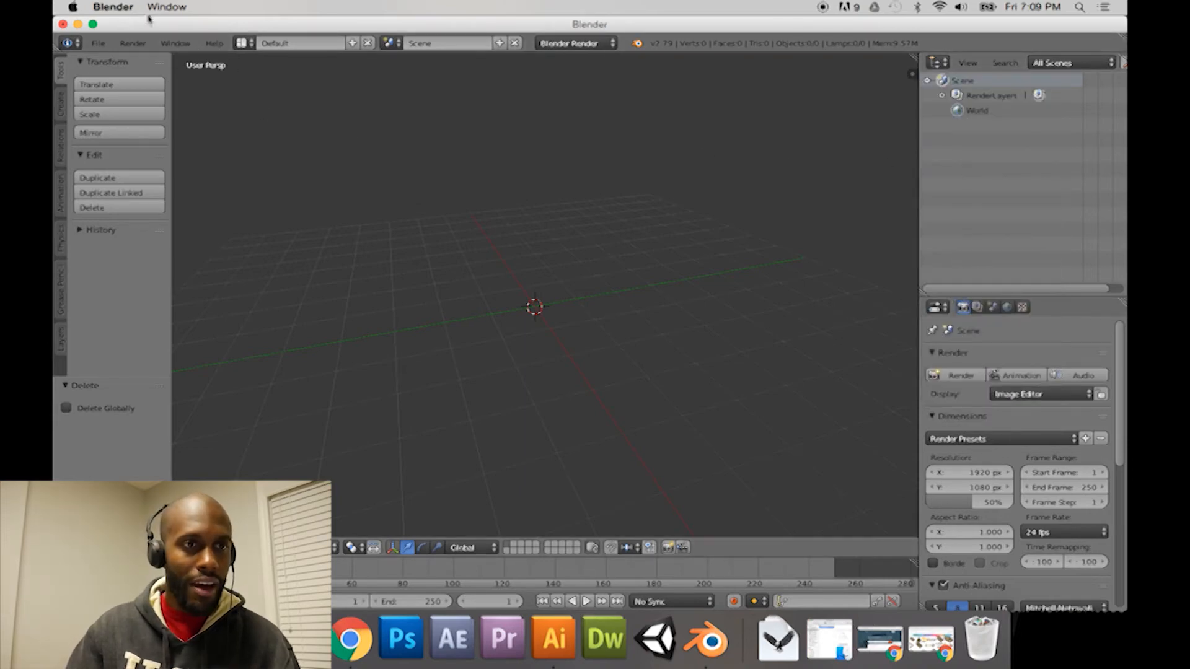
Step: Import UCF_Logo.svg from the Desktop folder as Scalable Vector Graphics
left_click(99, 44)
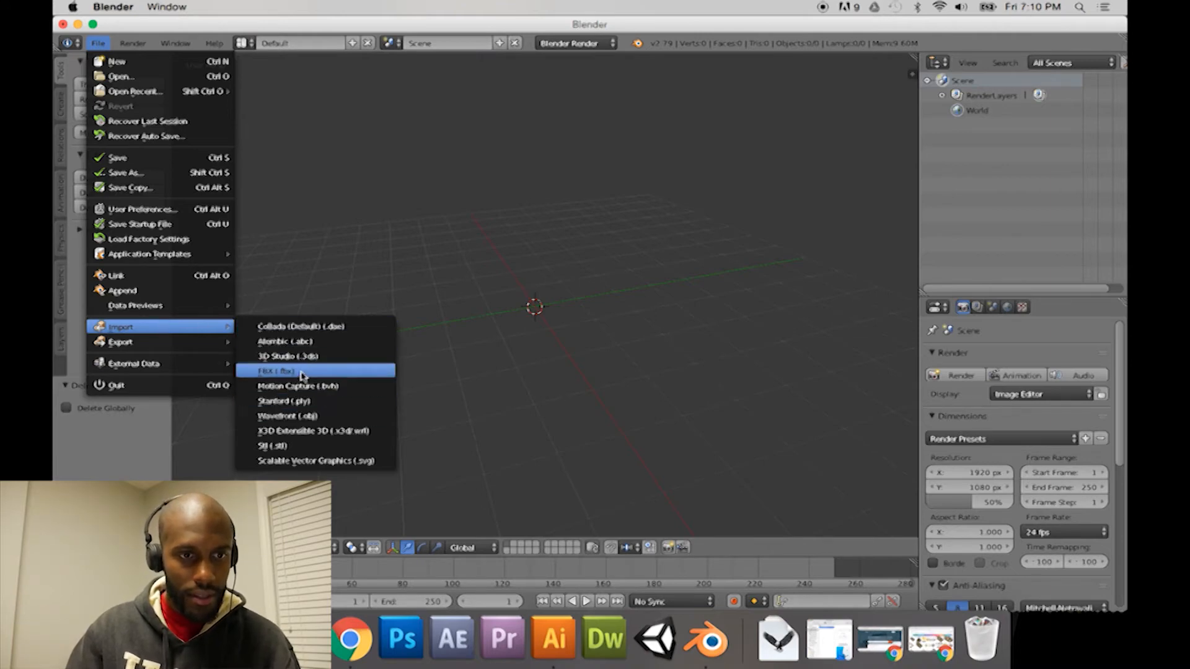
left_click(318, 462)
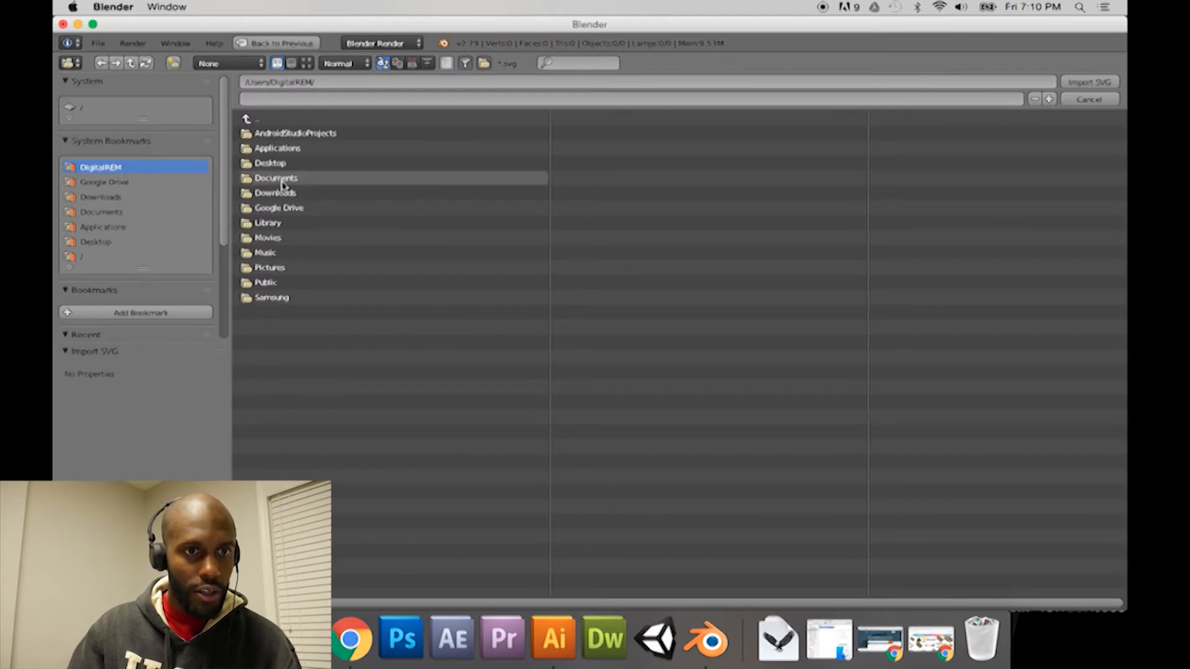
left_click(272, 163)
left_click(277, 152)
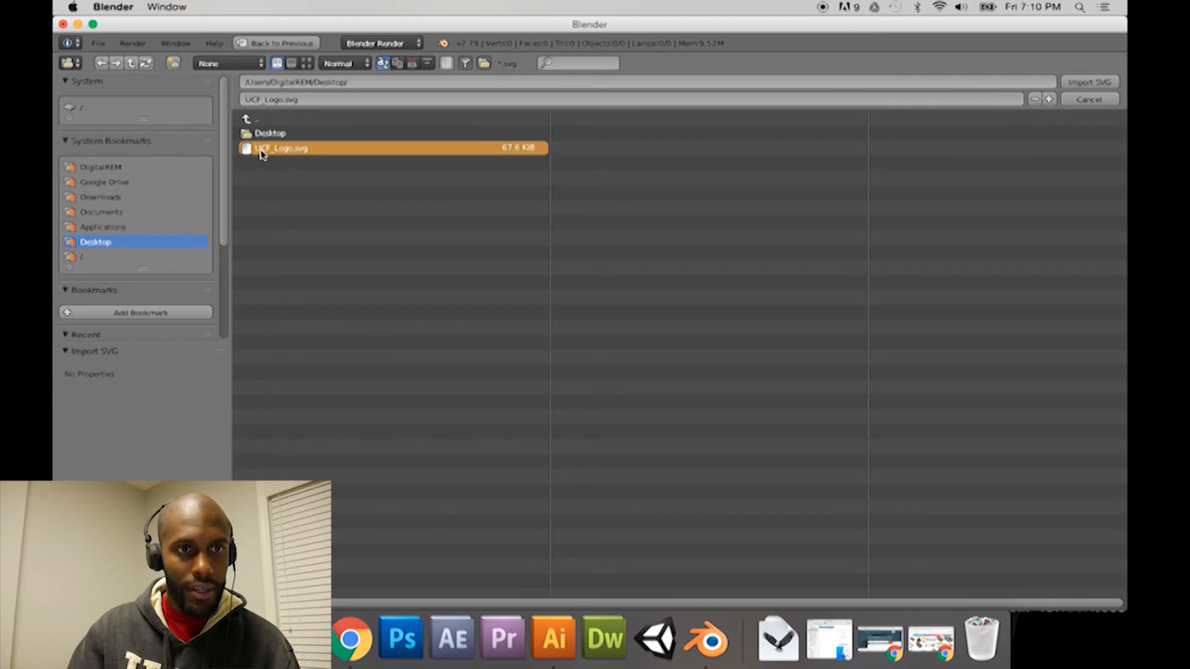
double_click(261, 152)
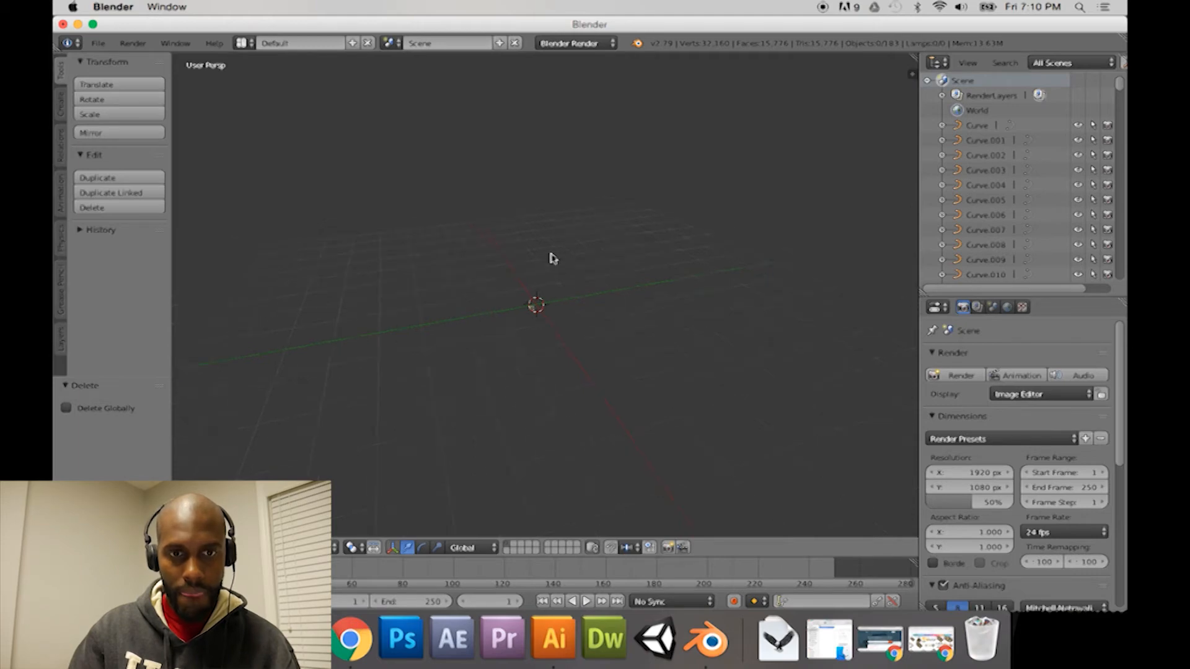
Step: Select all the imported logo curves and nudge them off the scene centre, ending with a move of about 0.008 along Y
key("a")
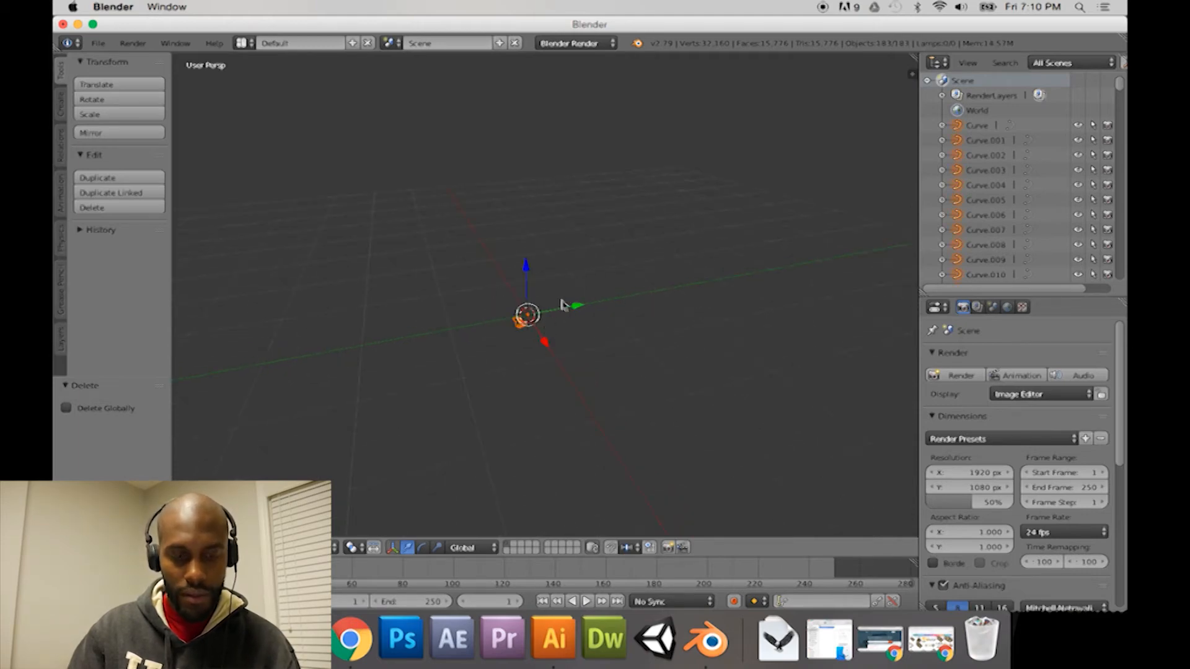
mouse_move(564, 344)
middle_mouse_down()
mouse_move(629, 298)
mouse_move(605, 308)
mouse_move(622, 279)
mouse_move(603, 333)
mouse_move(553, 346)
mouse_move(558, 329)
middle_mouse_up()
left_click_drag(599, 297, 632, 298)
left_click_drag(615, 338, 611, 305)
left_click_drag(624, 261, 627, 260)
middle_click_drag(638, 334, 527, 330)
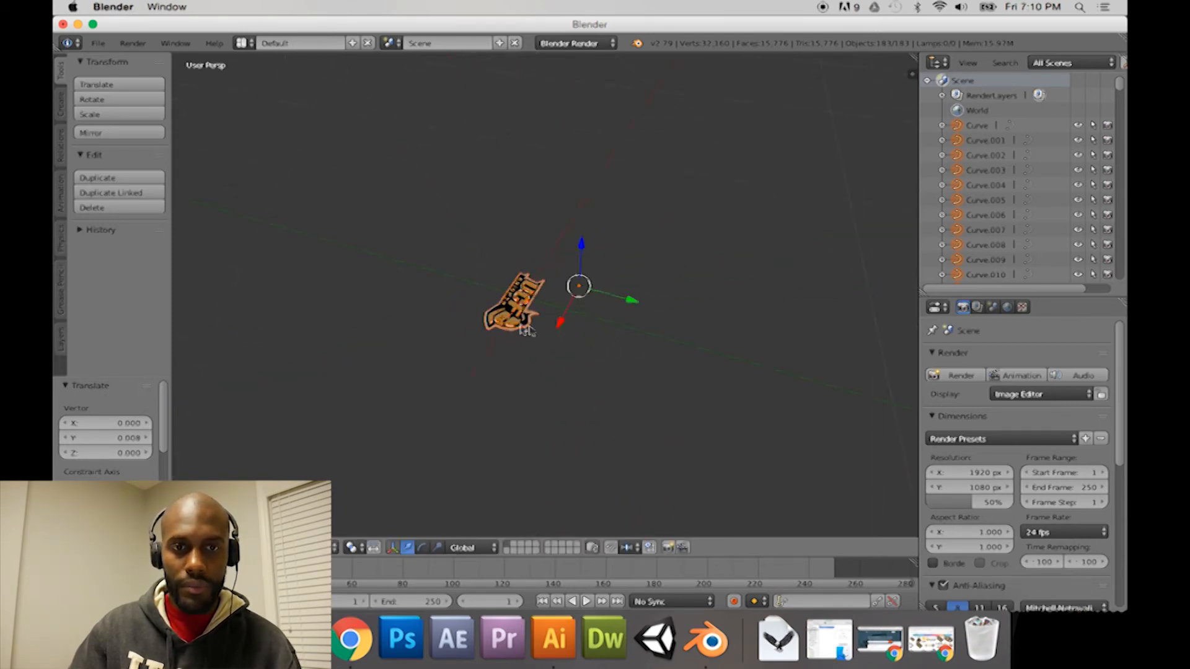
middle_click_drag(582, 323, 621, 315)
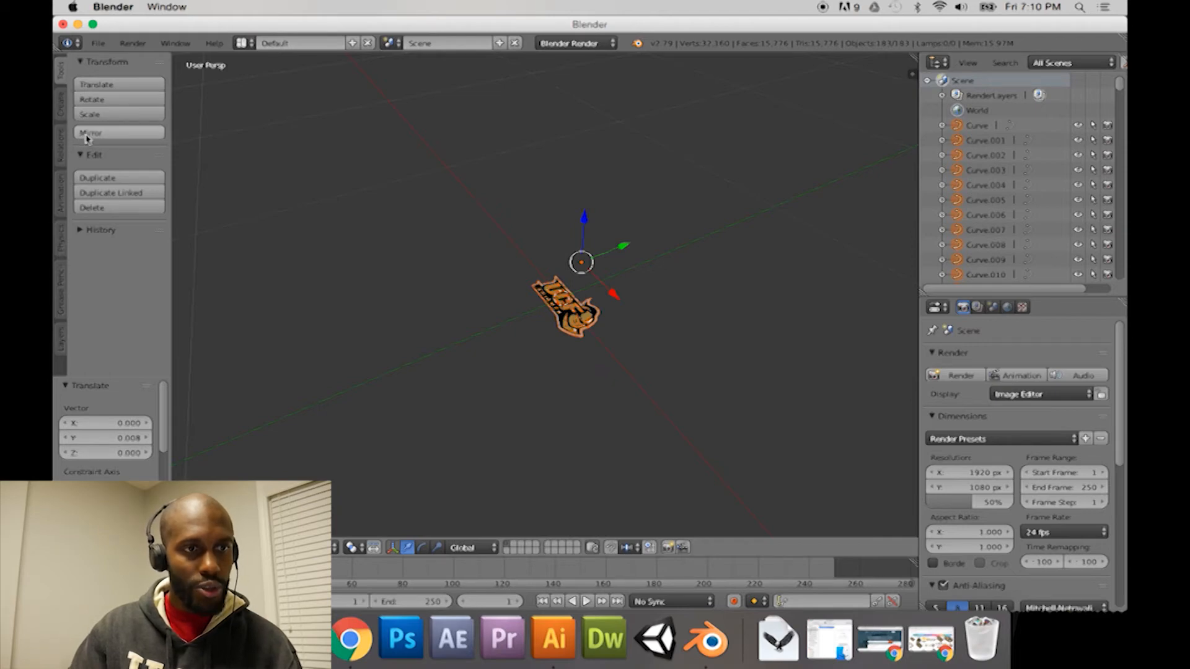
Step: Scale all the selected logo curves up uniformly by about 2.757
left_click(97, 115)
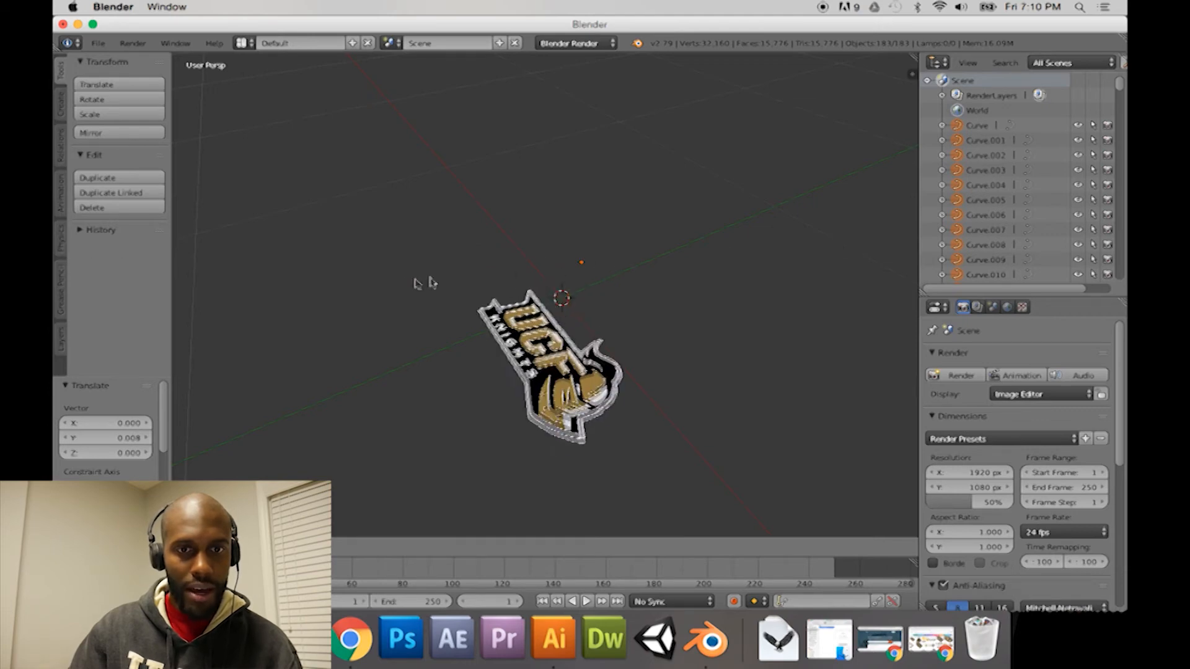
left_click(906, 310)
scroll(742, 322, "down", 5)
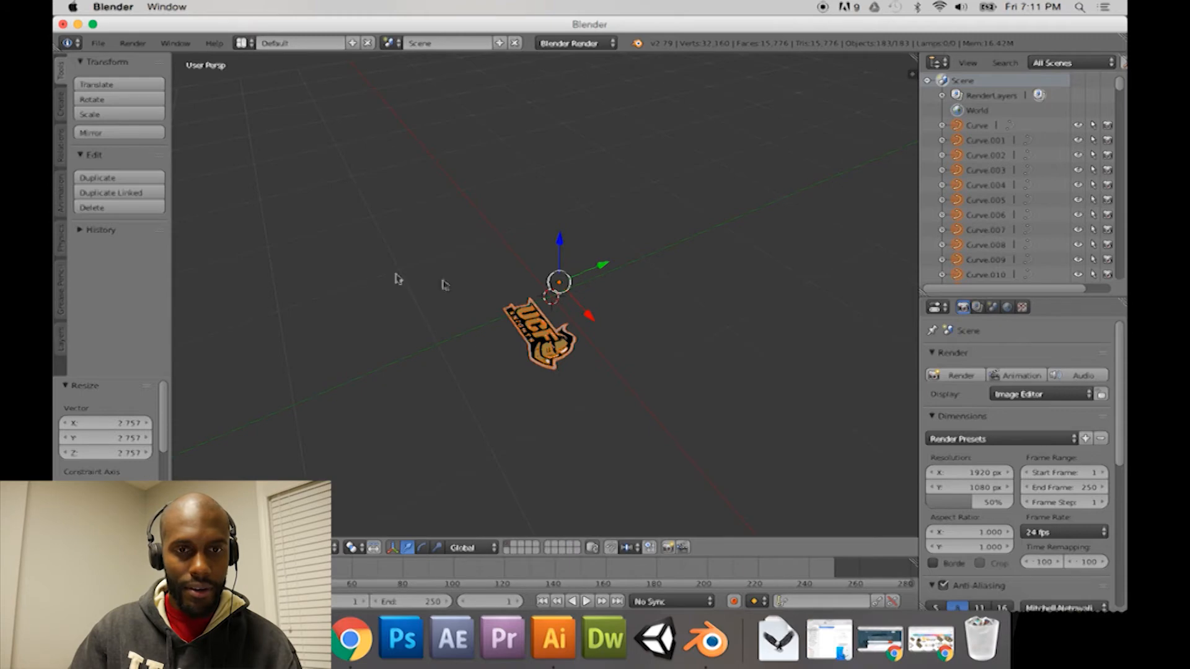
middle_click_drag(617, 292, 543, 325)
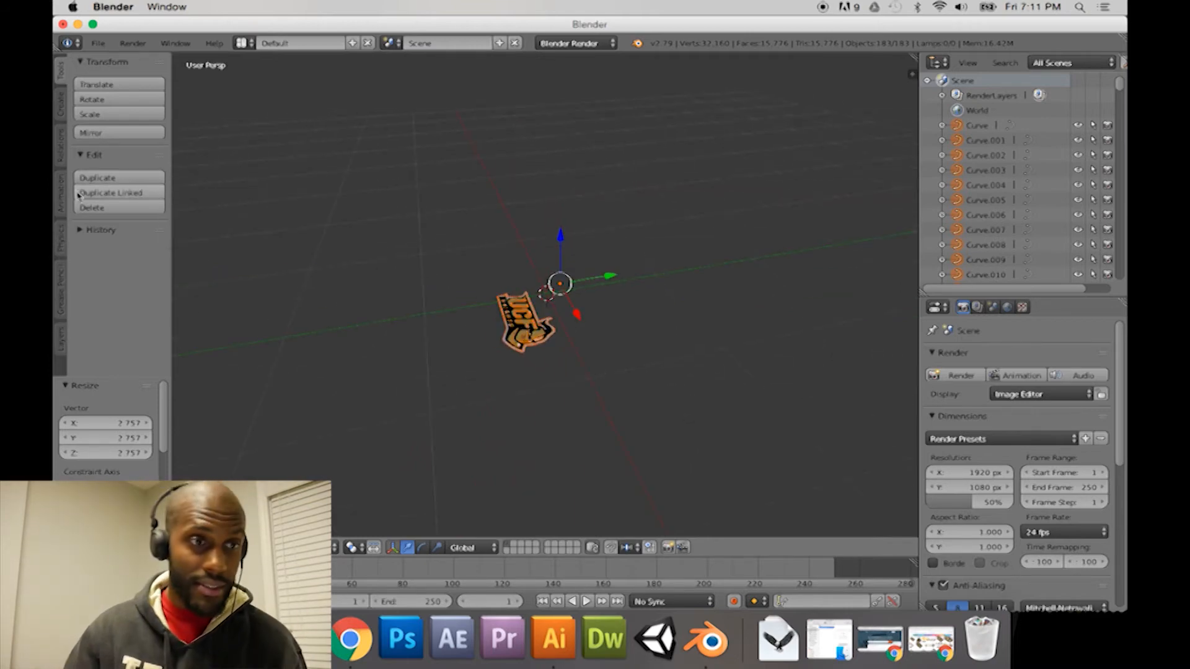
Step: Look through the tool shelf categories for an operation that resets the origin of the logo curves
key("b")
left_click_drag(479, 290, 540, 360)
left_click(62, 112)
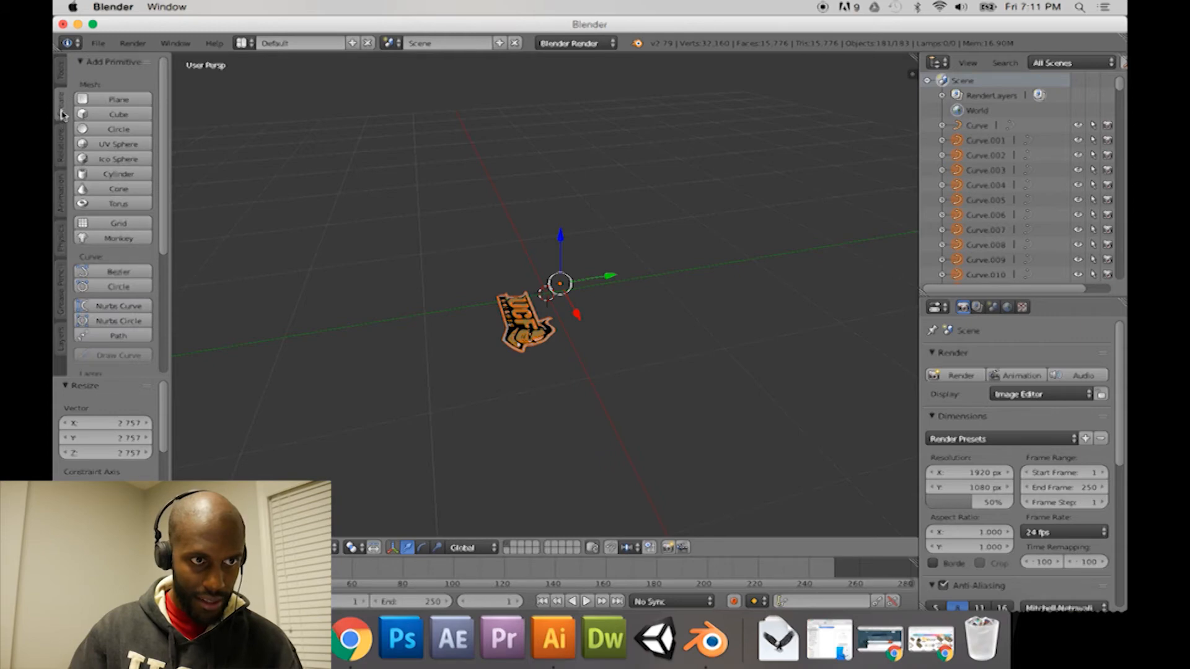
left_click(62, 151)
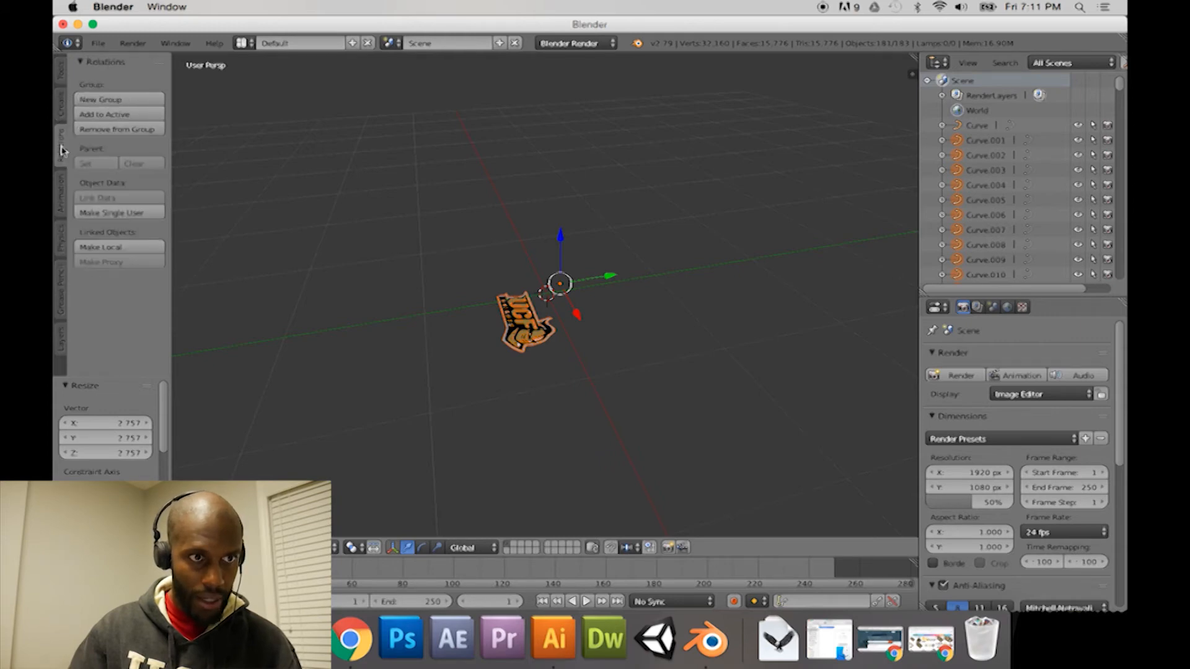
scroll(64, 162, "down", 4)
scroll(65, 162, "up", 6)
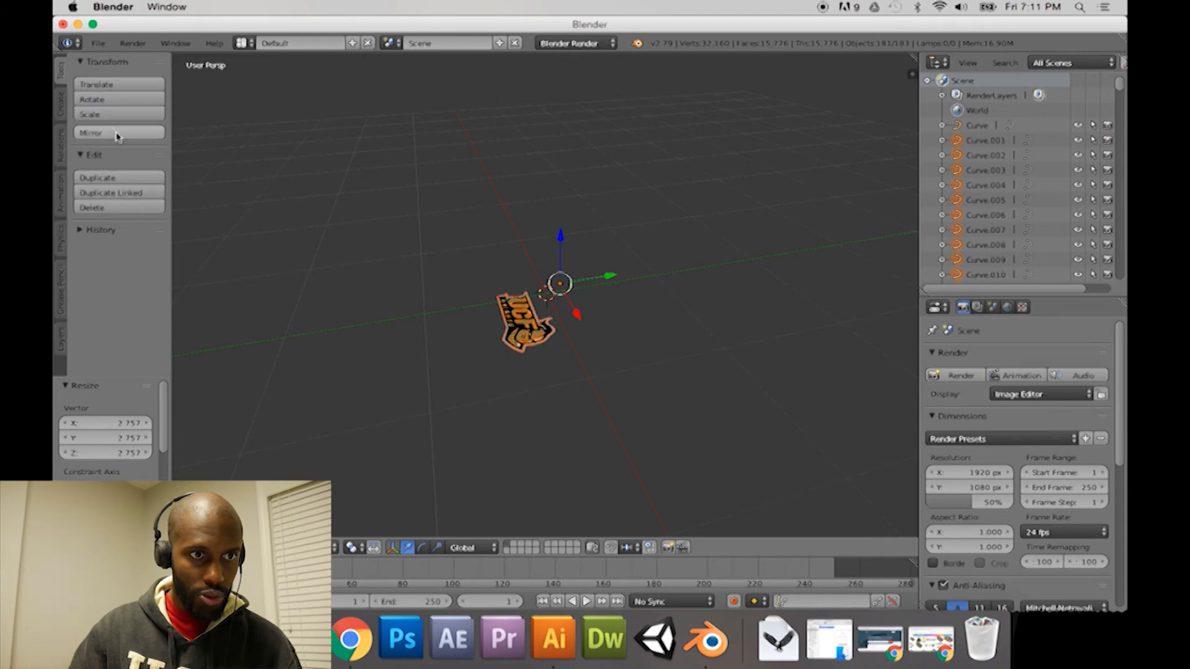
left_click(81, 231)
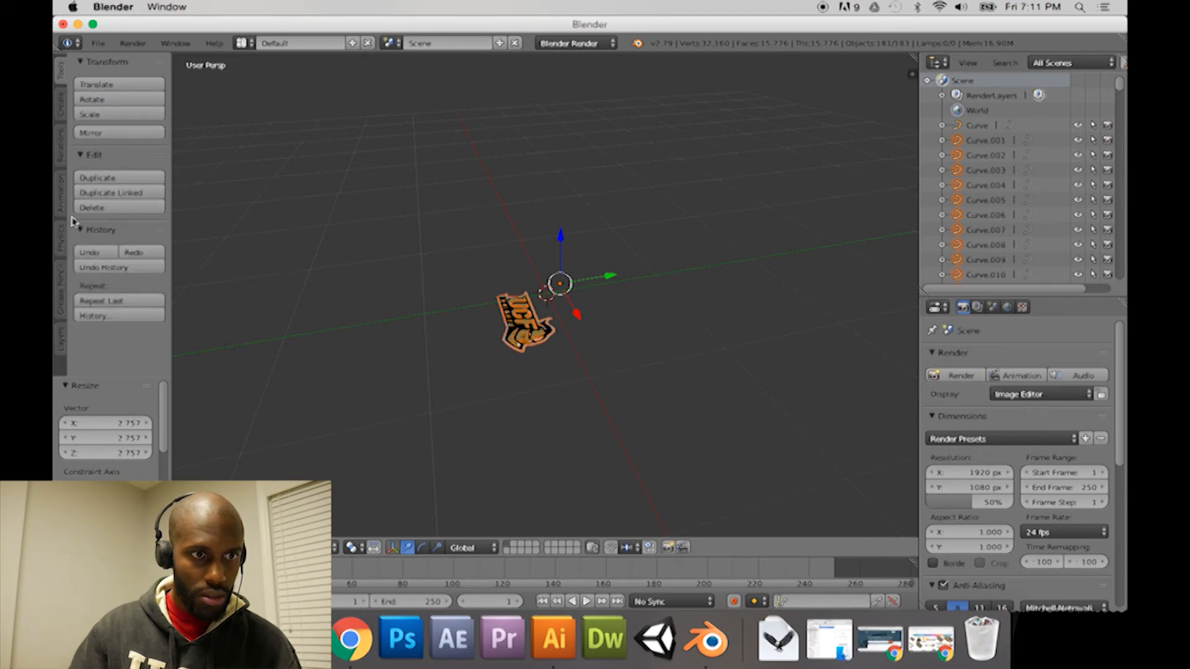
scroll(62, 325, "down", 5)
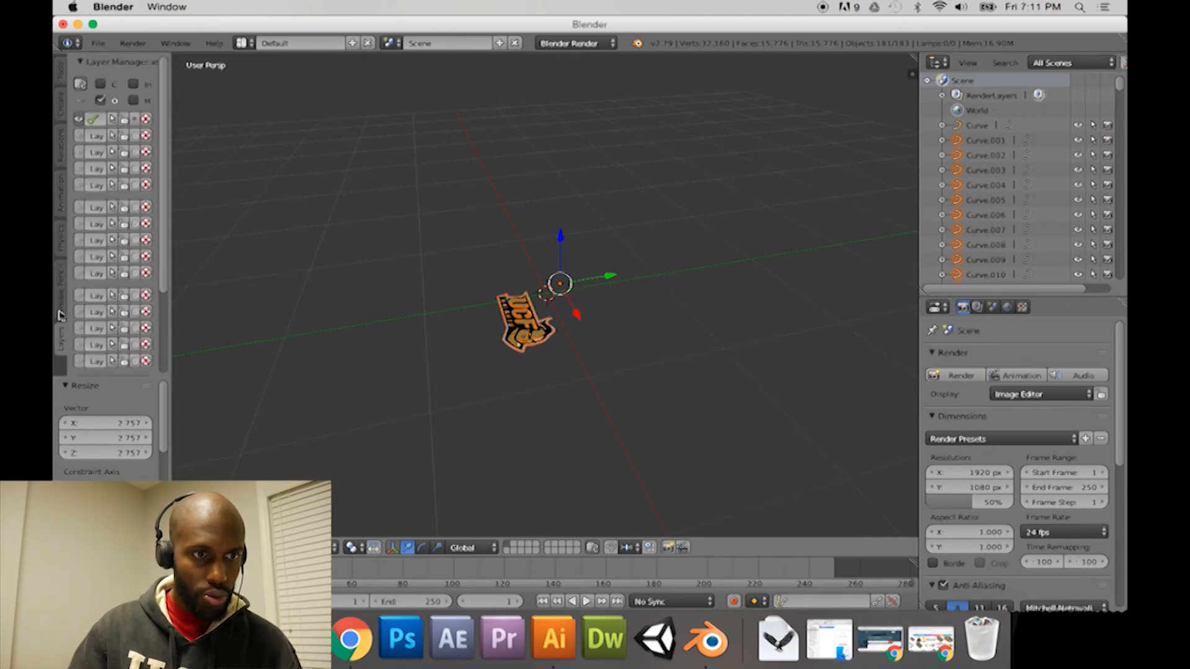
left_click(60, 243)
left_click(64, 212)
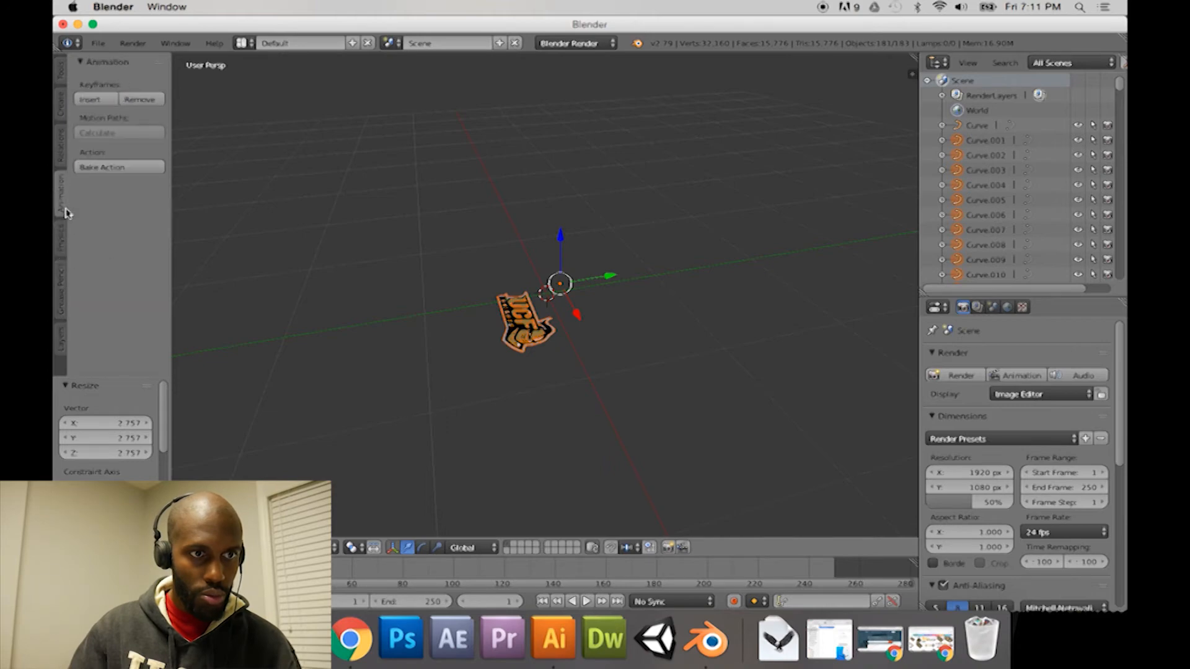
left_click(61, 159)
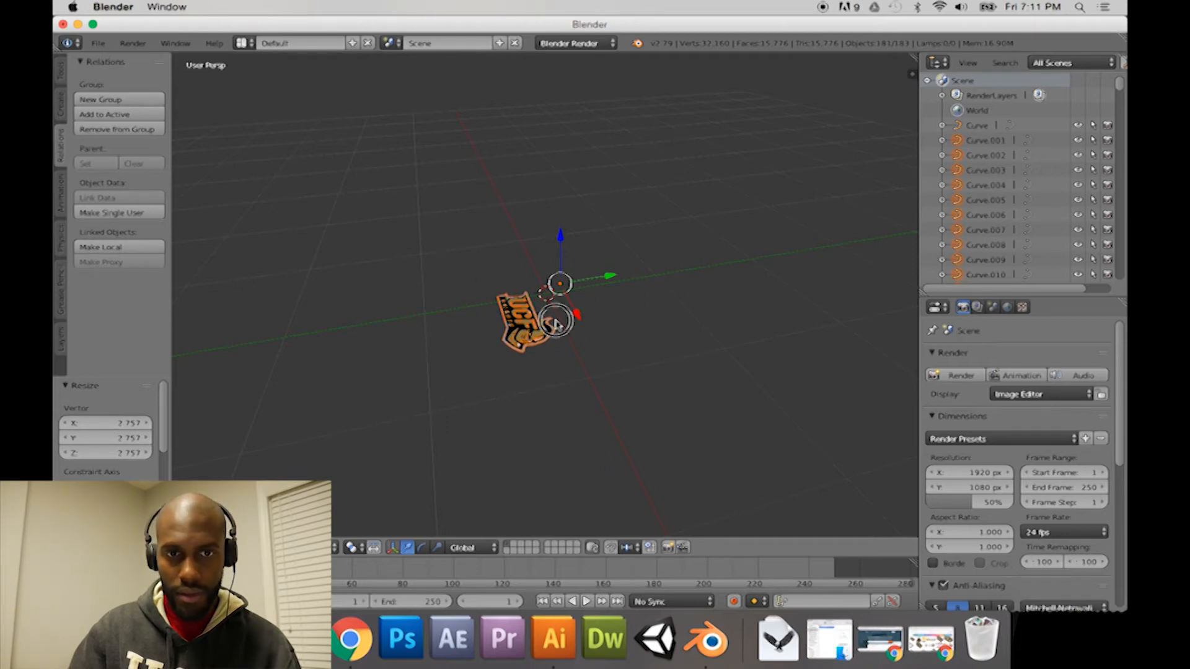
Step: Make one logo curve active, box-select the logo's curves, and set their origins with Origin to Geometry
right_click(538, 326)
right_click(526, 330)
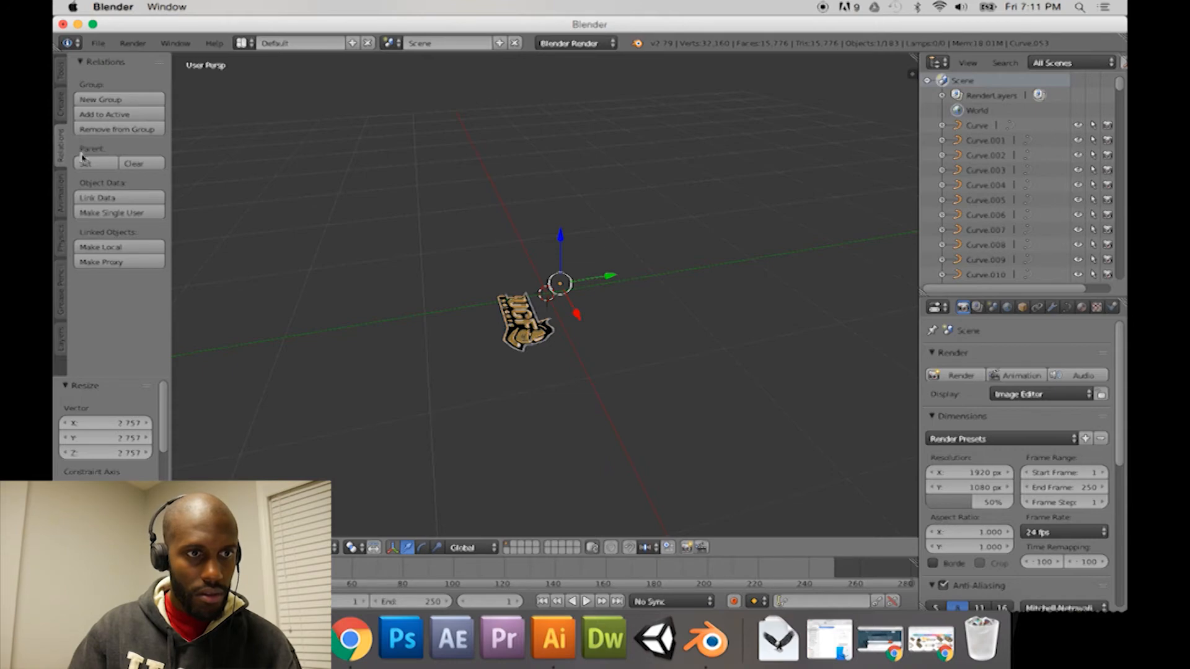
left_click(62, 109)
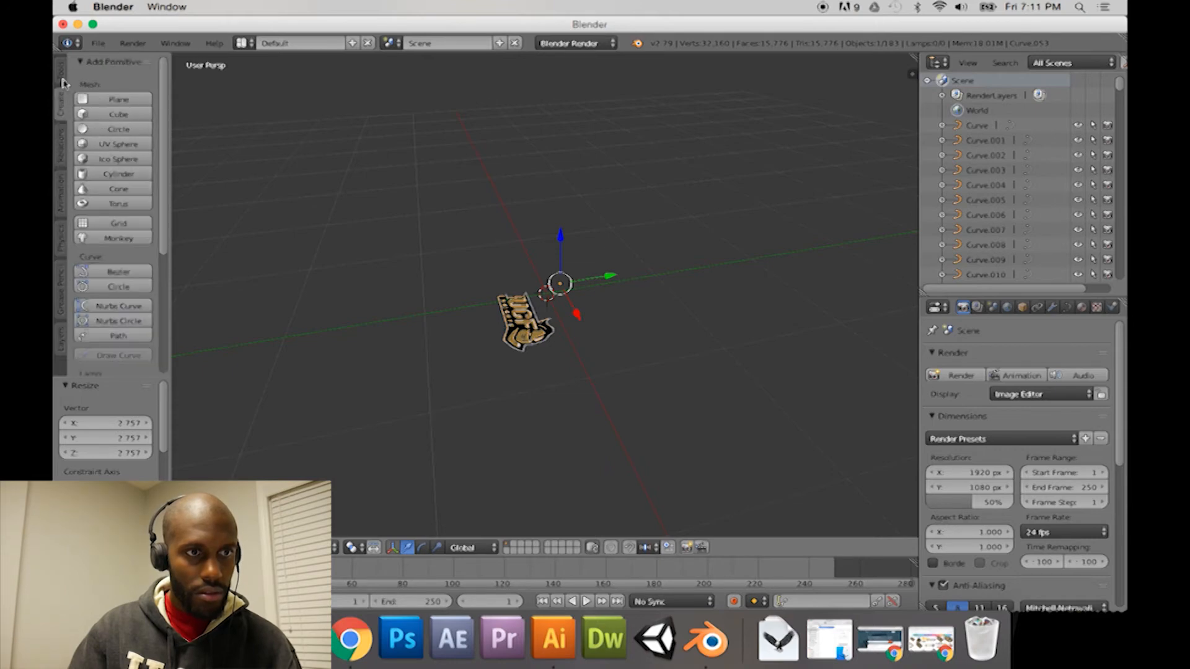
left_click(63, 81)
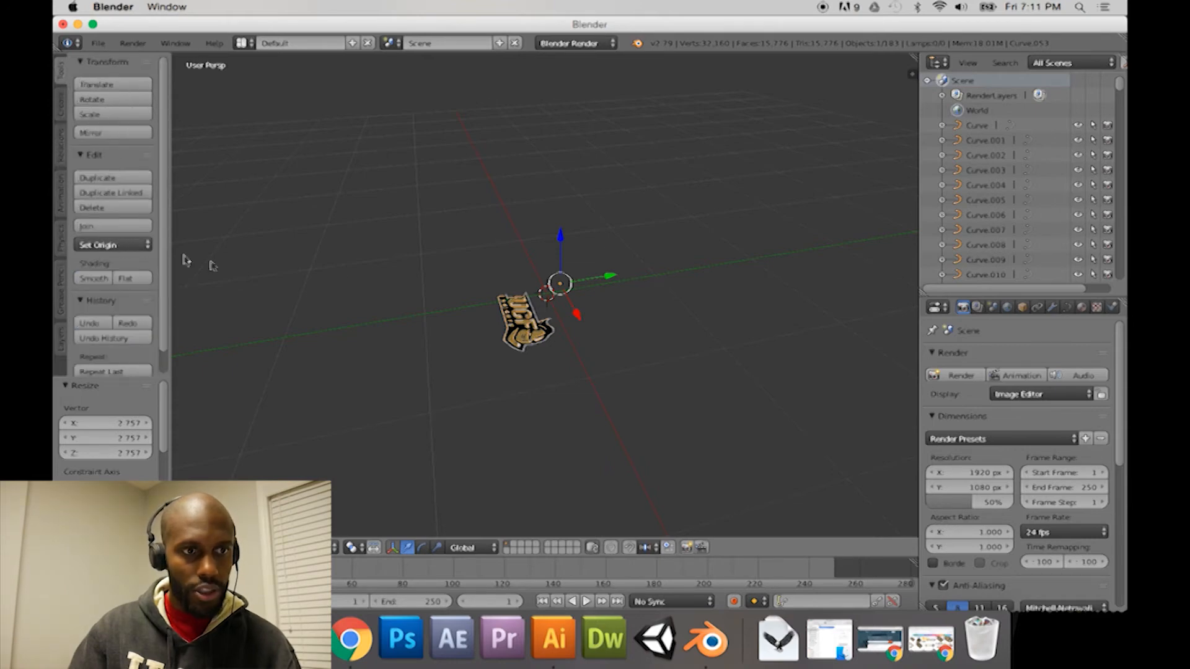
middle_click_drag(519, 304, 473, 295)
left_click_drag(524, 352, 524, 352)
key("b")
left_click_drag(468, 279, 531, 354)
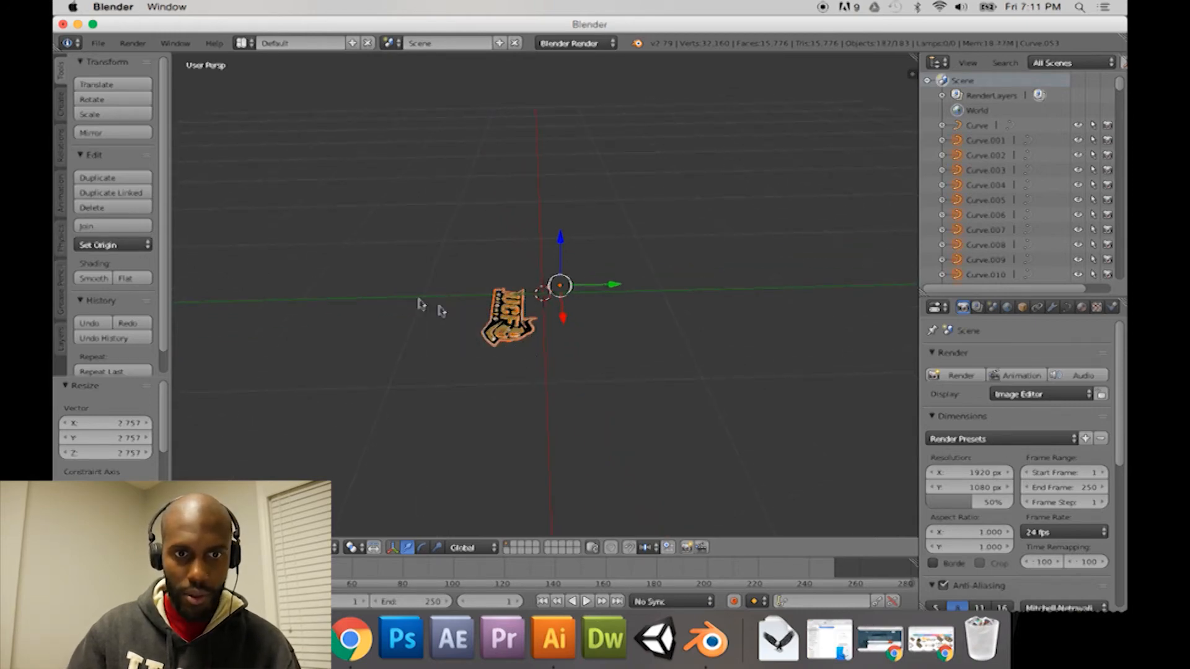
left_click(132, 248)
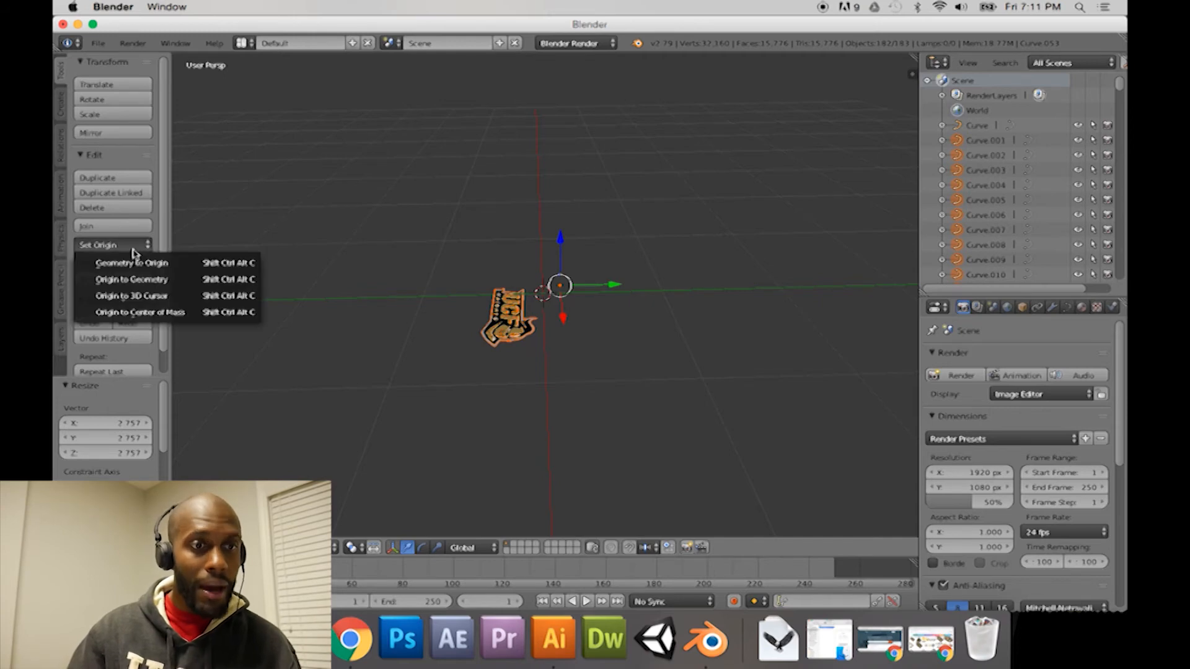
left_click(160, 283)
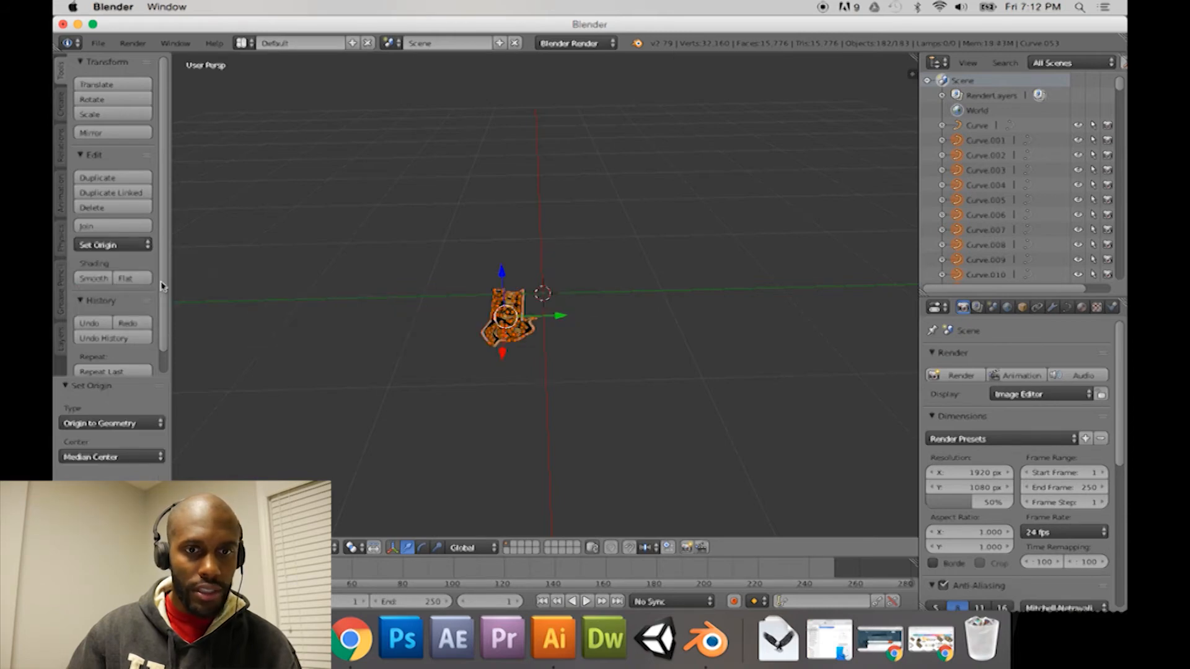
Step: Select the gold U of the logo, try raising it about 0.077 along Z, and undo the move
middle_click_drag(391, 293, 473, 291)
scroll(538, 294, "up", 6)
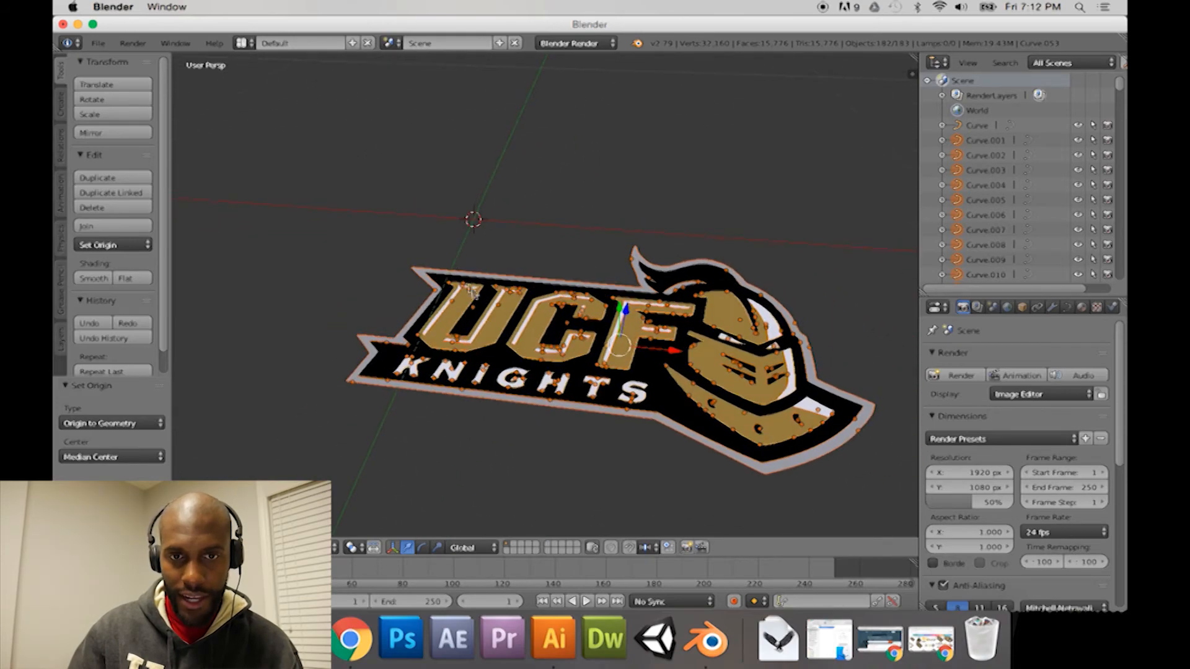
right_click(482, 411)
right_click(485, 346)
middle_click_drag(466, 378, 351, 329)
middle_click_drag(409, 211, 500, 279)
left_click_drag(459, 226, 451, 198)
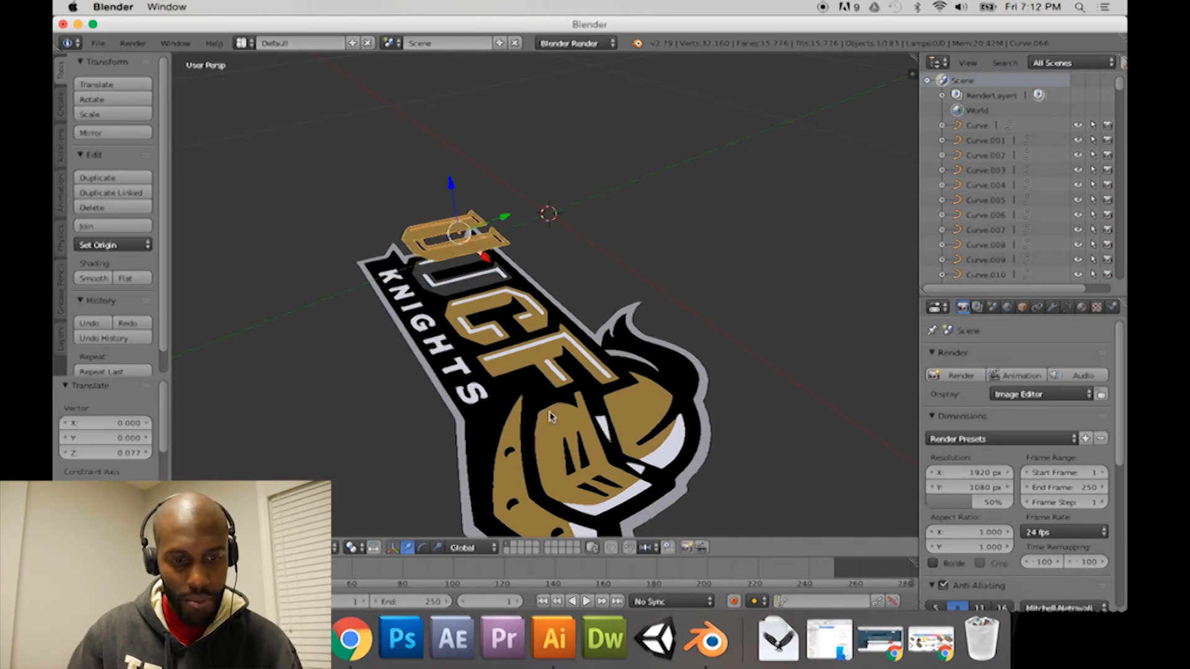
key("ctrl+z")
Step: Switch to Illustrator, isolate the logo group, try moving the gold U's compound path, and undo the move
left_click(555, 639)
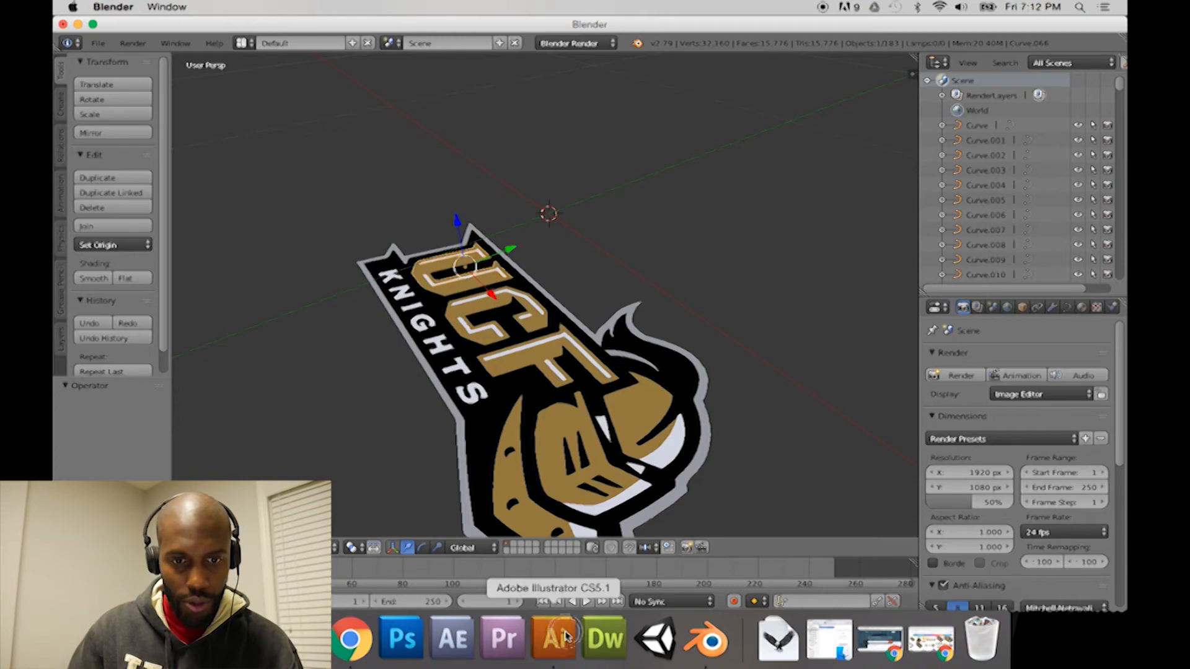
left_click(361, 375)
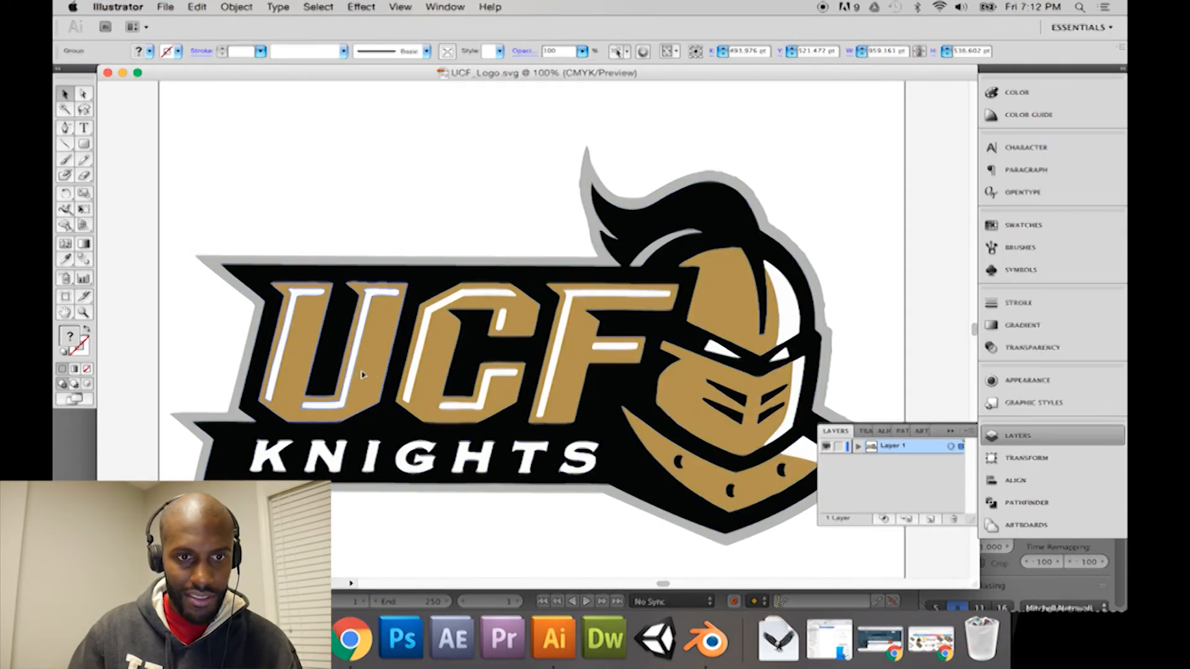
left_click_drag(367, 376, 376, 332)
key("super+z")
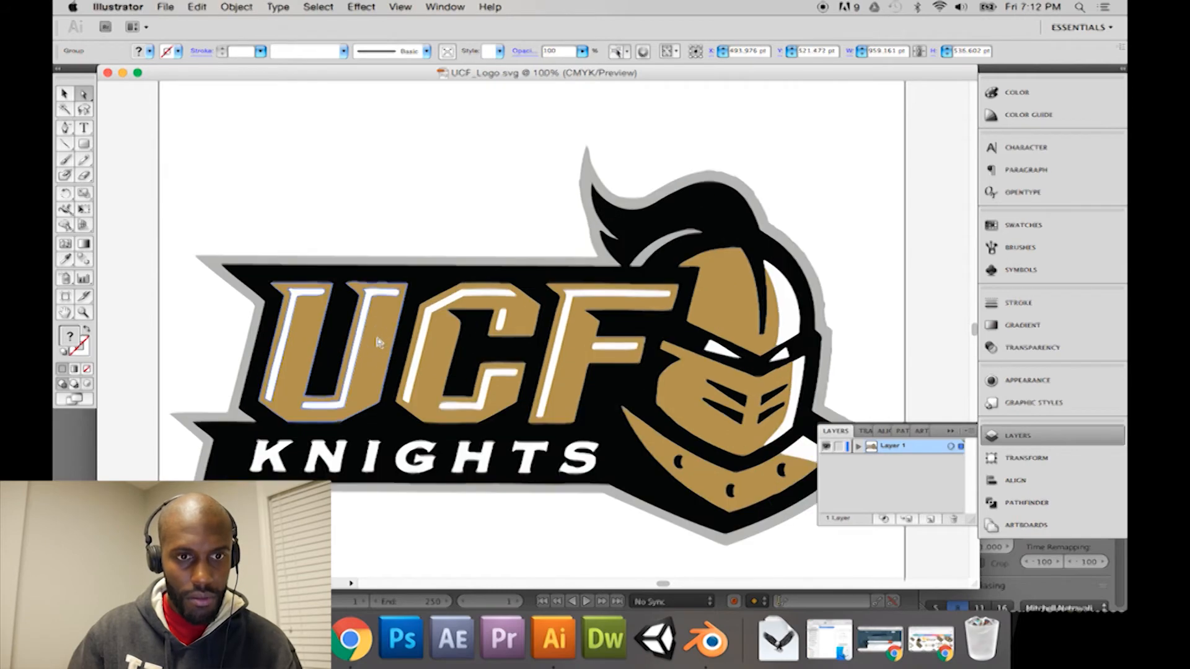
left_click(64, 94)
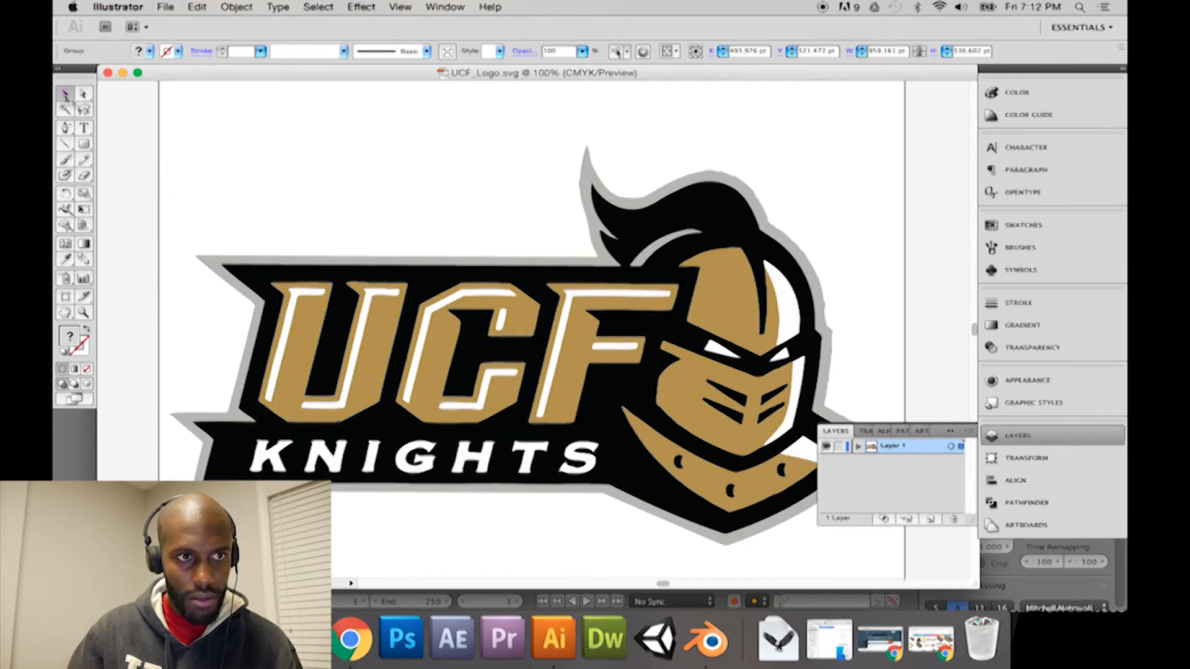
double_click(313, 332)
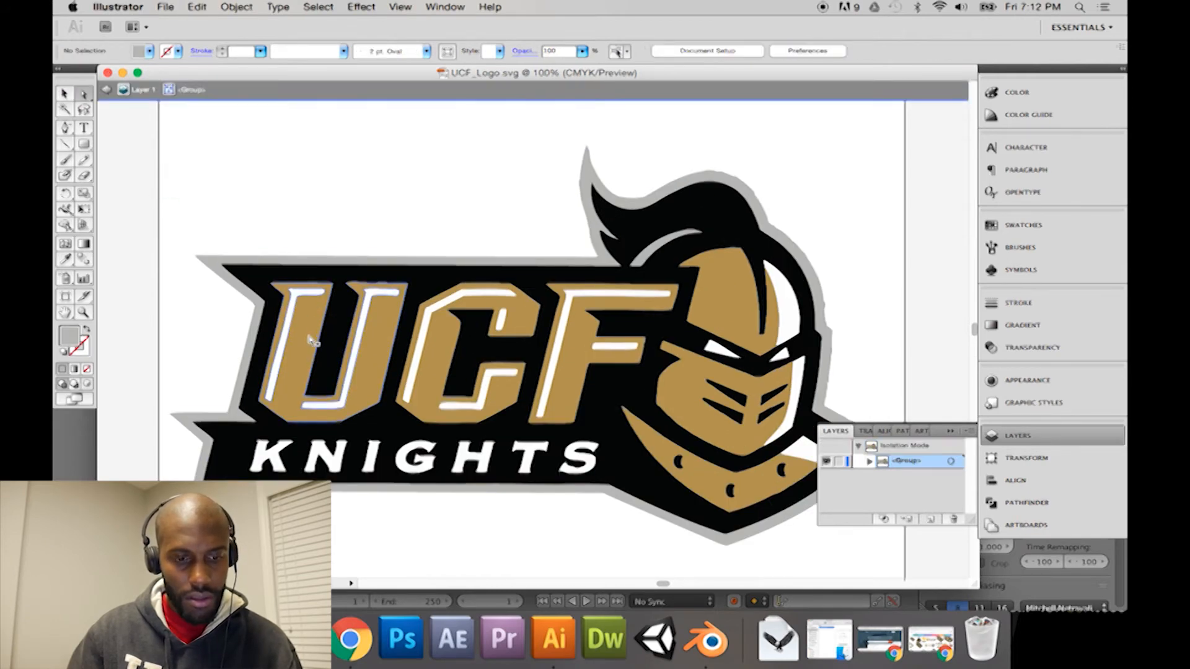
left_click(316, 341)
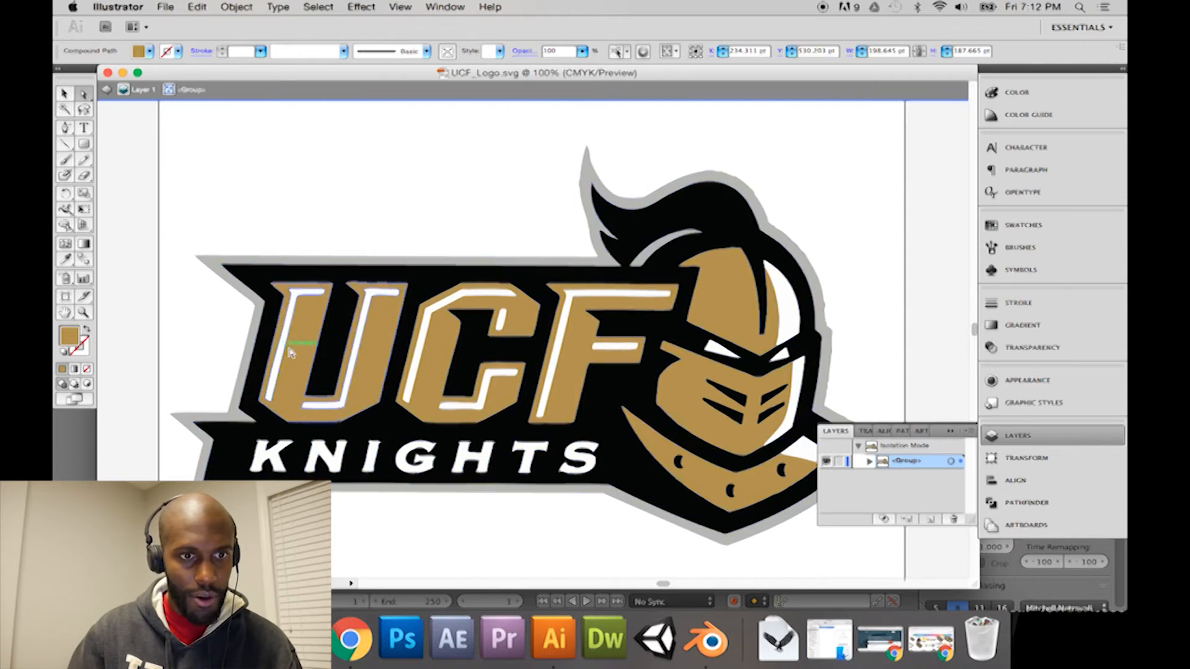
left_click_drag(296, 353, 289, 293)
key("super+c")
key("super+z")
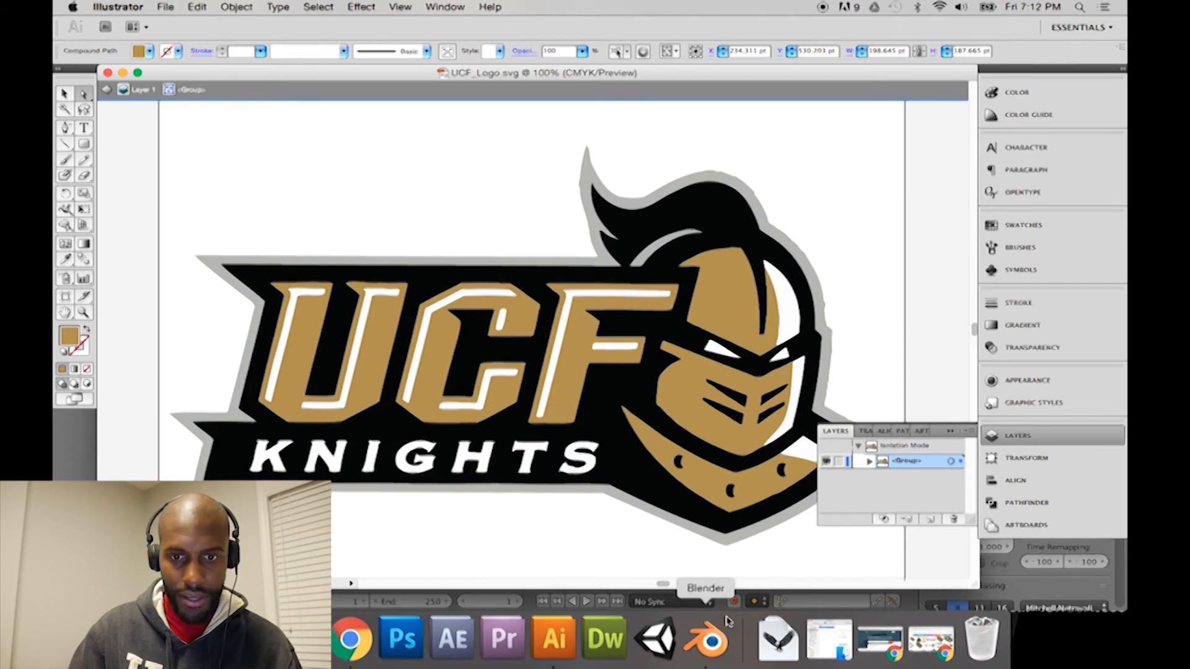
Step: Switch back to Blender, try lifting the gold U about 0.064 along Z, and undo the move
left_click(700, 642)
left_click_drag(463, 228, 460, 200)
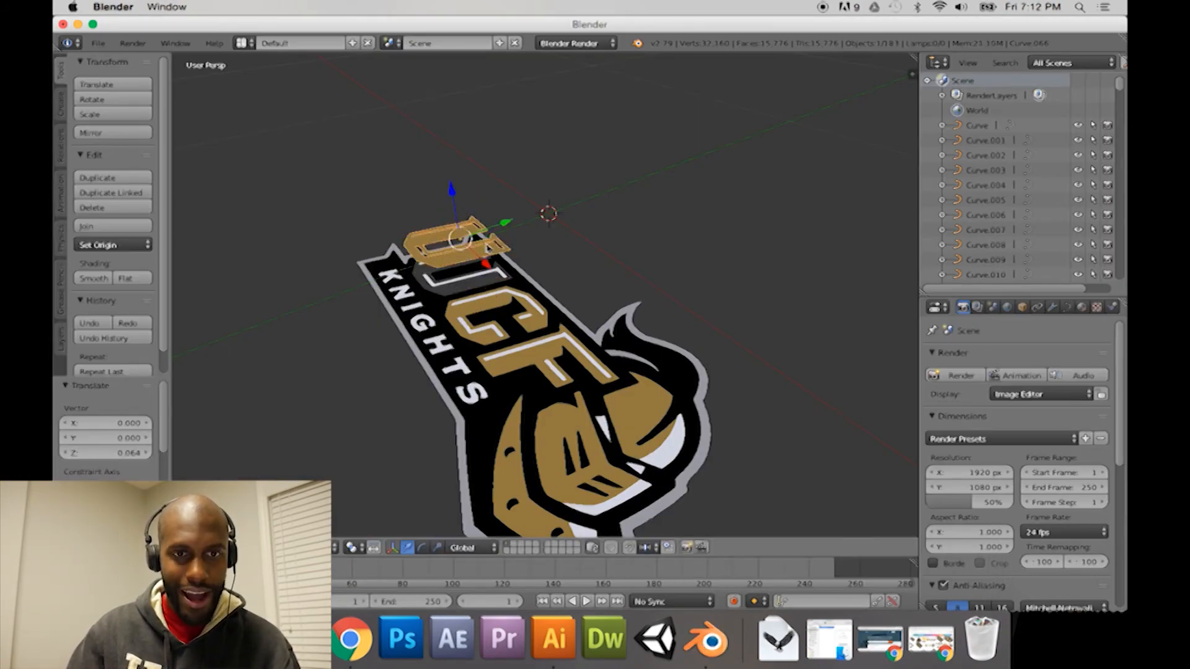
key("ctrl+z")
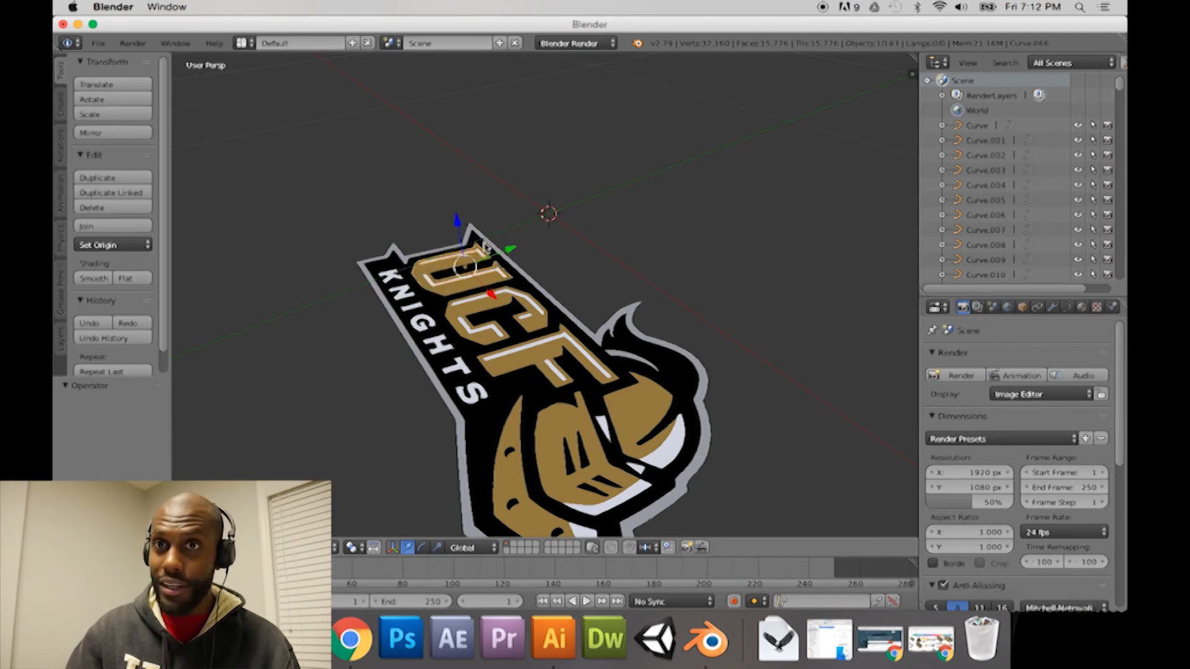
Step: Select the black backing curve, try moving it about -0.084, -0.076 and 0.028 along X, Y and Z, and undo the move
right_click(501, 308)
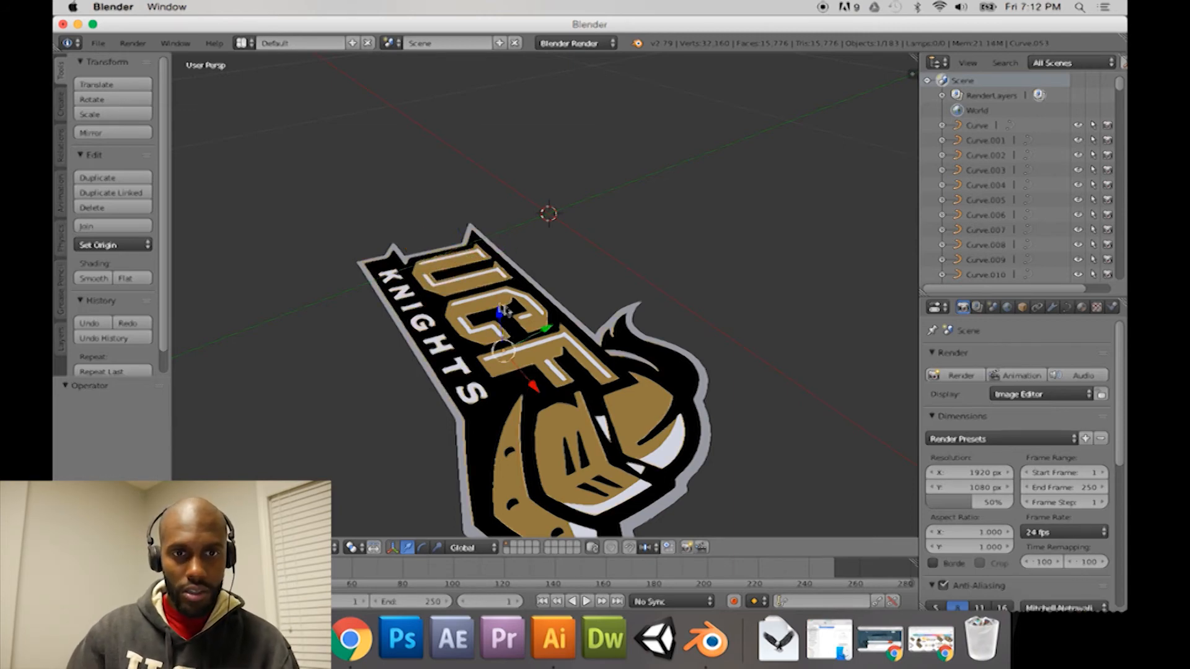
scroll(451, 293, "down", 5)
left_click_drag(521, 316, 496, 302)
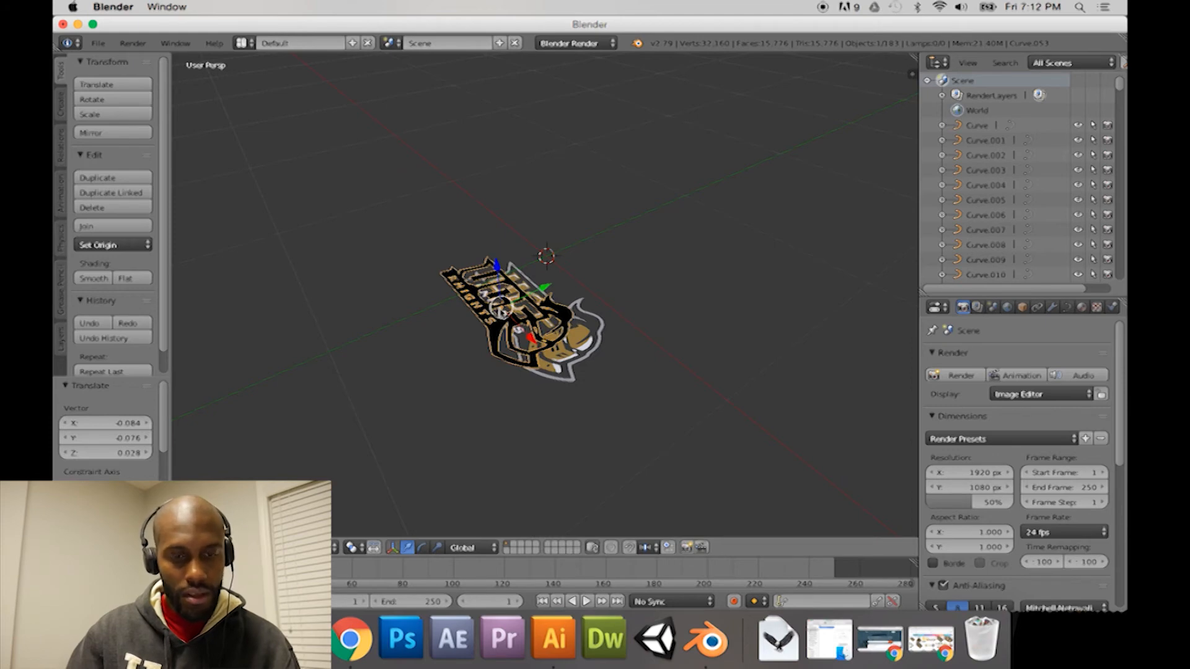
key("ctrl+z")
Step: Select all the logo curves plus the stray curve beside the logo, and apply Origin to Geometry to them
middle_click_drag(631, 316, 551, 280)
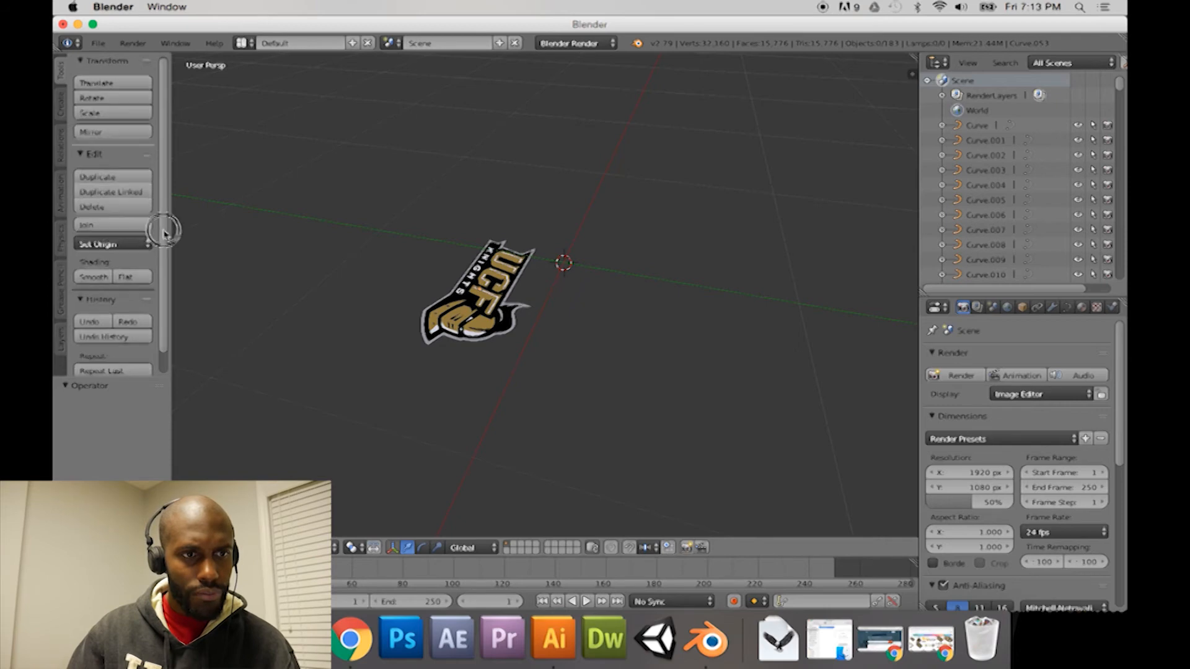
scroll(162, 240, "down", 1)
middle_click_drag(583, 276, 573, 271)
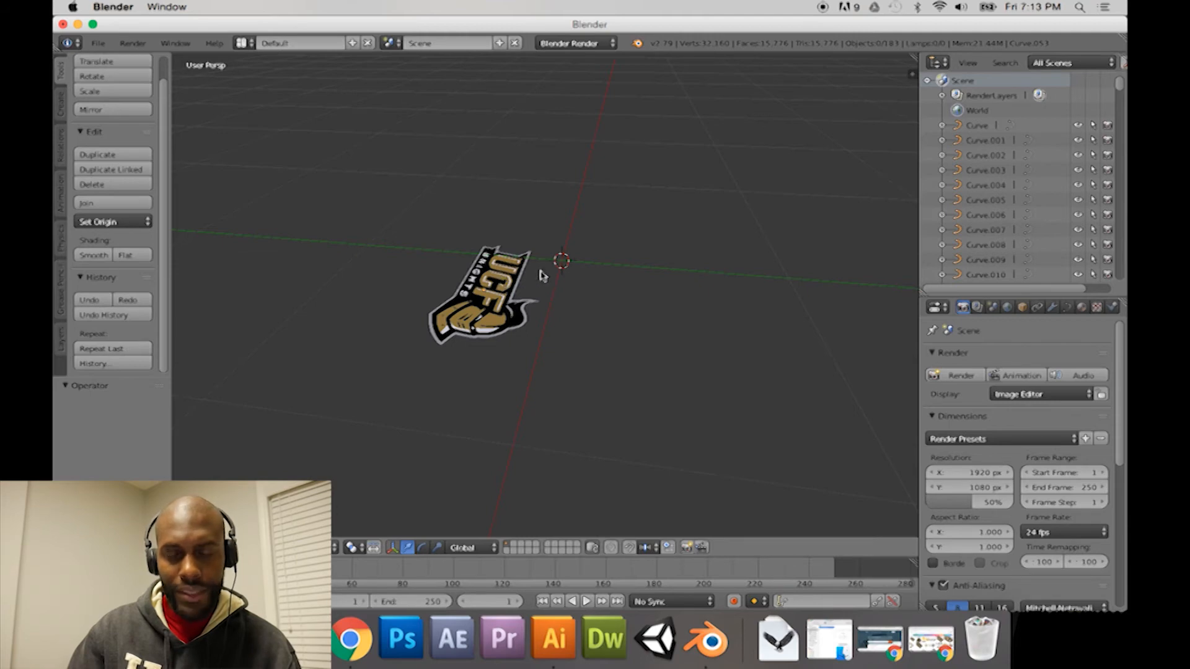
middle_click_drag(566, 268, 569, 273)
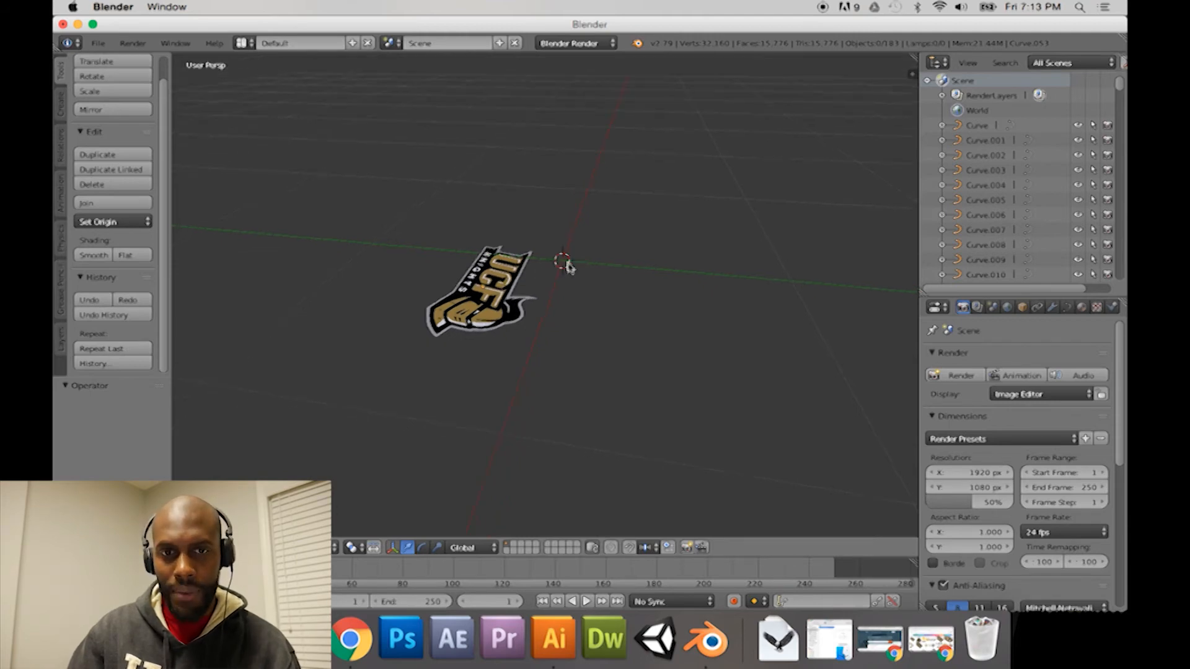
left_click(505, 284)
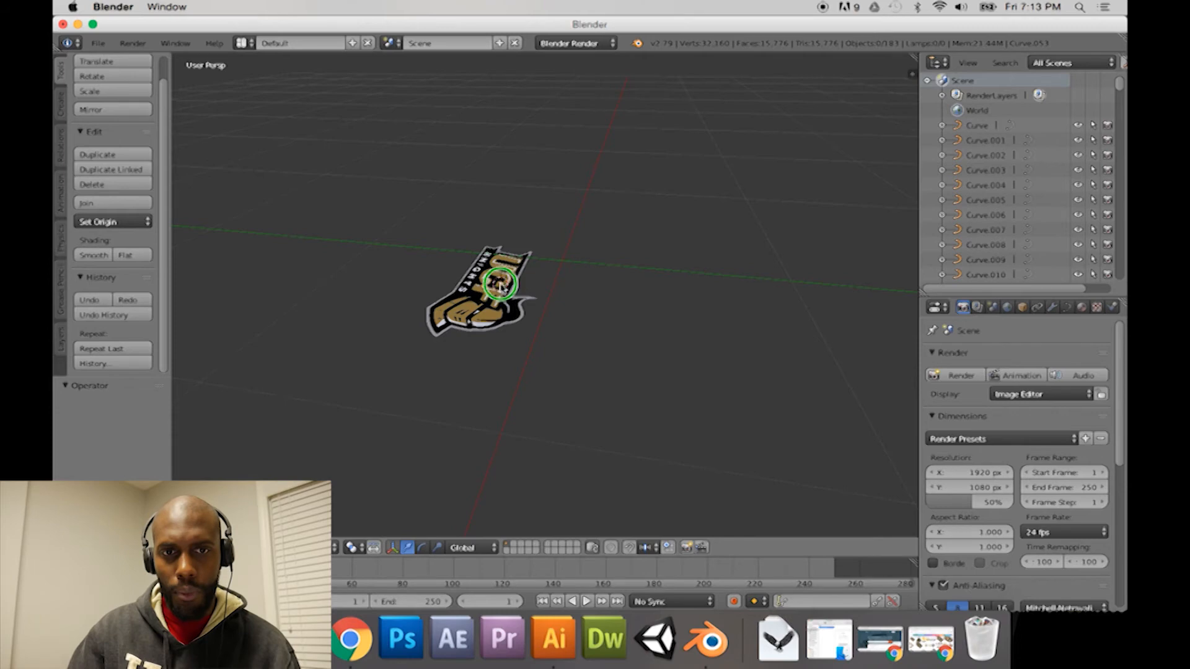
mouse_move(592, 276)
middle_mouse_down()
mouse_move(515, 280)
mouse_move(593, 273)
mouse_move(557, 286)
mouse_move(608, 297)
mouse_move(550, 300)
mouse_move(598, 296)
middle_mouse_up()
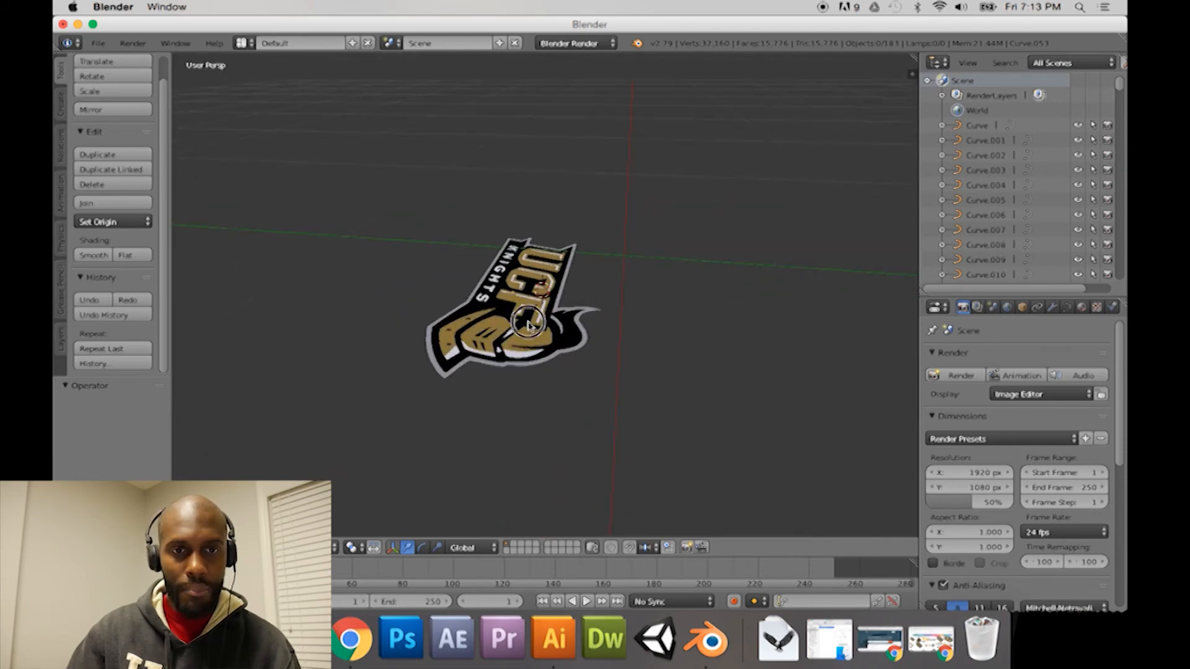
left_click_drag(422, 233, 638, 395)
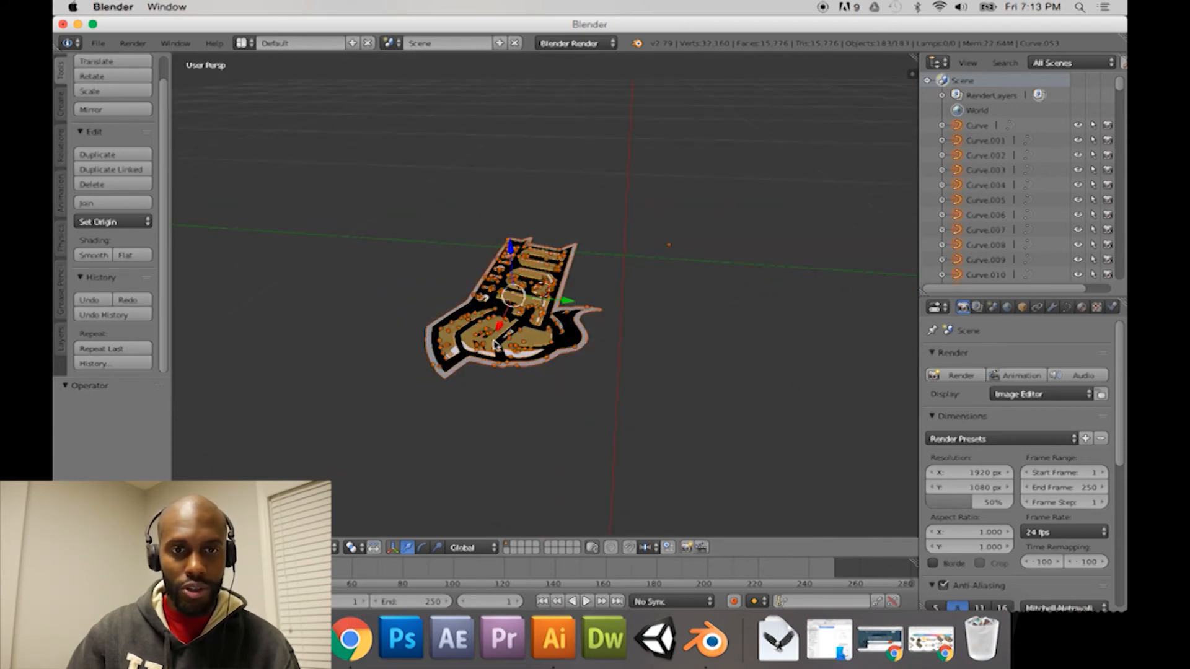
key("a")
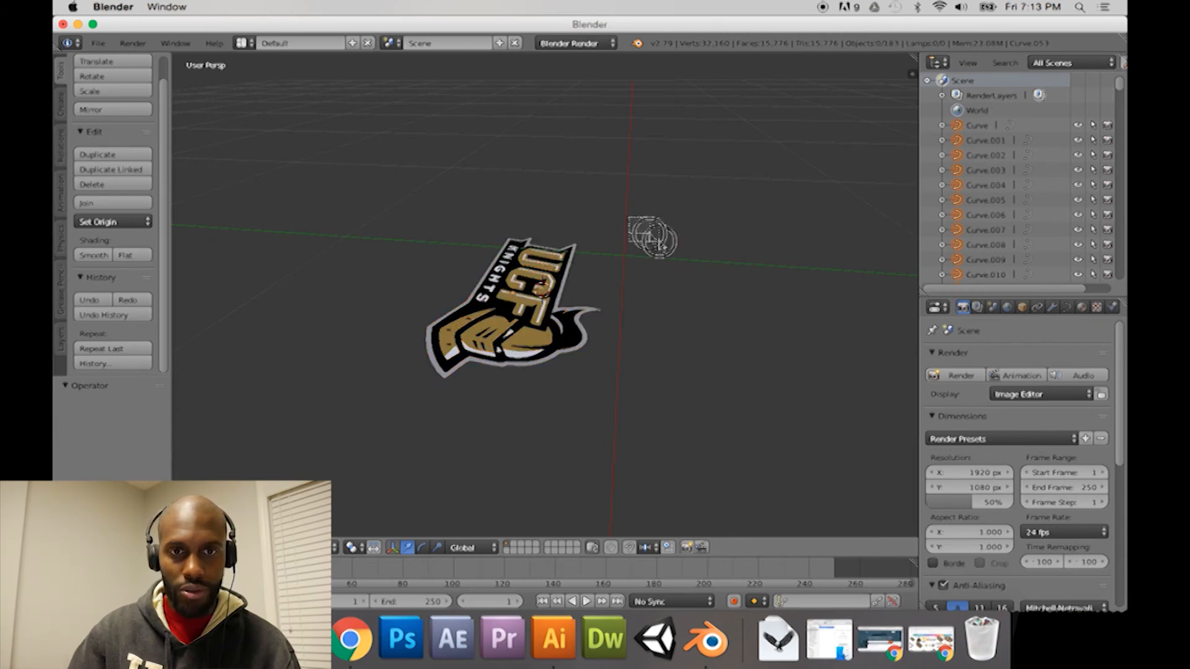
left_click_drag(442, 202, 627, 438)
key("b")
left_click_drag(402, 186, 615, 440)
left_click(124, 223)
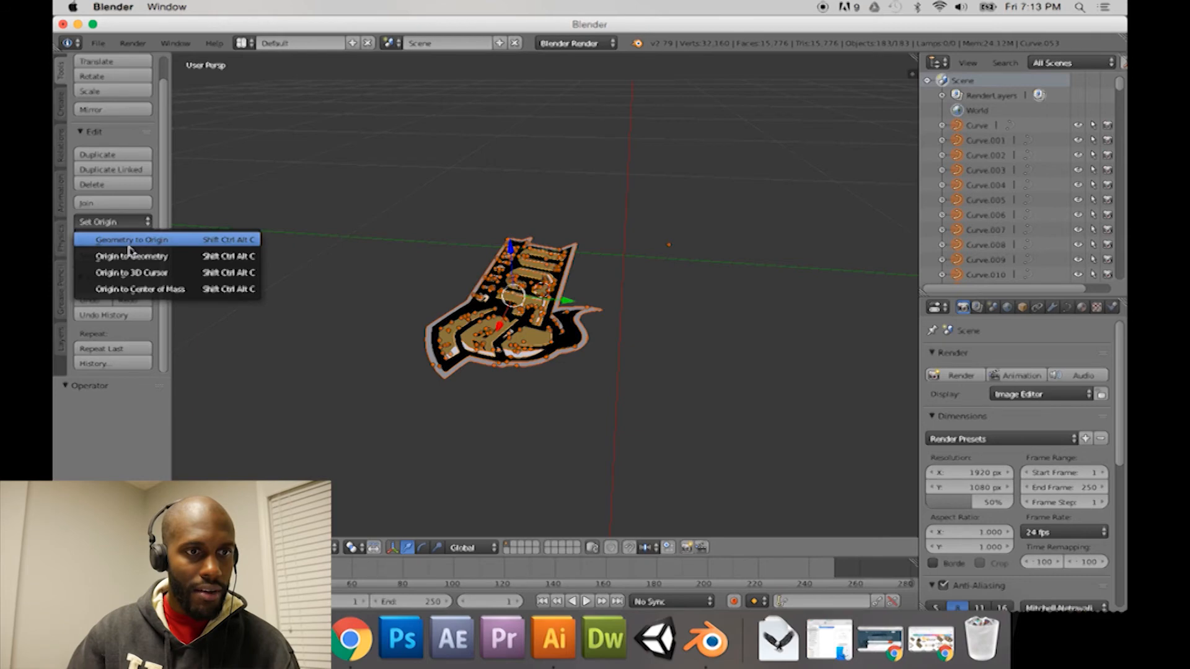
left_click(131, 256)
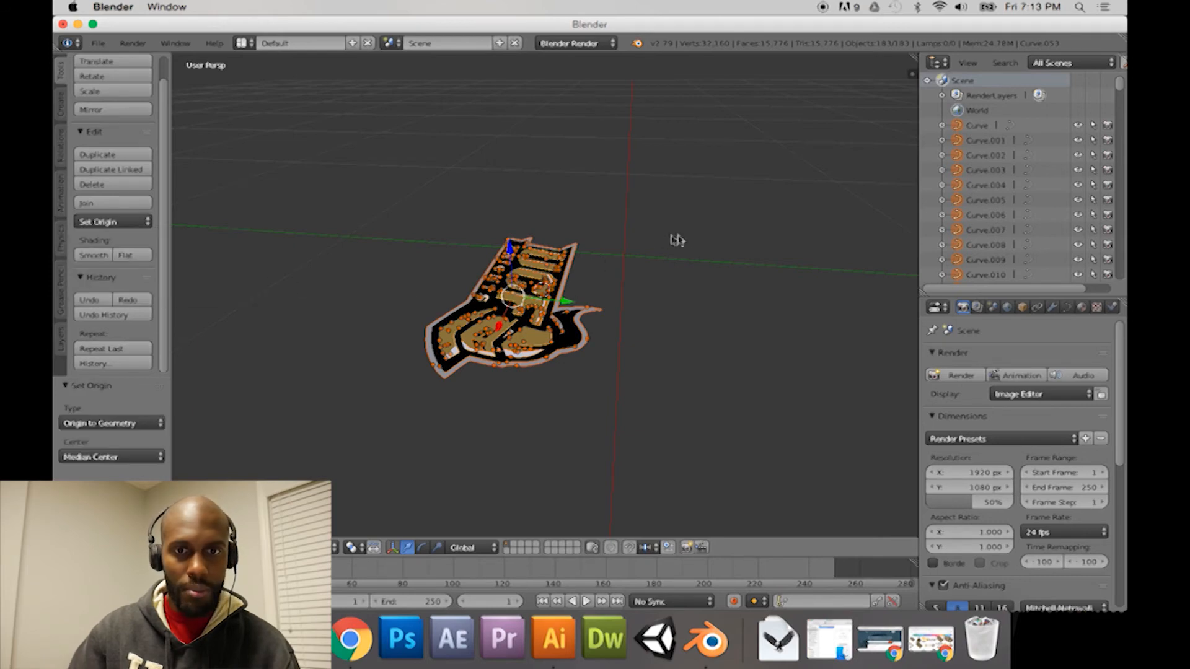
Step: Try rotating all the selected logo curves freely by about 21.6°, and undo the rotation
middle_click_drag(364, 328, 419, 327)
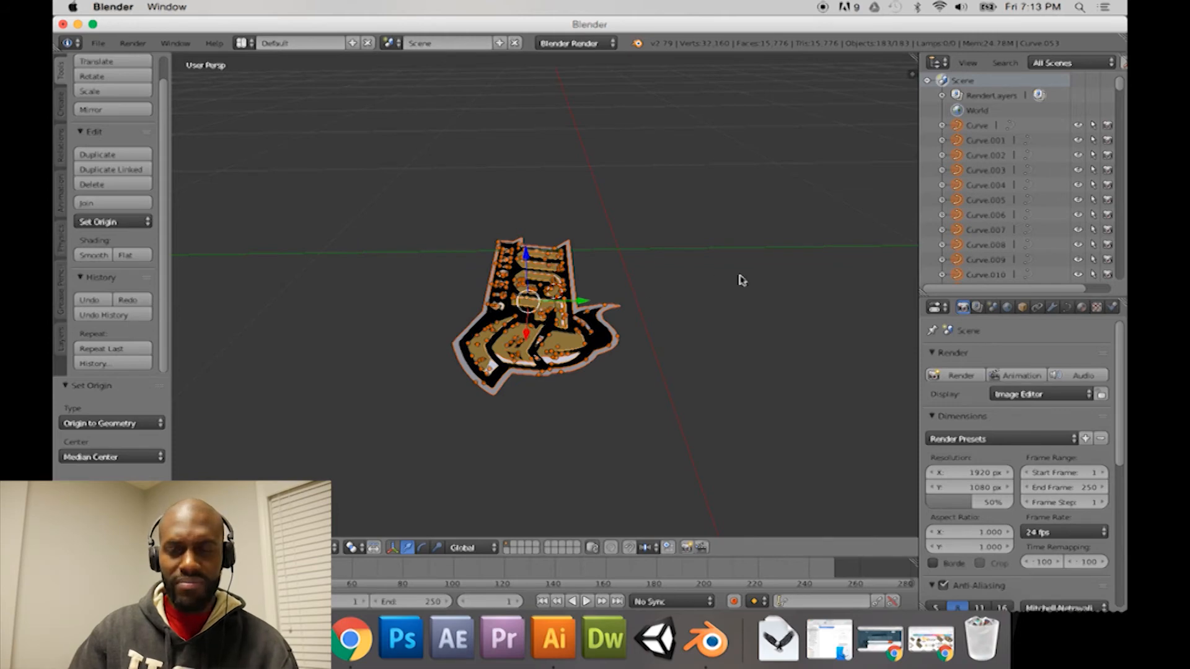
scroll(1002, 186, "down", 8)
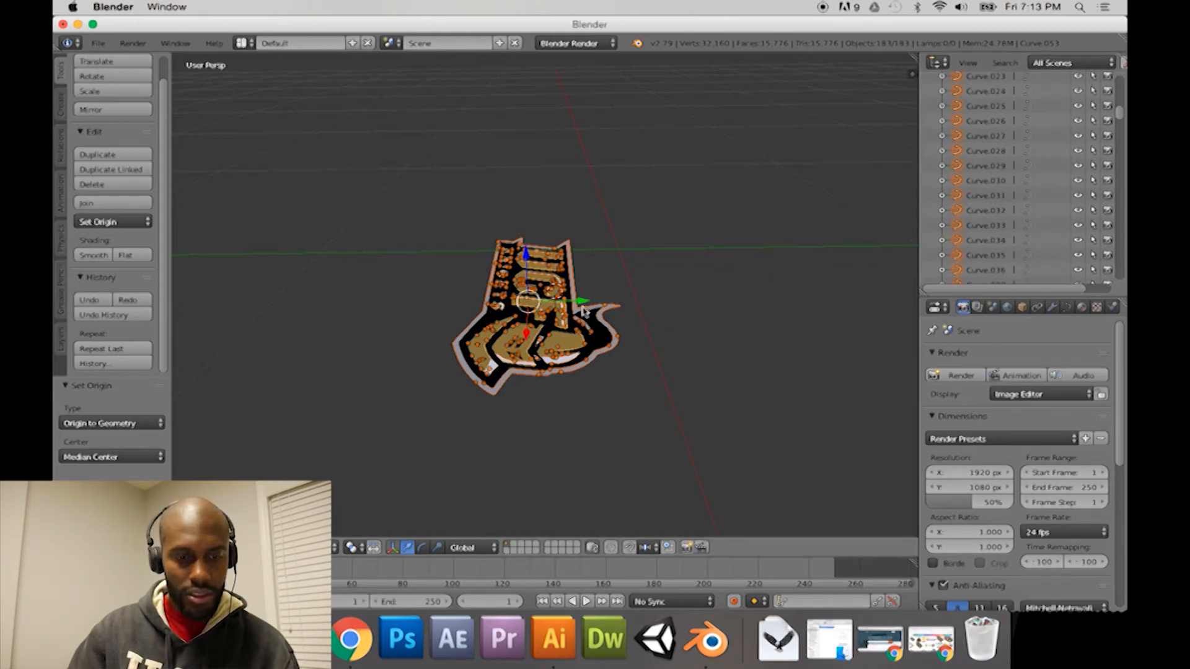
key("e")
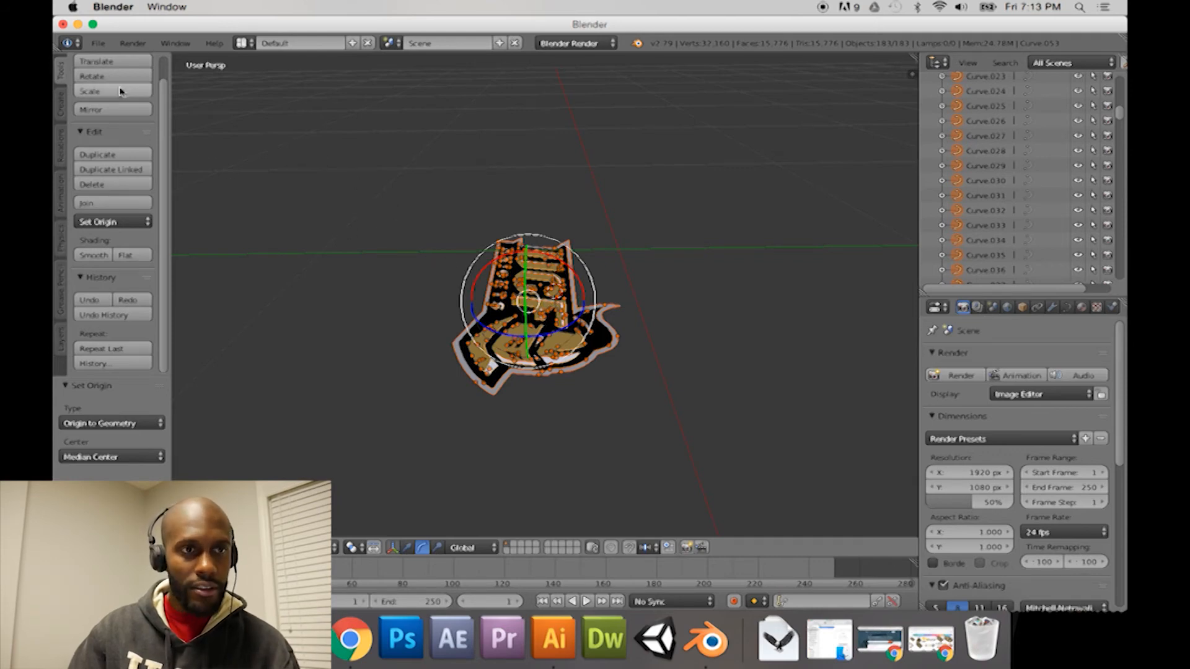
left_click_drag(165, 101, 162, 66)
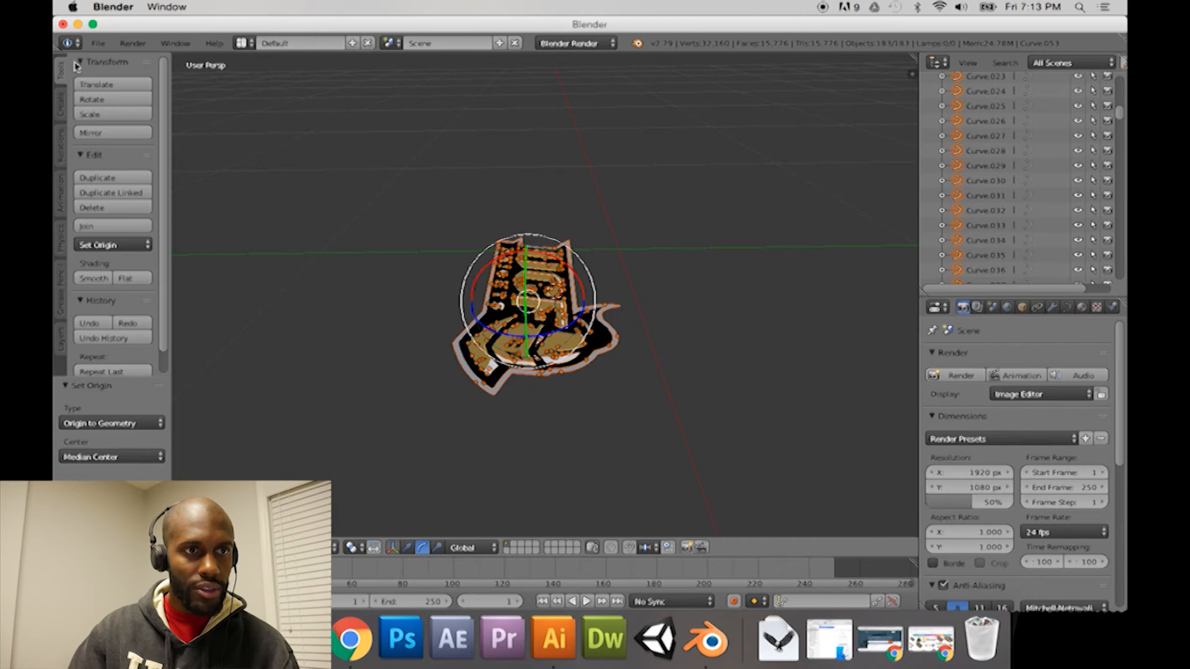
left_click(109, 101)
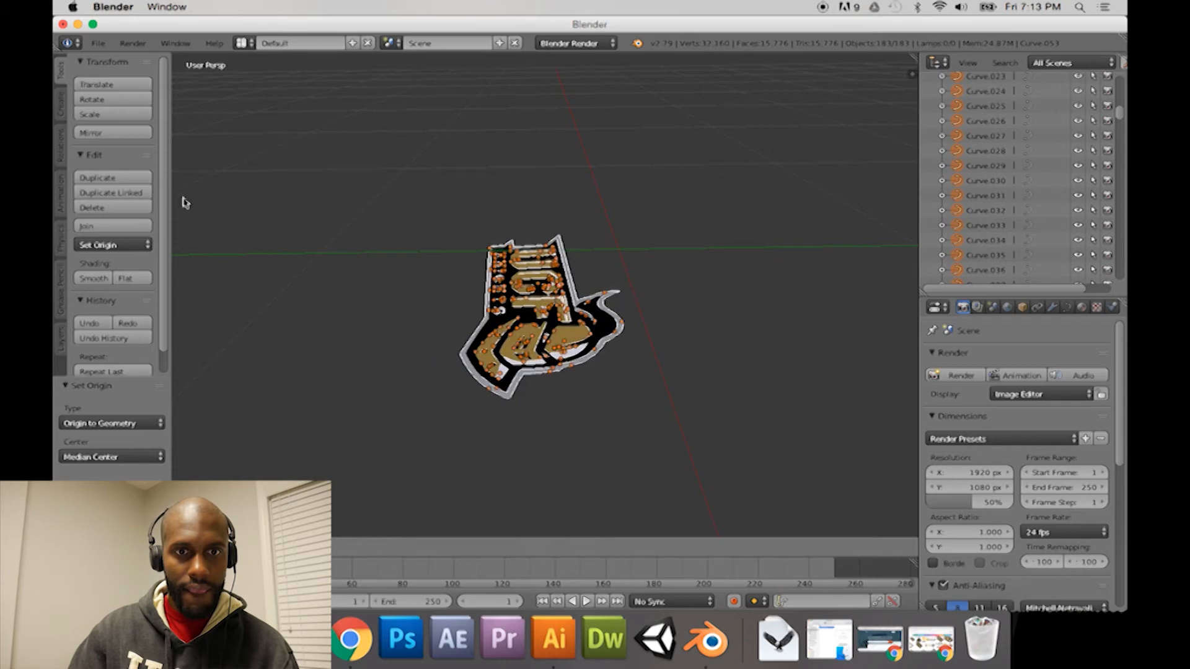
left_click(445, 225)
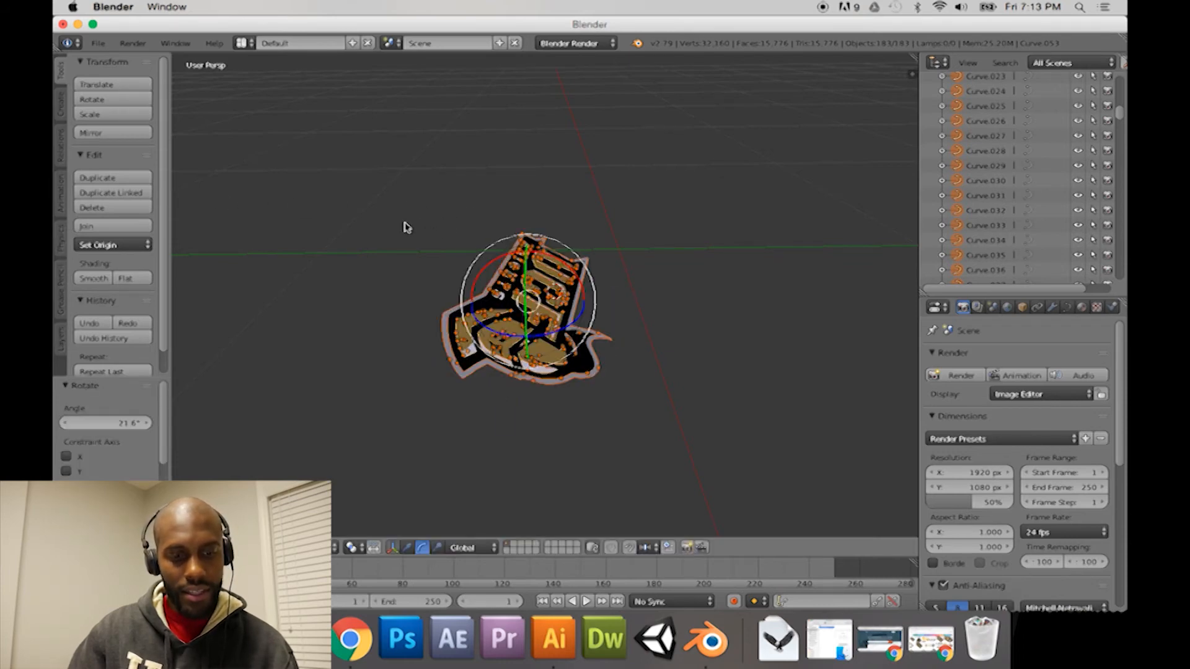
key("ctrl+z")
Step: Rotate all the selected logo curves 90° about the X axis so the logo stands upright
middle_click_drag(426, 253, 580, 243)
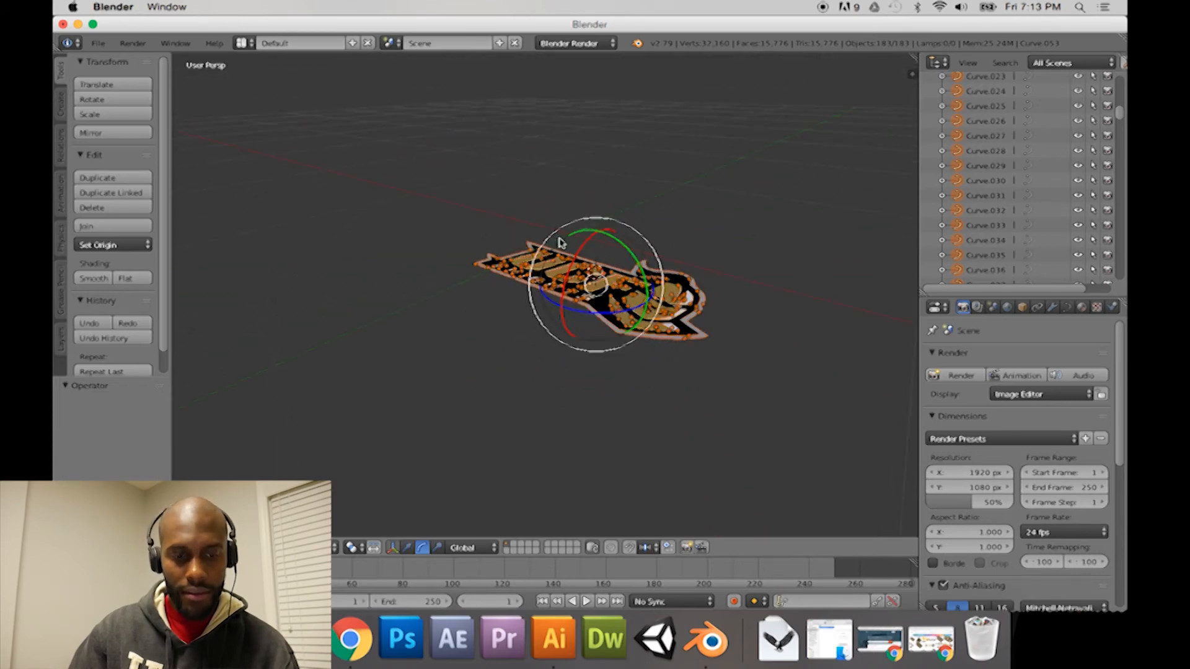
key("w")
key("e")
key("r")
key("e")
key("w")
key("e")
left_click_drag(582, 247, 576, 313)
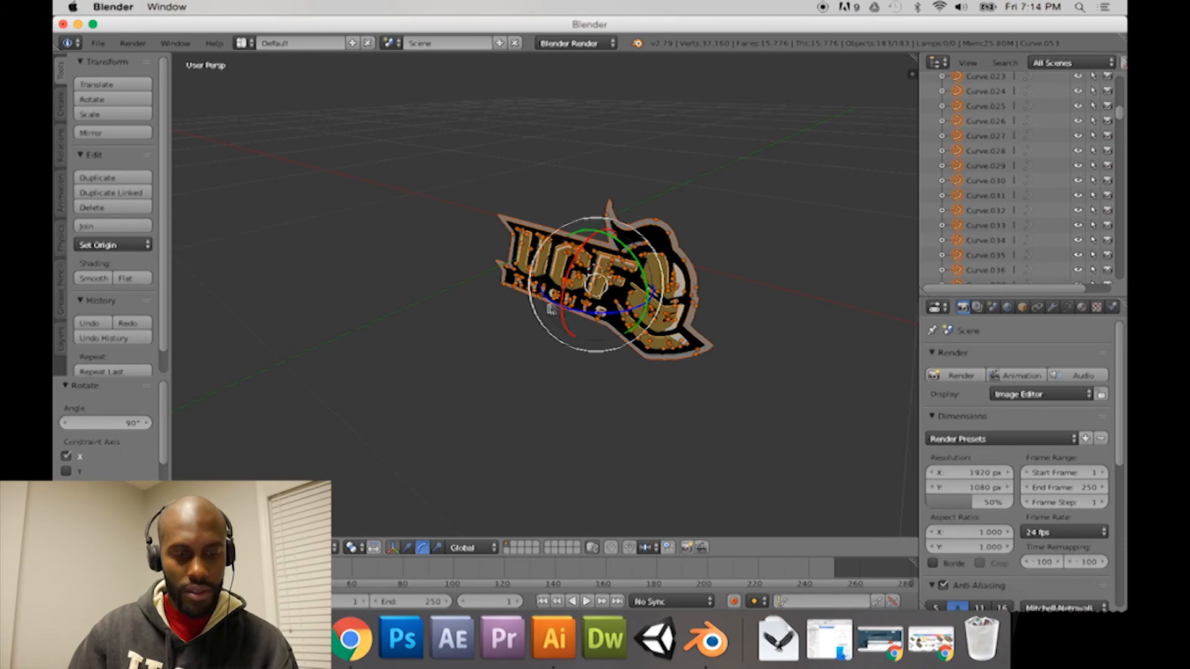
Step: Lift the upright logo along Z and scale it uniformly by about 2.438
middle_click_drag(522, 327, 494, 314)
key("w")
left_click_drag(572, 248, 571, 177)
mouse_move(501, 260)
middle_mouse_down()
mouse_move(533, 254)
mouse_move(491, 258)
middle_mouse_up()
key("e")
key("r")
left_click_drag(568, 214, 579, 203)
scroll(518, 272, "down", 4)
Step: Raise the enlarged logo further along the Z axis until it stands above the grid
middle_click_drag(519, 274, 563, 247)
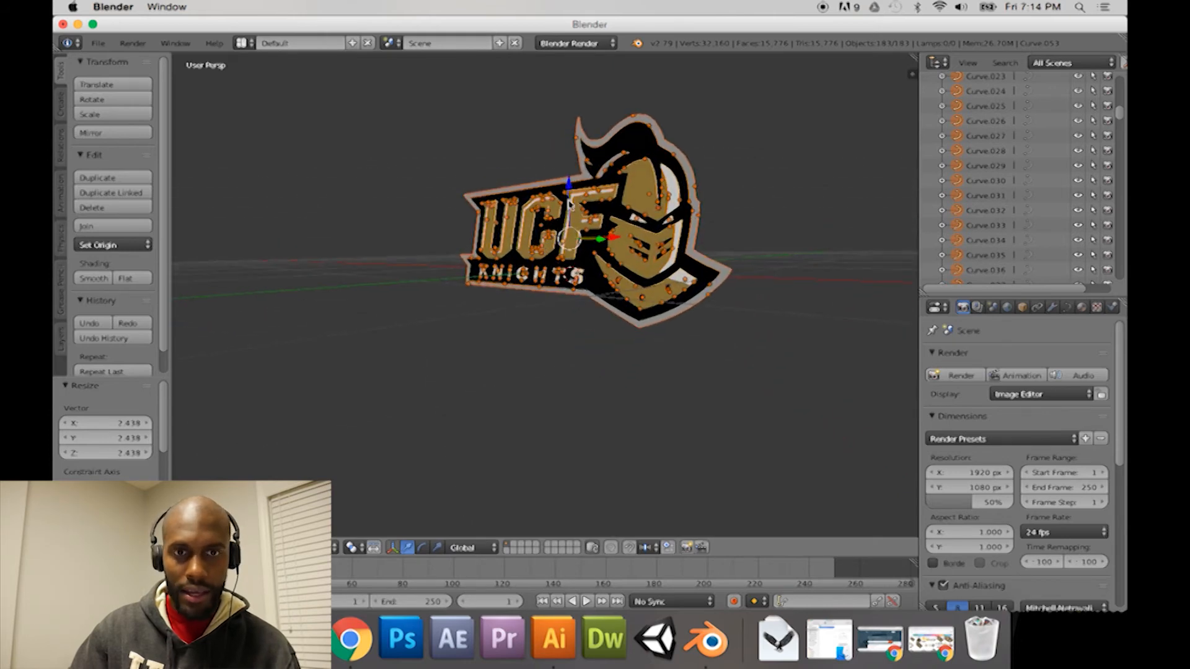
key("g")
key("z")
left_click(563, 154)
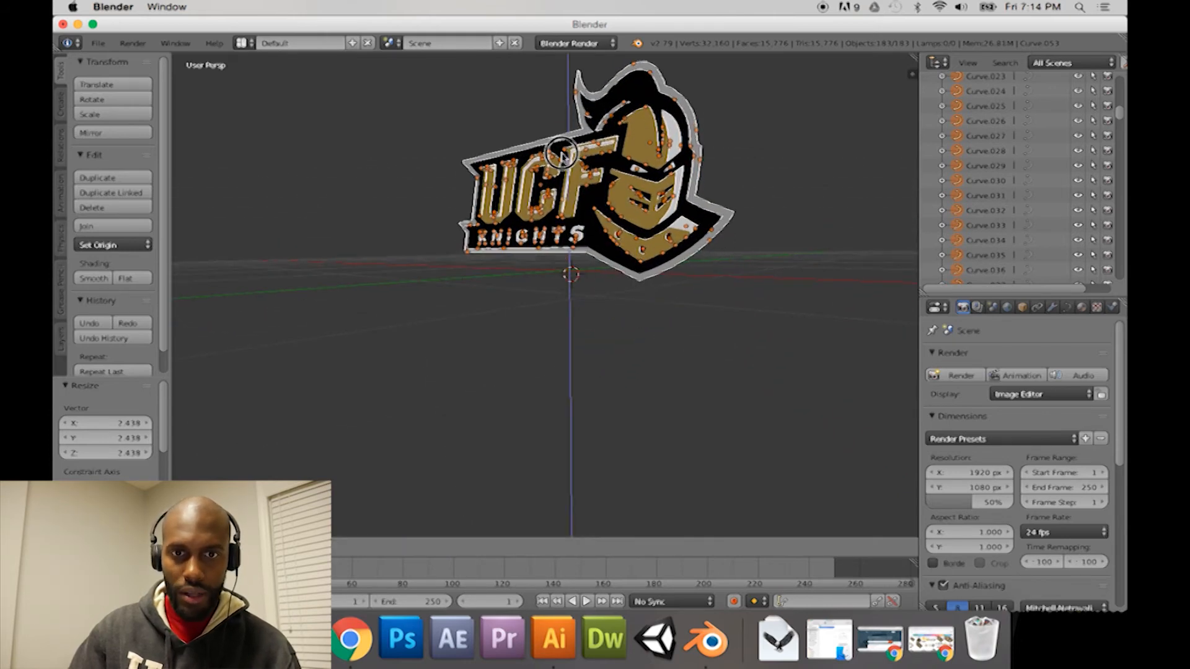
Step: Shift the logo about -0.180 and another -0.033 along X, and deselect all its curves
middle_click_drag(545, 242, 645, 217)
left_click(643, 202)
left_click_drag(626, 215, 623, 215)
middle_click_drag(623, 215, 486, 232)
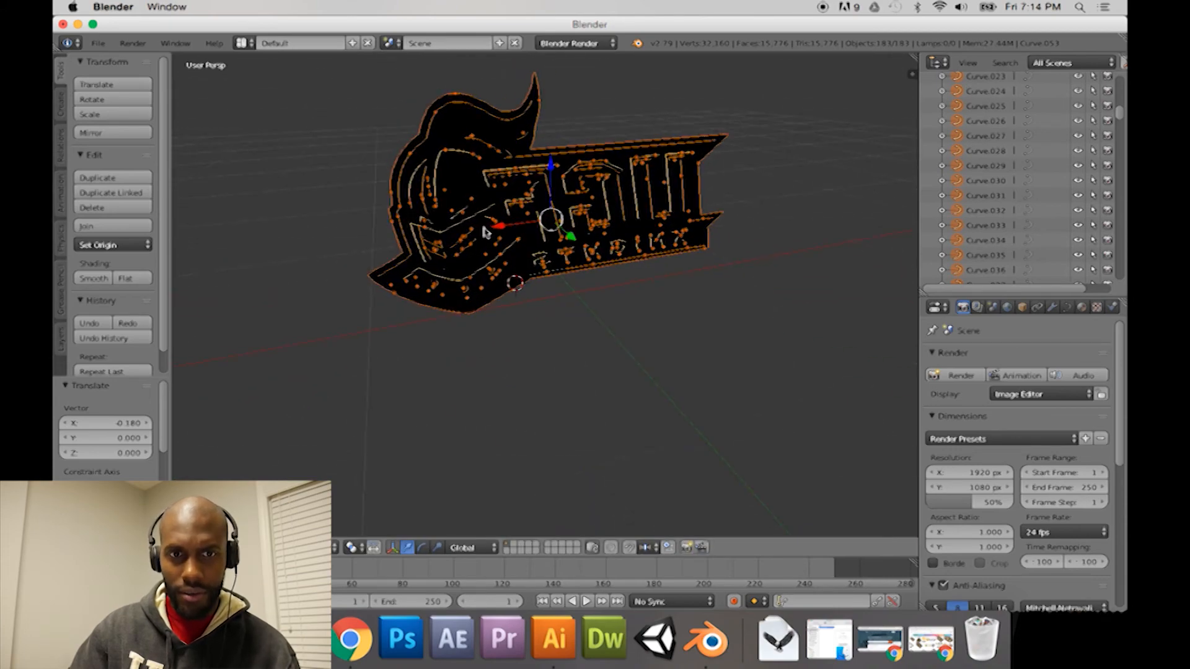
left_click_drag(496, 229, 503, 232)
middle_click_drag(507, 256, 672, 287)
key("a")
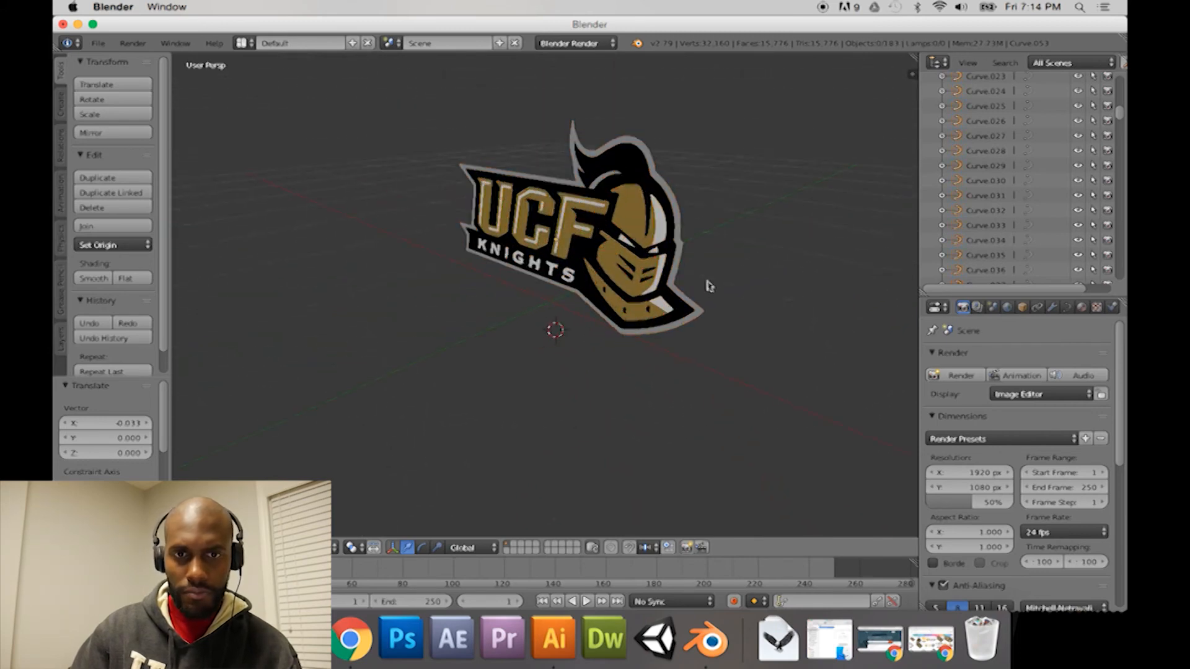
Step: Select the logo's grey outer border curve and add a Solidify modifier to it
scroll(675, 300, "up", 1)
middle_click_drag(676, 294, 595, 244, "shift")
scroll(634, 288, "up", 4)
right_click(674, 195)
middle_click_drag(666, 198, 589, 270)
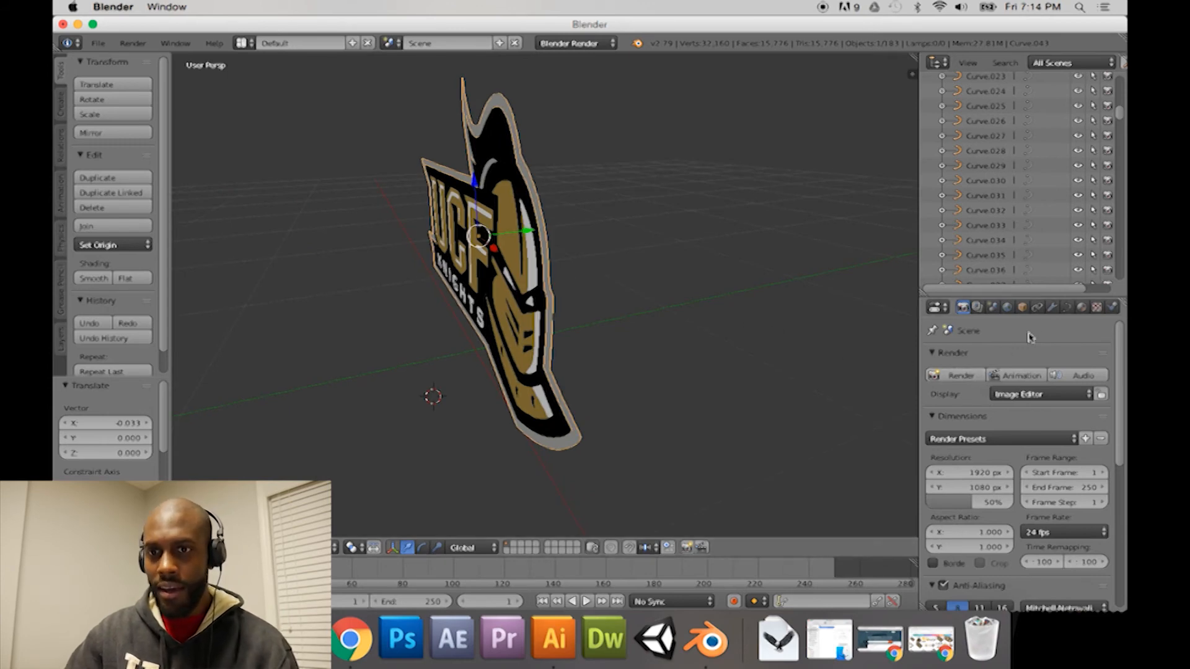
left_click(1052, 309)
left_click(1001, 358)
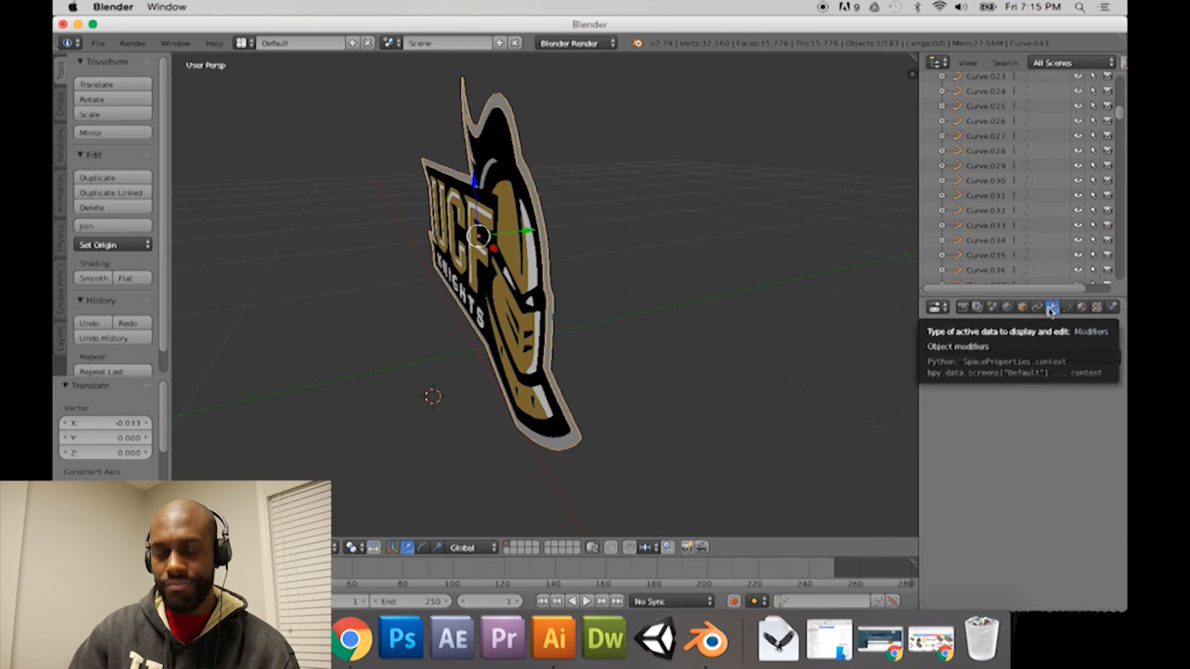
left_click(945, 310)
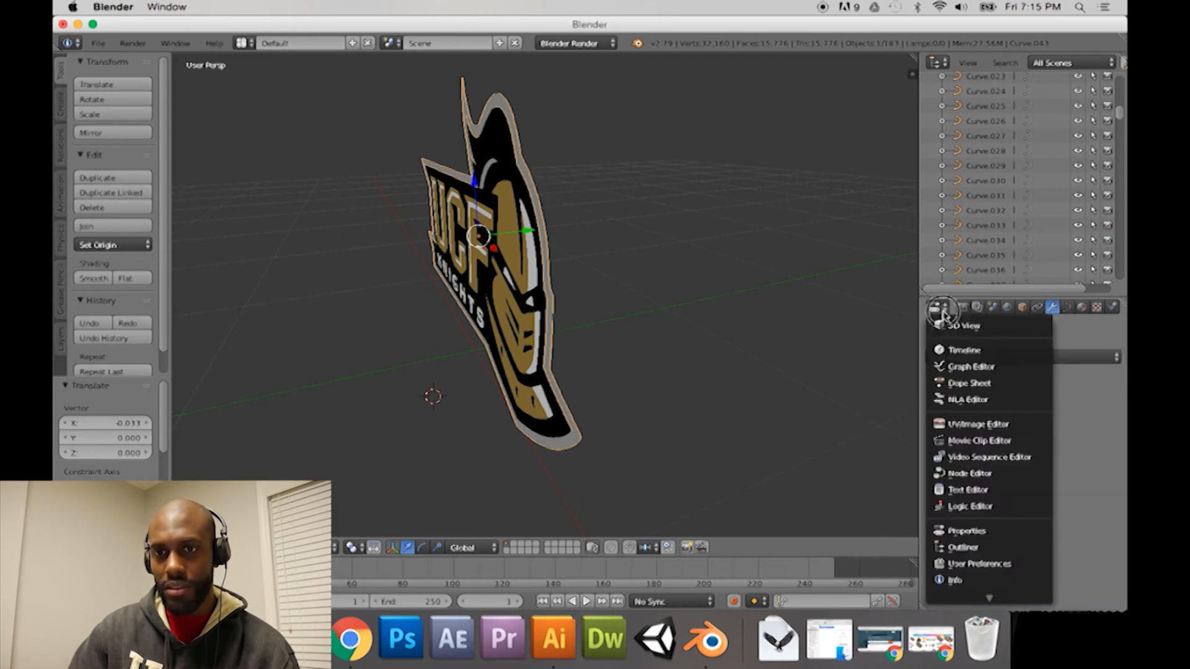
left_click(945, 310)
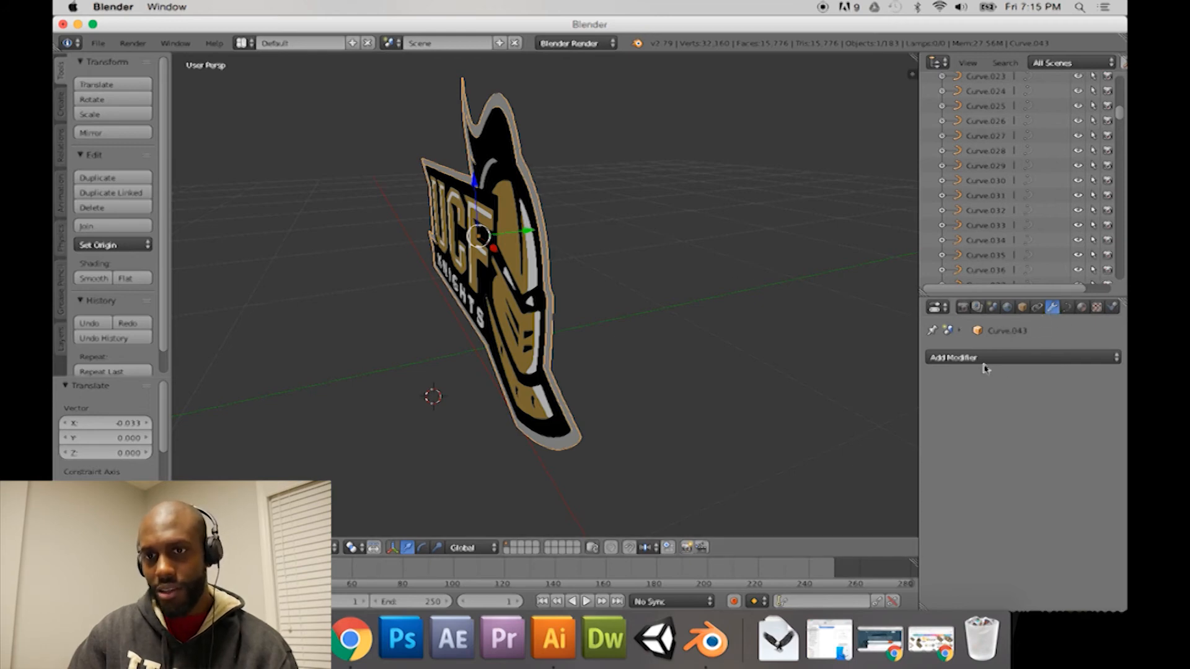
left_click(1019, 360)
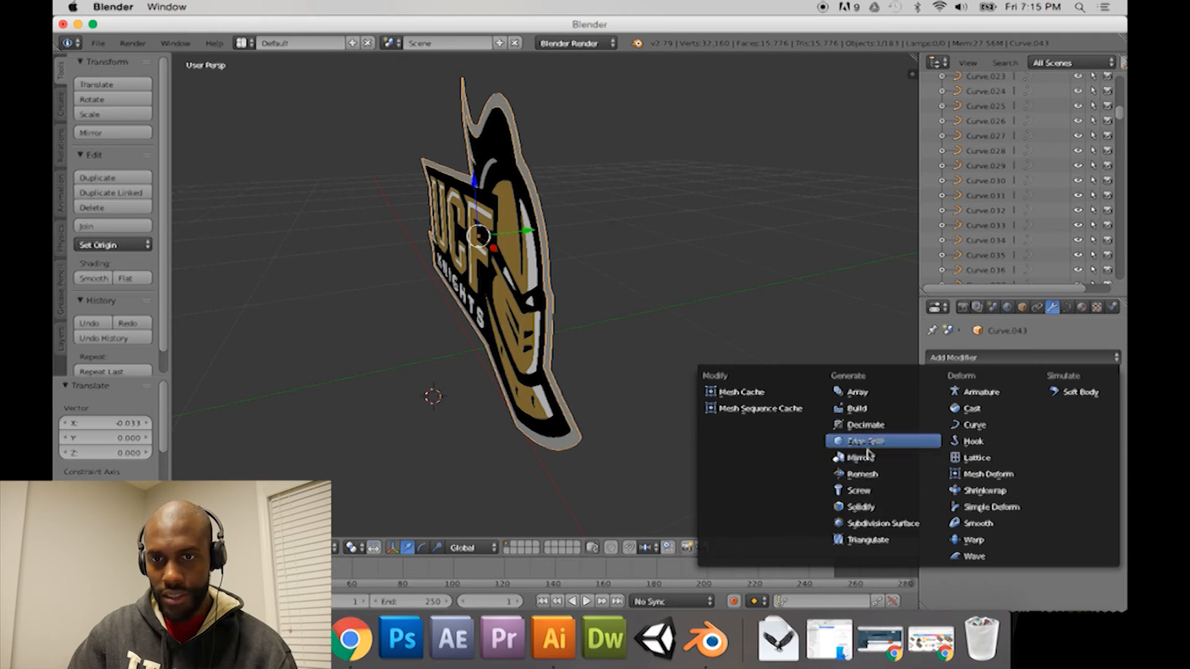
left_click(865, 508)
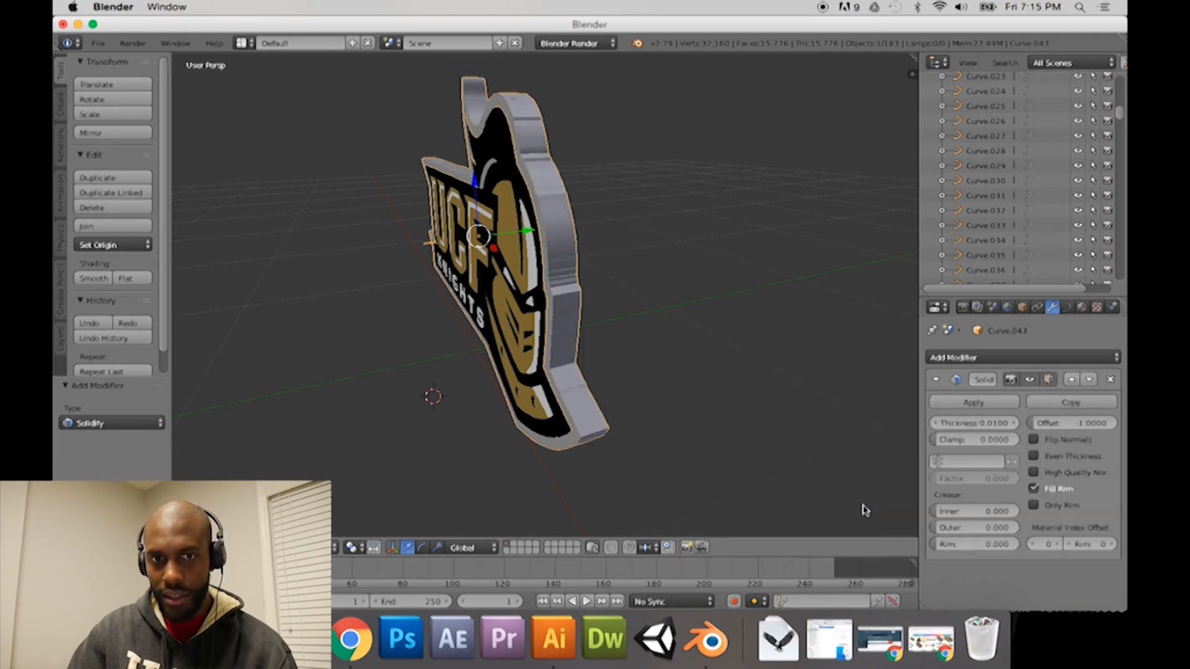
Step: Set the Solidify thickness of the grey border curve to 0.0330
middle_click_drag(713, 396, 696, 358)
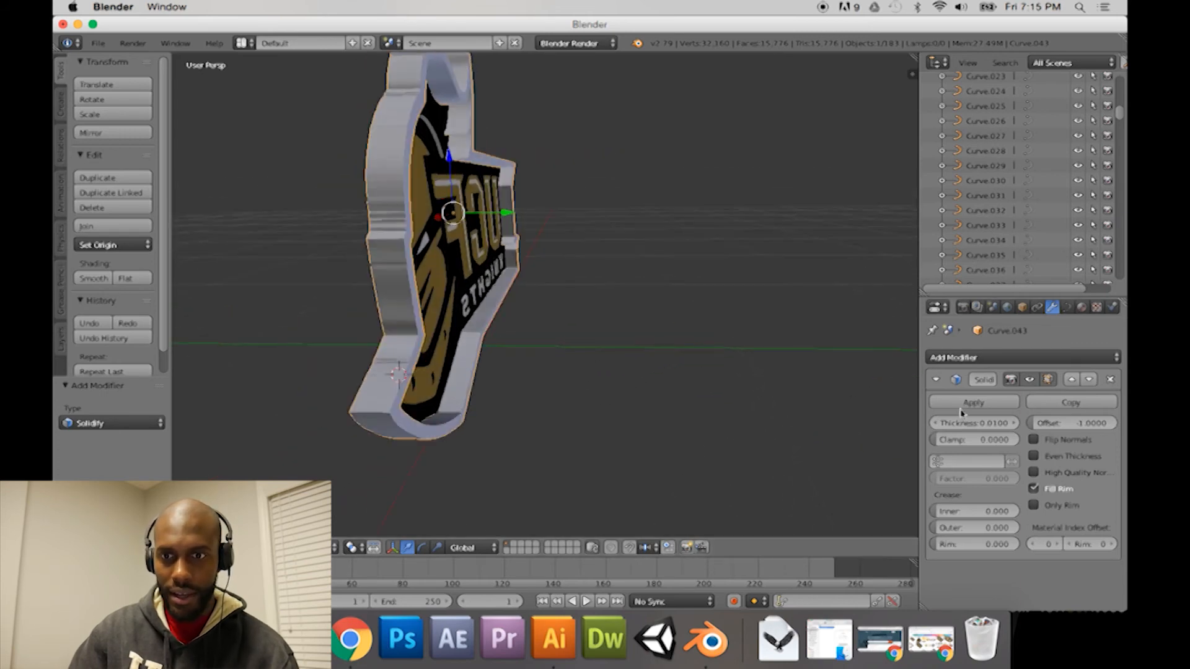
middle_click_drag(781, 396, 832, 410)
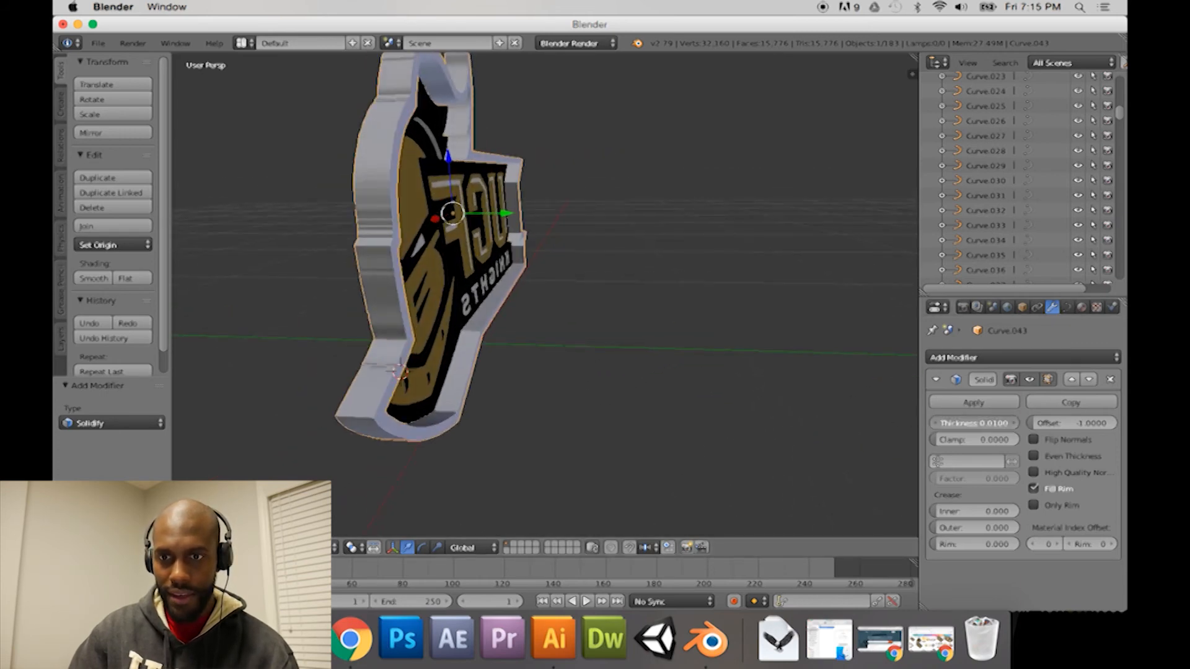
mouse_move(973, 423)
left_mouse_down()
mouse_move(1000, 423)
mouse_move(988, 423)
left_mouse_up()
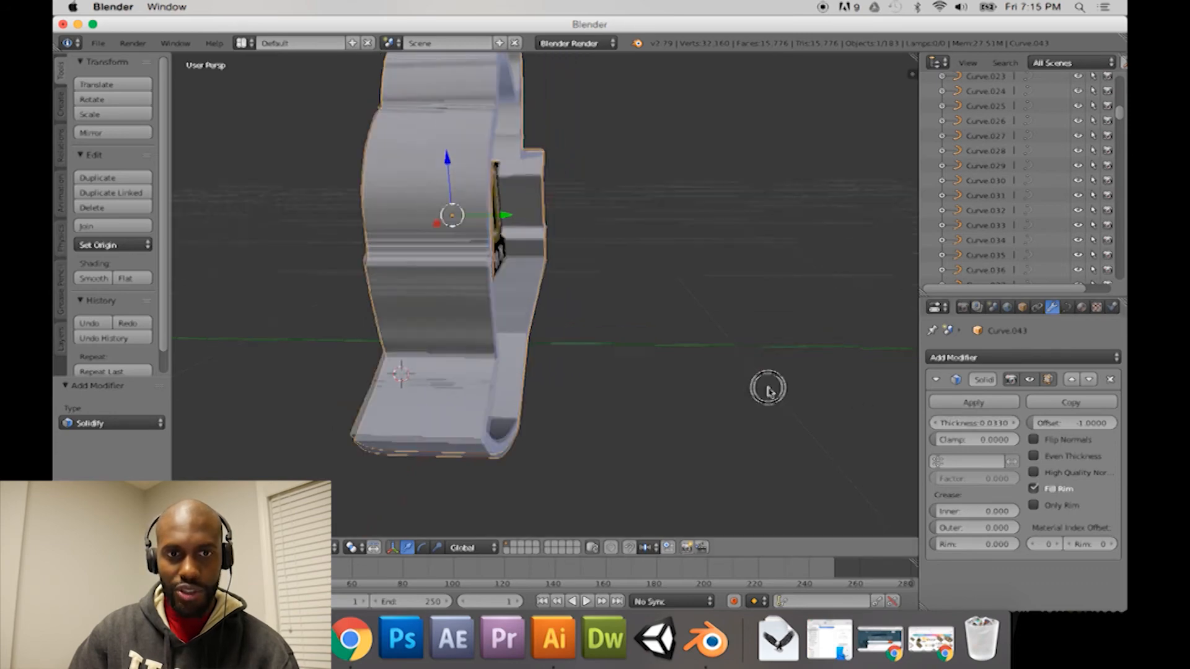
Step: Examine the thickened border from the front and sides, including the stray spike beside the KNIGHTS lettering
middle_click_drag(765, 389, 842, 395)
middle_click_drag(770, 357, 703, 315)
scroll(791, 334, "up", 4)
scroll(791, 333, "down", 2)
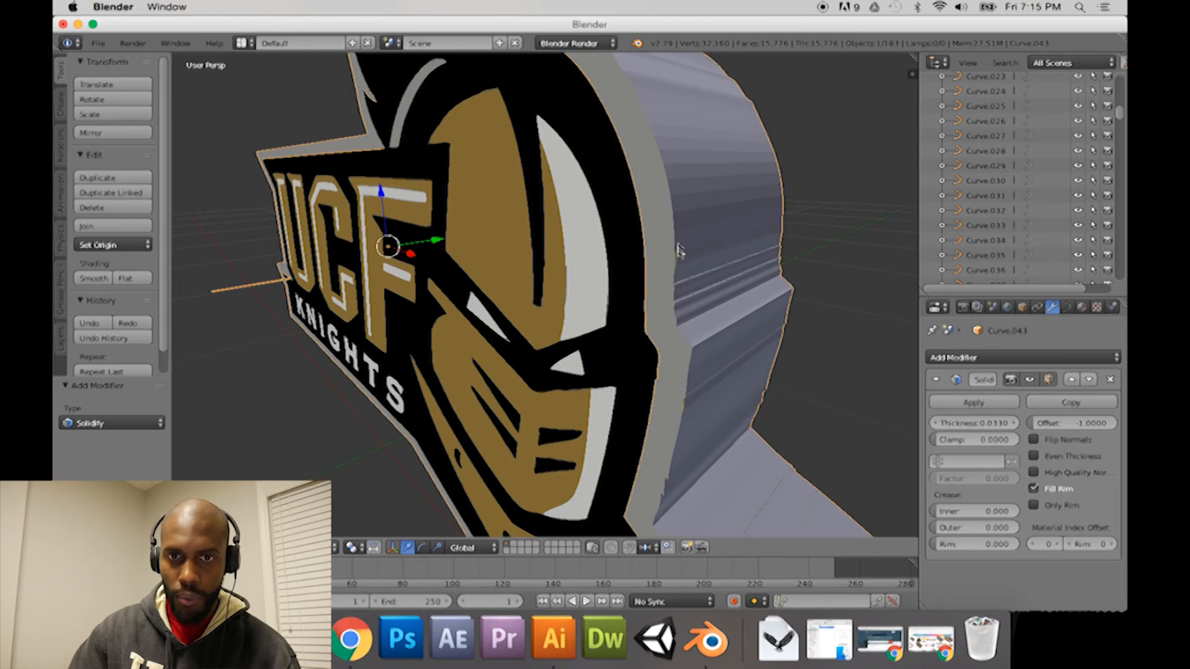
middle_click_drag(713, 181, 712, 220)
middle_click_drag(599, 153, 623, 158)
middle_click_drag(776, 281, 712, 262)
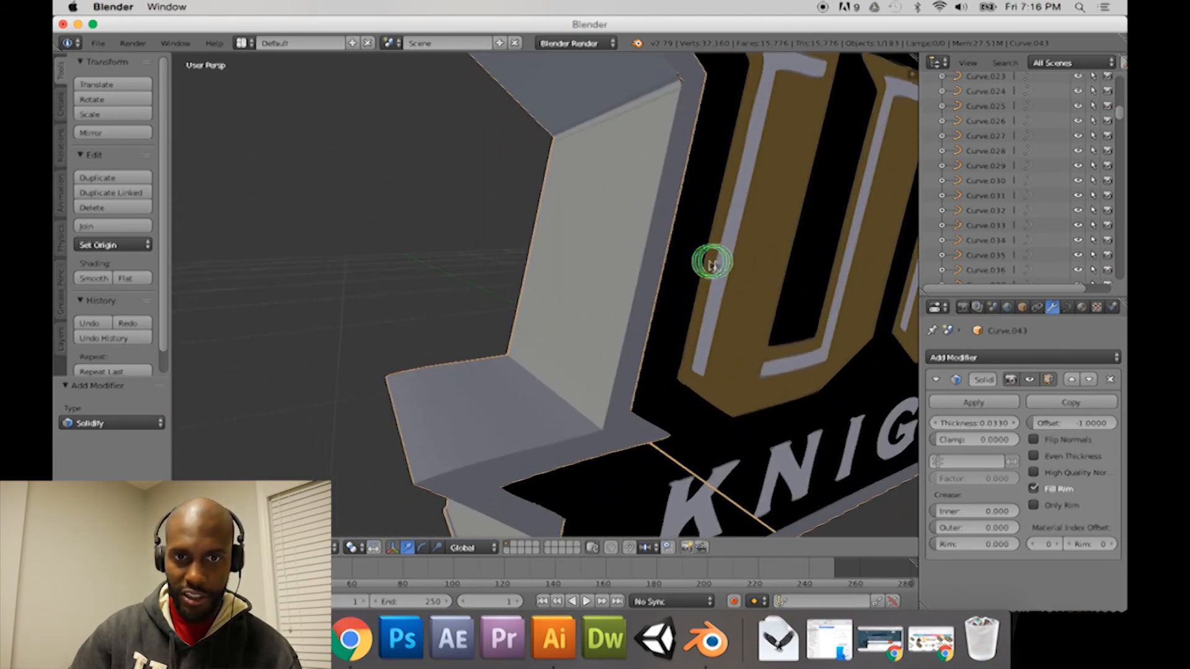
middle_click_drag(530, 422, 530, 391)
middle_click_drag(646, 366, 520, 372)
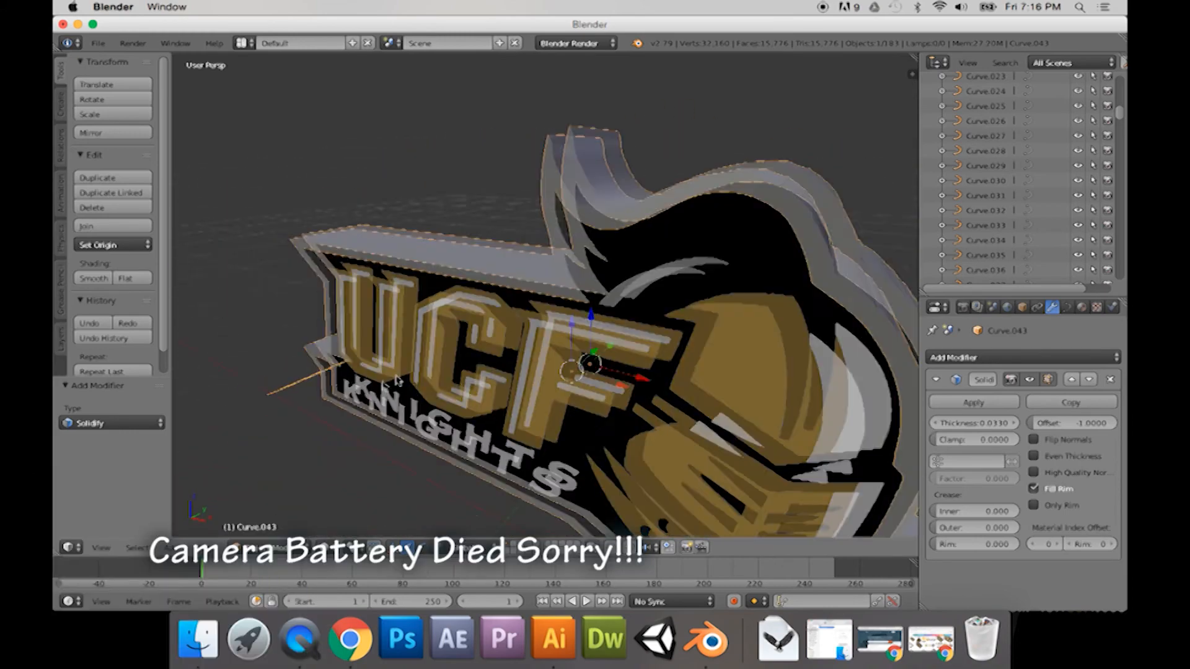
scroll(558, 372, "up", 5)
mouse_move(558, 371)
middle_mouse_down()
mouse_move(642, 379)
mouse_move(573, 384)
middle_mouse_up()
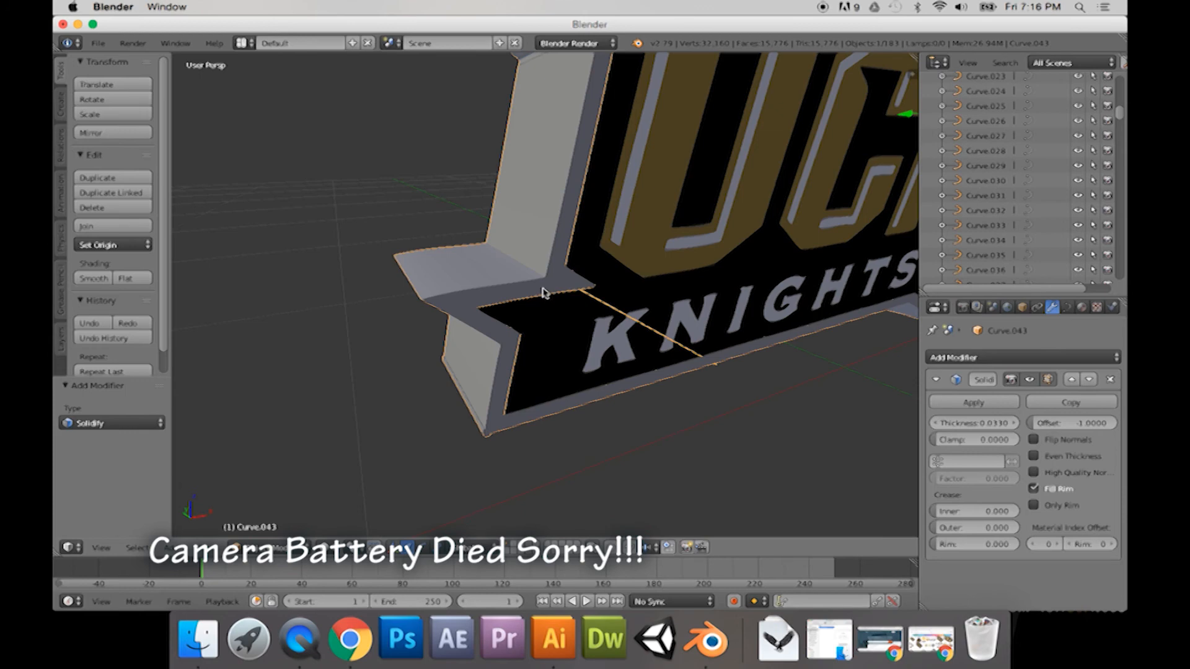
Step: Enter Edit Mode on the grey border curve and delete the vertices forming the stray spike beside the KNIGHTS lettering
key("Tab")
key("Tab")
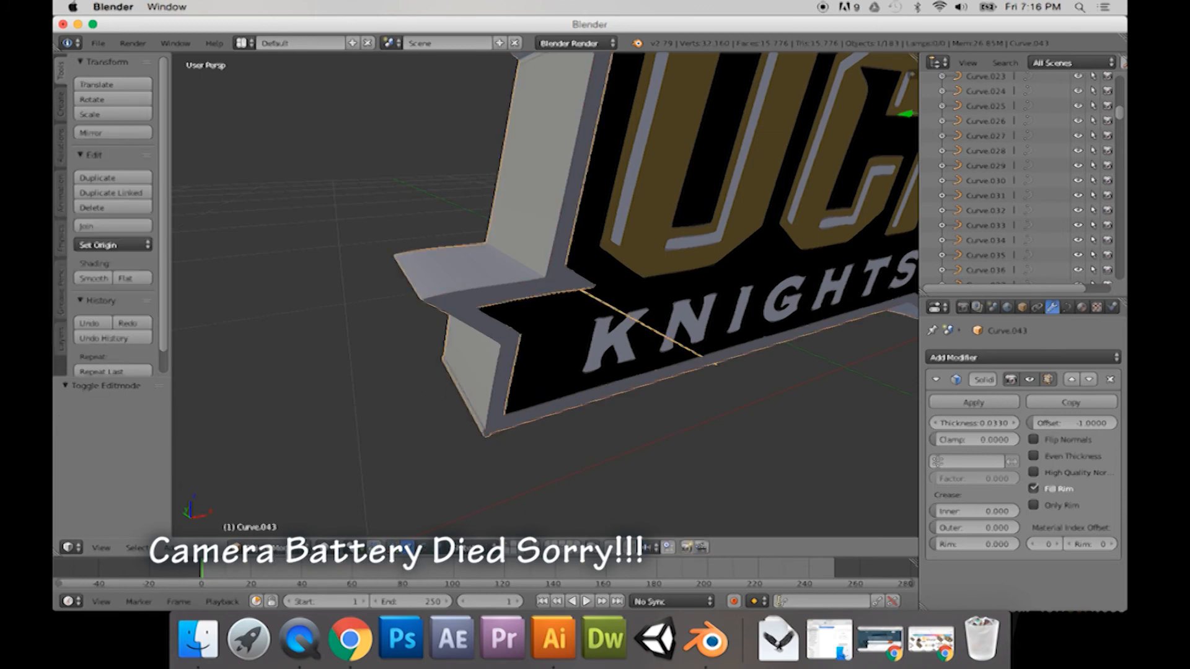
right_click(654, 304)
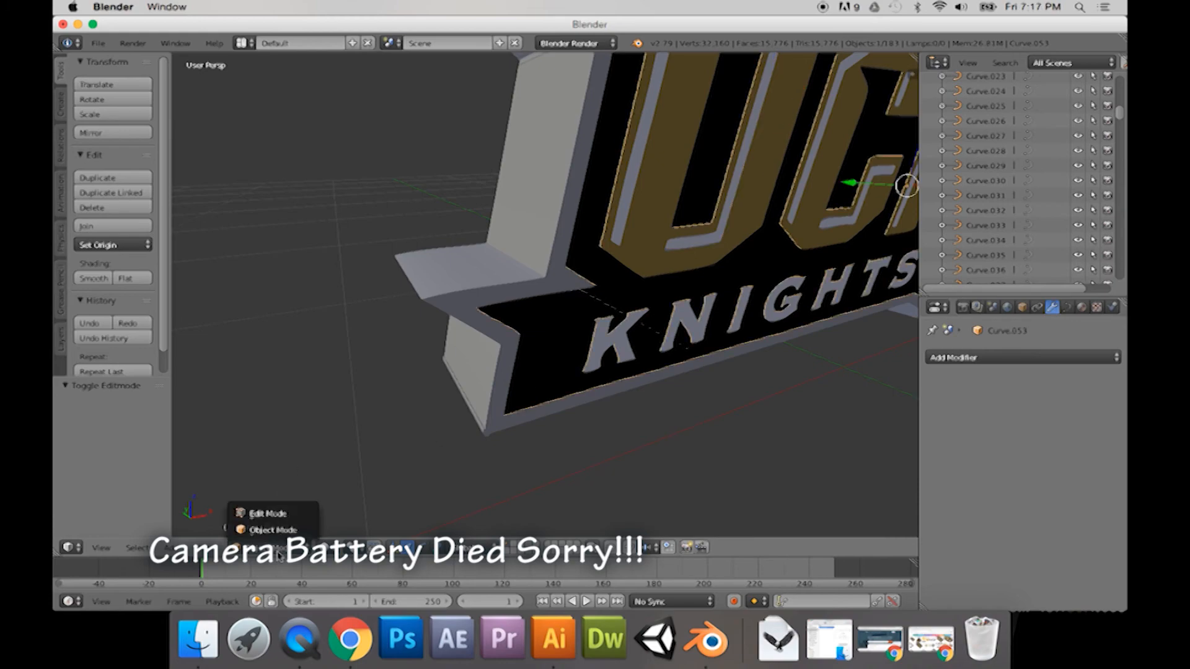
right_click(509, 347)
left_click(266, 548)
left_click(267, 514)
scroll(513, 333, "down", 5)
middle_click_drag(361, 358, 527, 335)
scroll(699, 277, "up", 3)
right_click(654, 285)
left_click(659, 283)
scroll(721, 292, "up", 2)
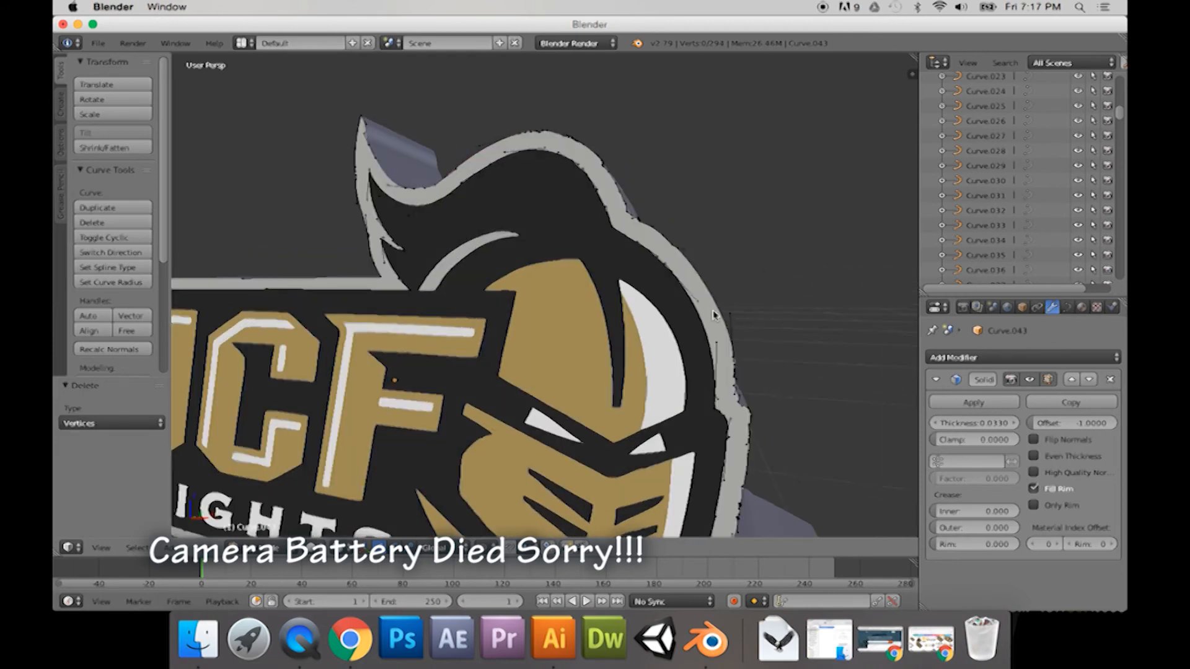
Step: Move the border's control point at the notch tip below the U about -0.002 along Z, and leave Edit Mode
scroll(702, 322, "down", 4)
middle_click_drag(703, 321, 608, 328)
middle_click_drag(434, 347, 620, 285, "shift")
scroll(539, 319, "up", 5)
mouse_move(539, 319)
middle_mouse_down()
mouse_move(294, 333)
mouse_move(619, 234)
mouse_move(491, 335)
mouse_move(522, 336)
mouse_move(529, 315)
mouse_move(546, 313)
middle_mouse_up()
right_click(526, 323)
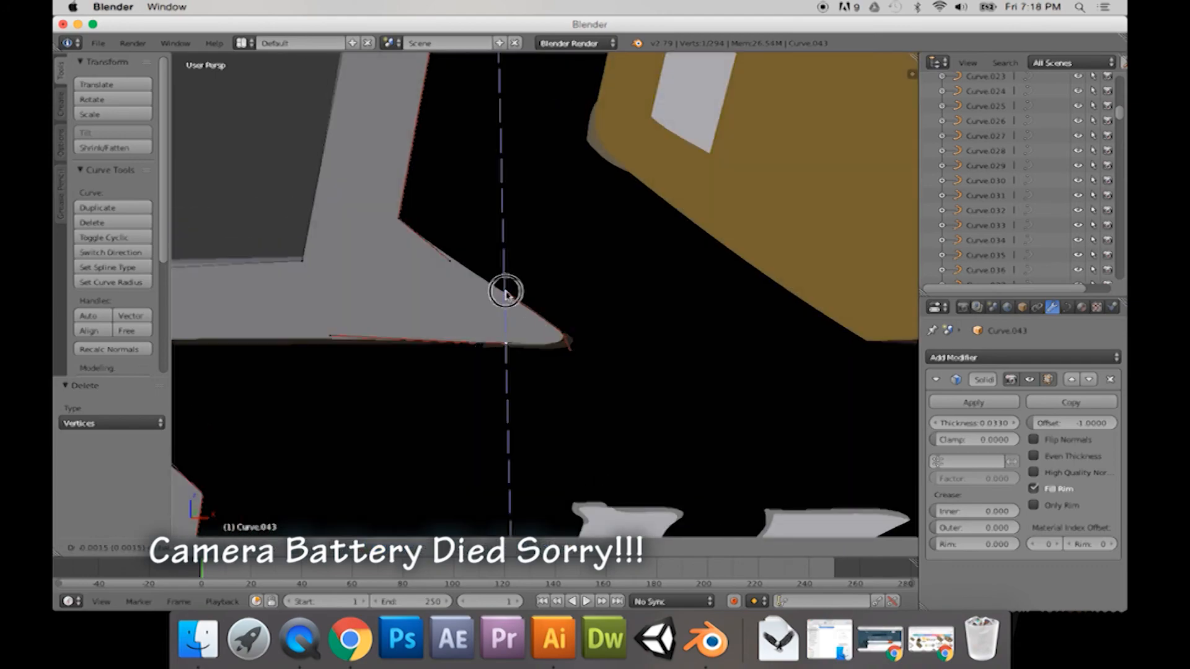
left_click_drag(505, 291, 506, 294)
scroll(557, 359, "down", 2)
middle_click_drag(556, 360, 391, 356)
scroll(448, 373, "down", 3)
key("a")
scroll(441, 371, "down", 5)
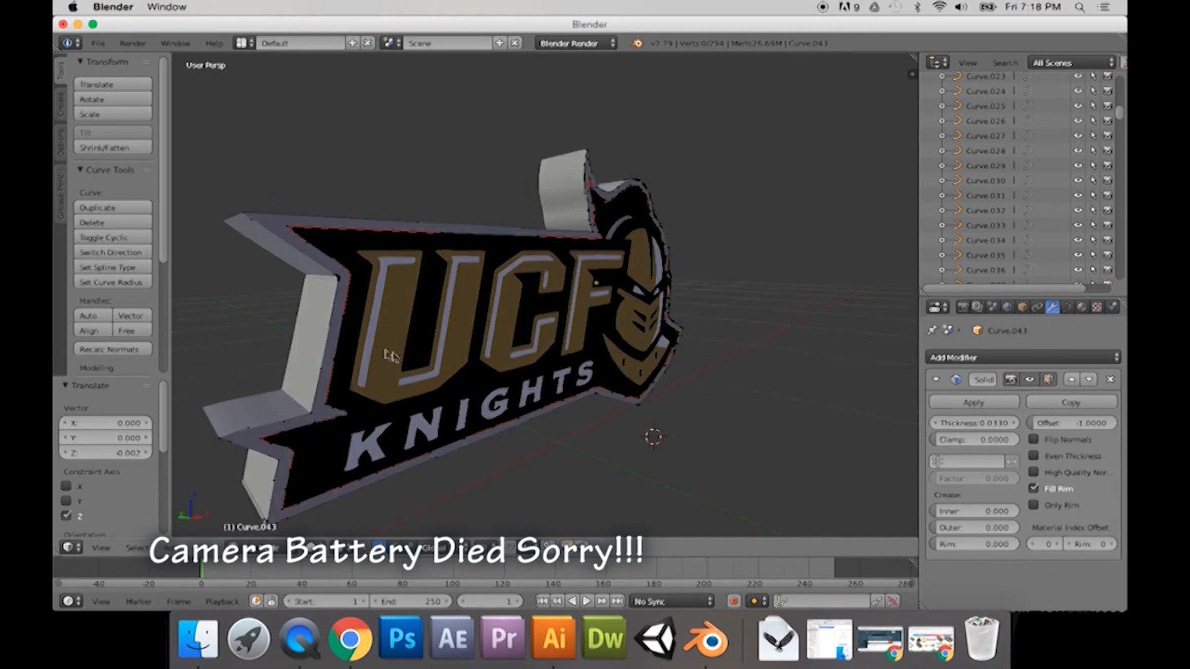
key("Tab")
Step: Add a Solidify modifier to the gold U curve and move the letter about 0.019 along Y
right_click(386, 377)
left_click(280, 548)
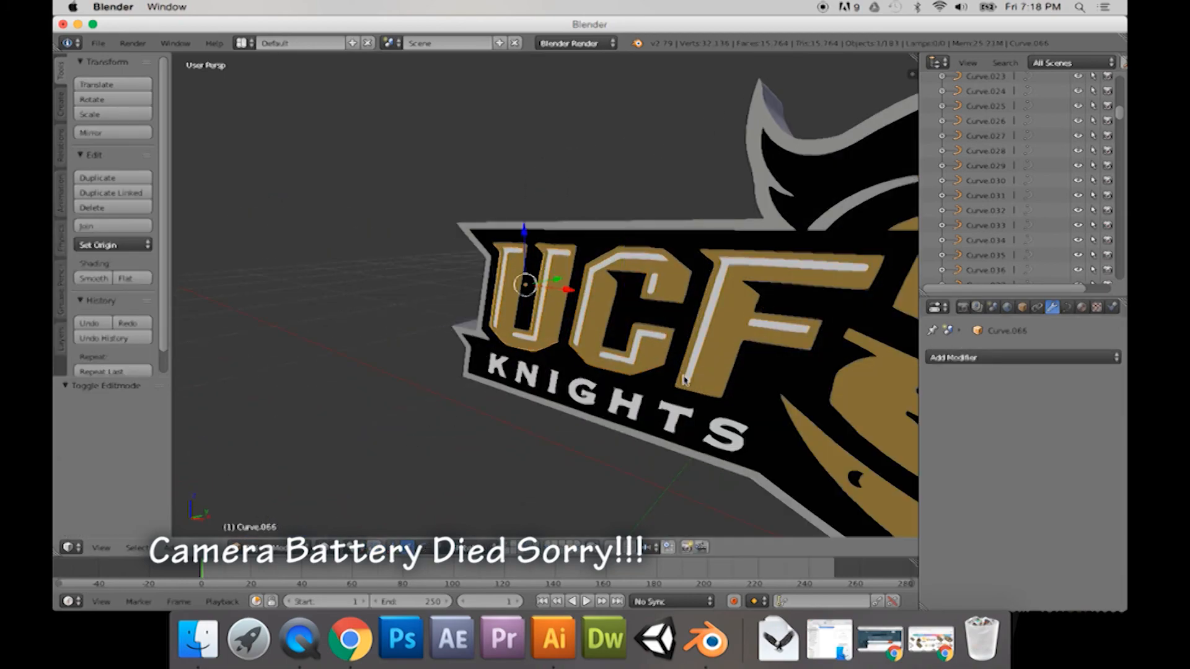
left_click(1023, 358)
left_click(1023, 357)
left_click(862, 507)
mouse_move(583, 310)
middle_mouse_down()
mouse_move(592, 366)
mouse_move(597, 314)
middle_mouse_up()
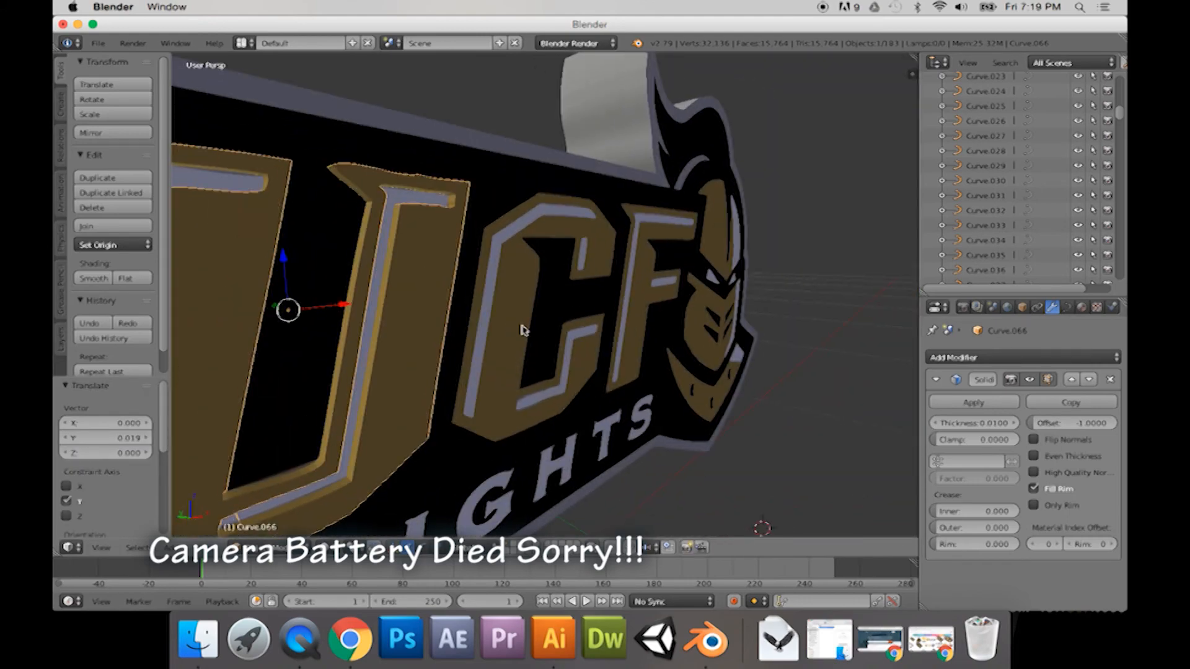
Step: Add a Solidify modifier to the gold C curve and move the letter about -0.008 along Y
right_click(528, 364)
left_click(1043, 359)
left_click(864, 505)
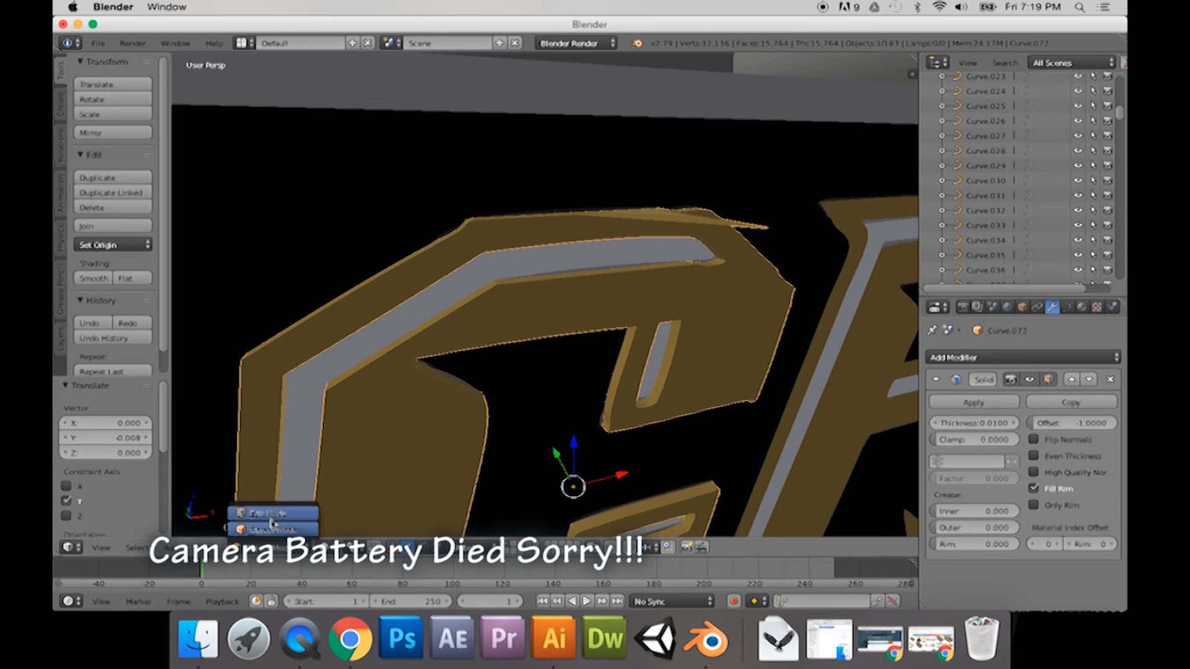
Step: Enter Edit Mode on the gold C curve, delete the stray control points along its top edge, and leave Edit Mode
left_click(267, 514)
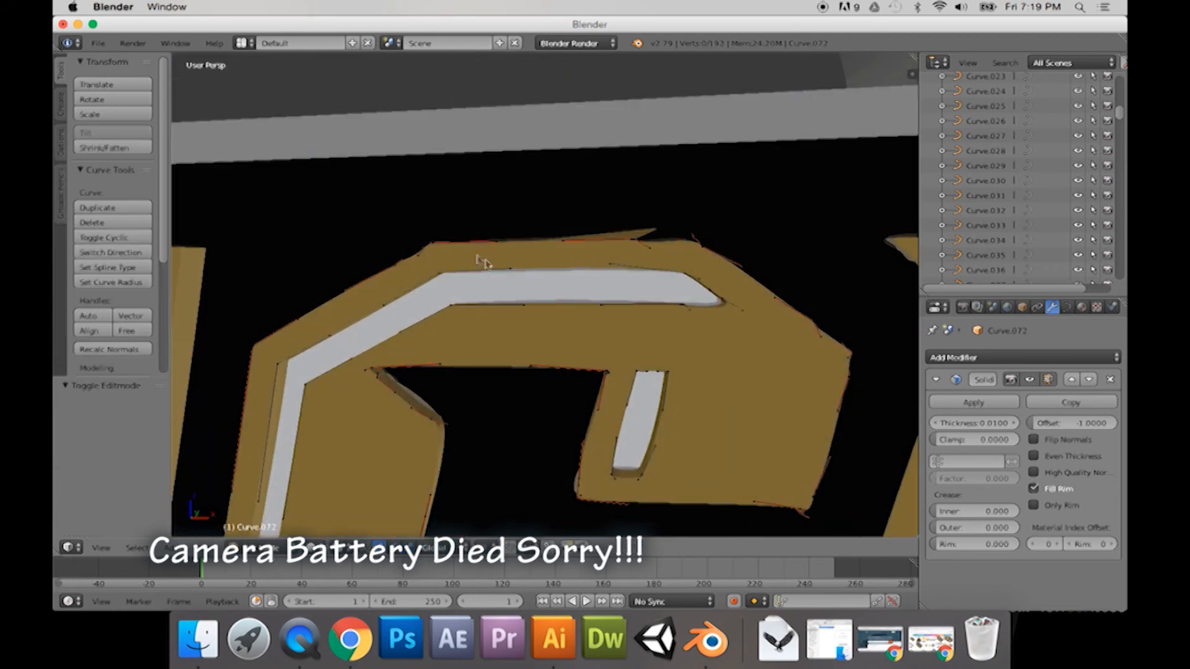
middle_click_drag(651, 196, 574, 251)
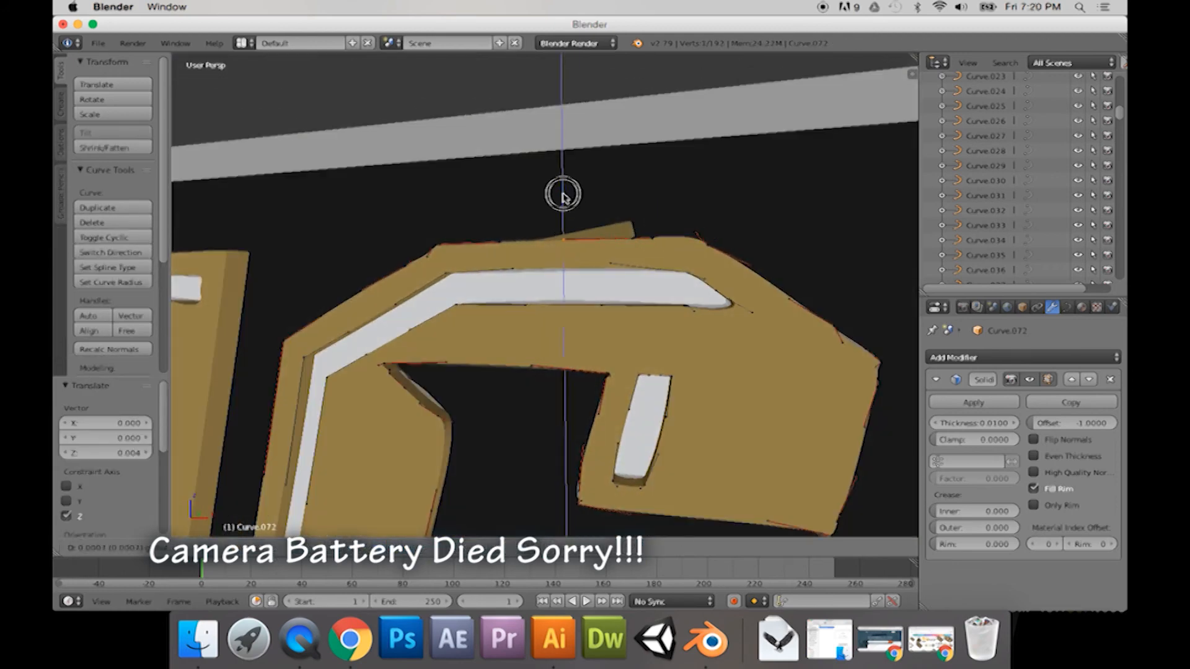
middle_click_drag(502, 210, 568, 246)
left_click_drag(642, 194, 642, 209)
middle_click_drag(642, 224, 649, 278)
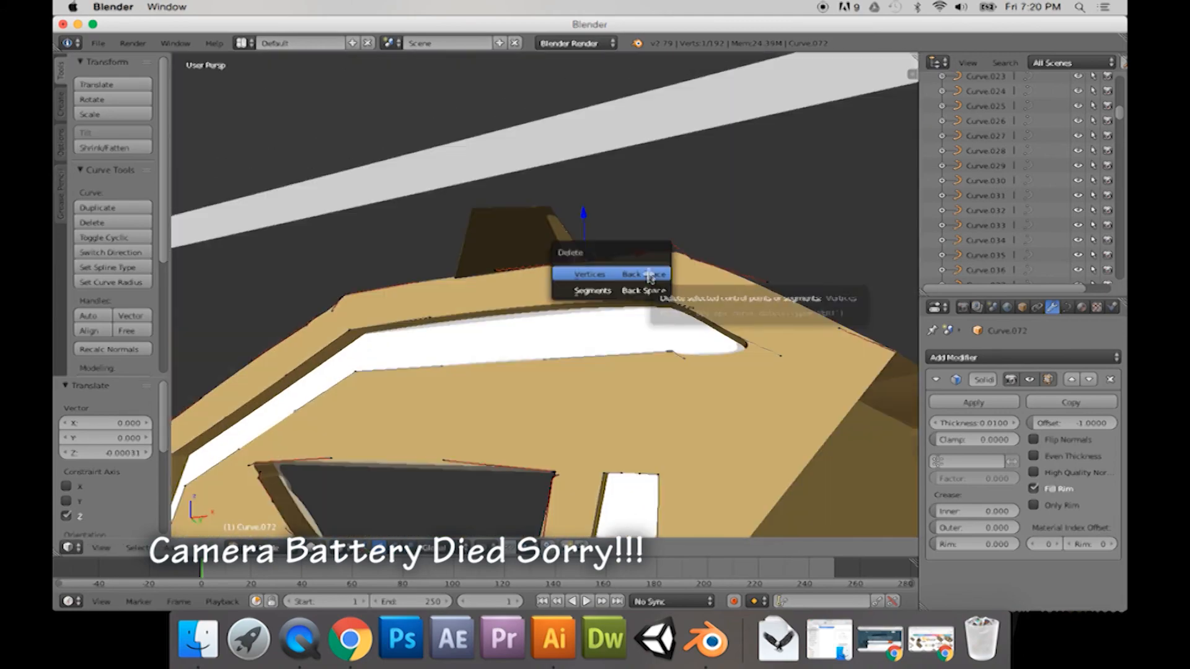
mouse_move(662, 267)
middle_mouse_down()
mouse_move(584, 350)
mouse_move(658, 326)
mouse_move(676, 294)
mouse_move(641, 331)
mouse_move(619, 276)
middle_mouse_up()
scroll(676, 295, "down", 6)
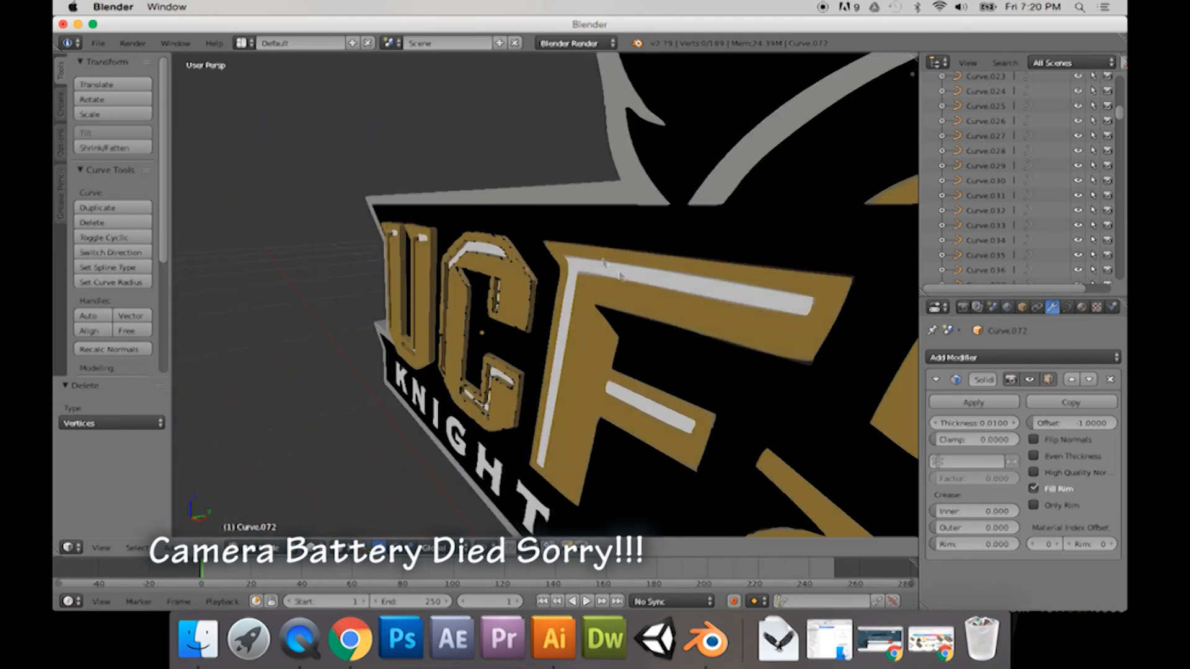
key("Tab")
Step: Add a Solidify modifier to the gold F curve and move the letter about -0.006 along Y
right_click(725, 322)
middle_click_drag(725, 321, 732, 347)
left_click(1023, 358)
left_click(871, 496)
middle_click_drag(762, 440, 601, 368)
key("a")
middle_click_drag(518, 381, 553, 356)
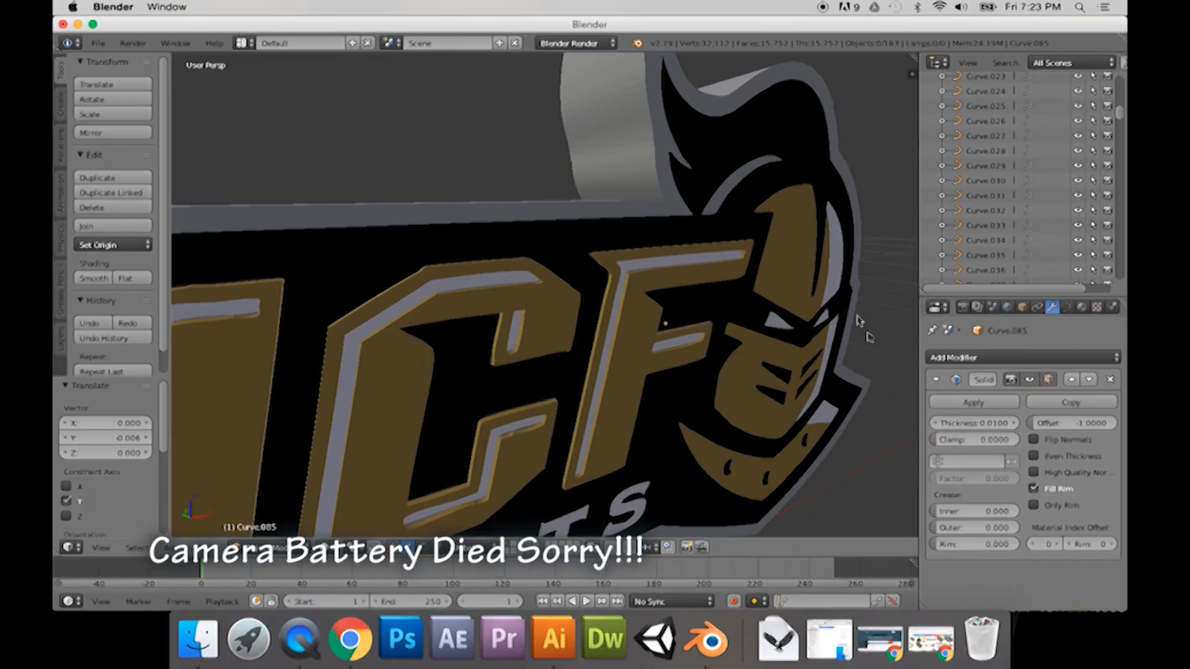
Step: Add a Solidify modifier to each of the knight's gold helmet, faceguard and chin-guard curves
scroll(858, 321, "down", 5)
middle_click_drag(858, 321, 626, 266)
right_click(732, 260)
left_click(973, 358)
left_click(868, 505)
right_click(622, 349)
left_click(973, 357)
left_click(870, 505)
right_click(589, 480)
left_click(973, 358)
left_click(870, 507)
Step: Select the three gold knight pieces together and move them slightly along Y
middle_click_drag(645, 412, 679, 406)
right_click(654, 359, "shift")
right_click(632, 267, "shift")
key("g")
key("y")
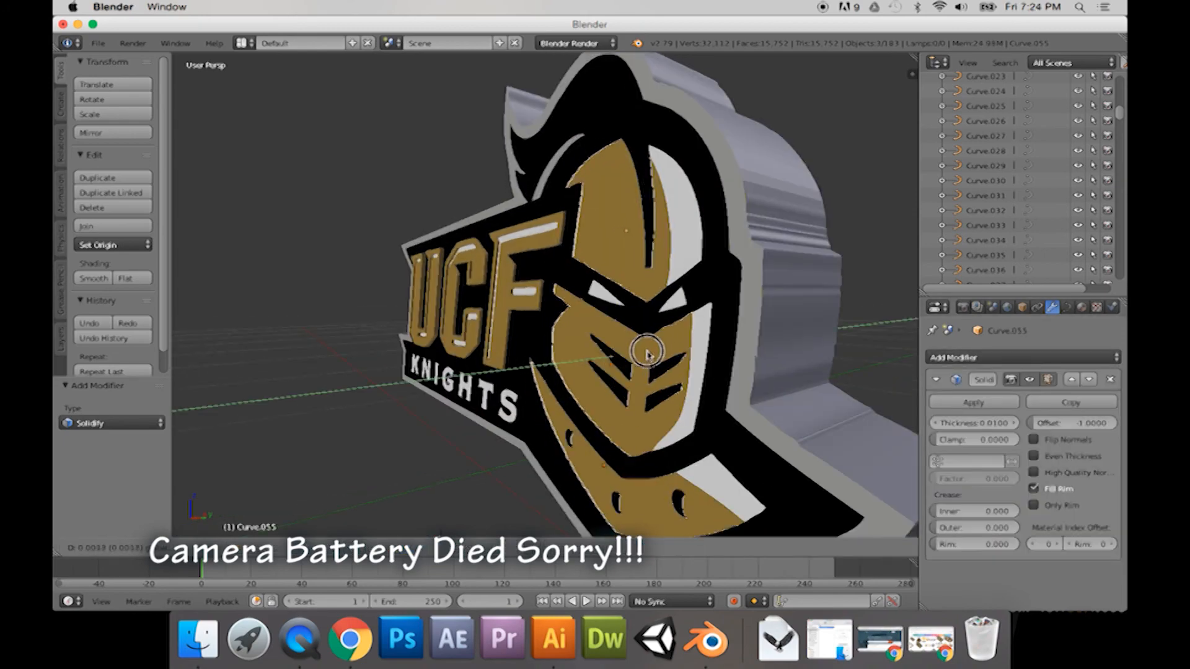
left_click(664, 351)
Step: Add a Solidify modifier to two of the small black holes in the gold chin guard
middle_click_drag(665, 350, 617, 404)
right_click(617, 405)
left_click(974, 358)
left_click(870, 506)
middle_click_drag(790, 406, 661, 428)
right_click(661, 427)
left_click(974, 358)
left_click(882, 506)
Step: Pick out the remaining chin-guard hole curve and add a Solidify modifier to it
right_click(605, 458)
right_click(662, 426)
right_click(559, 409, "shift")
middle_click_drag(602, 425, 672, 351)
scroll(639, 409, "up", 3)
right_click(596, 434)
left_click(975, 358)
left_click(871, 506)
Step: Join the black chin-guard hole curves into one object and add a Solidify modifier to it
right_click(519, 363)
middle_click_drag(519, 364, 640, 417)
scroll(651, 434, "up", 3)
scroll(792, 473, "down", 4)
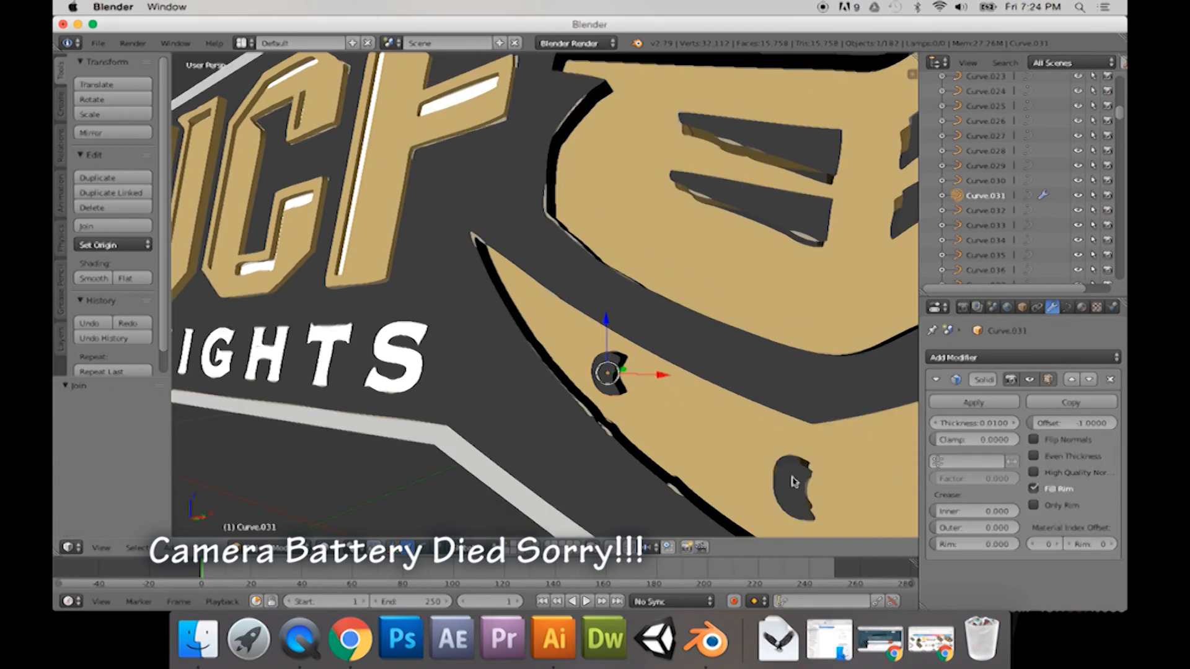
key("ctrl+j")
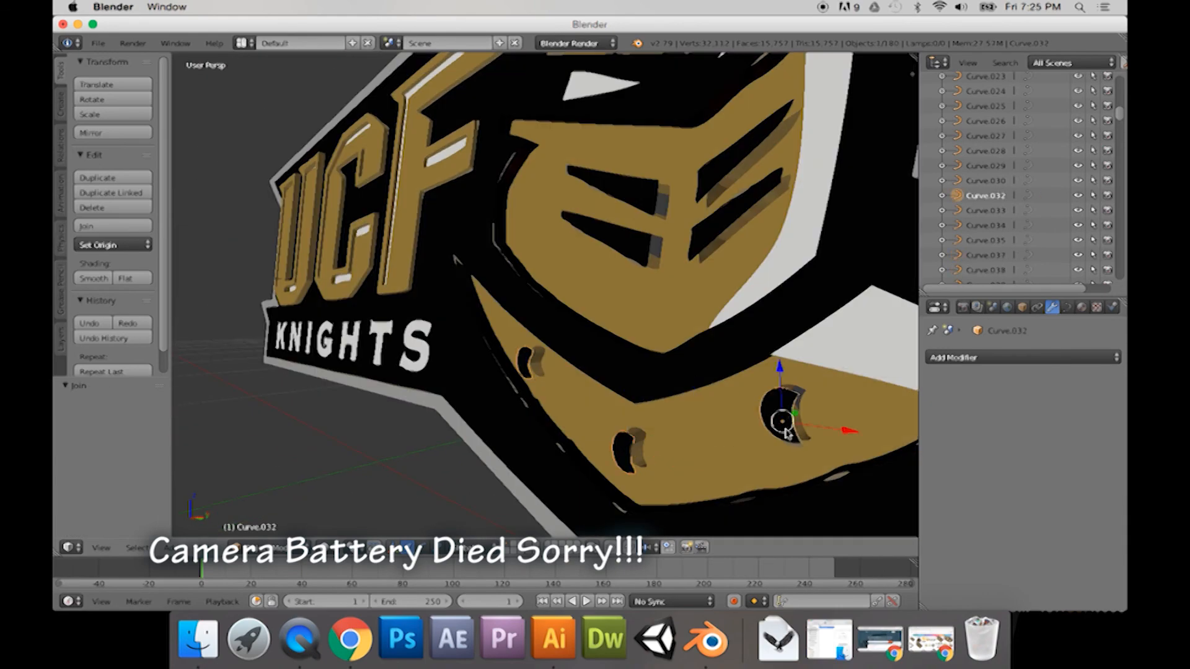
left_click(970, 358)
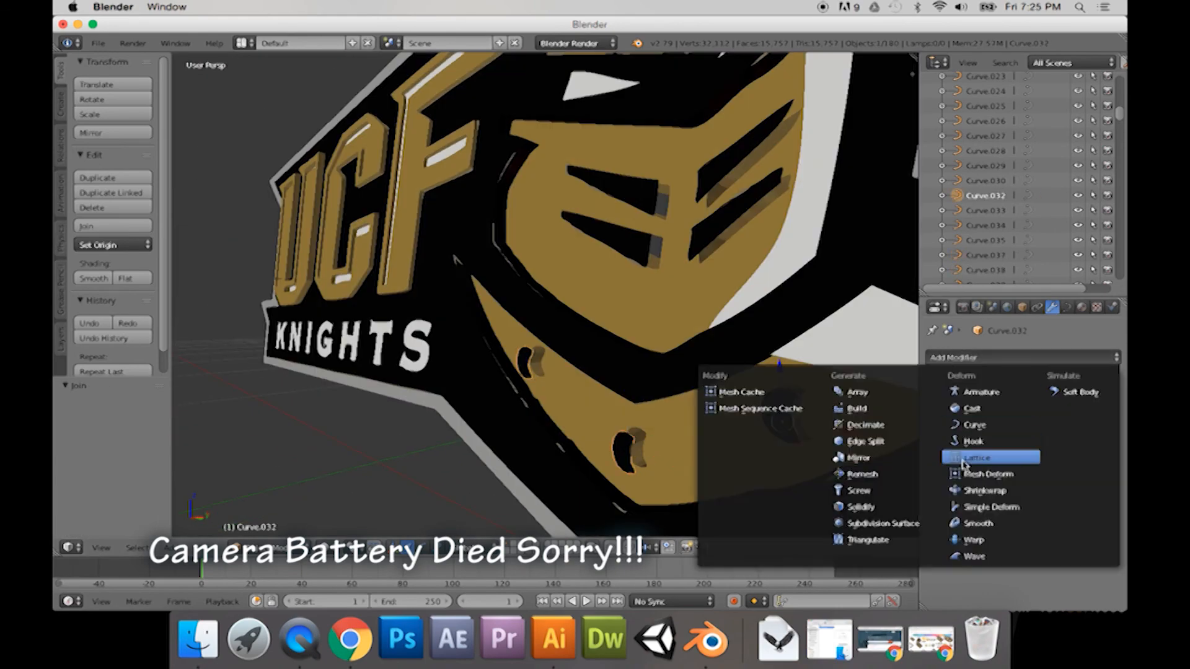
left_click(874, 507)
Step: Join the black faceguard slit curves into one object and give it a Solidify modifier
scroll(749, 446, "down", 4)
middle_click_drag(749, 446, 713, 415)
right_click(580, 279)
right_click(582, 309, "shift")
right_click(637, 315, "shift")
key("ctrl+j")
left_click(970, 358)
left_click(873, 507)
Step: Move the joined black faceguard openings about -0.030 along Y
middle_click_drag(719, 347, 762, 348)
right_click(626, 273)
middle_click_drag(626, 273, 565, 277)
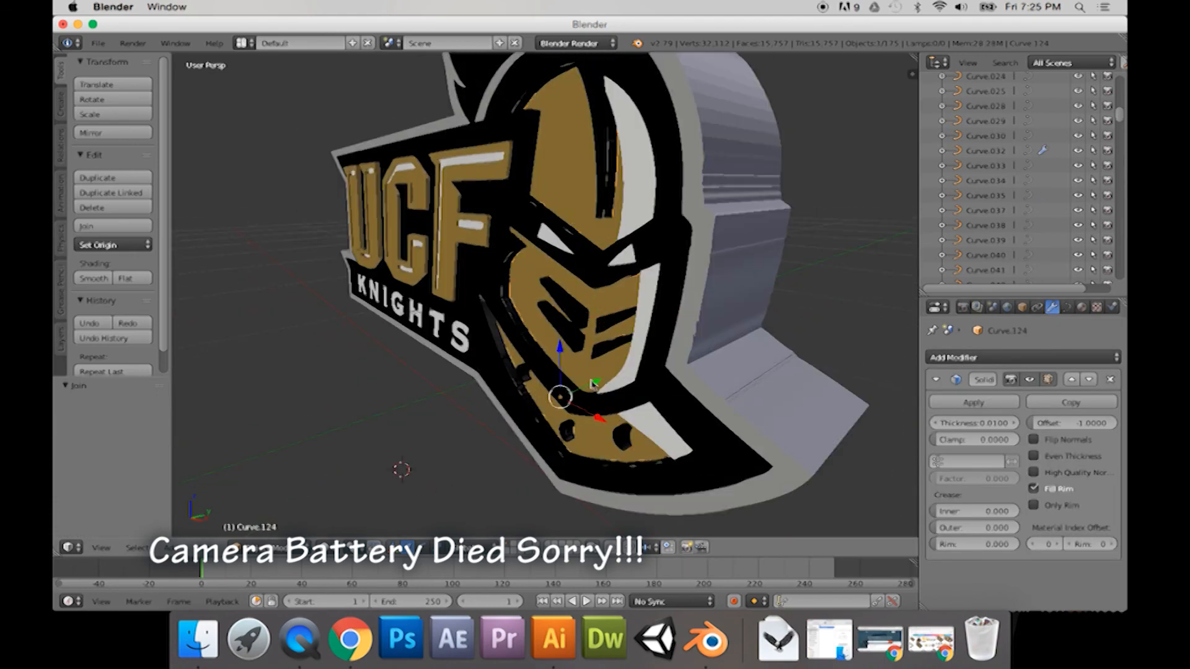
middle_click_drag(583, 390, 529, 310)
Step: Select the knight's white eyes and helmet highlights, join them into one object, and add a Solidify modifier
right_click(648, 328)
right_click(537, 240)
right_click(543, 241)
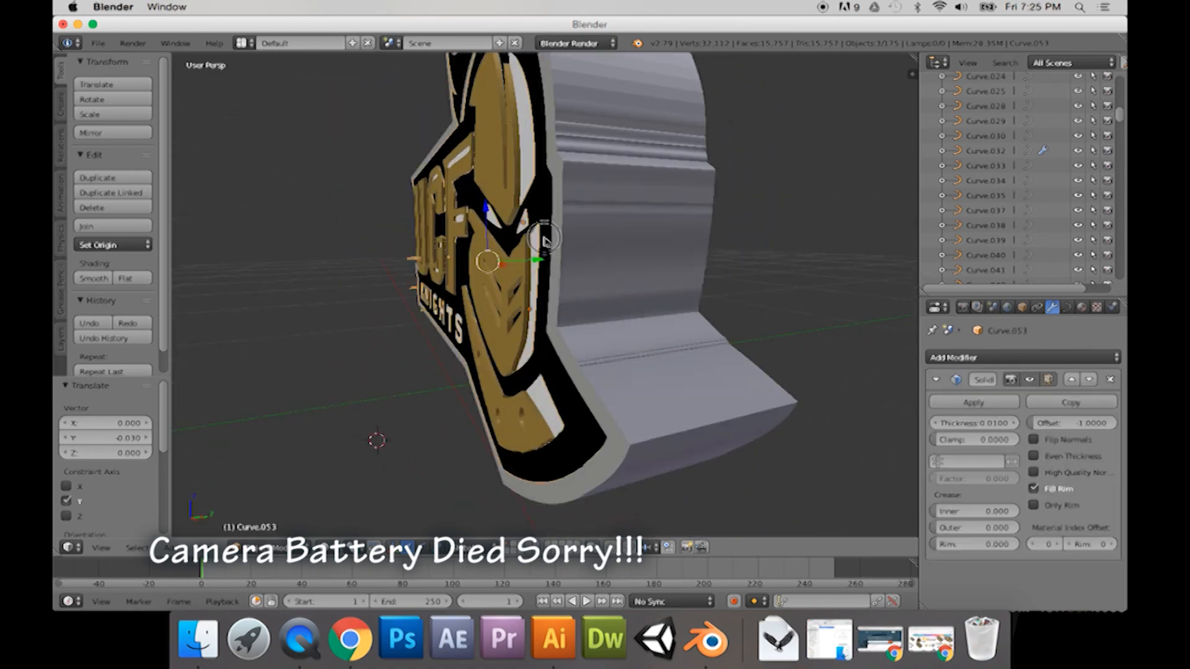
middle_click_drag(545, 242, 582, 241)
right_click(594, 197)
right_click(585, 232, "shift")
right_click(546, 236)
right_click(528, 223)
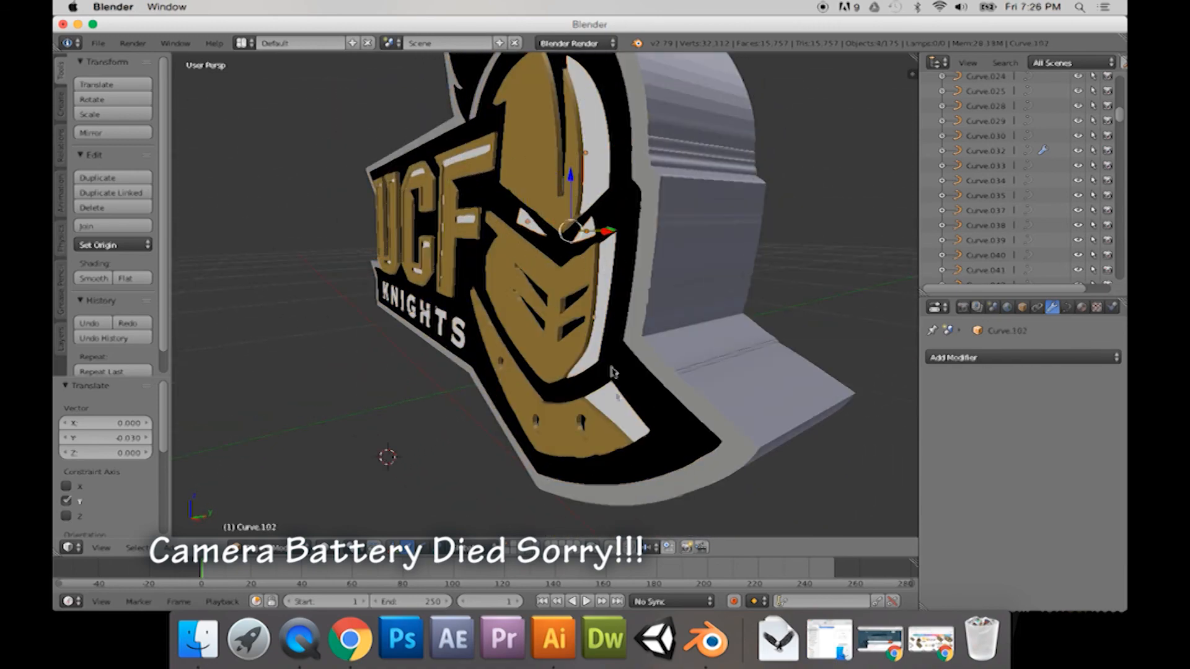
left_click(967, 358)
left_click(877, 520)
Step: Move the joined white knight pieces about -0.002 along Y and clear the selection
middle_click_drag(715, 348, 411, 308)
right_click(411, 308)
right_click(693, 319, "shift")
right_click(694, 321, "shift")
key("a")
Step: Select the seven KNIGHTS letters, join them into one curve object, and add a Solidify modifier
scroll(702, 335, "up", 4)
right_click(585, 347)
middle_click_drag(704, 338, 606, 351, "shift")
right_click(546, 325)
right_click(277, 352, "shift")
middle_click_drag(276, 352, 598, 371, "shift")
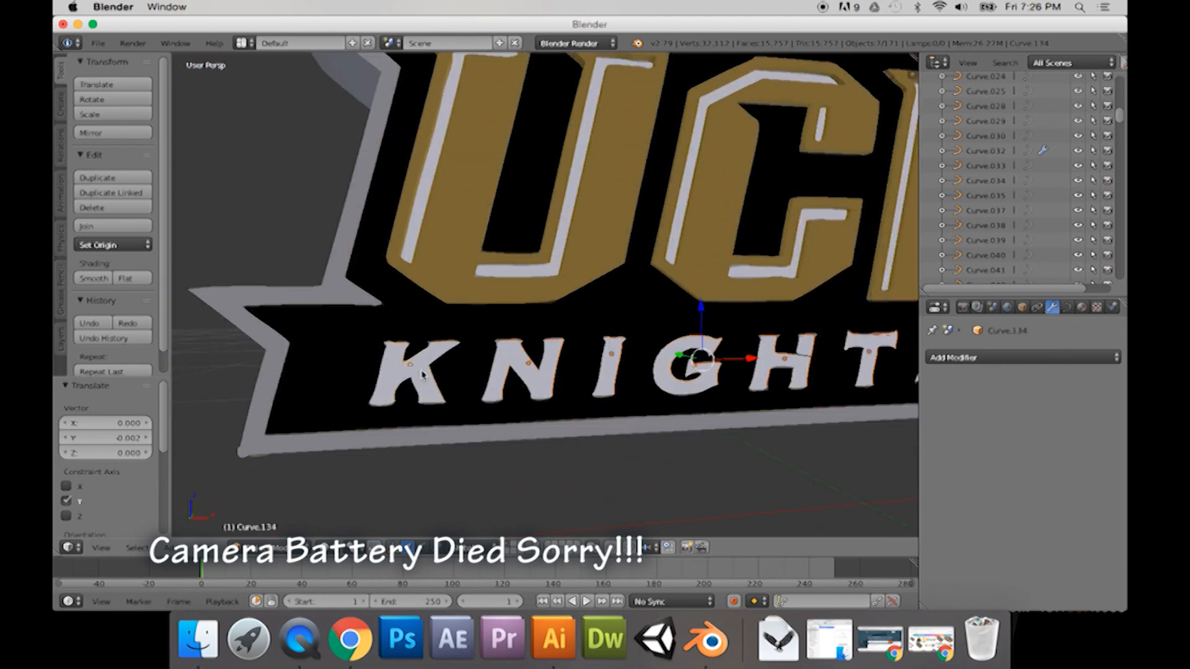
left_click(944, 358)
left_click(857, 507)
Step: Move the joined KNIGHTS lettering along Y so it stands out from the black background
middle_click_drag(598, 399, 712, 408)
left_click_drag(556, 351, 562, 352)
middle_click_drag(550, 380, 567, 376)
left_click_drag(556, 372, 565, 374)
Step: Enter Edit Mode on the black background curve and move the control point at the base of the U's opening along Z
left_click(677, 226)
middle_click_drag(676, 226, 619, 230)
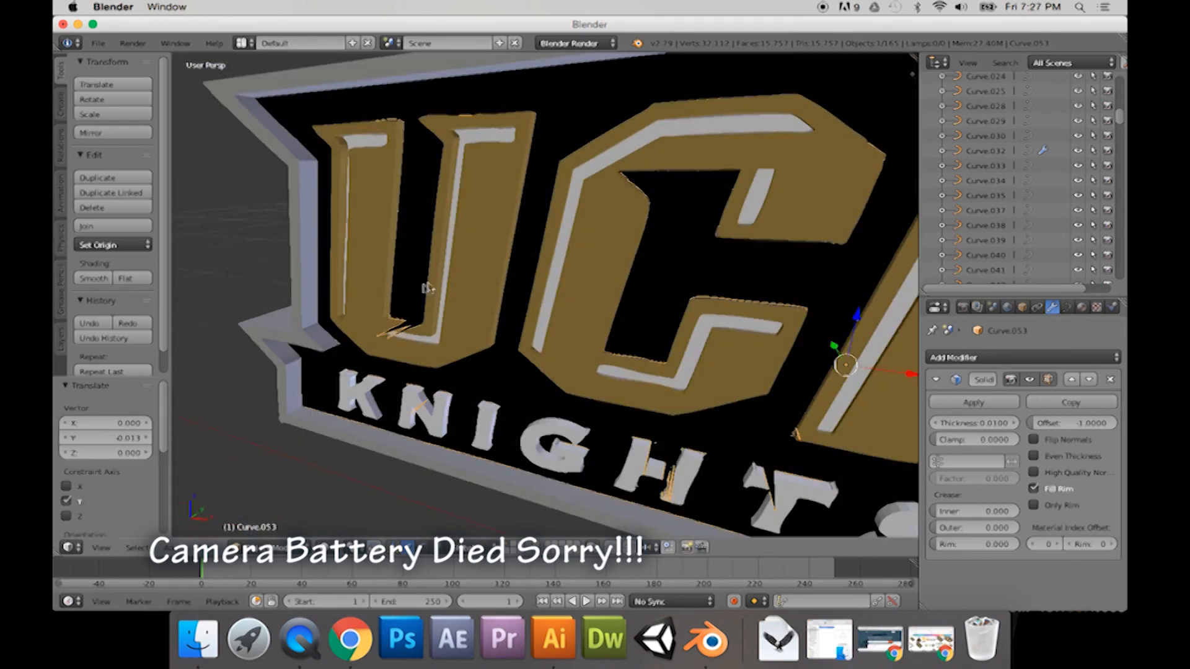
key("Tab")
scroll(564, 276, "up", 4)
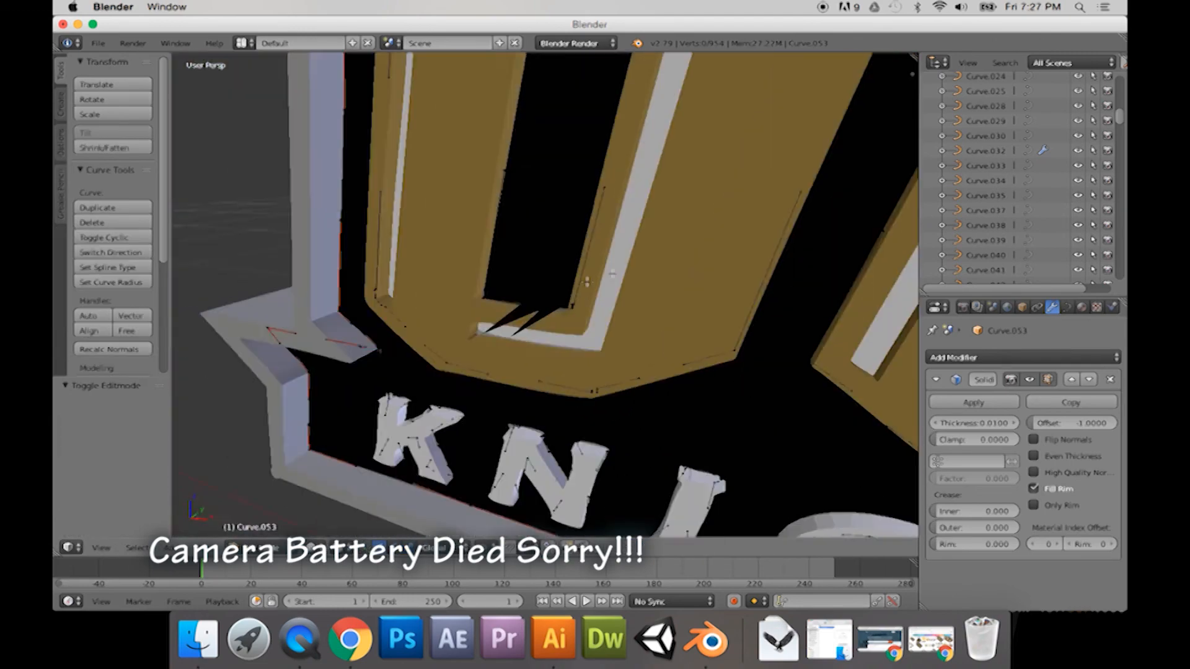
mouse_move(573, 280)
middle_mouse_down()
mouse_move(534, 316)
mouse_move(552, 291)
mouse_move(581, 294)
middle_mouse_up()
key("ctrl+z")
scroll(581, 294, "up", 3)
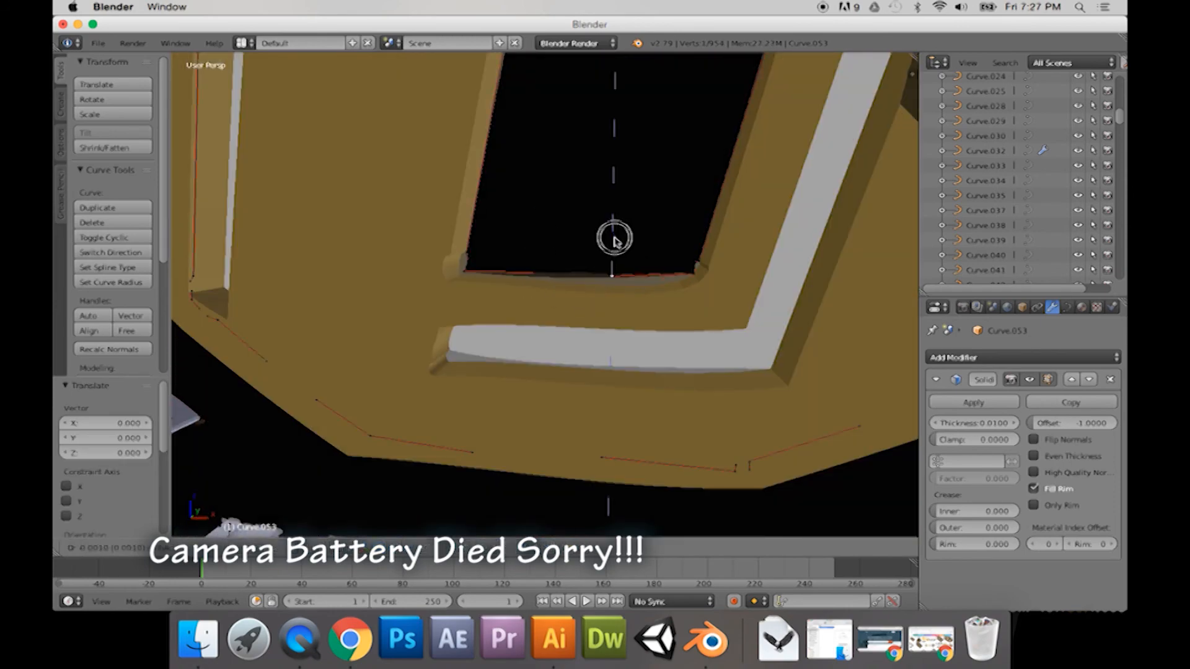
left_click_drag(614, 240, 614, 236)
Step: Move the background curve's control point at the top of the I in KNIGHTS about -0.0005 along Z
scroll(632, 267, "down", 7)
middle_click_drag(659, 298, 526, 280)
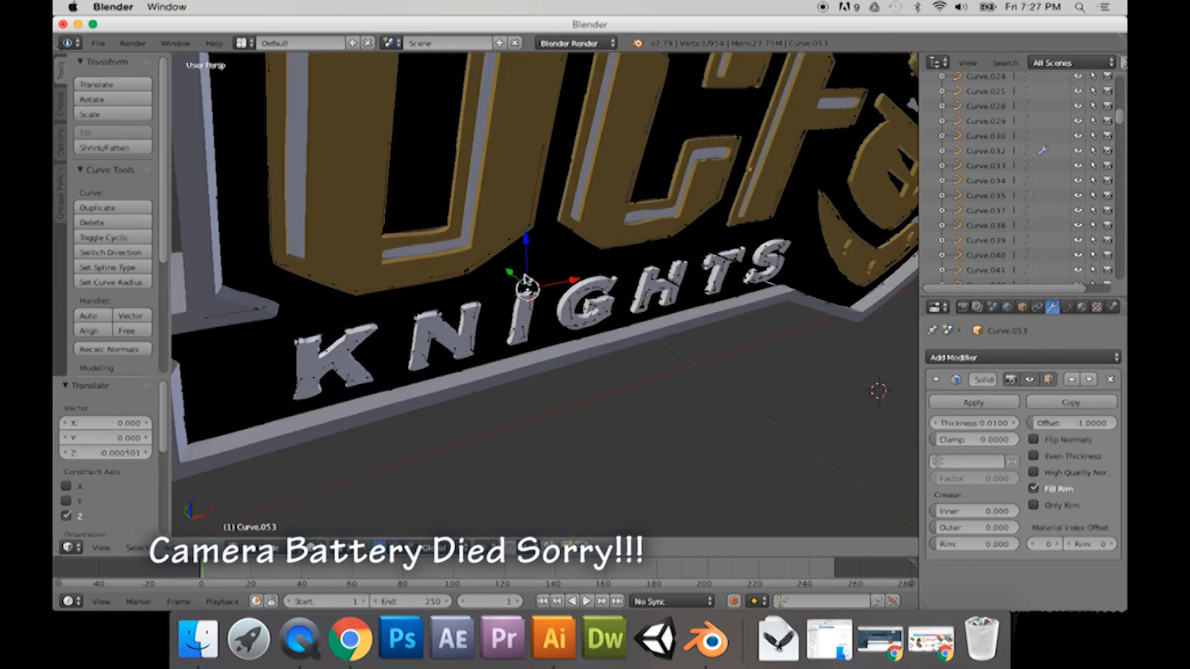
scroll(526, 280, "up", 8)
key("g")
key("z")
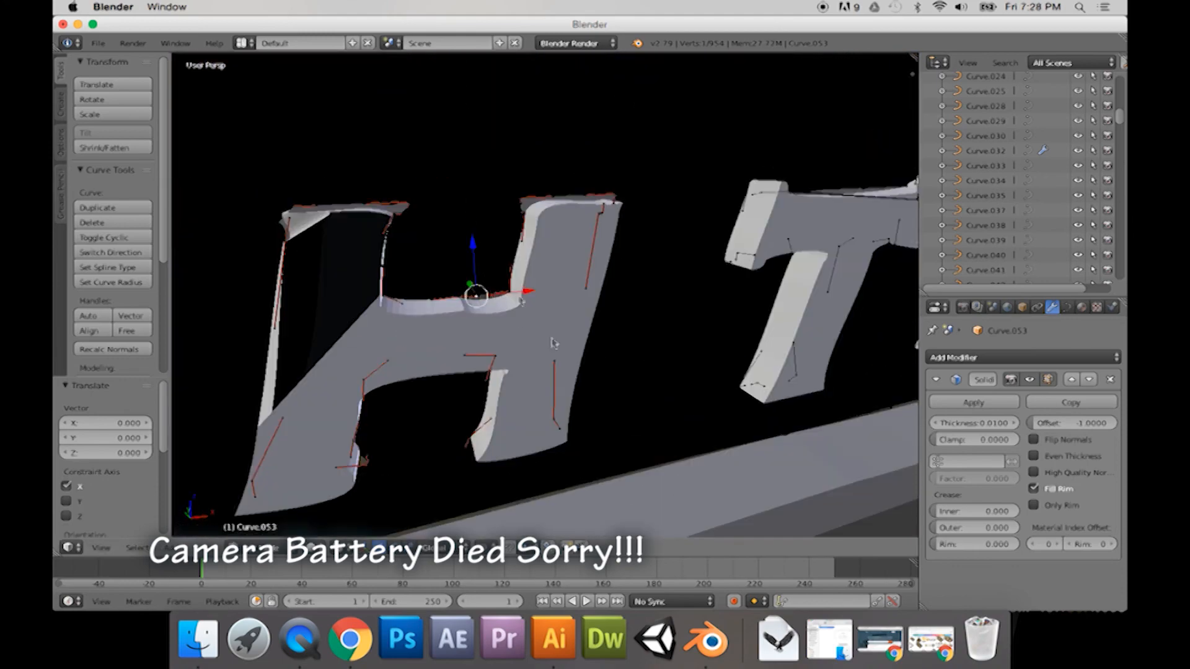
Step: Adjust a control point on the background curve's H outline along X
key("a")
middle_click_drag(553, 342, 499, 352)
right_click(445, 217)
middle_click_drag(445, 217, 334, 263)
key("g")
key("x")
left_click(379, 254)
Step: Move the control point at the top of the T in KNIGHTS about 0.0006 along Z, and leave Edit Mode
scroll(465, 260, "down", 5)
scroll(372, 264, "down", 3)
left_click_drag(481, 264, 481, 254)
middle_click_drag(482, 254, 586, 266)
scroll(586, 266, "down", 3)
middle_click_drag(657, 273, 606, 277, "shift")
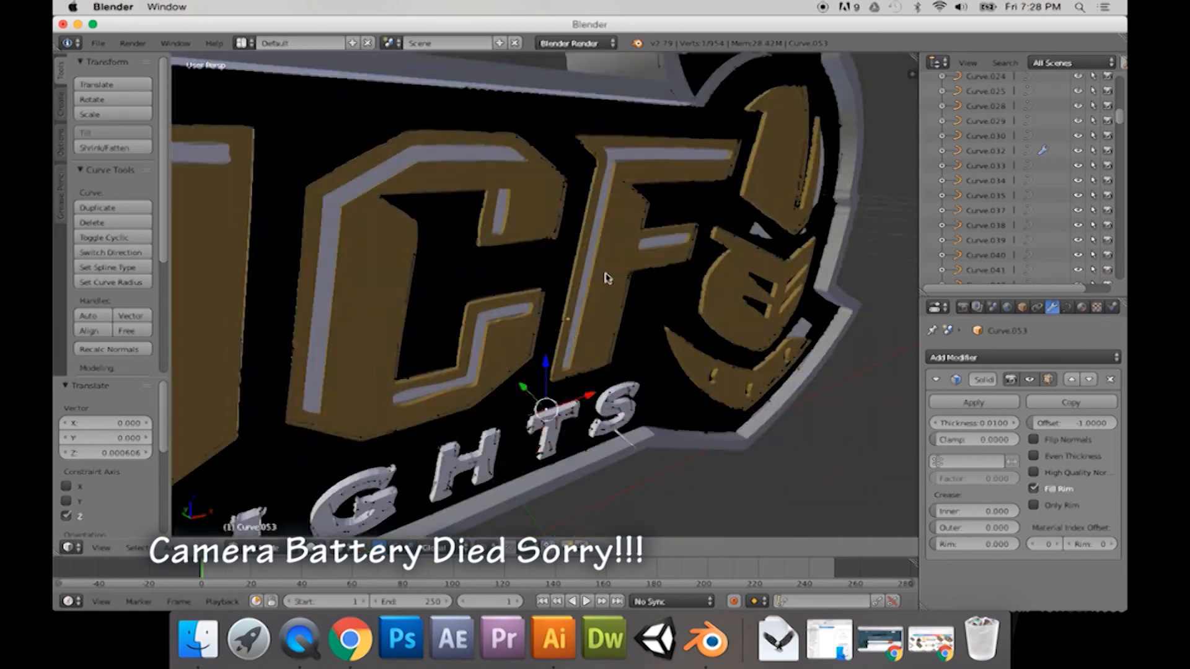
key("Tab")
Step: Examine the lettering, border and helmet crest from several angles for remaining flat or stray geometry
right_click(605, 277)
right_click(366, 261, "shift")
right_click(257, 251, "shift")
middle_click_drag(260, 252, 384, 263)
scroll(567, 285, "down", 6)
mouse_move(567, 285)
middle_mouse_down()
mouse_move(396, 273)
mouse_move(473, 284)
mouse_move(576, 273)
middle_mouse_up()
scroll(473, 284, "down", 4)
right_click(384, 233)
left_click_drag(588, 250, 577, 248)
middle_click_drag(409, 348, 298, 353)
Step: Add a Solidify modifier to the grey arc highlight on the black helmet crest
scroll(422, 279, "up", 4)
right_click(421, 248)
left_click(957, 357)
left_click(864, 506)
scroll(716, 395, "up", 5)
Step: In Edit Mode on the grey arc, move a control point about -0.0007 along Z, and return to Object Mode
middle_click_drag(715, 396, 632, 310)
middle_click_drag(483, 248, 597, 333, "shift")
key("Tab")
right_click(575, 335)
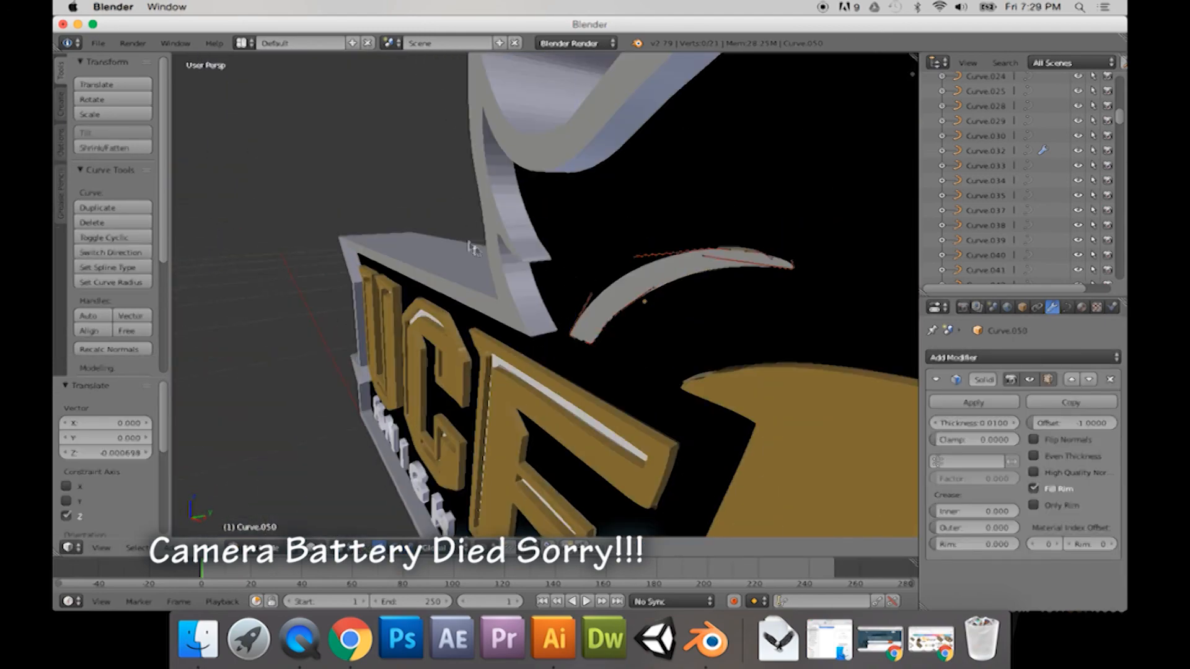
scroll(474, 249, "down", 8)
middle_click_drag(474, 249, 669, 267)
key("Tab")
Step: Select the grey border and examine the finished 3D logo from the front and both sides
right_click(799, 205)
middle_click_drag(830, 279, 768, 314)
scroll(685, 263, "up", 3)
scroll(768, 314, "down", 4)
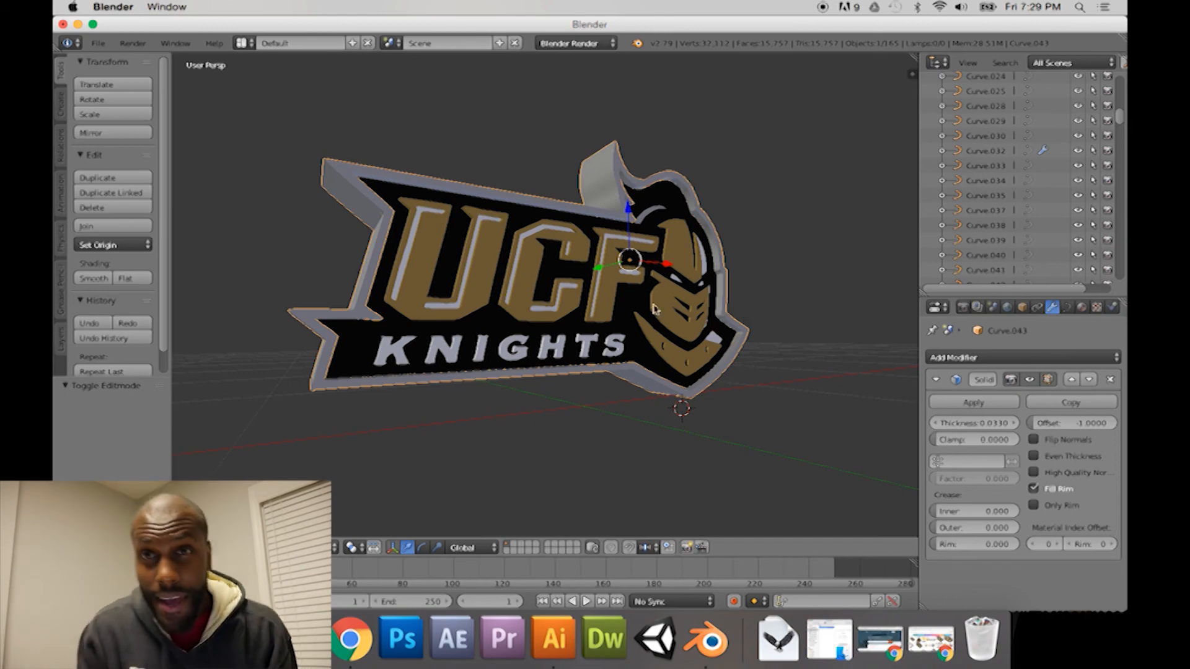
middle_click_drag(679, 306, 768, 313)
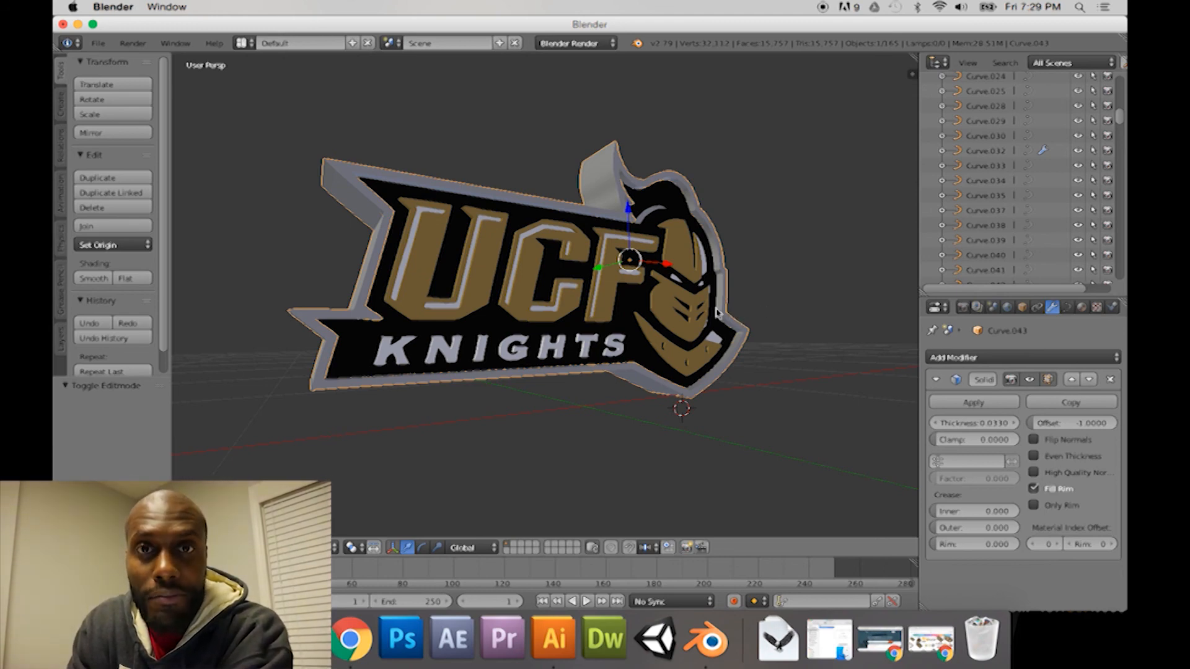
middle_click_drag(652, 308, 667, 309)
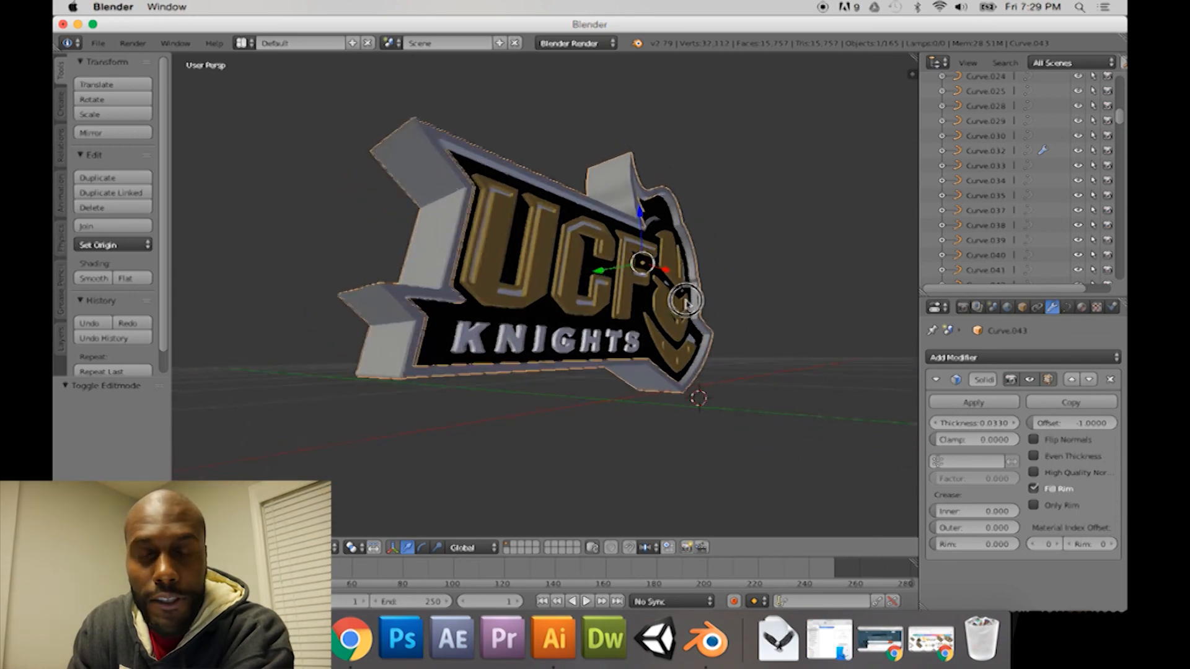
middle_click_drag(660, 306, 621, 298)
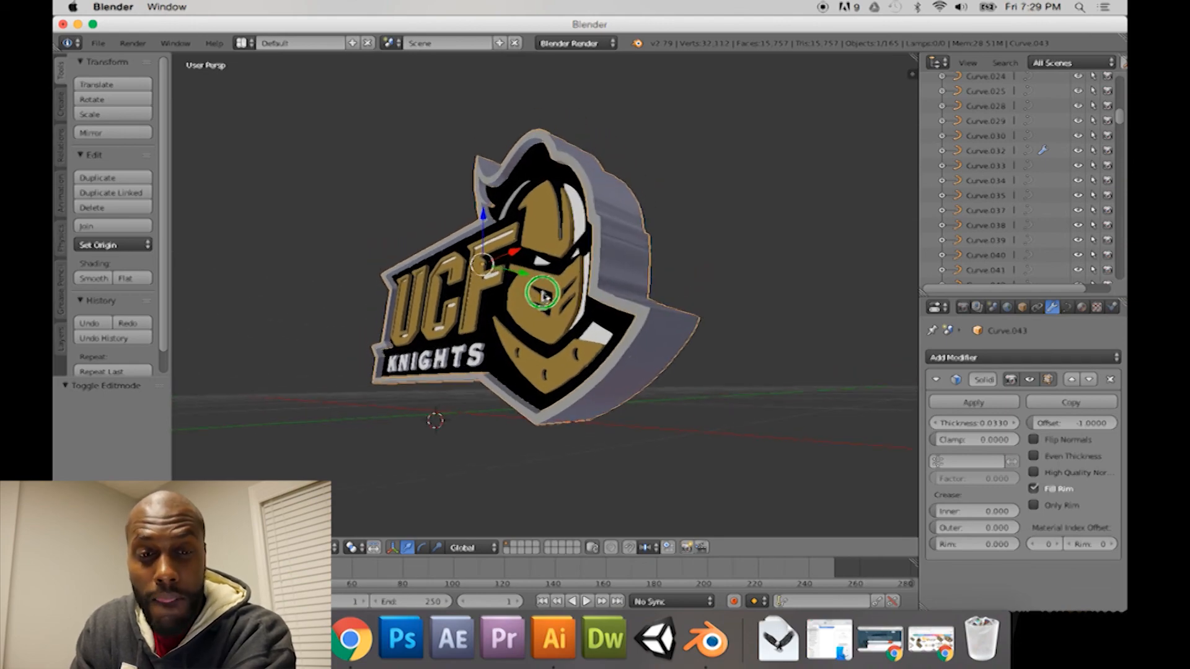
scroll(620, 305, "up", 2)
mouse_move(612, 303)
middle_mouse_down()
mouse_move(784, 306)
mouse_move(629, 310)
middle_mouse_up()
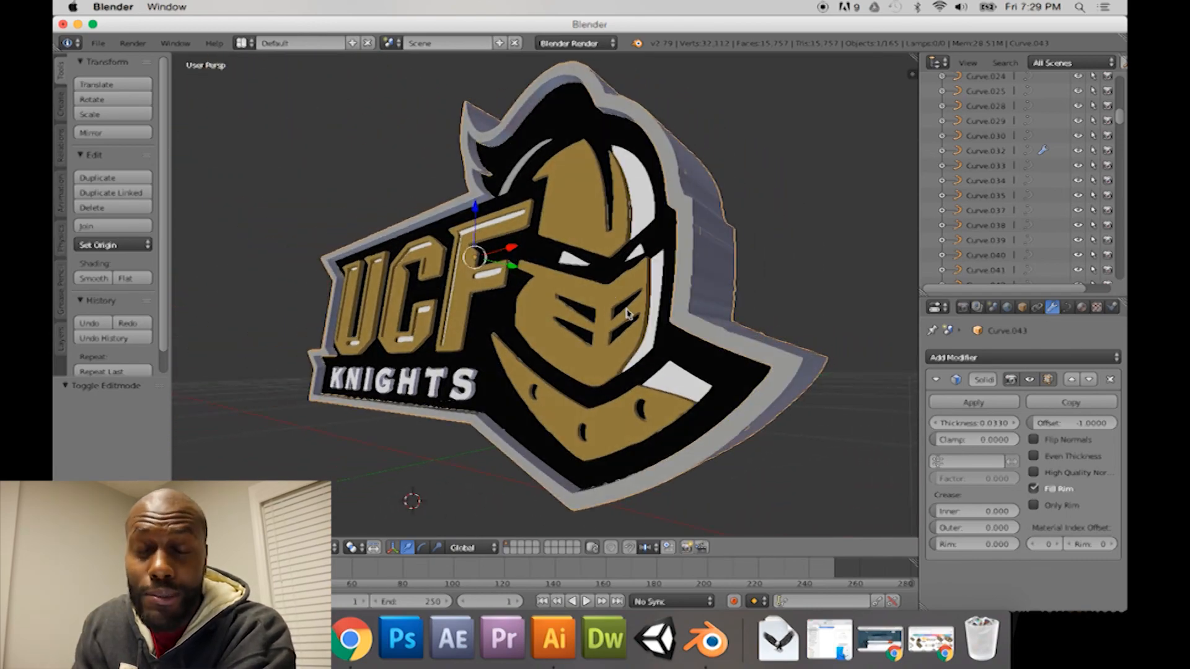
mouse_move(668, 313)
middle_mouse_down()
mouse_move(783, 314)
mouse_move(655, 321)
middle_mouse_up()
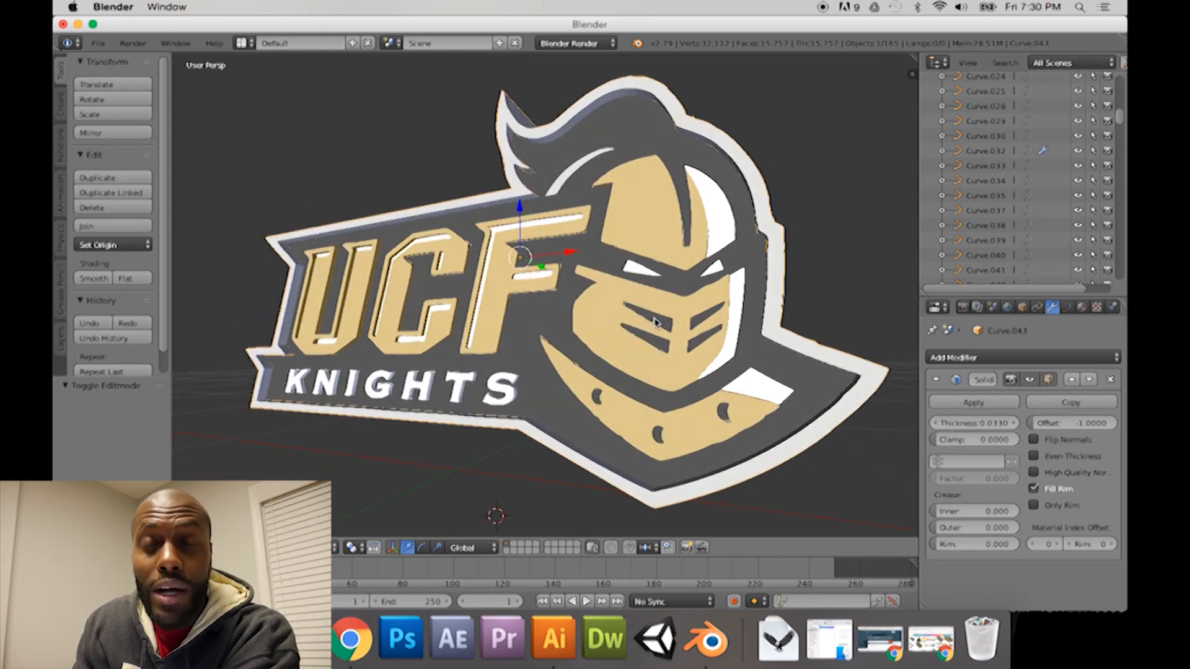